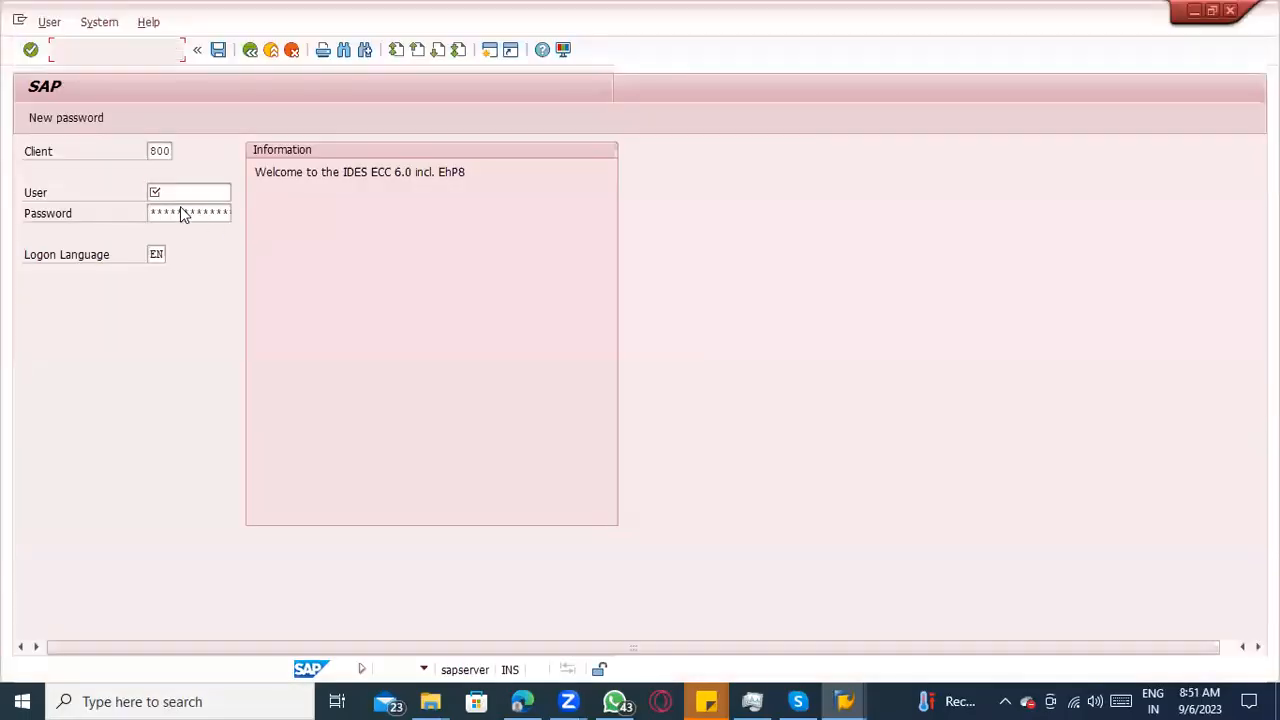
Log on to client 800 with the saved user name and the account password.
{"action": "left_click", "coordinate": [181, 196]}
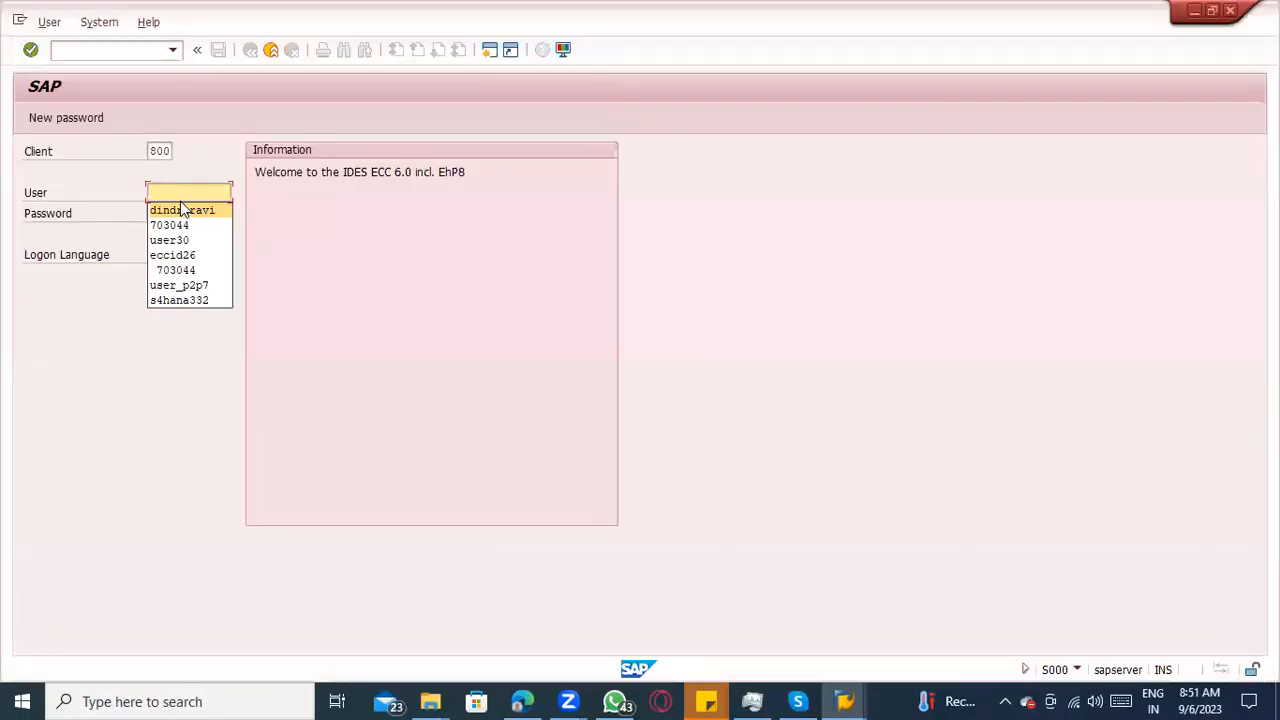
{"action": "left_click", "coordinate": [188, 210]}
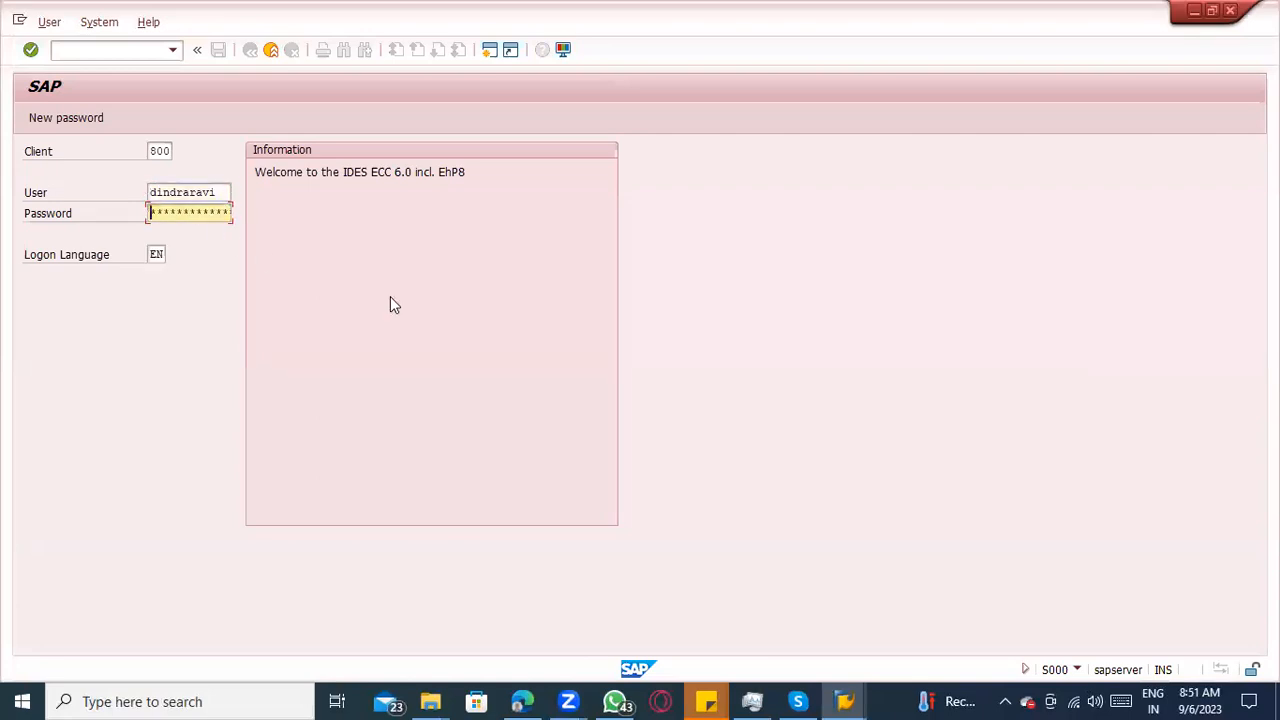
{"action": "key", "text": "Return"}
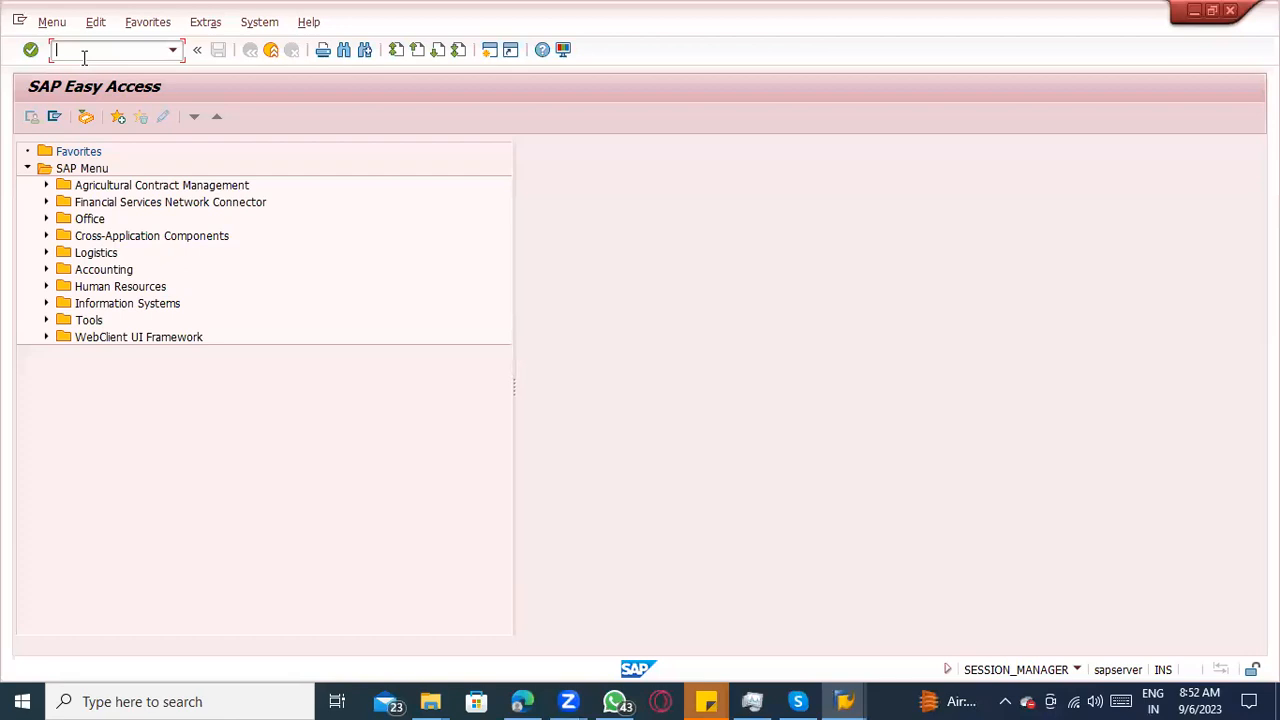
Start the ME21N transaction and set the purchase order type to FO Framework order.
{"action": "type", "text": "me21n"}
{"action": "key", "text": "Return"}
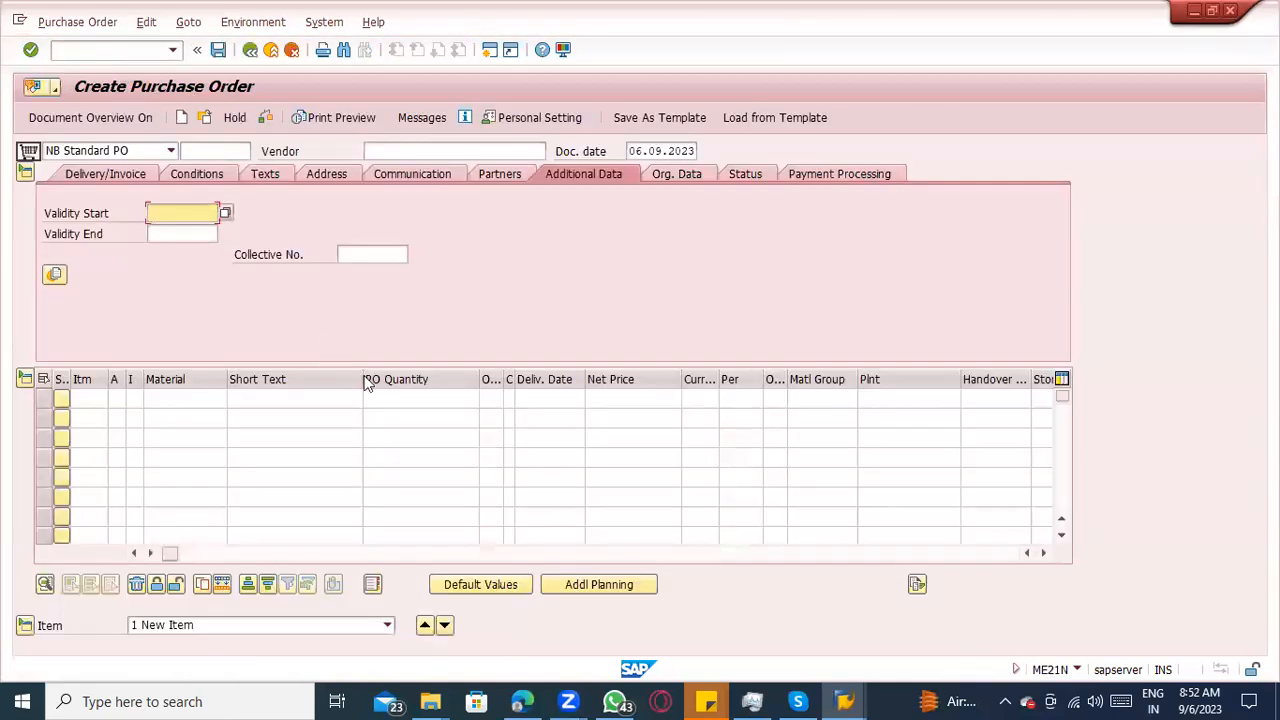
{"action": "left_click", "coordinate": [128, 155]}
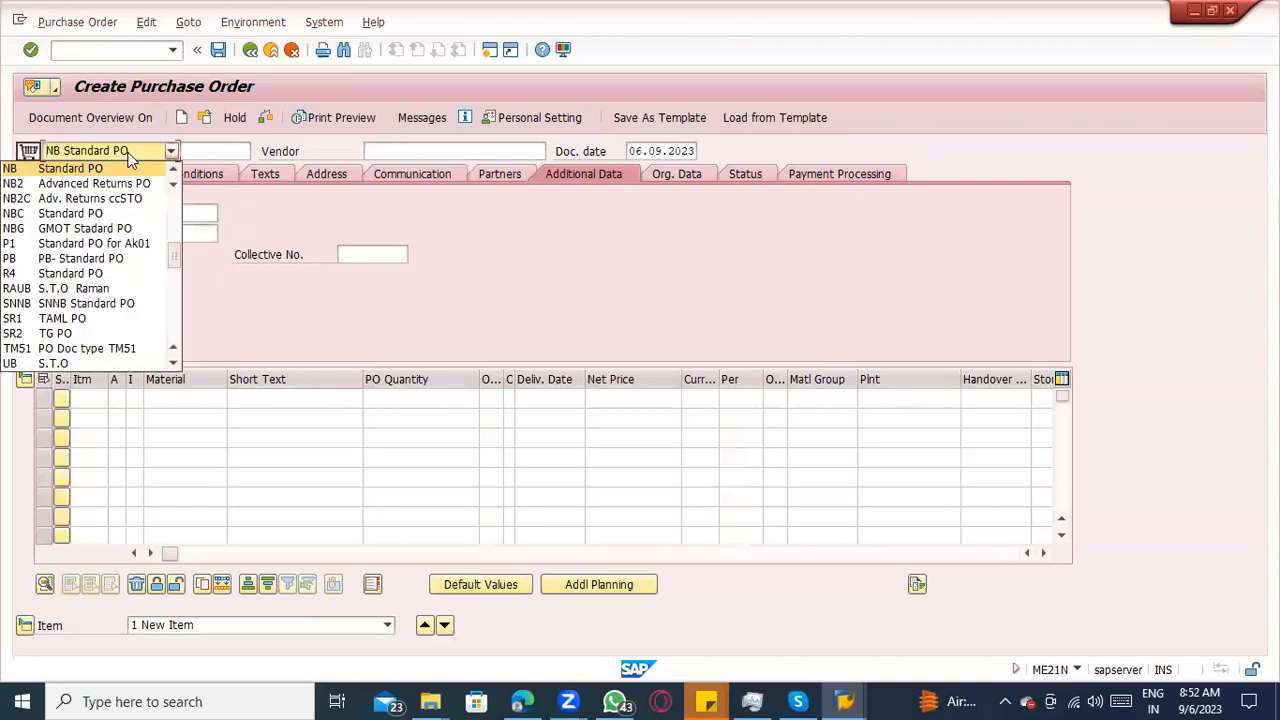
{"action": "scroll", "coordinate": [128, 160], "scroll_direction": "up", "scroll_amount": 3}
{"action": "left_click", "coordinate": [128, 167]}
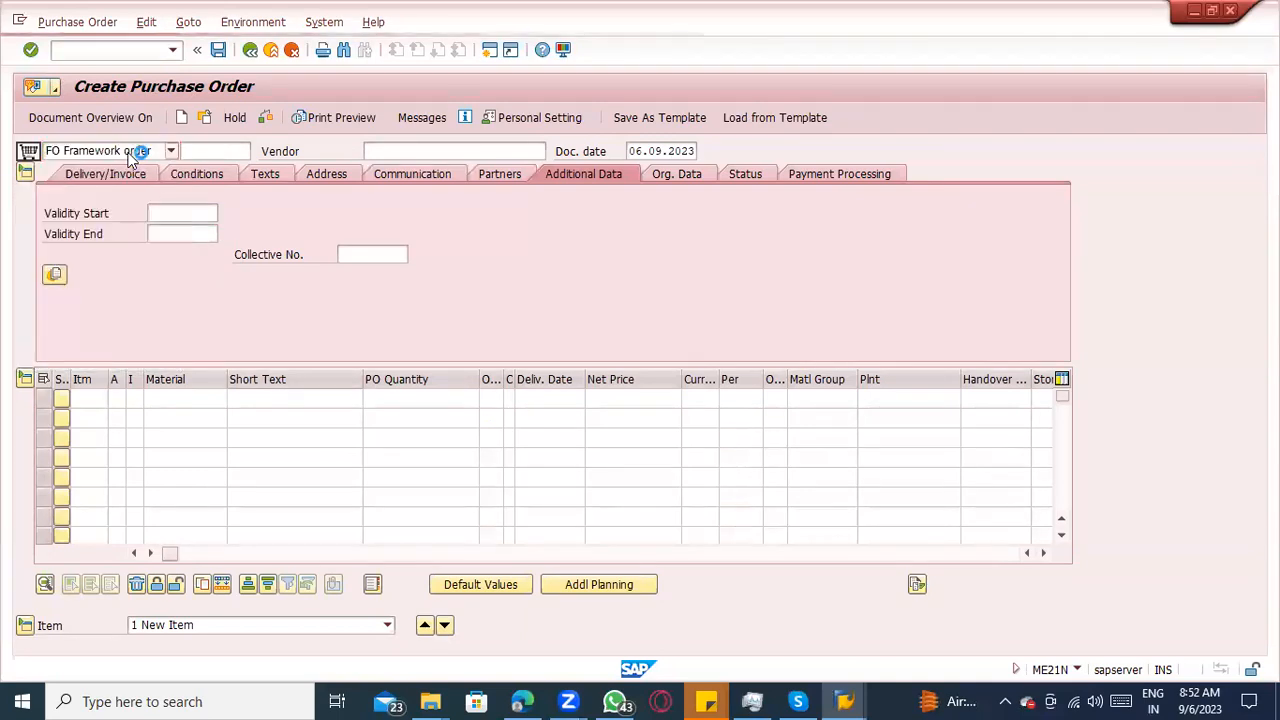
Enter vendor C.E.B. BERLIN with purchasing organization 1000, purchasing group 000 and company code 1000 in the order header.
{"action": "left_click", "coordinate": [414, 151]}
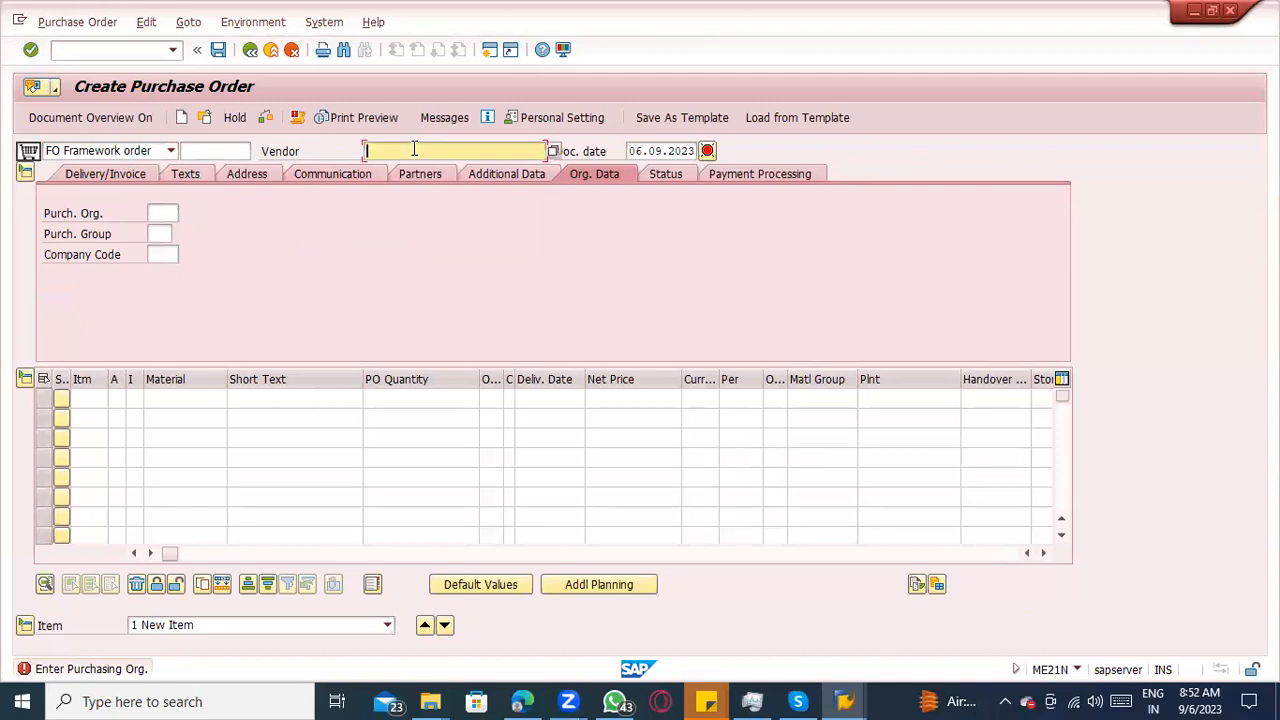
{"action": "left_click", "coordinate": [409, 171]}
{"action": "left_click", "coordinate": [162, 212]}
{"action": "left_click", "coordinate": [162, 231]}
{"action": "left_click", "coordinate": [160, 233]}
{"action": "left_click", "coordinate": [160, 249]}
{"action": "left_click", "coordinate": [160, 254]}
{"action": "left_click", "coordinate": [162, 269]}
Set the account assignment category of the first order item to K and confirm the entries.
{"action": "left_click", "coordinate": [120, 397]}
{"action": "left_click", "coordinate": [118, 416]}
{"action": "left_click", "coordinate": [268, 414]}
{"action": "key", "text": "Return"}
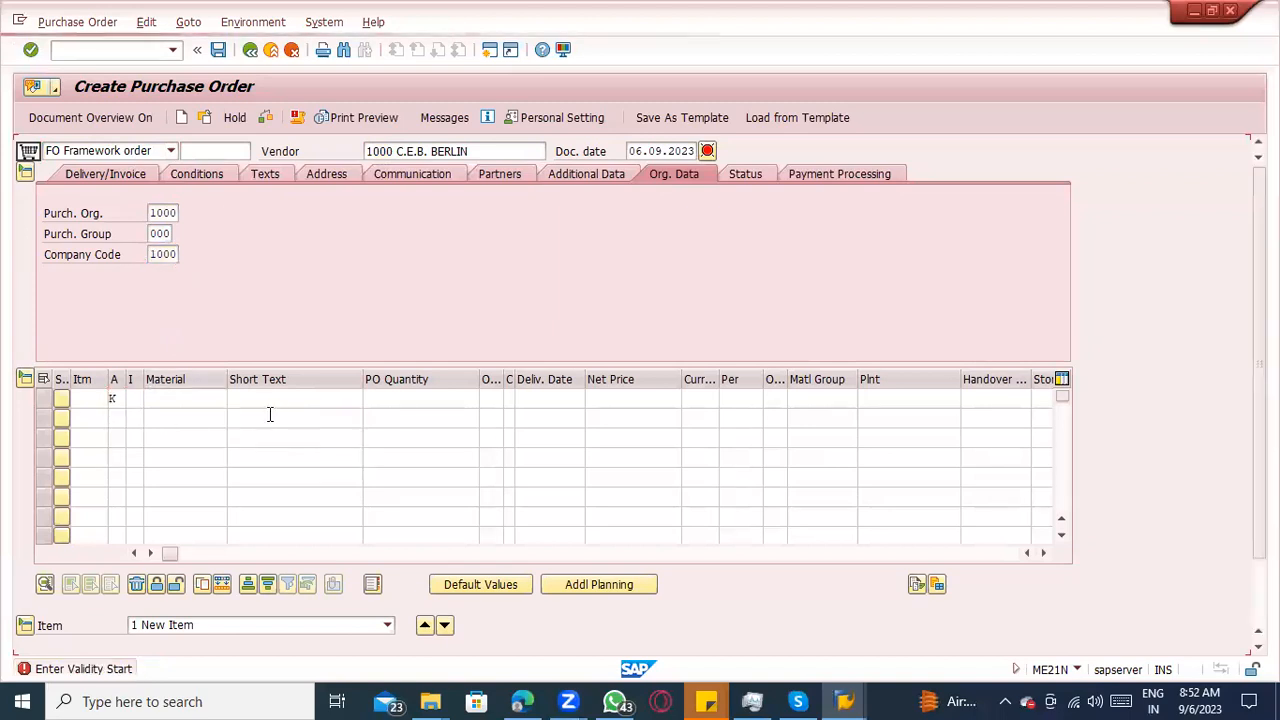
Set the order's validity start to 01.09.2023 and its validity end to 02.09.2024.
{"action": "left_click", "coordinate": [178, 213]}
{"action": "left_click", "coordinate": [180, 231]}
{"action": "left_click", "coordinate": [182, 234]}
{"action": "left_click", "coordinate": [186, 252]}
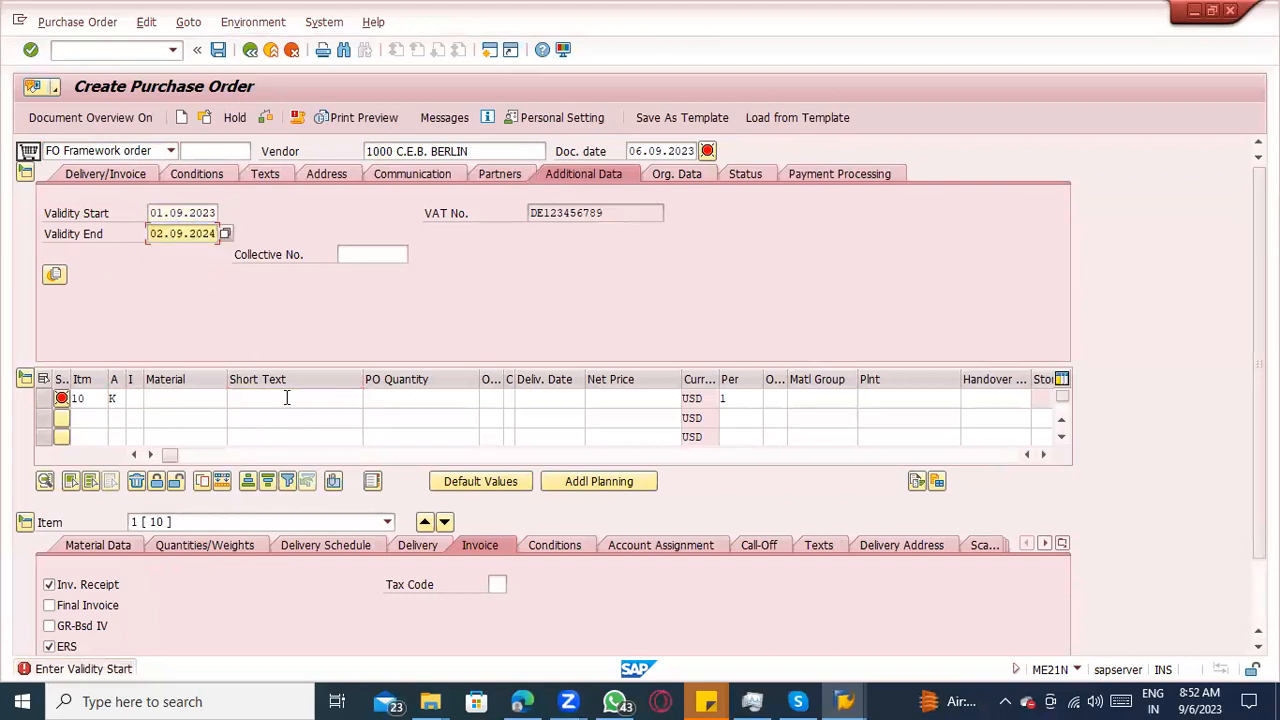
Enter RENTAL PAYMENT as the short text of item 10.
{"action": "left_click", "coordinate": [287, 398]}
{"action": "type", "text": "RENT PAYMENT"}
{"action": "left_click", "coordinate": [256, 398]}
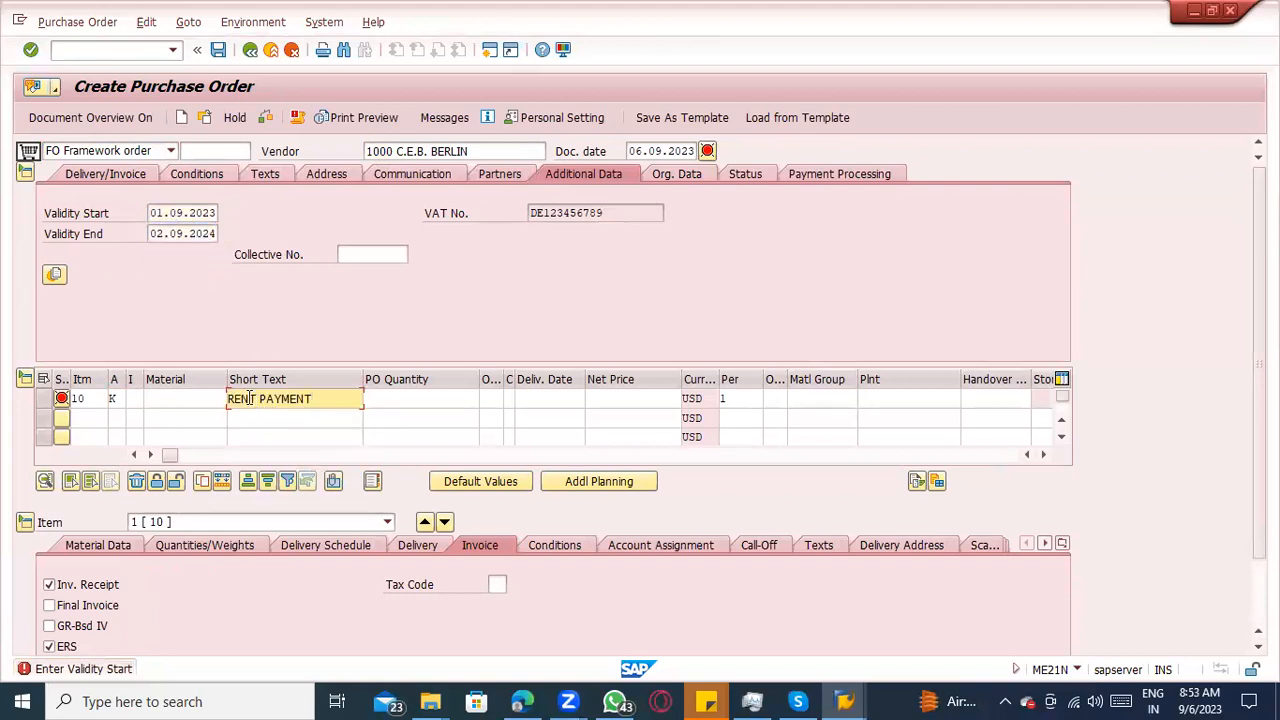
{"action": "type", "text": "AL"}
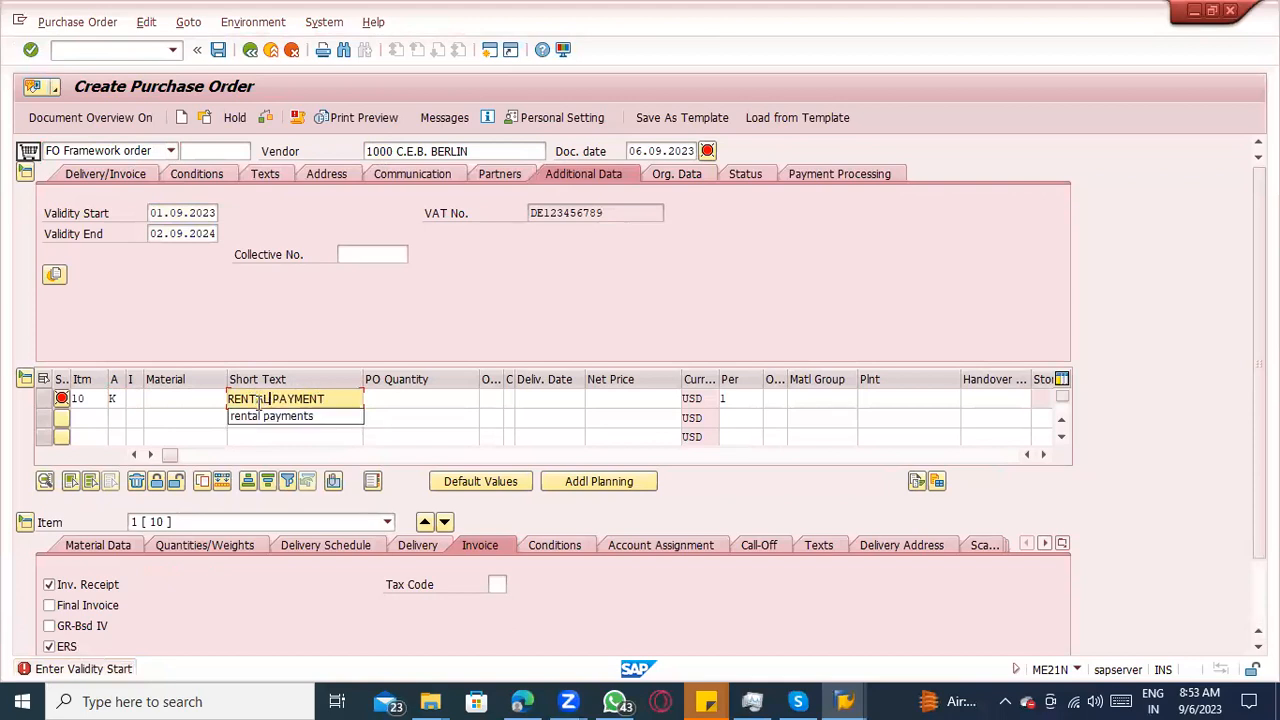
Give item 10 a quantity of 1, the order unit MON and a net price of 1.000.
{"action": "left_click", "coordinate": [448, 398]}
{"action": "type", "text": "1"}
{"action": "key", "text": "Tab"}
{"action": "type", "text": "MON"}
{"action": "key", "text": "Tab"}
{"action": "key", "text": "Tab"}
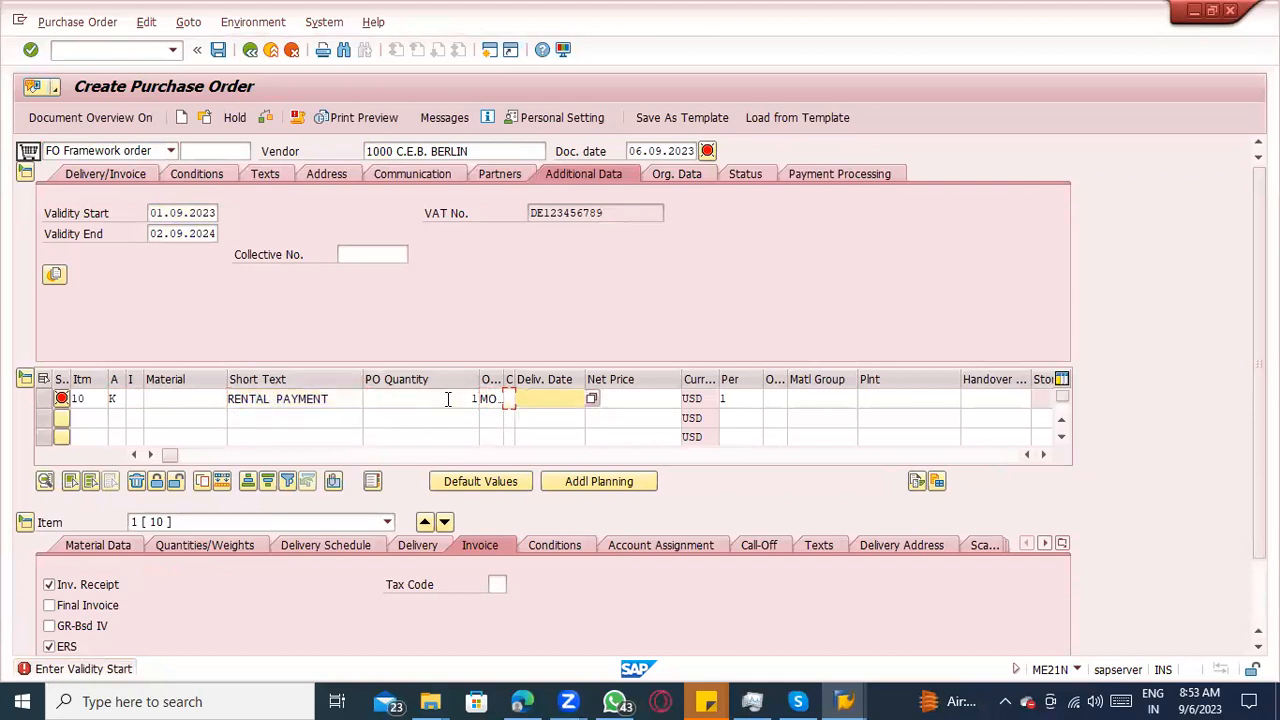
{"action": "type", "text": "1.000"}
{"action": "key", "text": "Return"}
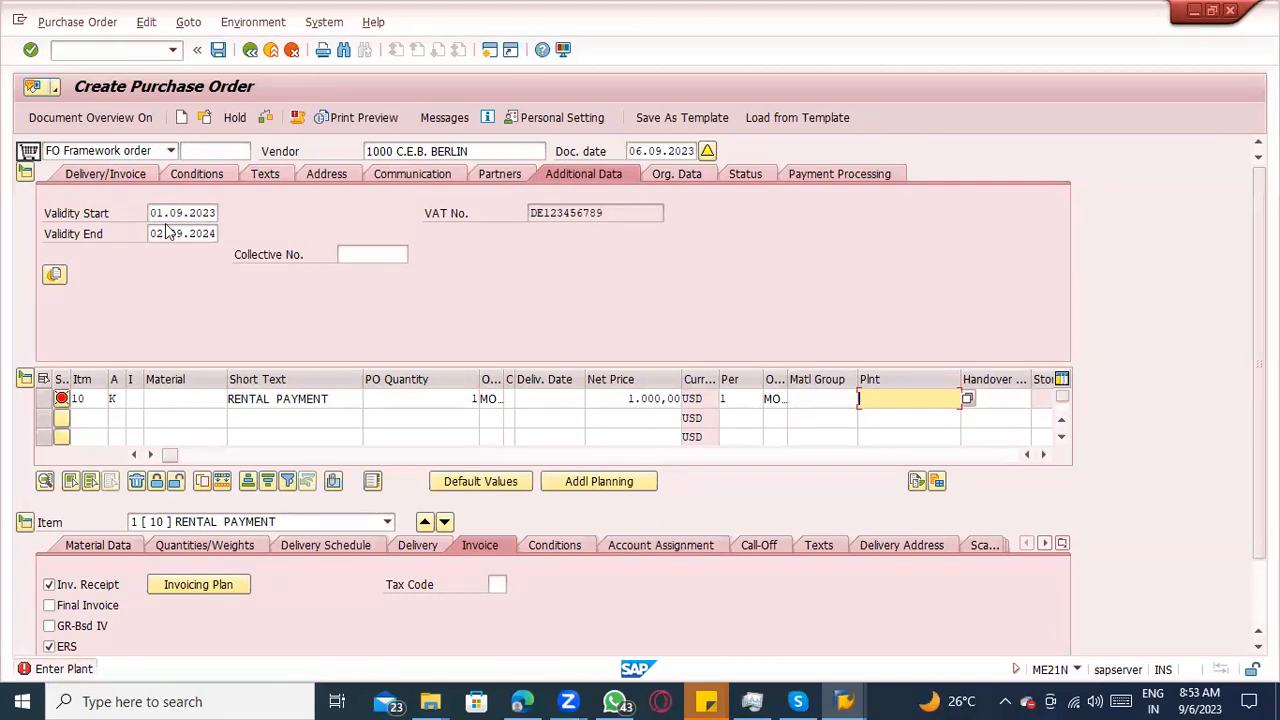
{"action": "left_click", "coordinate": [66, 154]}
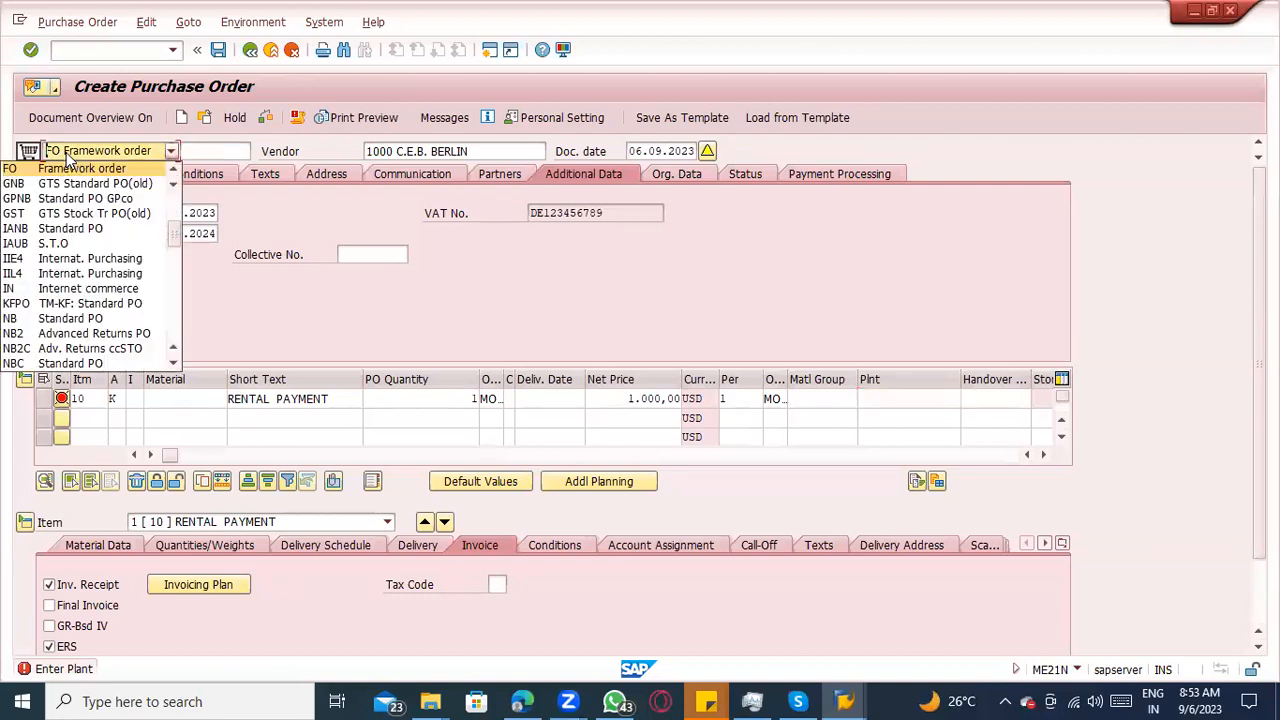
{"action": "left_click", "coordinate": [307, 260]}
{"action": "left_click", "coordinate": [158, 213]}
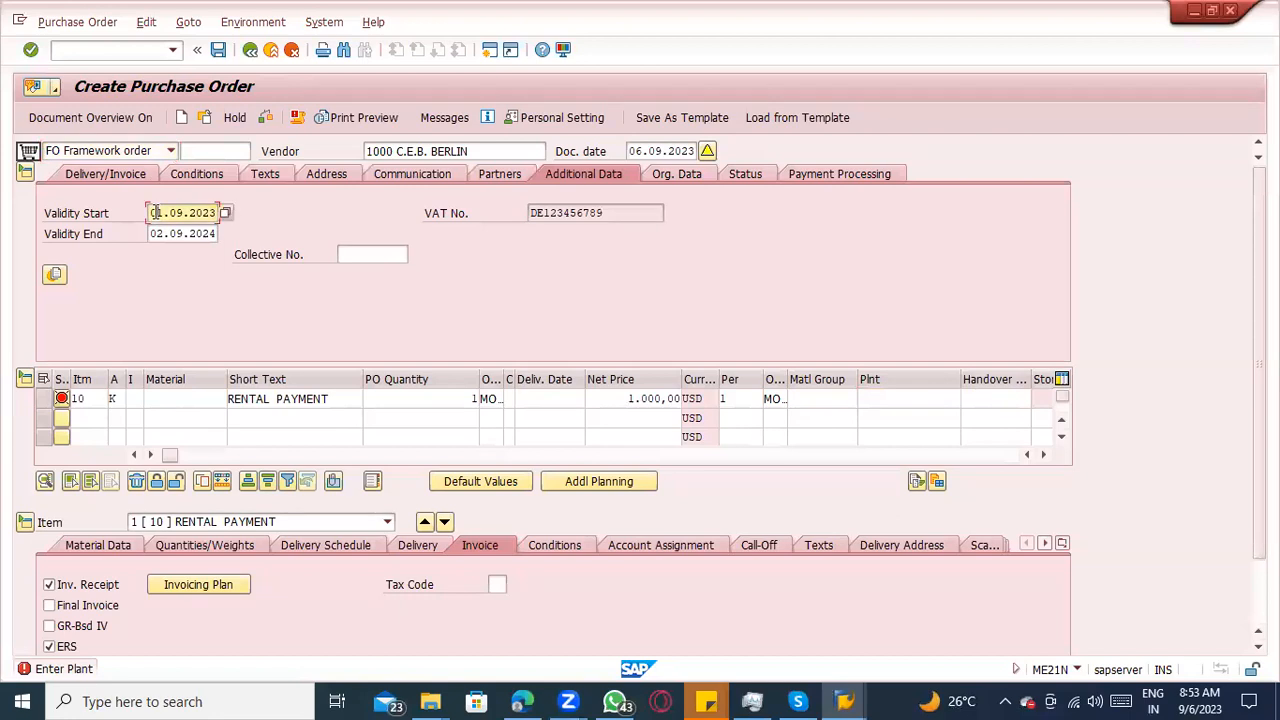
{"action": "left_click", "coordinate": [155, 236]}
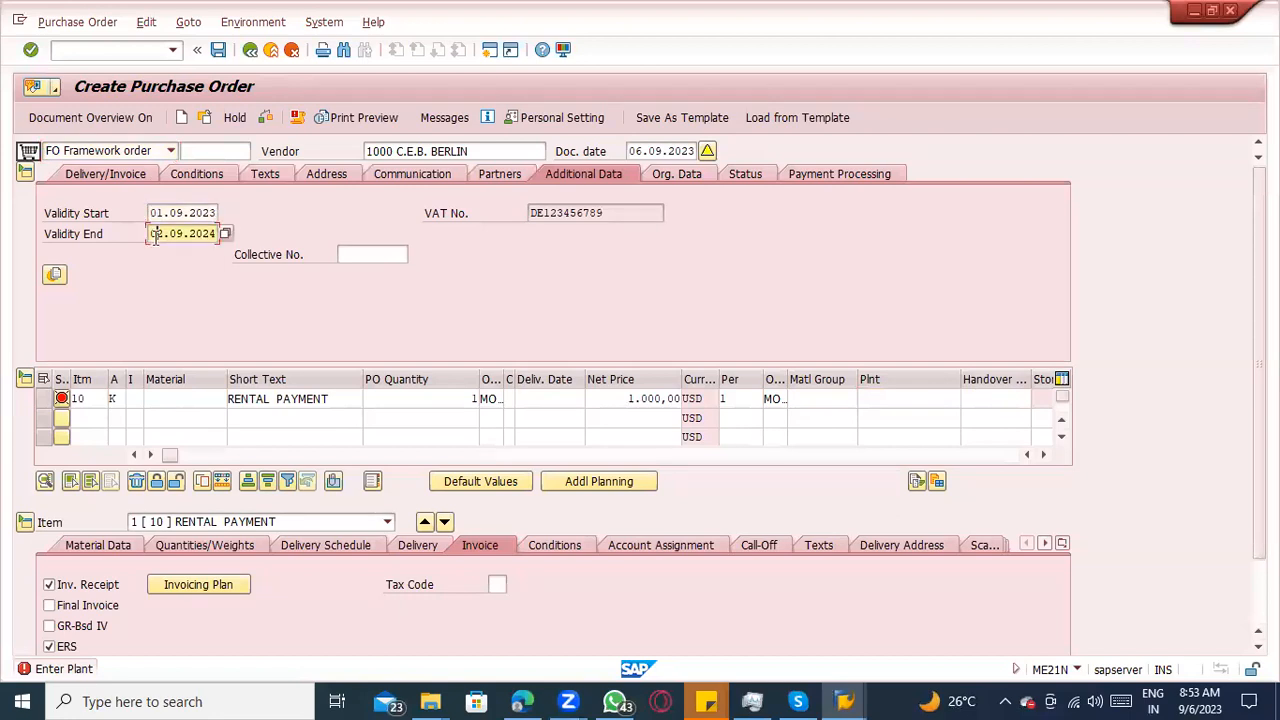
Set the plant to 1000 and the material group to 007 for the rental payment item, and confirm.
{"action": "left_click", "coordinate": [890, 399]}
{"action": "left_click", "coordinate": [892, 414]}
{"action": "left_click", "coordinate": [821, 400]}
{"action": "left_click", "coordinate": [823, 417]}
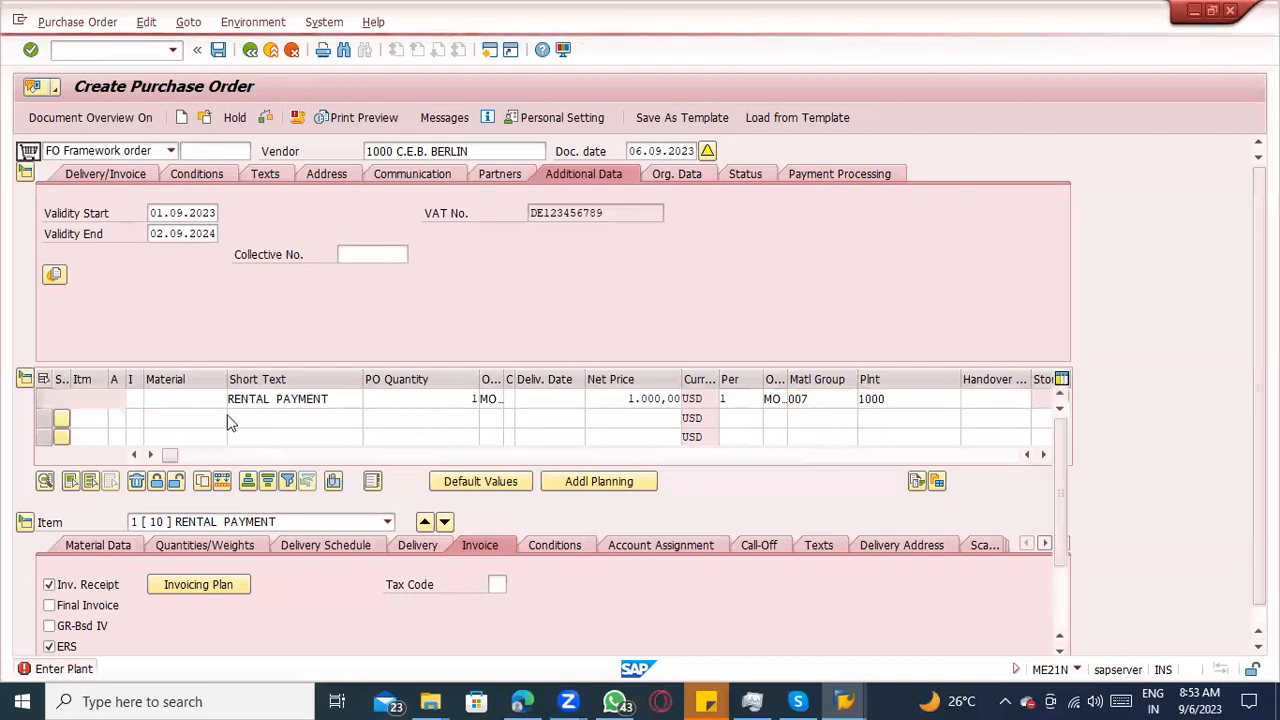
{"action": "key", "text": "Return"}
{"action": "left_click", "coordinate": [301, 212]}
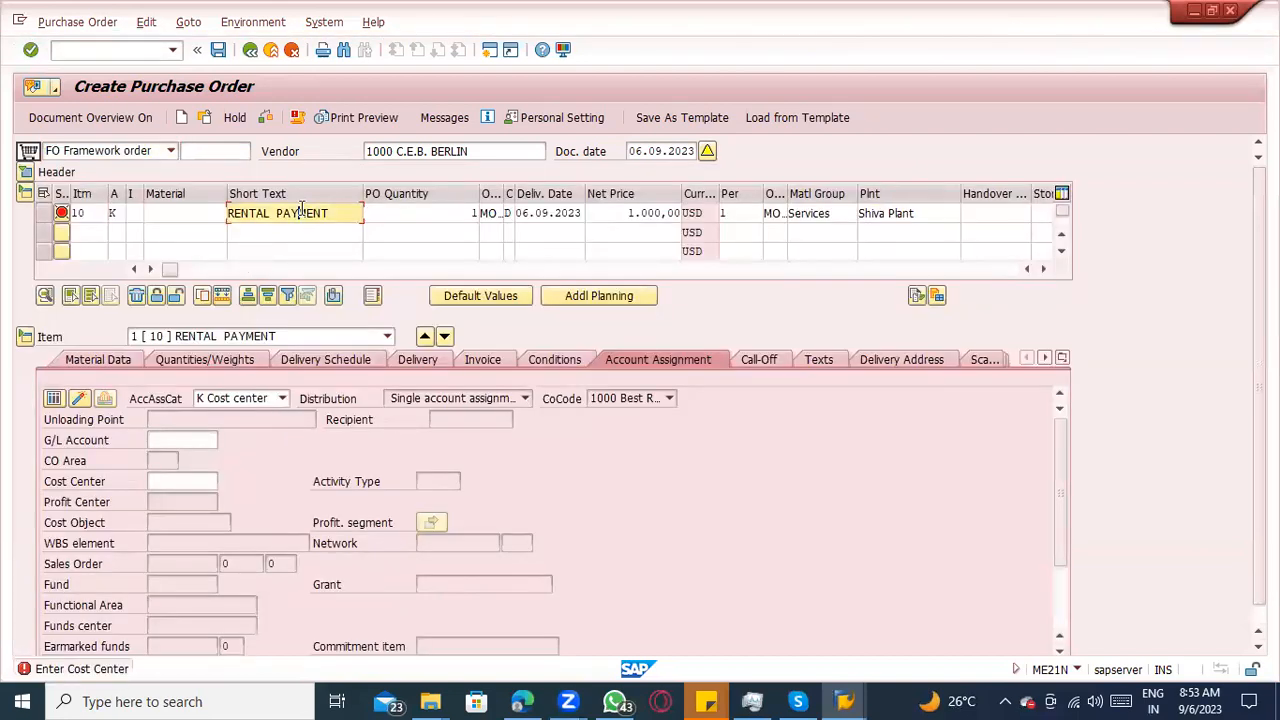
{"action": "left_click", "coordinate": [395, 213]}
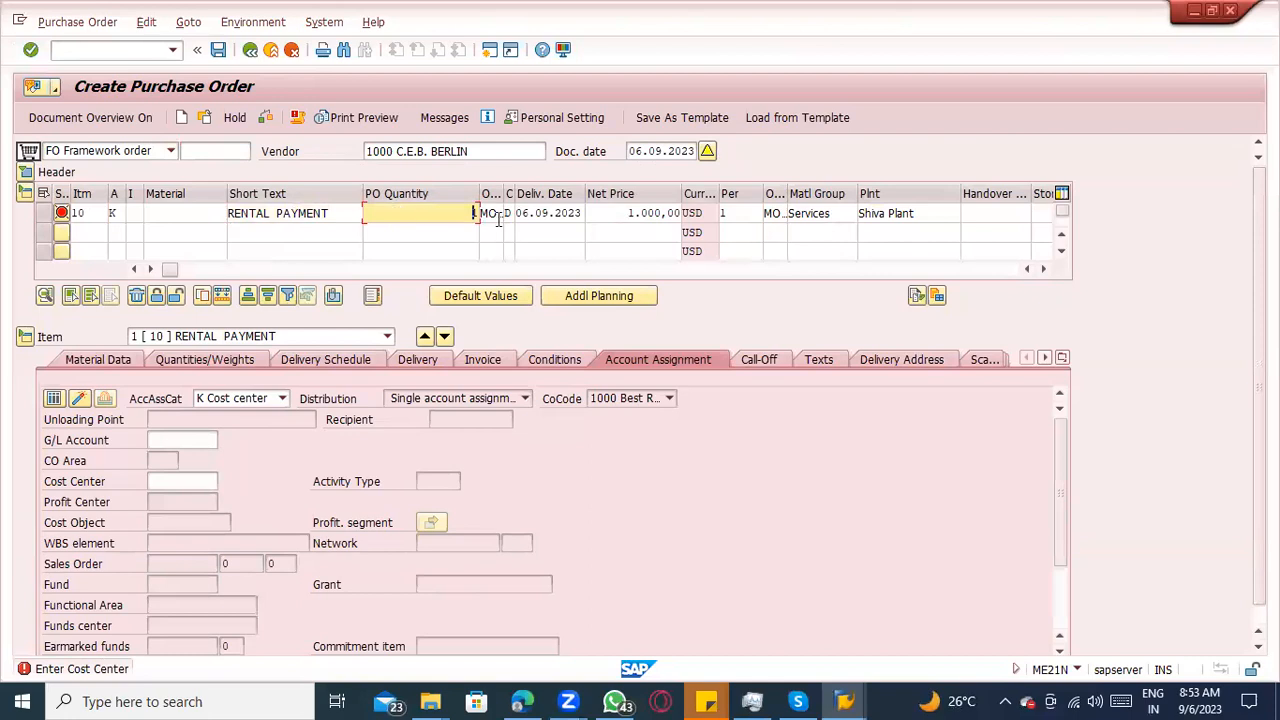
{"action": "left_click", "coordinate": [622, 210]}
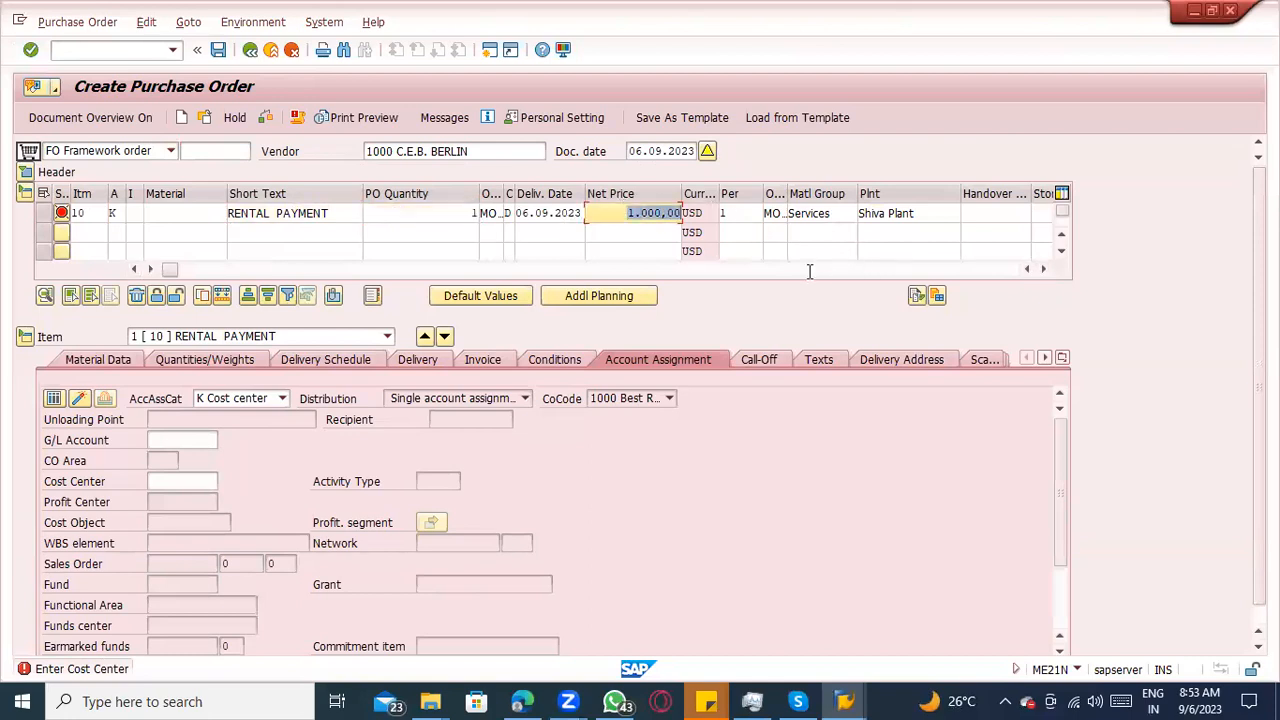
{"action": "left_click", "coordinate": [825, 216]}
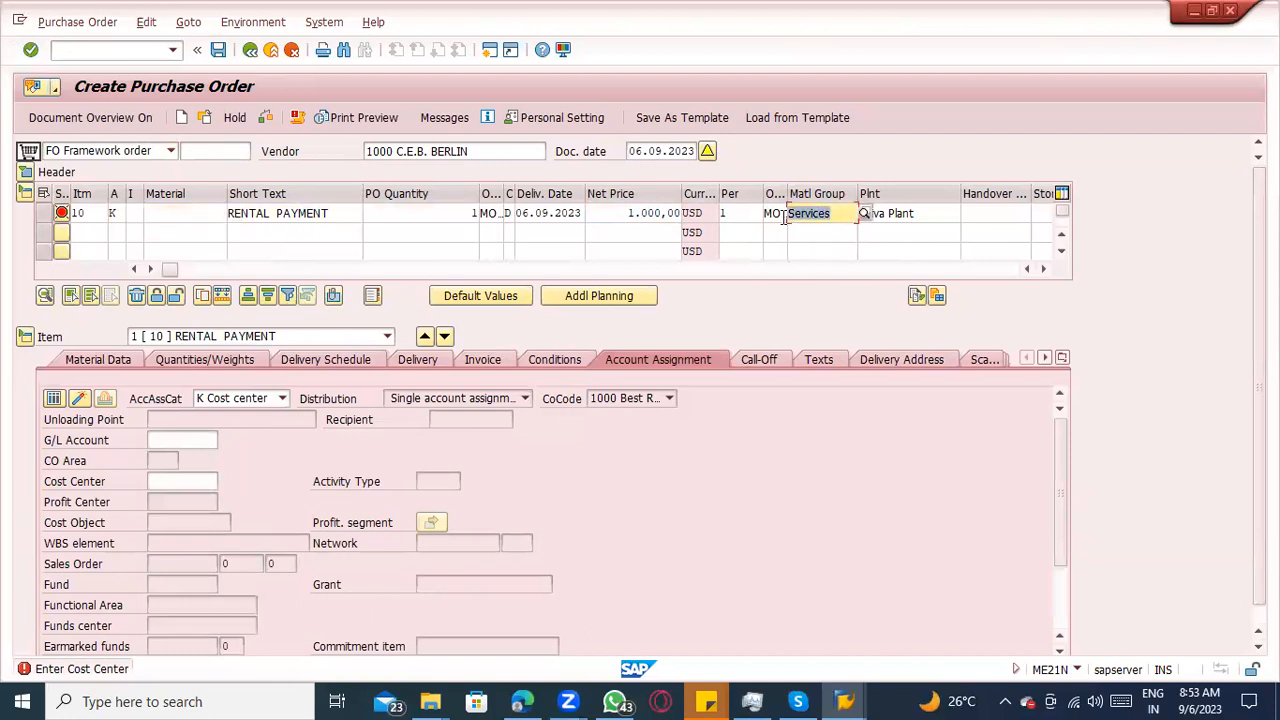
{"action": "left_click", "coordinate": [496, 214]}
{"action": "left_click", "coordinate": [331, 214]}
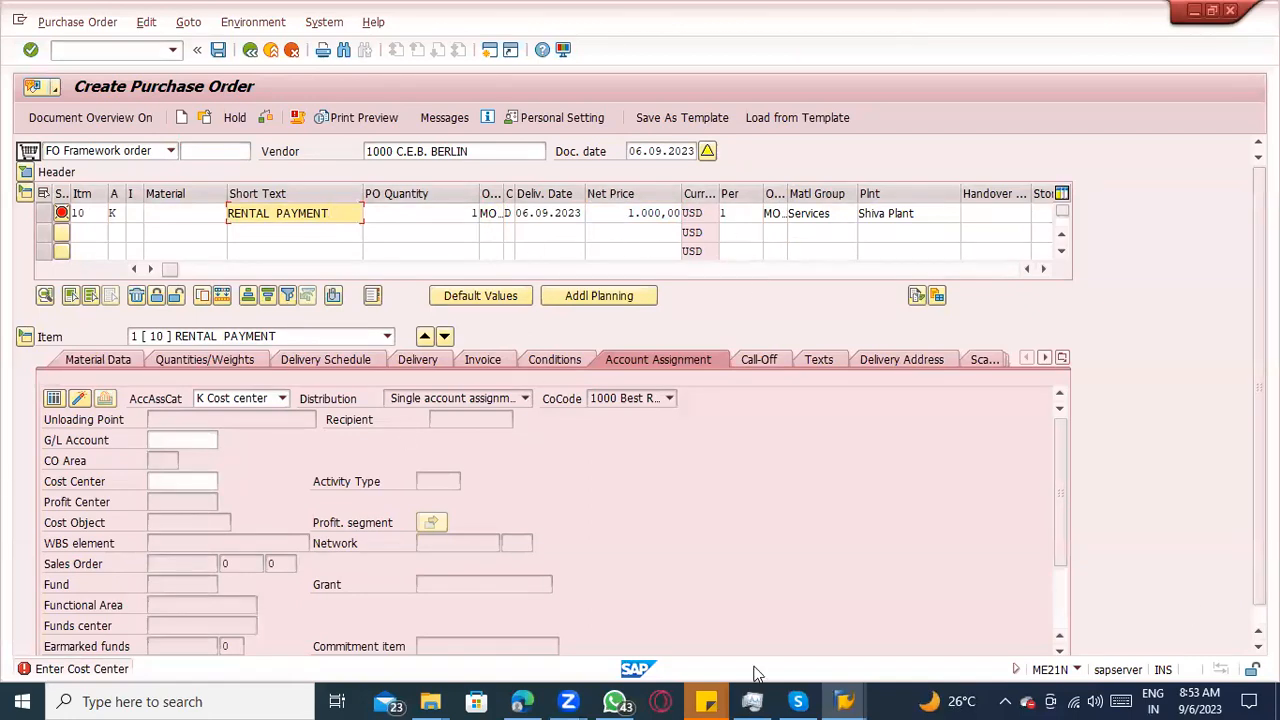
Assign cost center 1000 to the rental payment item and confirm the account assignment.
{"action": "double_click", "coordinate": [197, 480]}
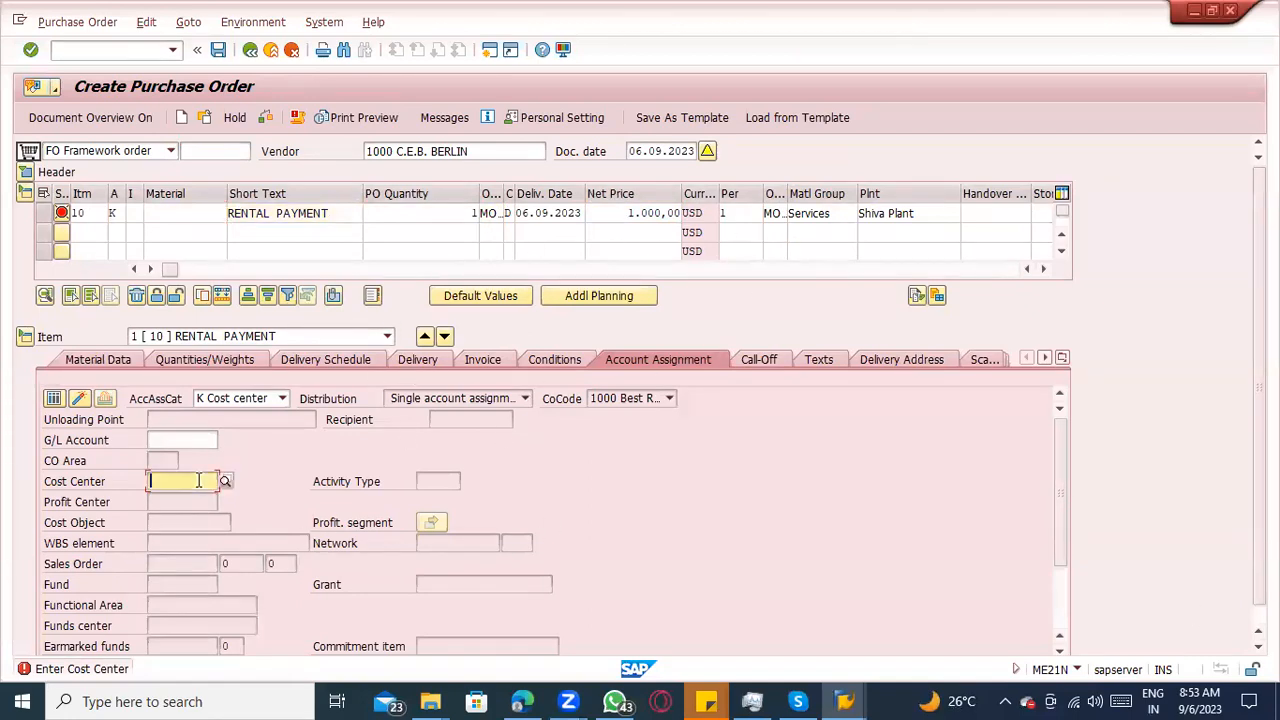
{"action": "left_click", "coordinate": [193, 274]}
{"action": "key", "text": "Return"}
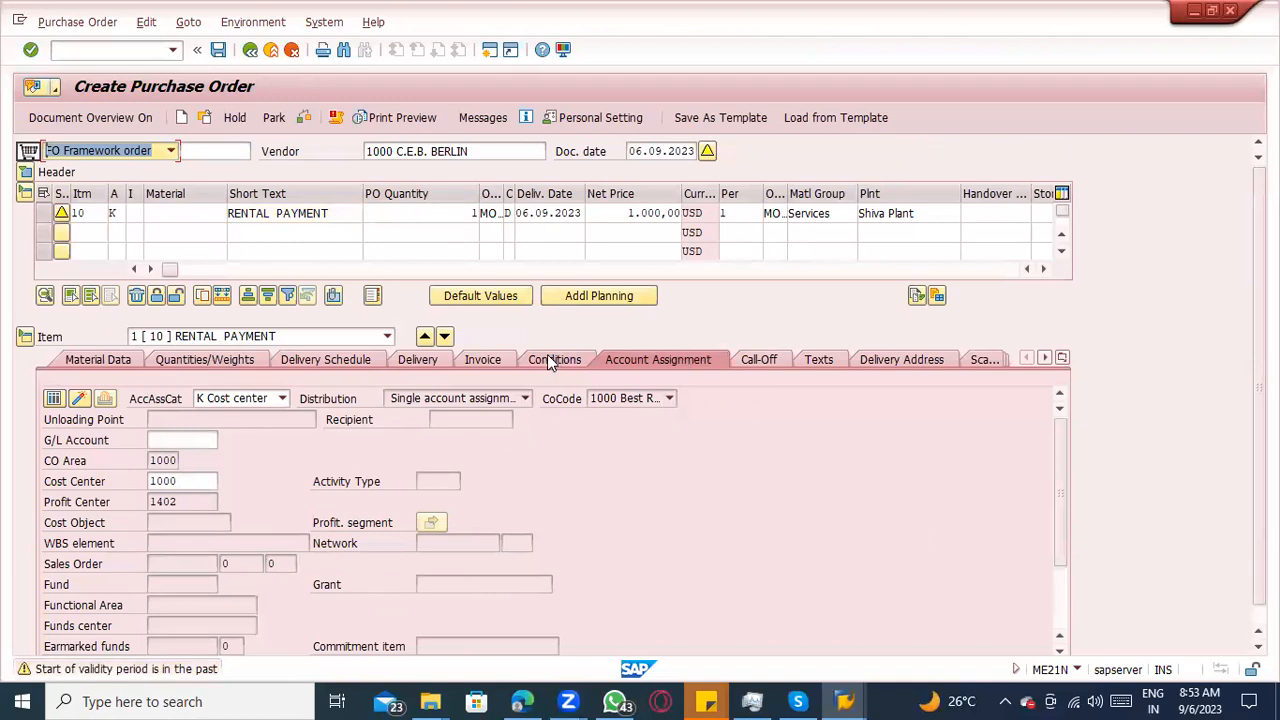
Widen the account assignment category column in the item overview and show the rental item's invoice settings.
{"action": "left_click_drag", "start_coordinate": [124, 193], "coordinate": [190, 194]}
{"action": "left_click", "coordinate": [137, 212]}
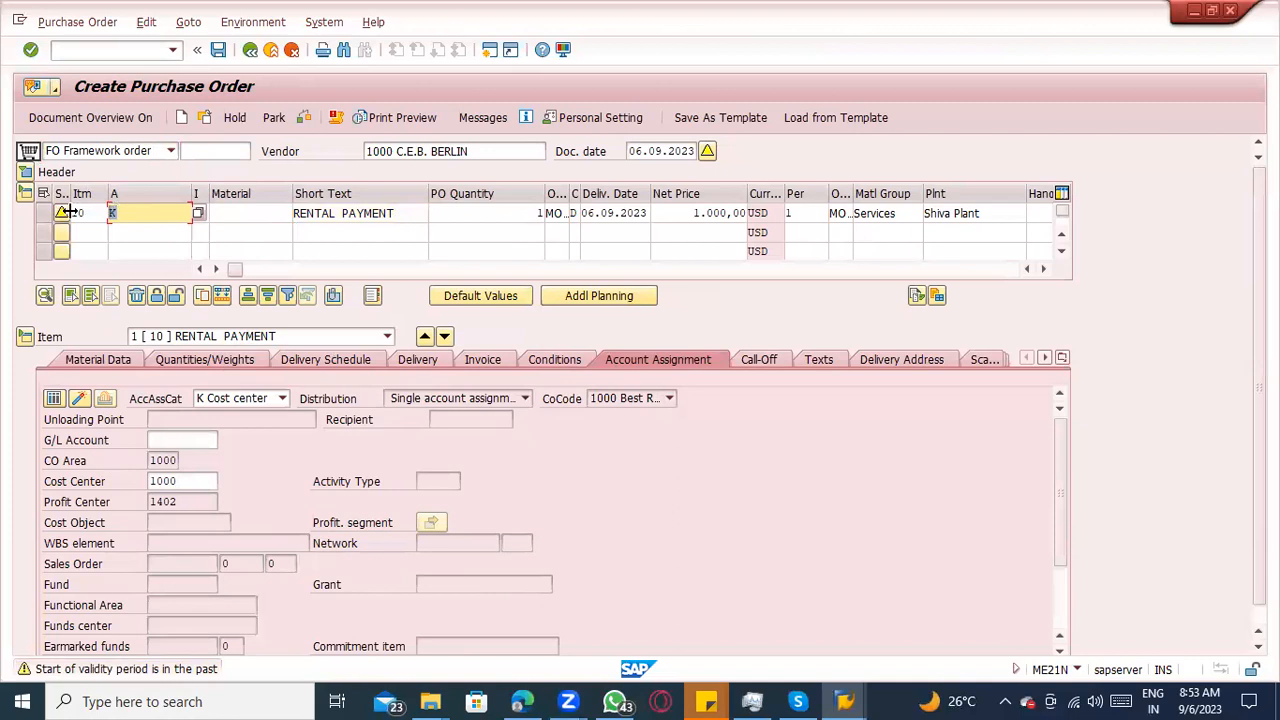
{"action": "left_click", "coordinate": [122, 219]}
{"action": "left_click", "coordinate": [493, 356]}
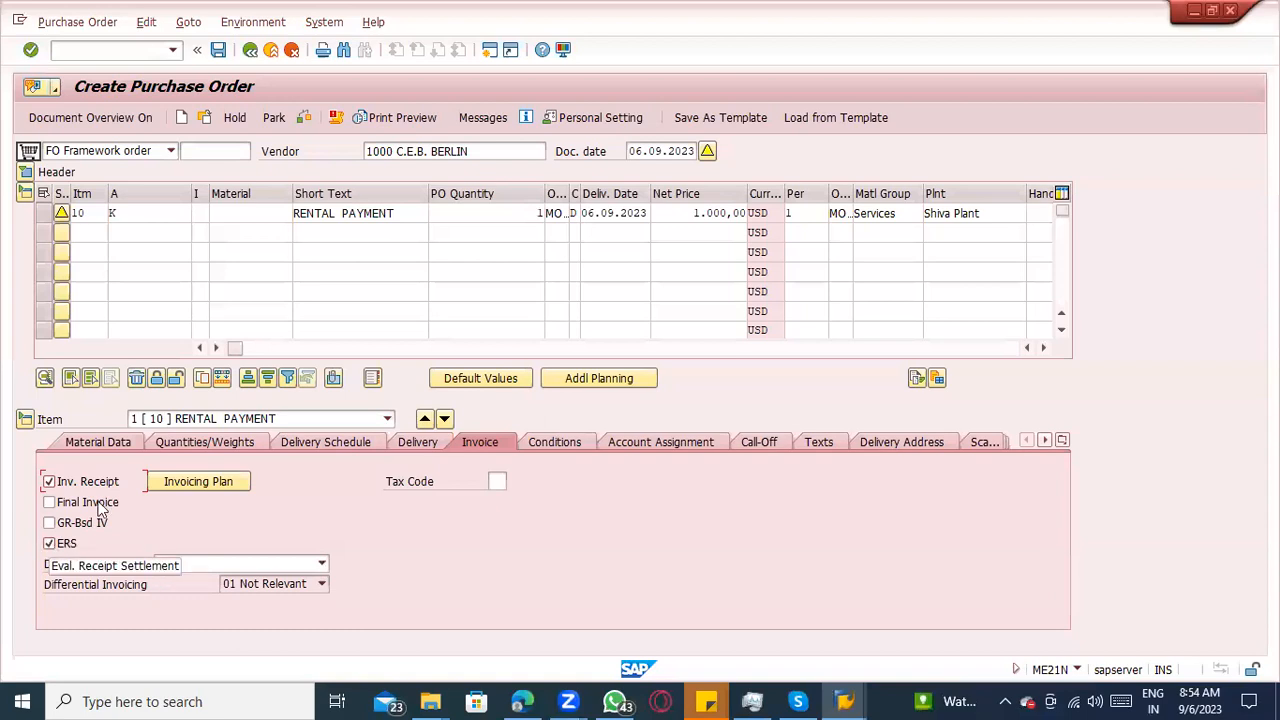
{"action": "left_click", "coordinate": [135, 213]}
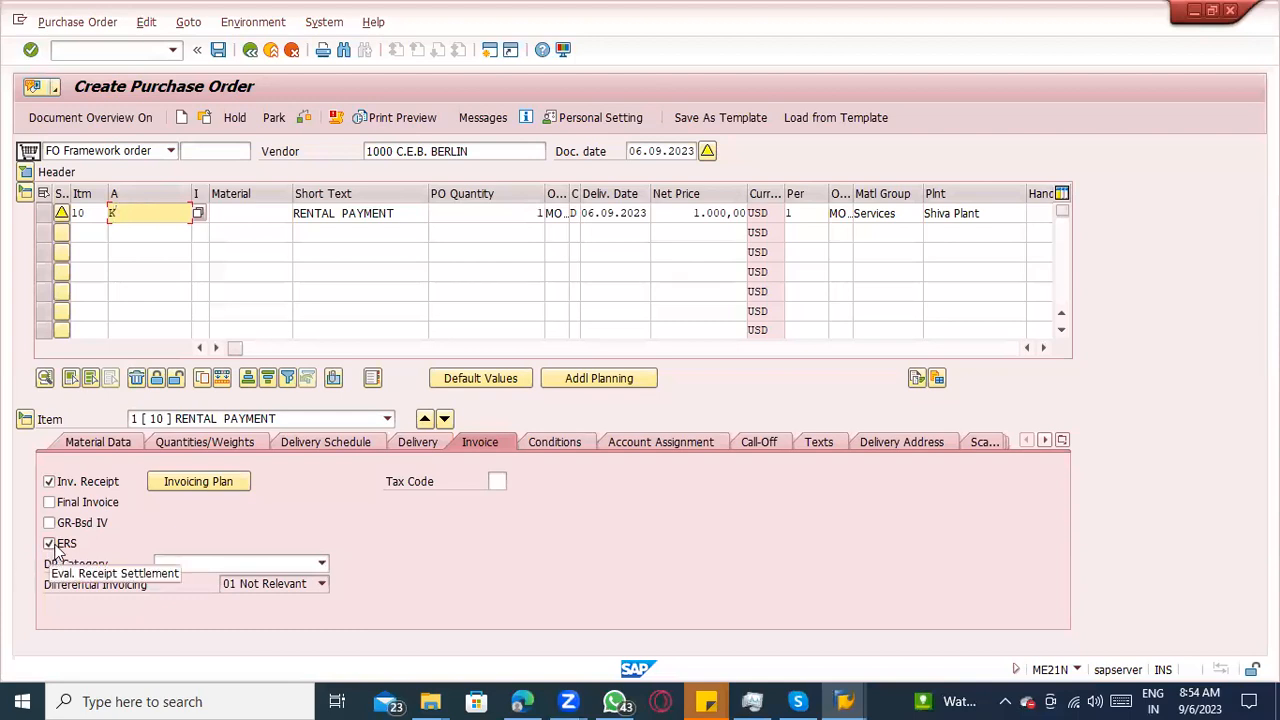
Check the automatic evaluated receipt settlement settings in the vendor's purchasing data and return to the purchase order.
{"action": "double_click", "coordinate": [402, 153]}
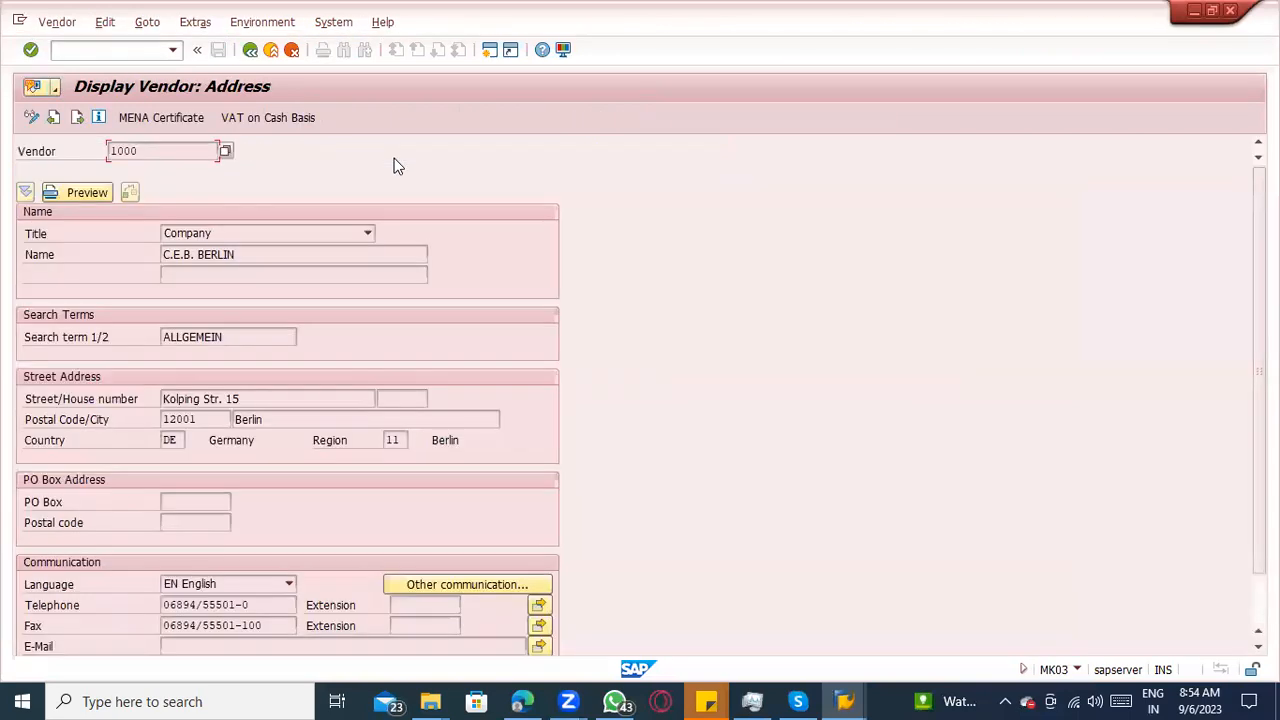
{"action": "scroll", "coordinate": [178, 165], "scroll_direction": "down", "scroll_amount": 1}
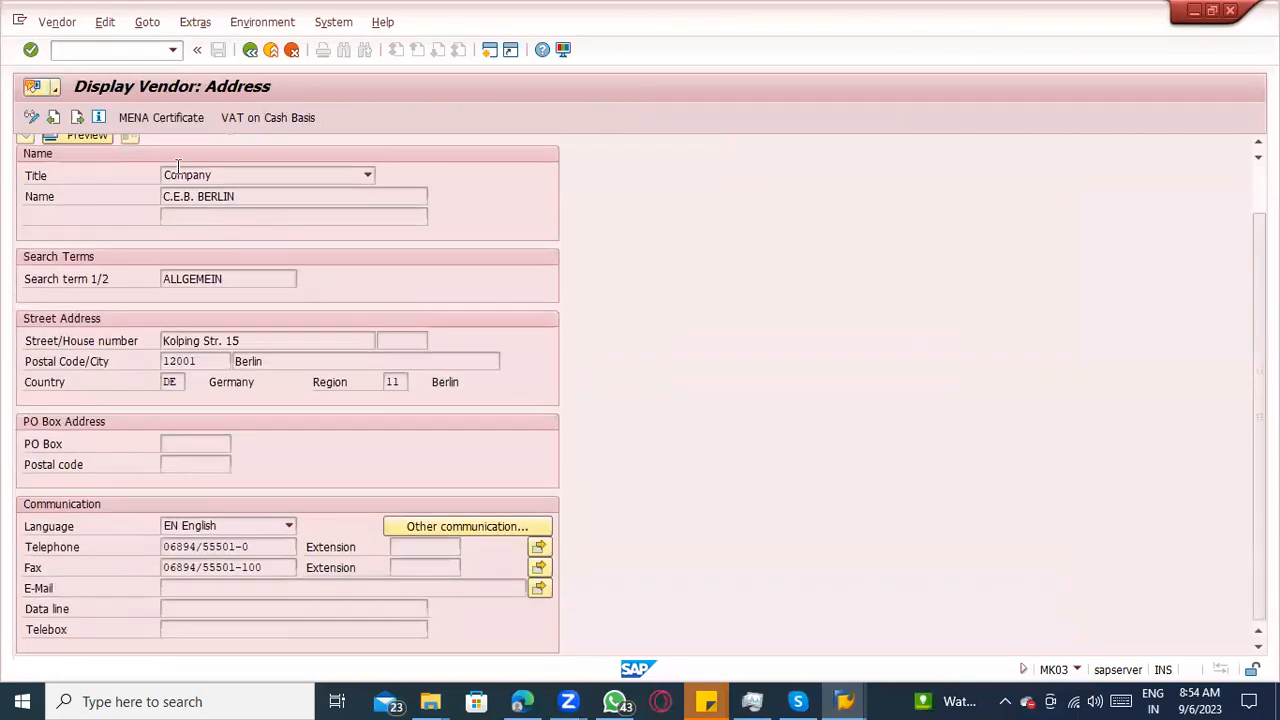
{"action": "left_click", "coordinate": [197, 21]}
{"action": "mouse_move", "coordinate": [240, 24]}
{"action": "mouse_move", "coordinate": [147, 21]}
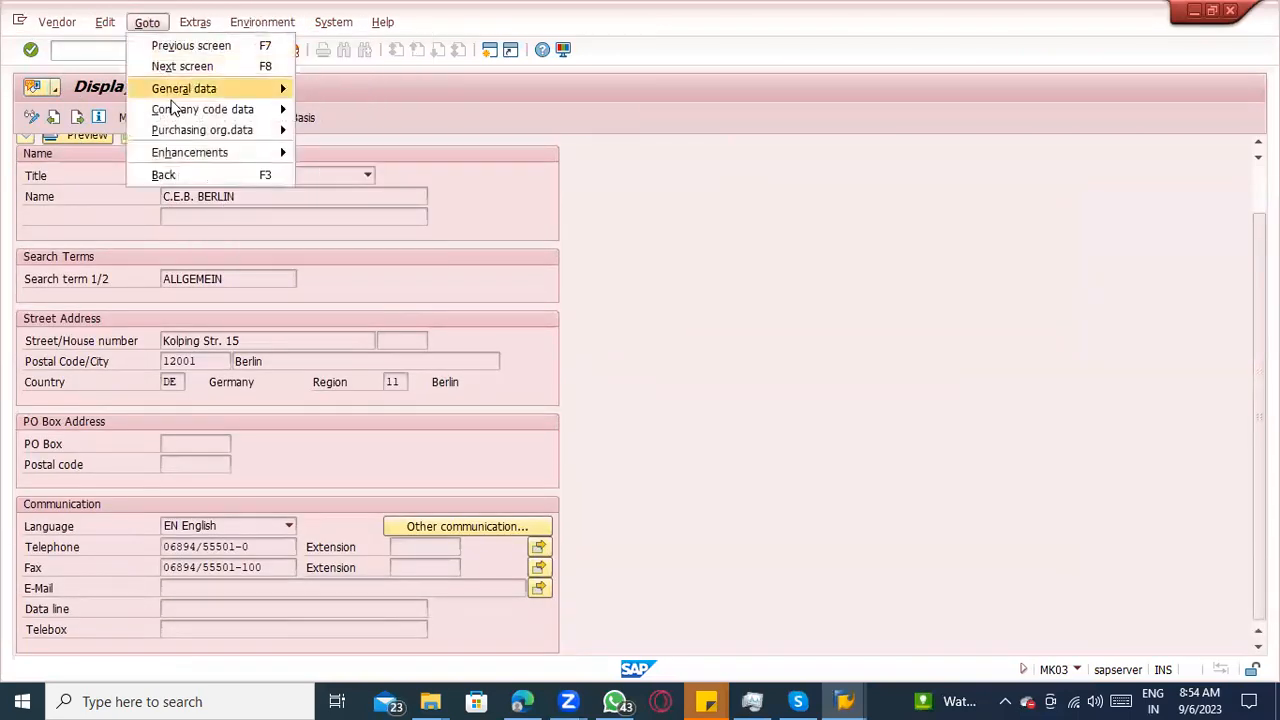
{"action": "left_click", "coordinate": [320, 131]}
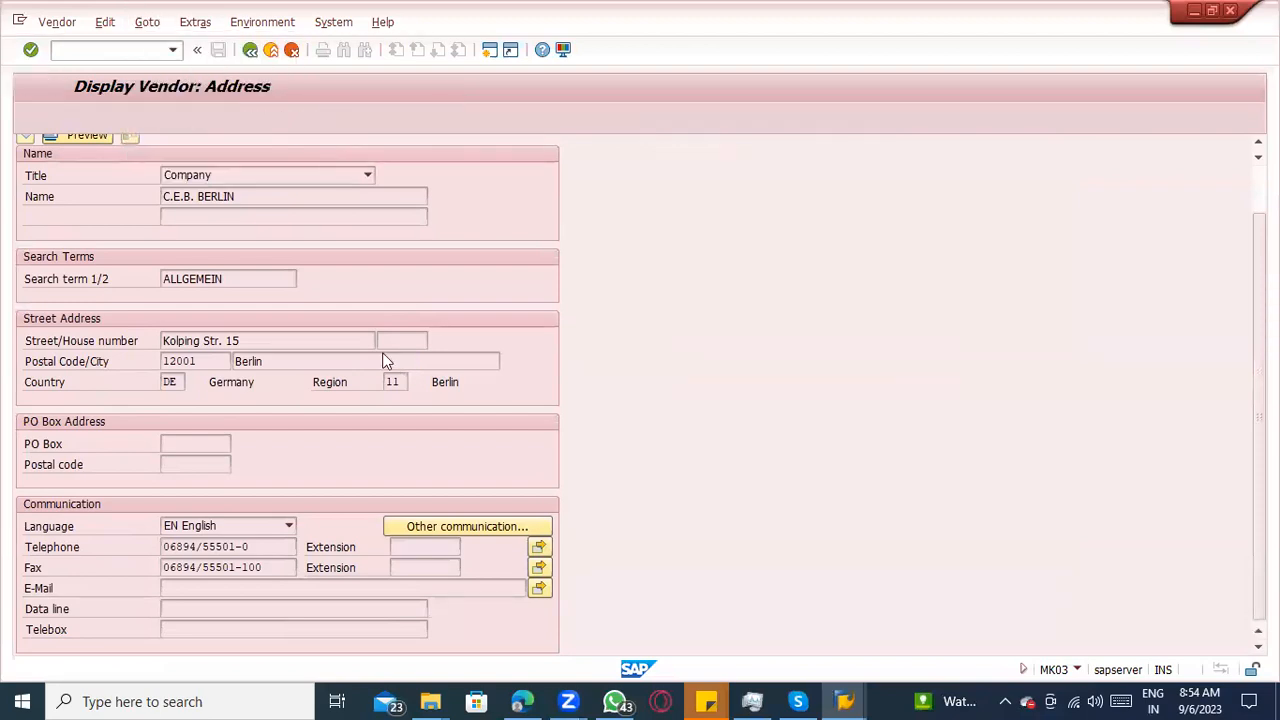
{"action": "left_click", "coordinate": [70, 508]}
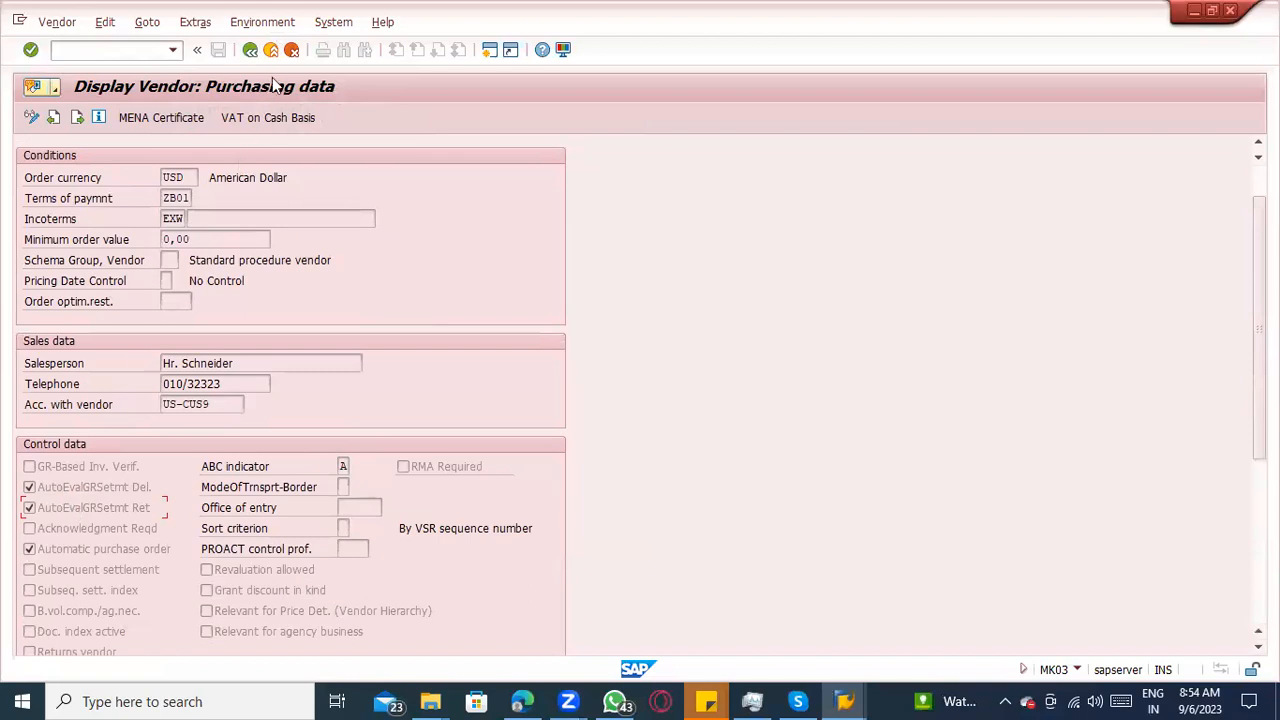
{"action": "left_click", "coordinate": [250, 49]}
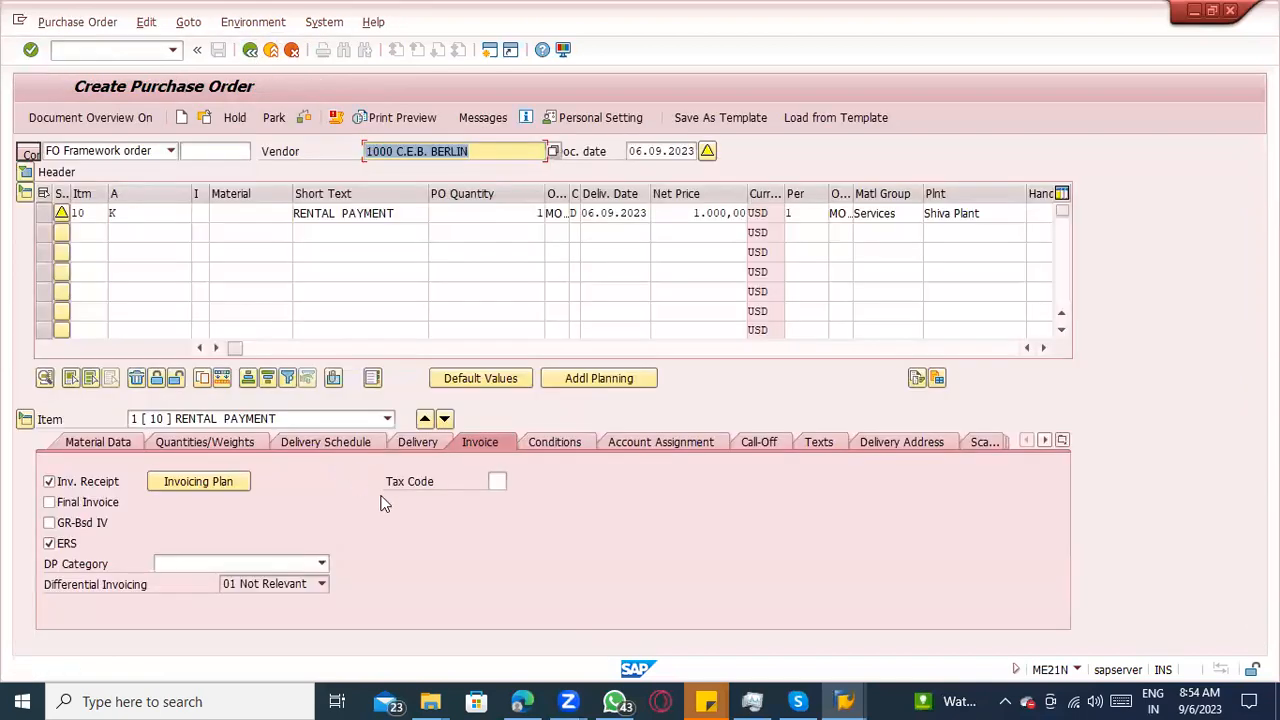
Clear the Goods receipt indicator in the rental item's delivery settings.
{"action": "left_click", "coordinate": [431, 446]}
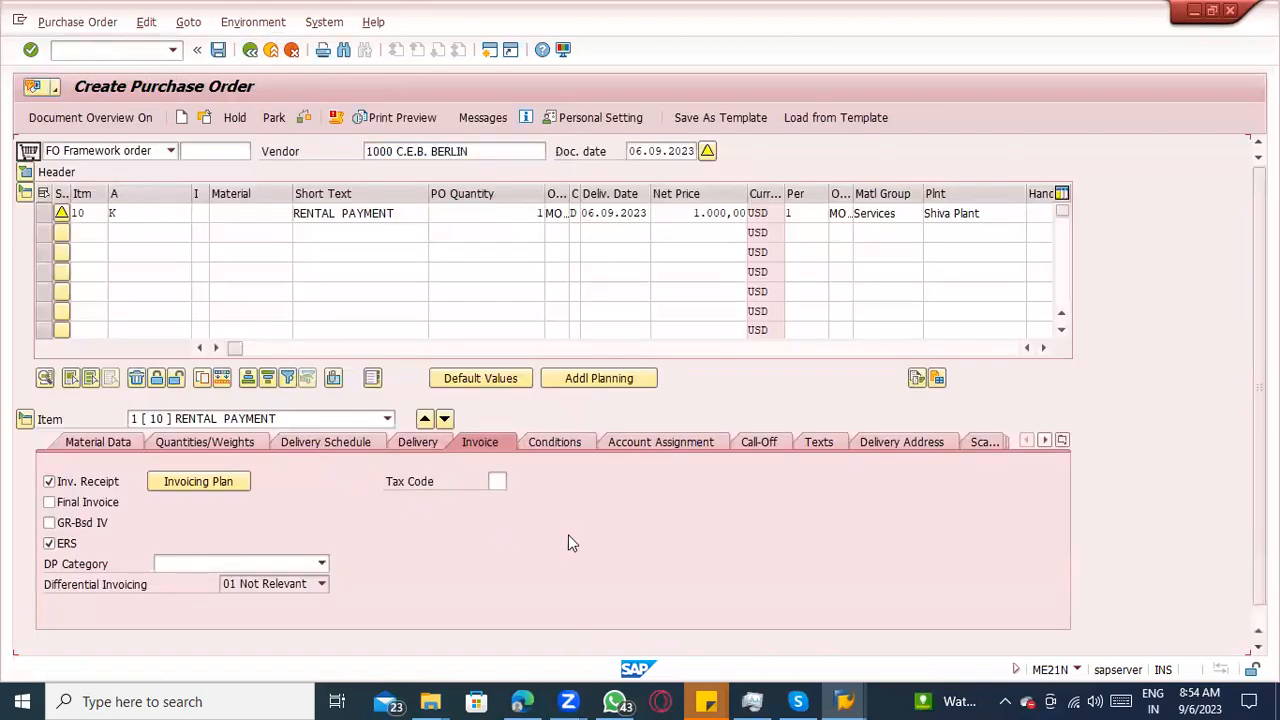
{"action": "left_click", "coordinate": [593, 400]}
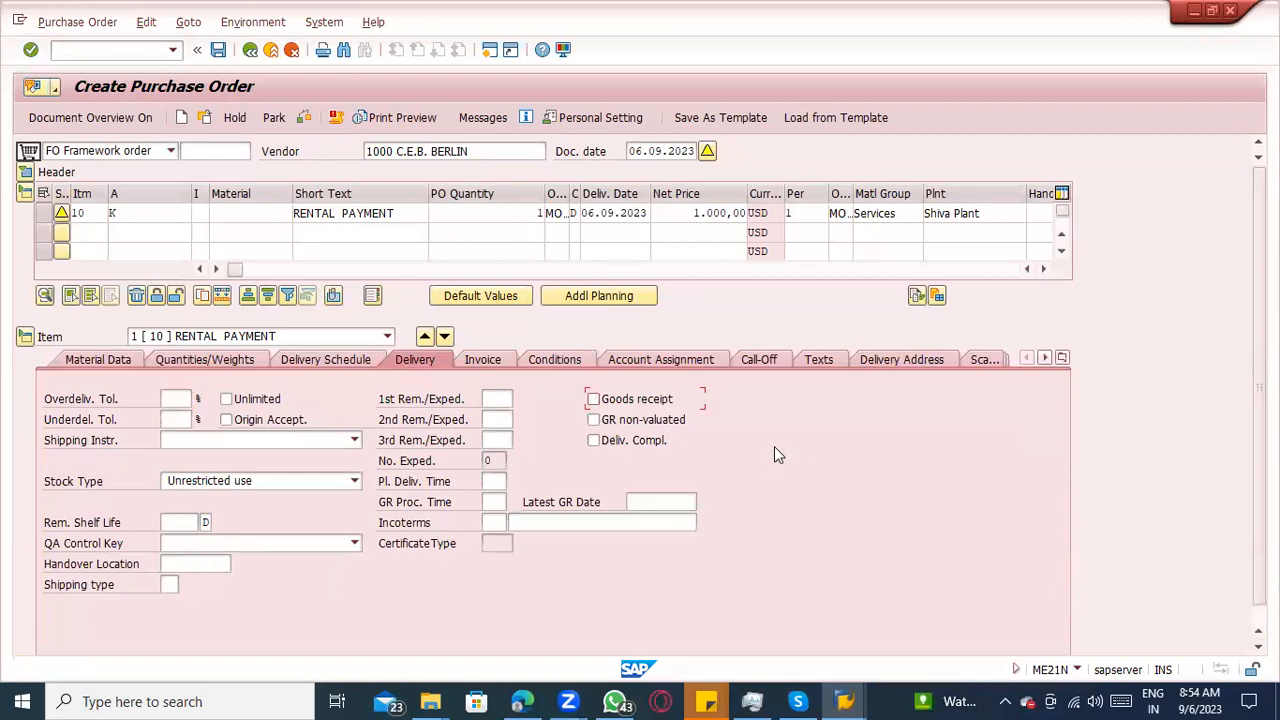
Set the tax code to 1I in the rental payment item's invoice settings.
{"action": "left_click", "coordinate": [476, 358]}
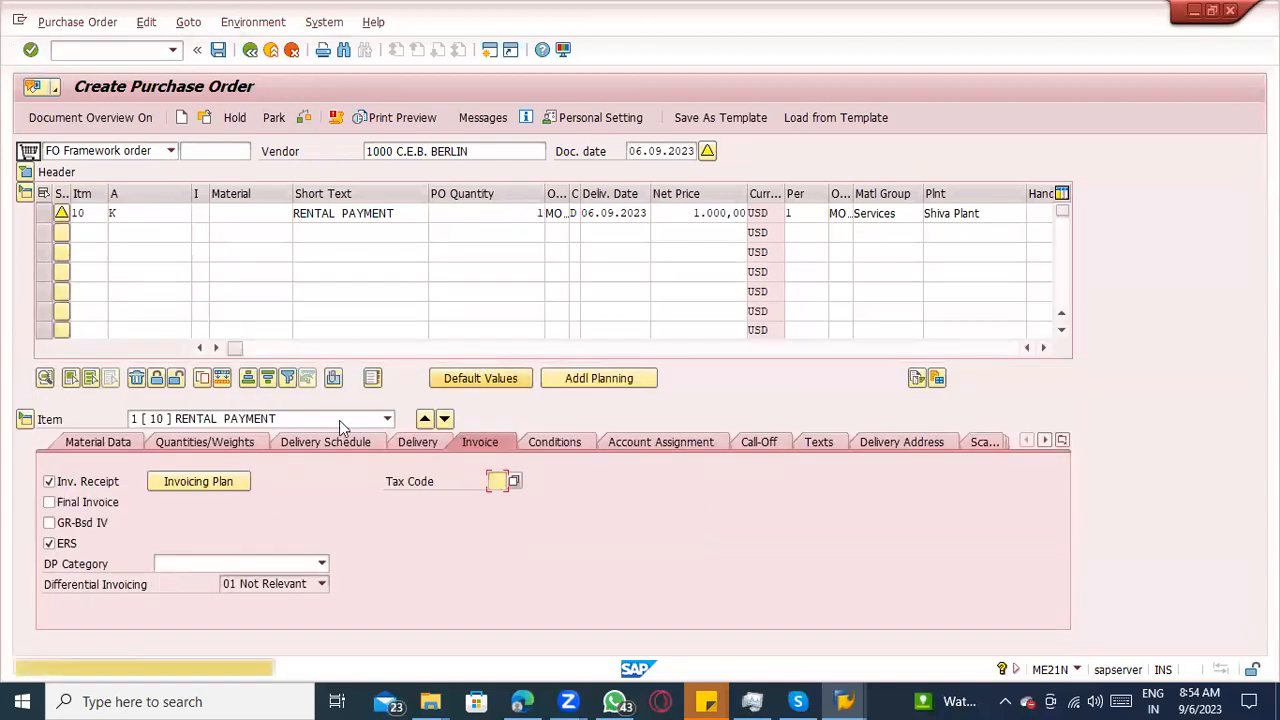
{"action": "key", "text": "space"}
{"action": "left_click", "coordinate": [501, 496]}
{"action": "key", "text": "Return"}
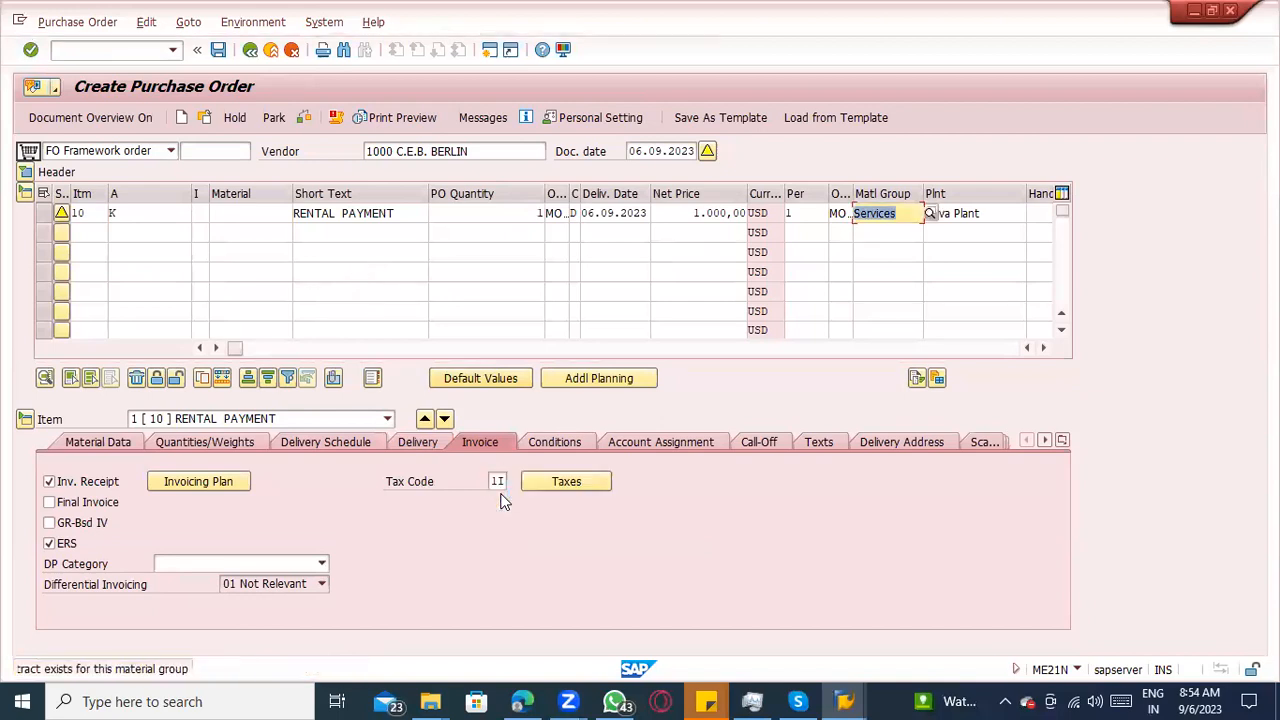
Expand the order header to review the payment terms, and check the rental item's quantity and tax code.
{"action": "left_click", "coordinate": [25, 172]}
{"action": "left_click", "coordinate": [88, 175]}
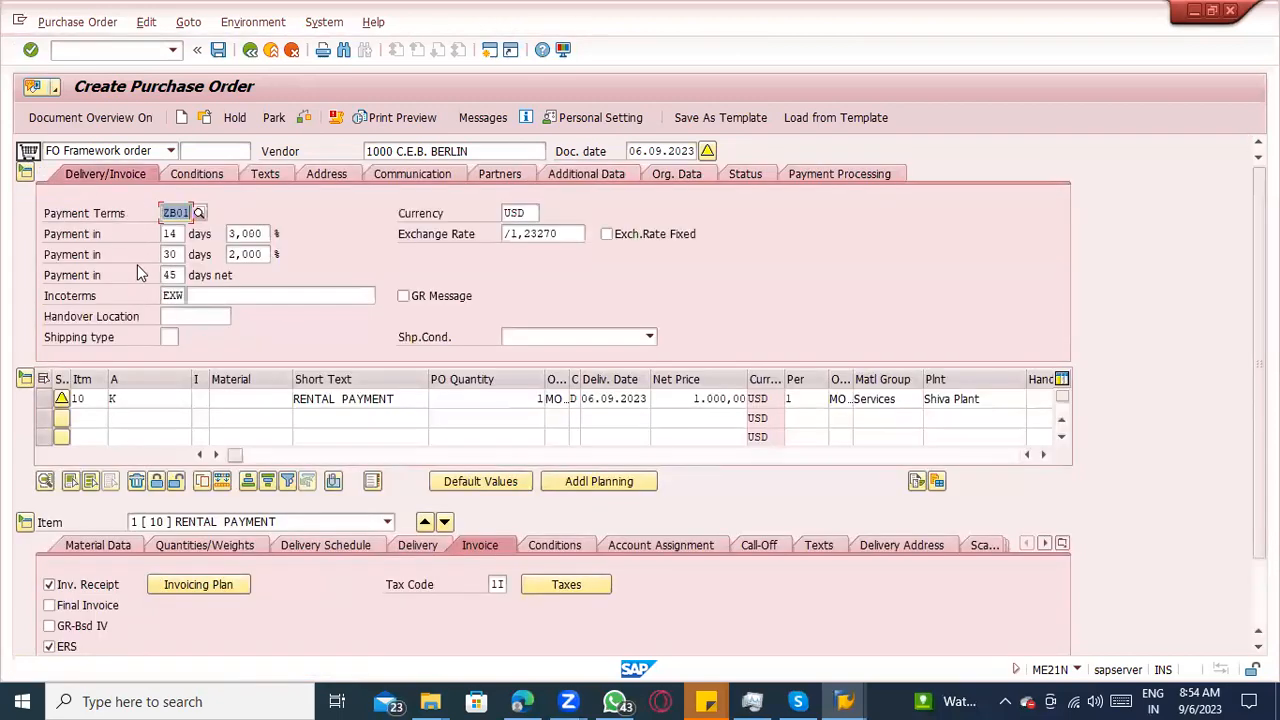
{"action": "left_click", "coordinate": [498, 584]}
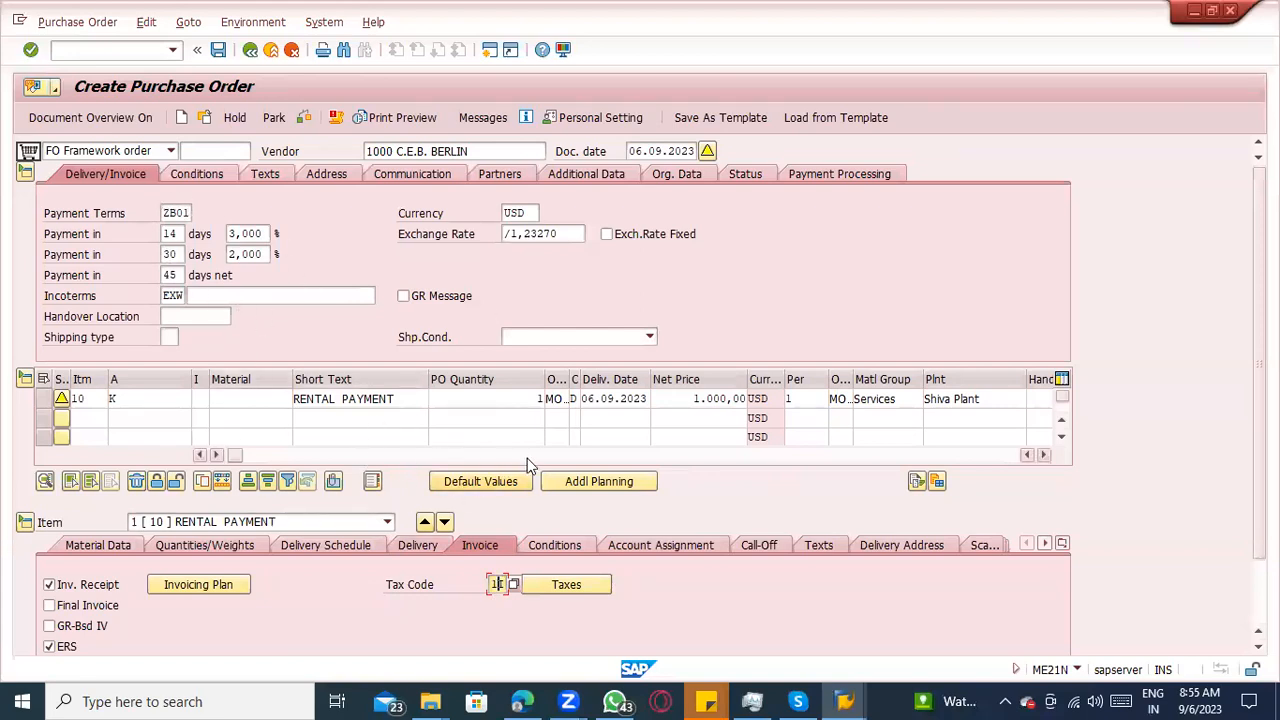
{"action": "left_click", "coordinate": [517, 399]}
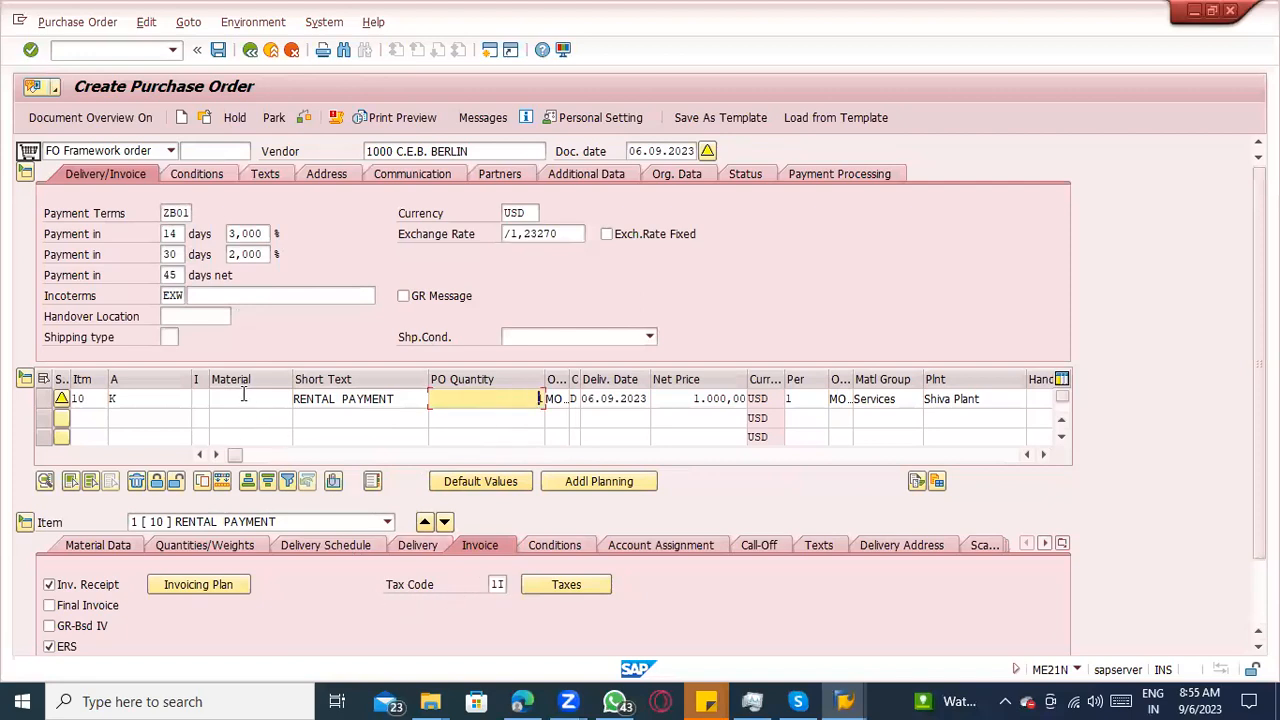
{"action": "left_click", "coordinate": [493, 587]}
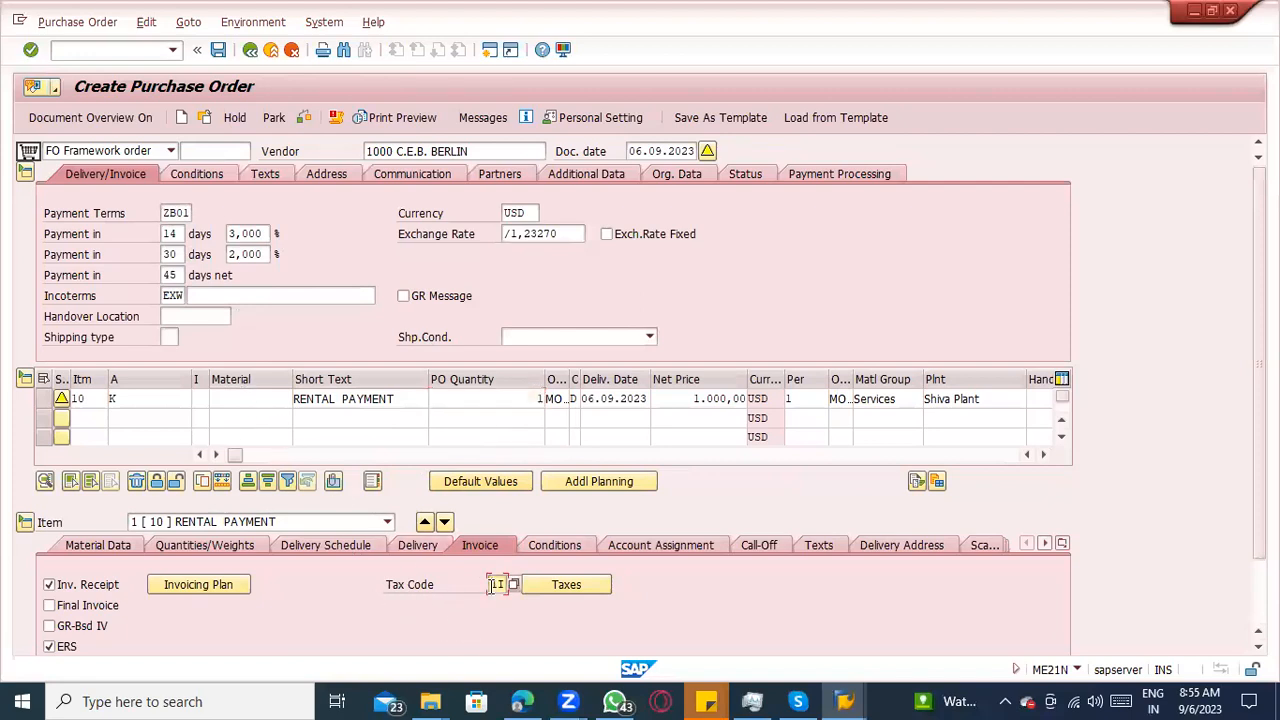
Create an invoicing plan of type M1 Sample periodic invoice plan for the rental payment item.
{"action": "left_click", "coordinate": [197, 583]}
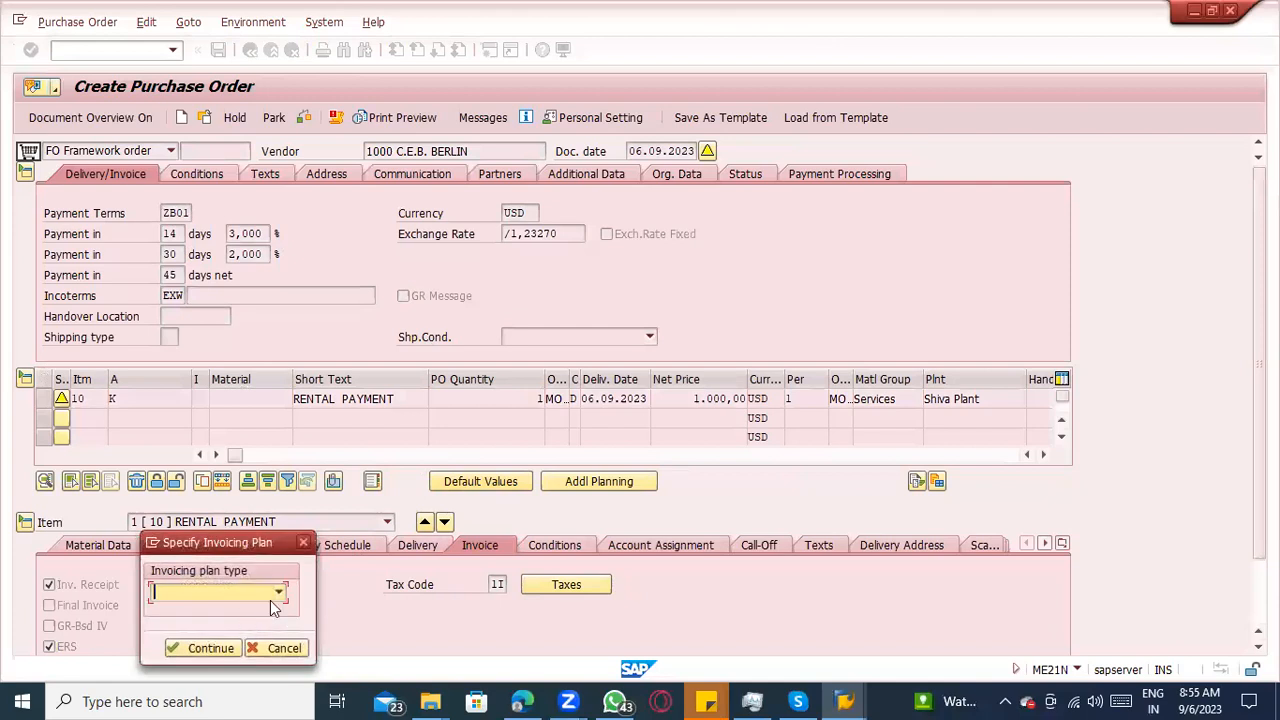
{"action": "left_click", "coordinate": [273, 594]}
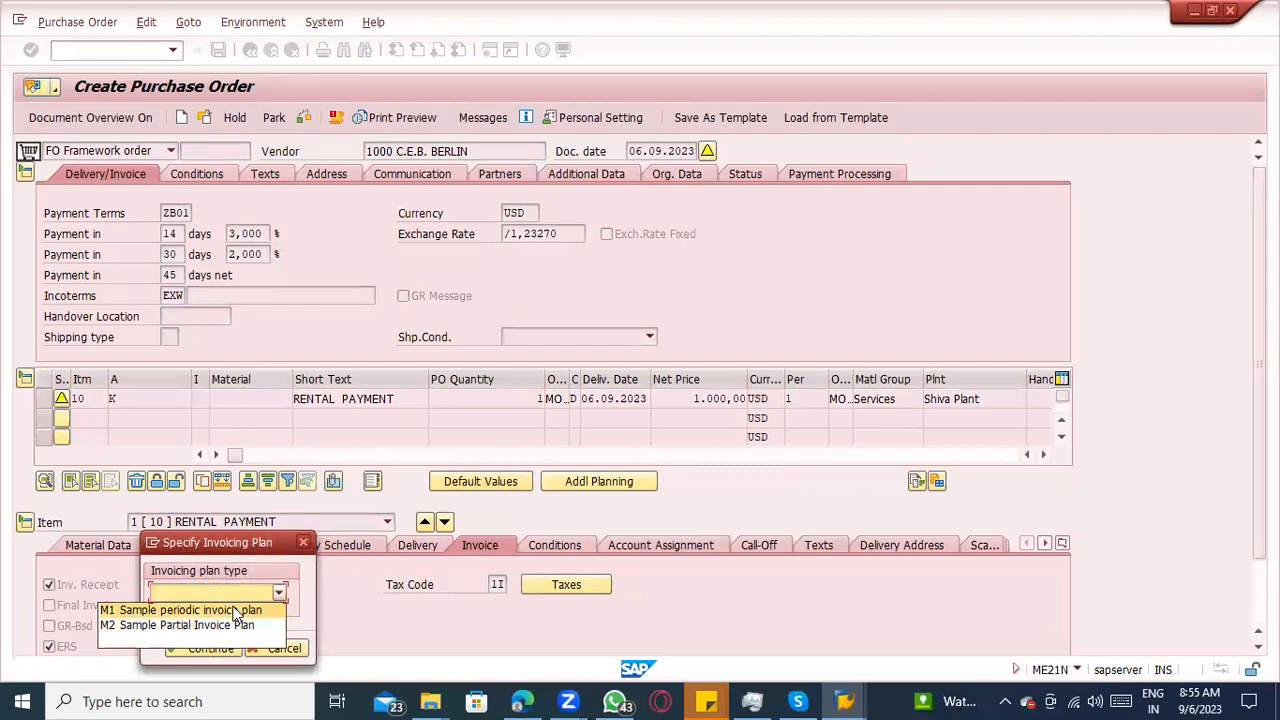
{"action": "left_click", "coordinate": [235, 610]}
{"action": "left_click", "coordinate": [240, 593]}
{"action": "left_click", "coordinate": [238, 612]}
{"action": "left_click", "coordinate": [215, 650]}
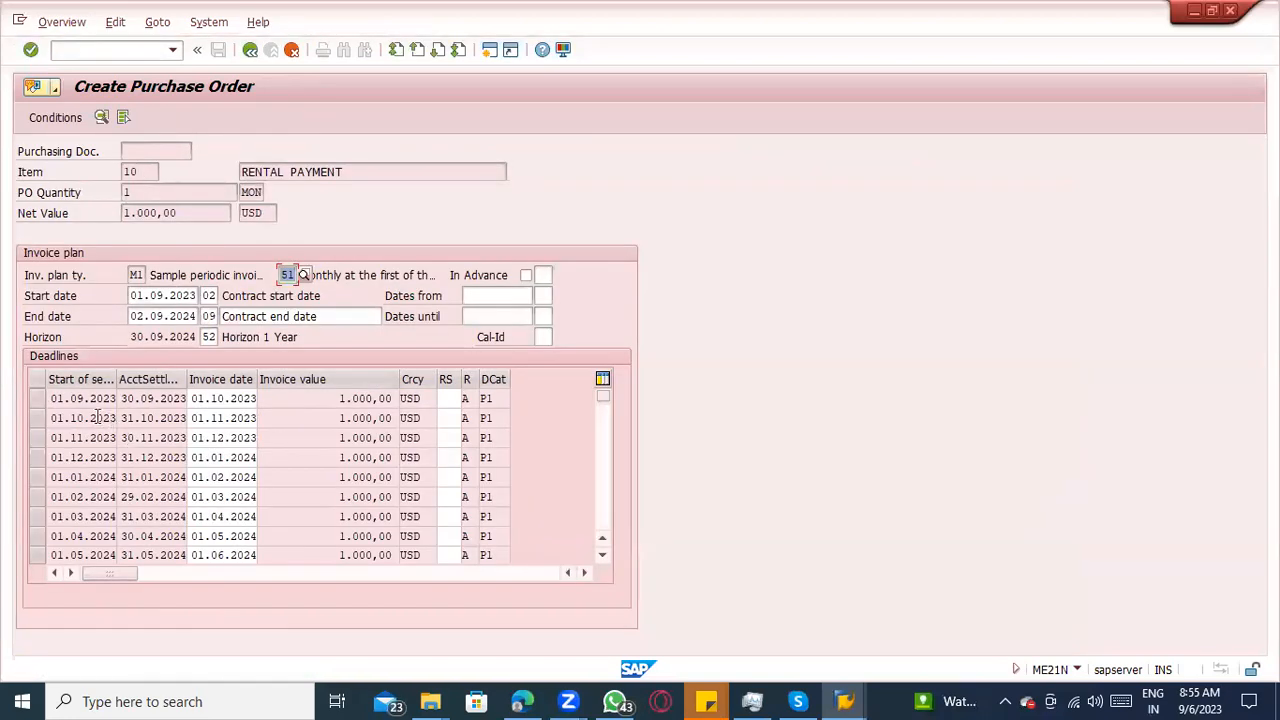
Examine the plan's settlement and invoice dates together with the date determination rule that controls them.
{"action": "left_click", "coordinate": [150, 398]}
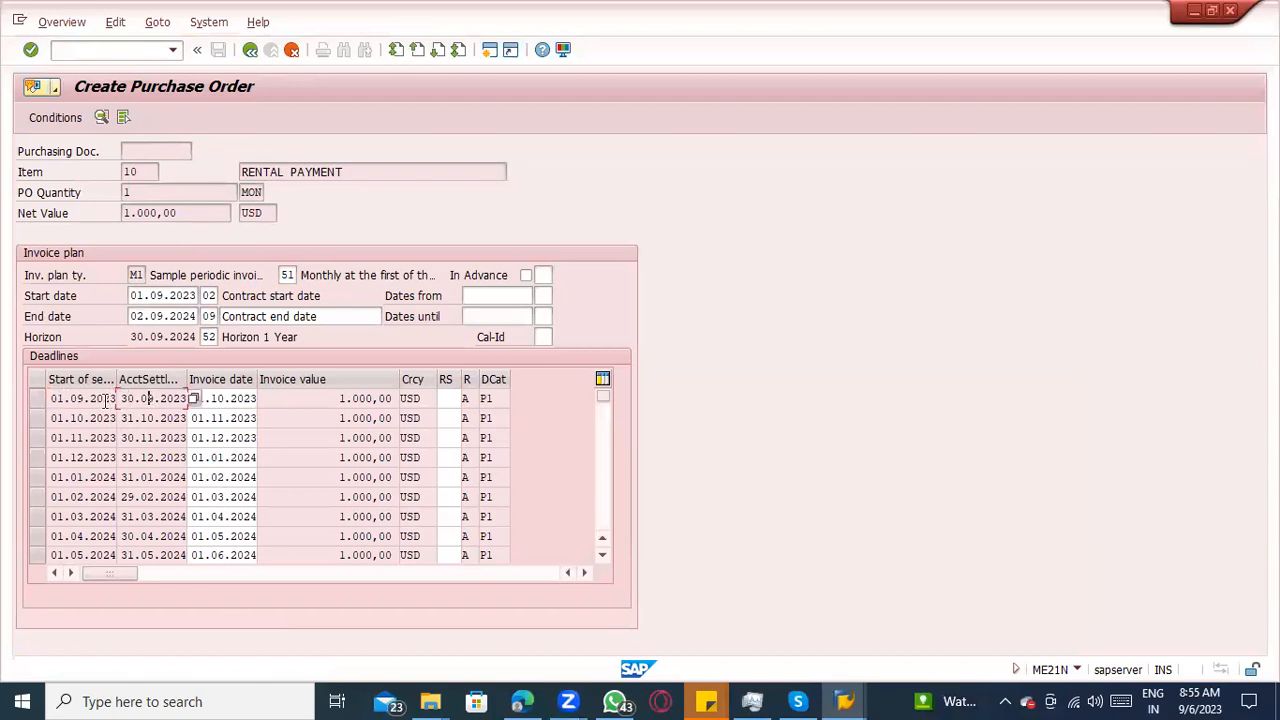
{"action": "left_click", "coordinate": [238, 399]}
{"action": "left_click", "coordinate": [229, 420]}
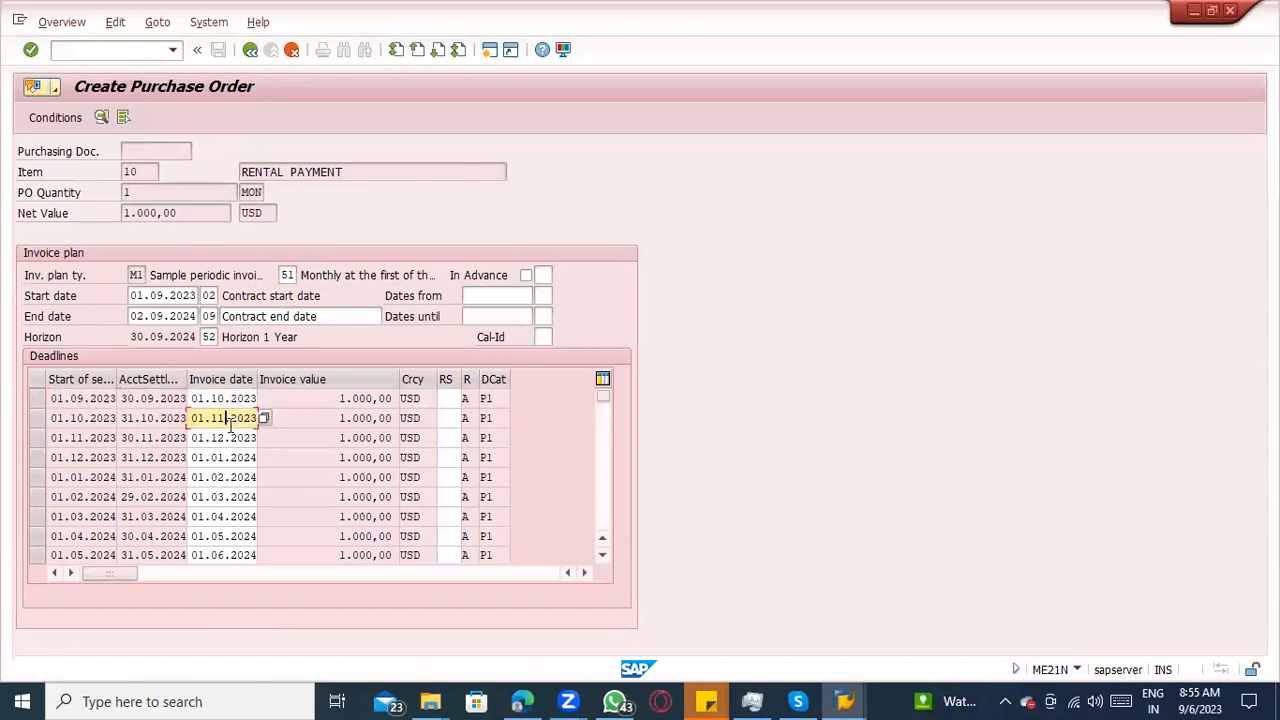
{"action": "left_click", "coordinate": [231, 438]}
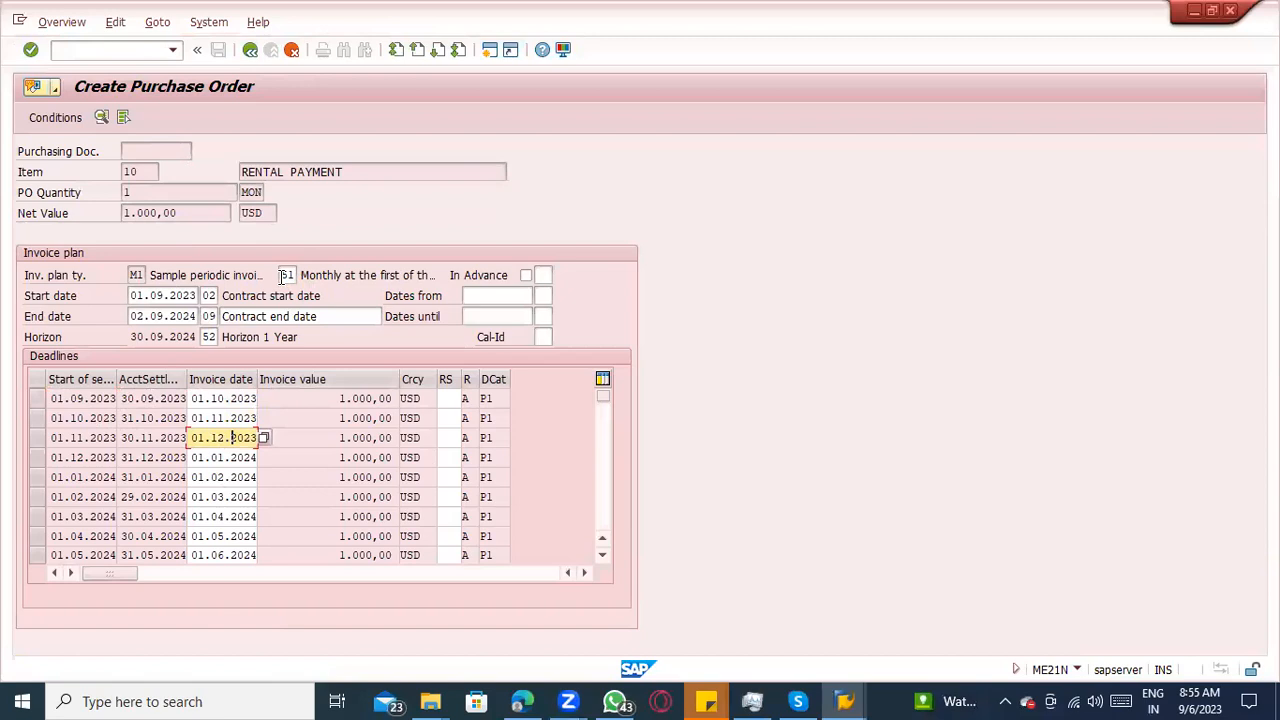
{"action": "left_click_drag", "start_coordinate": [283, 279], "coordinate": [322, 279]}
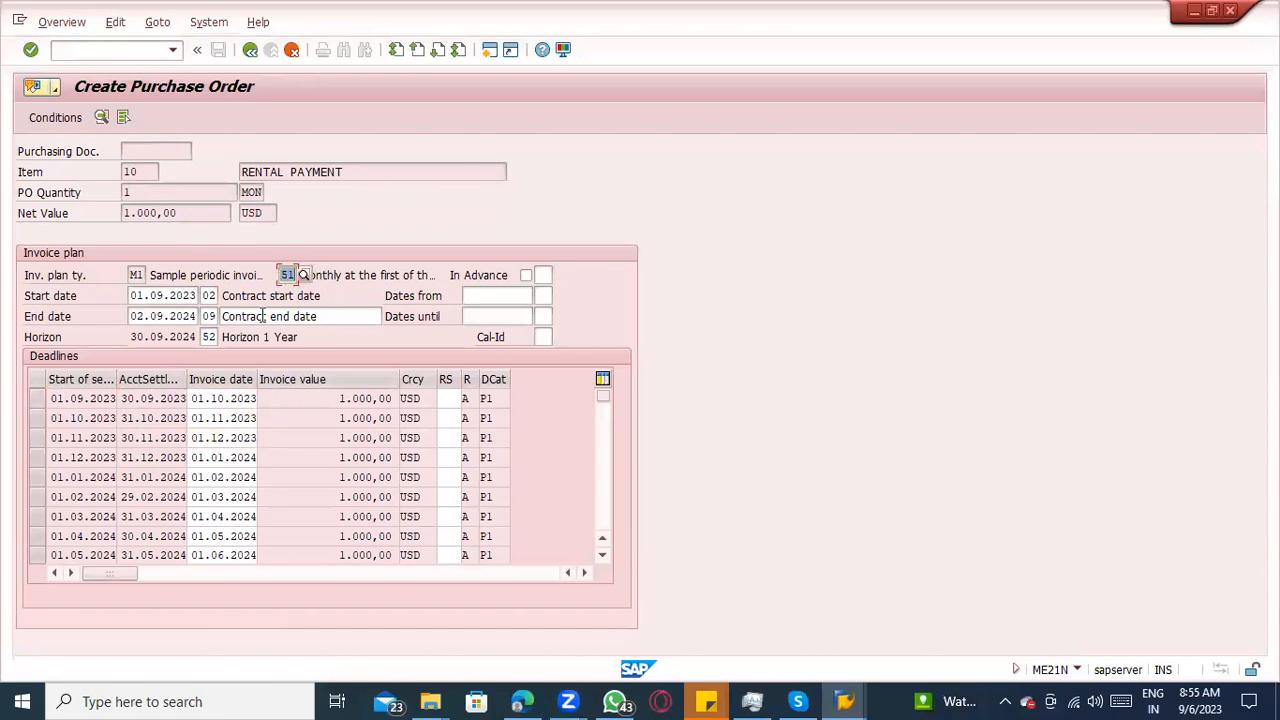
{"action": "left_click", "coordinate": [309, 297]}
{"action": "left_click", "coordinate": [286, 272]}
{"action": "left_click", "coordinate": [347, 275]}
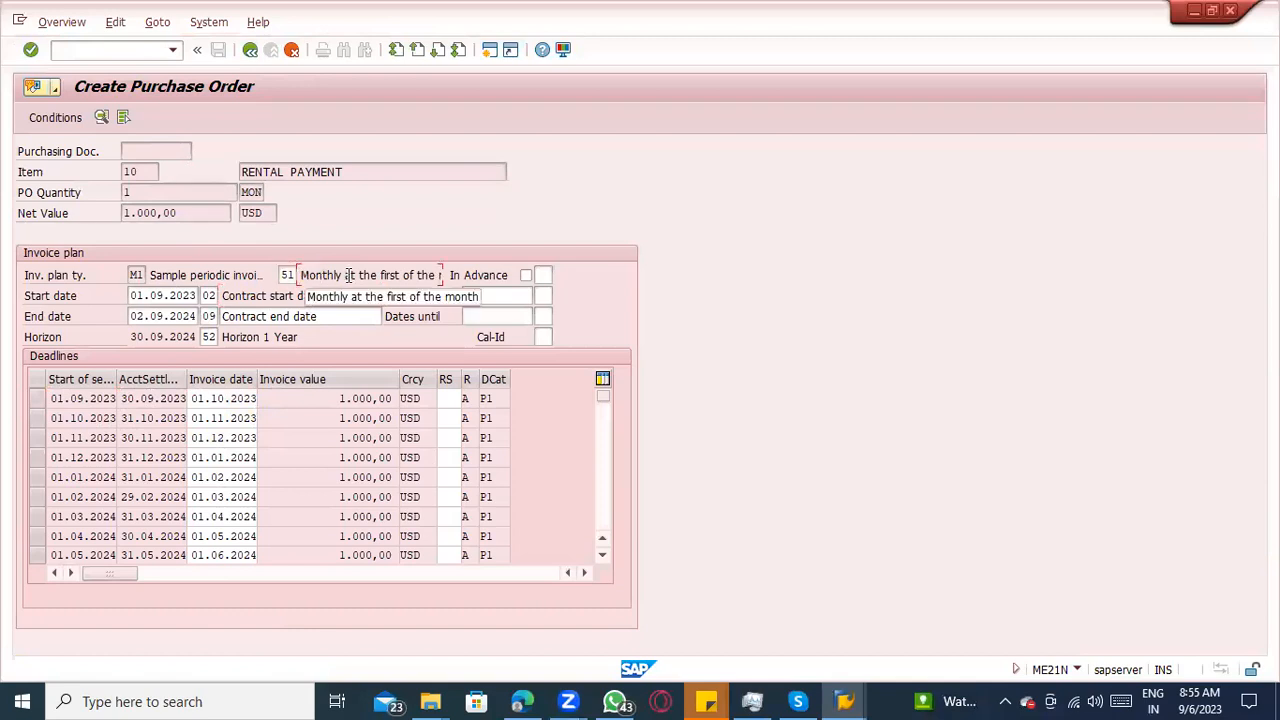
Review the monthly invoice dates in the deadlines table against the first-of-month rule.
{"action": "left_click", "coordinate": [236, 400]}
{"action": "left_click", "coordinate": [227, 440]}
{"action": "left_click", "coordinate": [229, 478]}
{"action": "left_click_drag", "start_coordinate": [191, 398], "coordinate": [273, 400]}
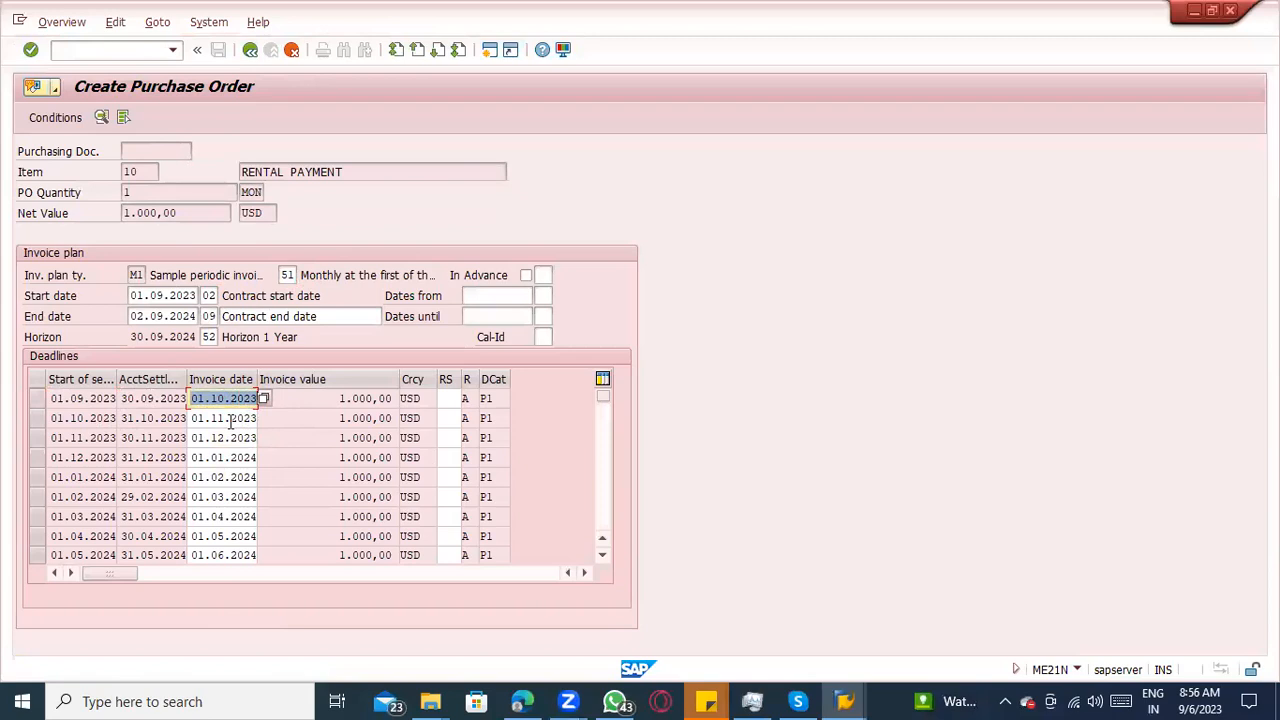
{"action": "left_click", "coordinate": [231, 420]}
{"action": "left_click", "coordinate": [213, 438]}
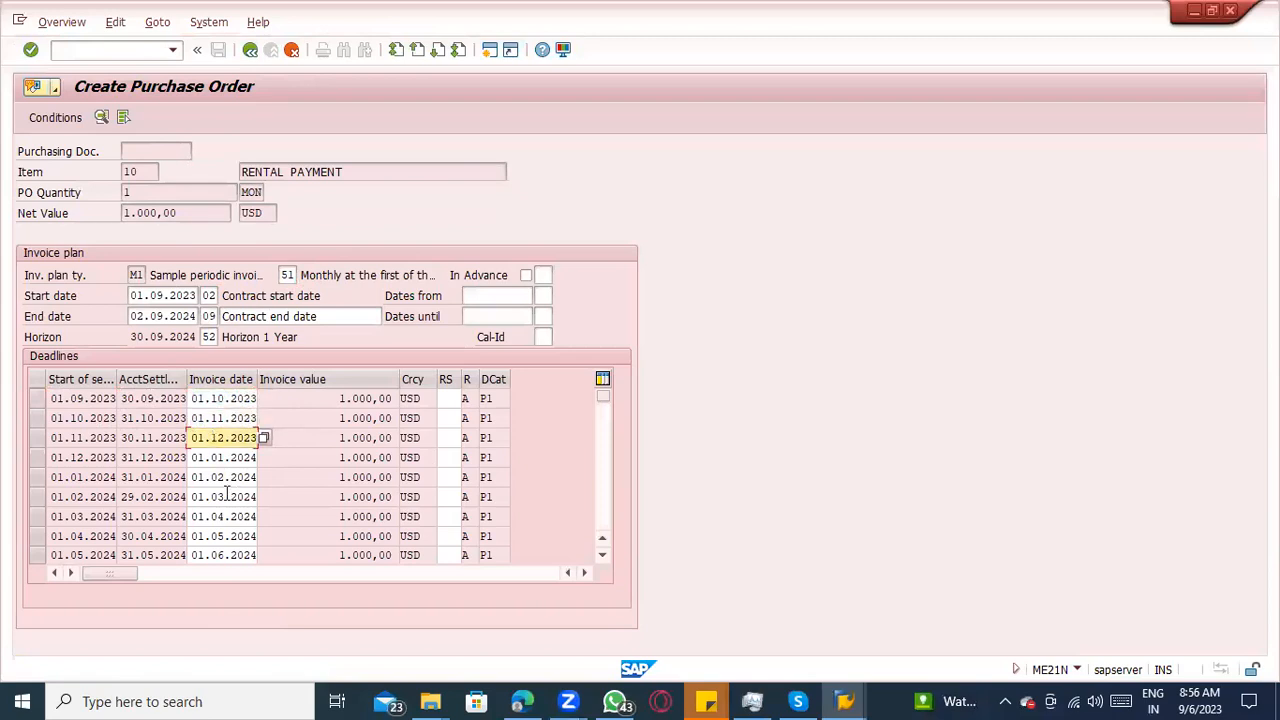
{"action": "left_click", "coordinate": [222, 400]}
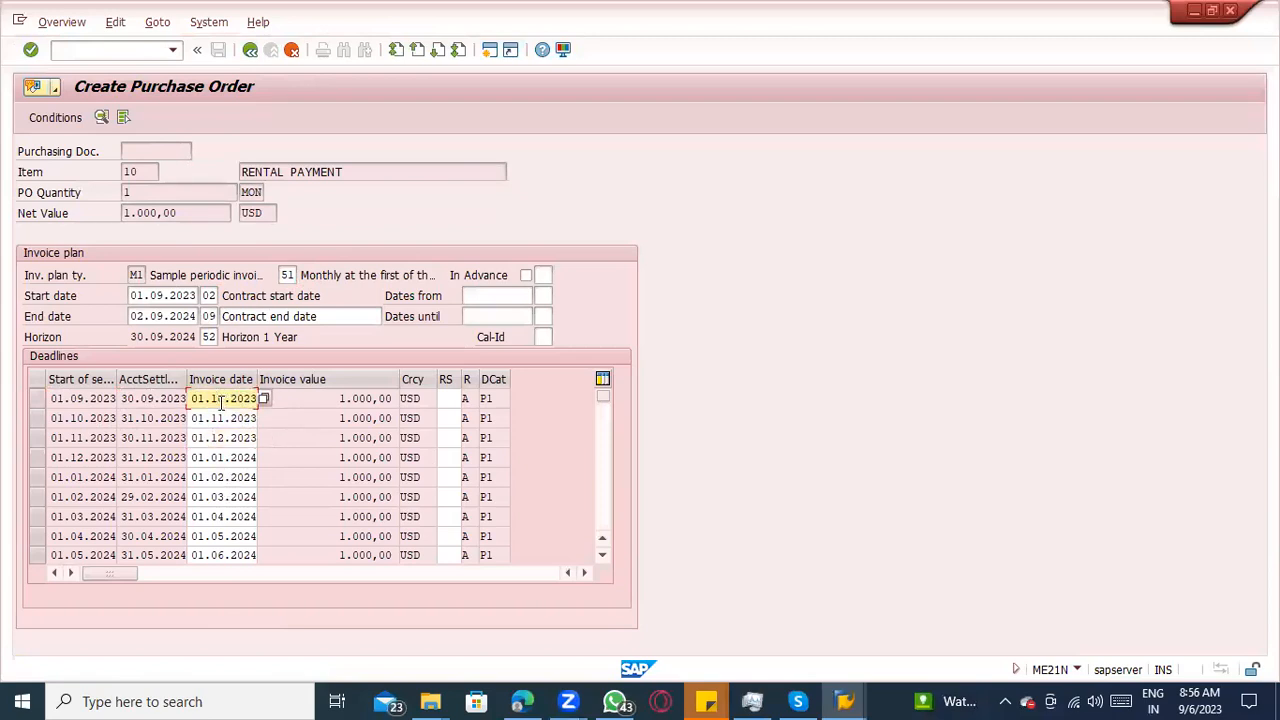
{"action": "left_click", "coordinate": [197, 421]}
{"action": "left_click", "coordinate": [212, 438]}
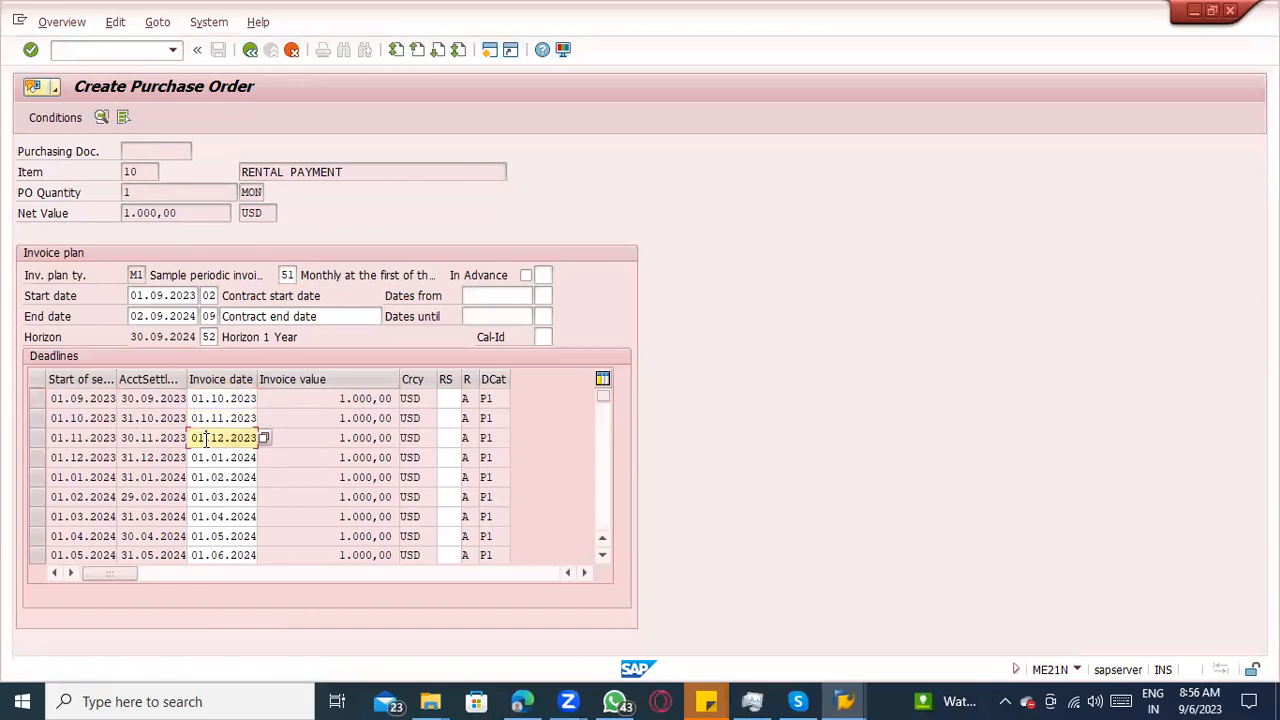
{"action": "left_click", "coordinate": [200, 477]}
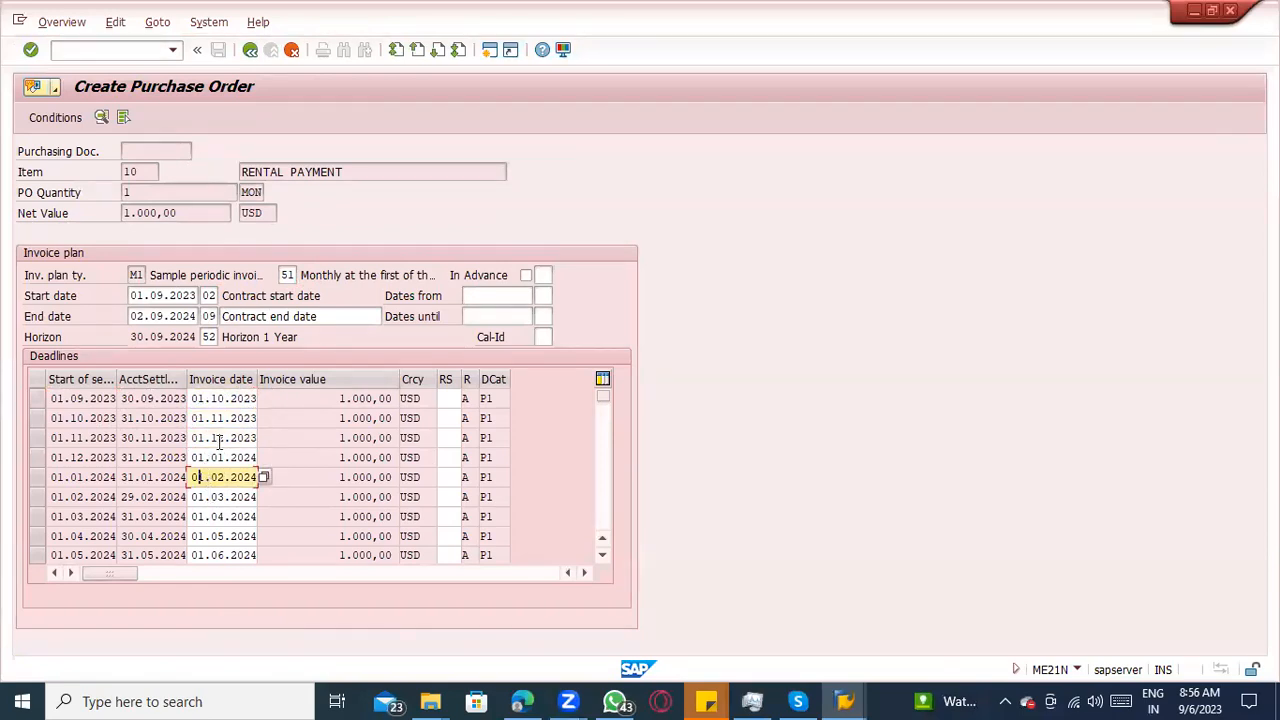
{"action": "left_click", "coordinate": [194, 400]}
Change the invoicing plan's date determination rule to 50, Monthly at the end of the month.
{"action": "left_click", "coordinate": [305, 275]}
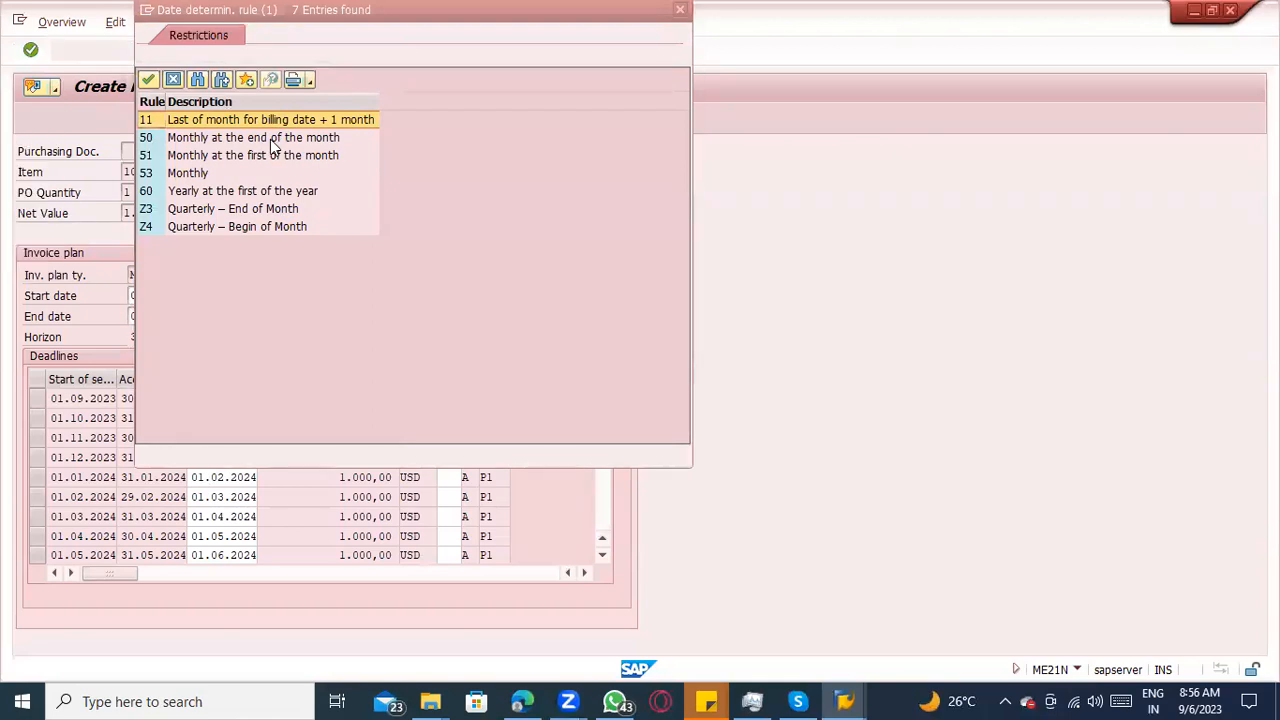
{"action": "double_click", "coordinate": [271, 140]}
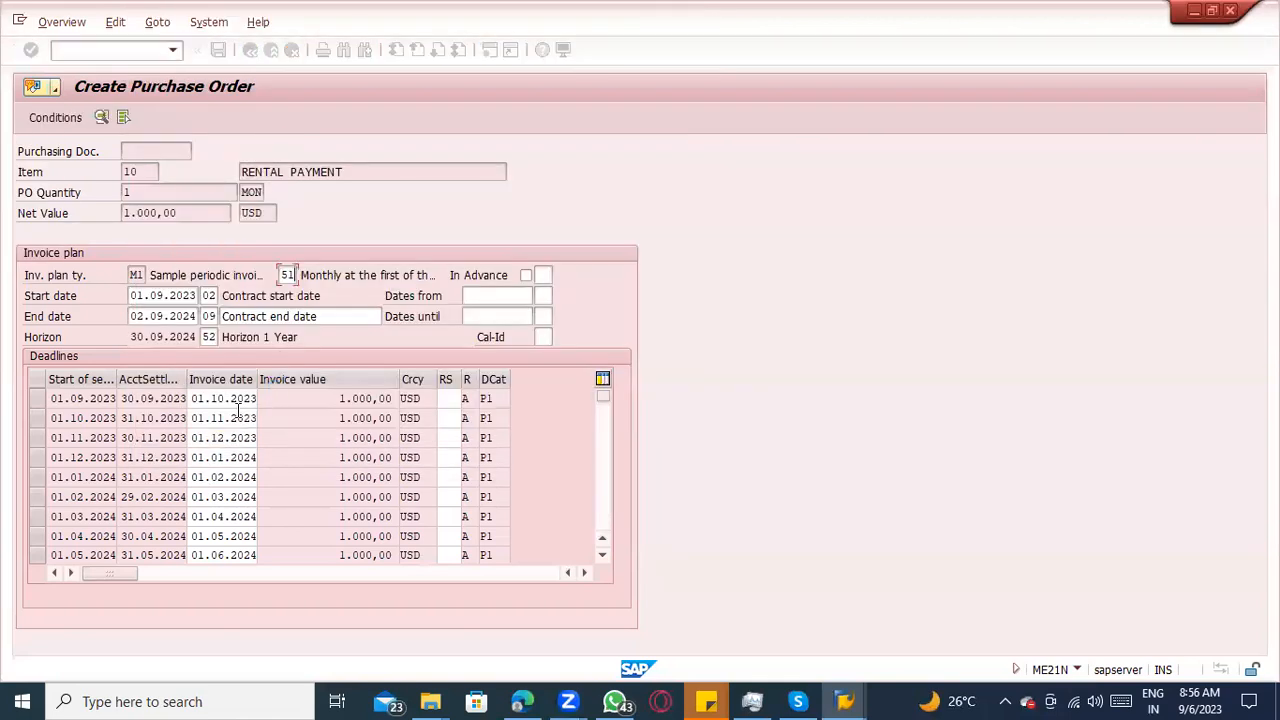
{"action": "key", "text": "Return"}
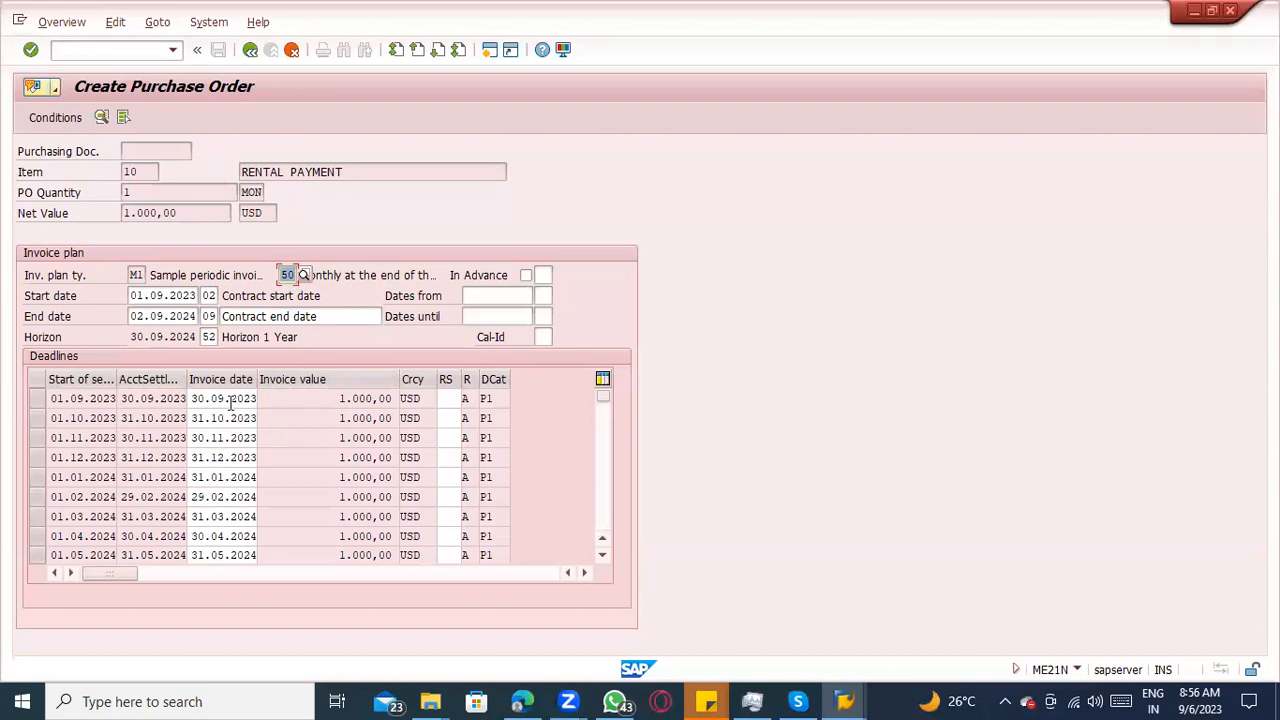
Check the recalculated month-end invoice dates across the deadlines and the plan's date rule.
{"action": "left_click", "coordinate": [227, 402]}
{"action": "key", "text": "Down"}
{"action": "key", "text": "Down"}
{"action": "key", "text": "Down"}
{"action": "key", "text": "Down"}
{"action": "key", "text": "Down"}
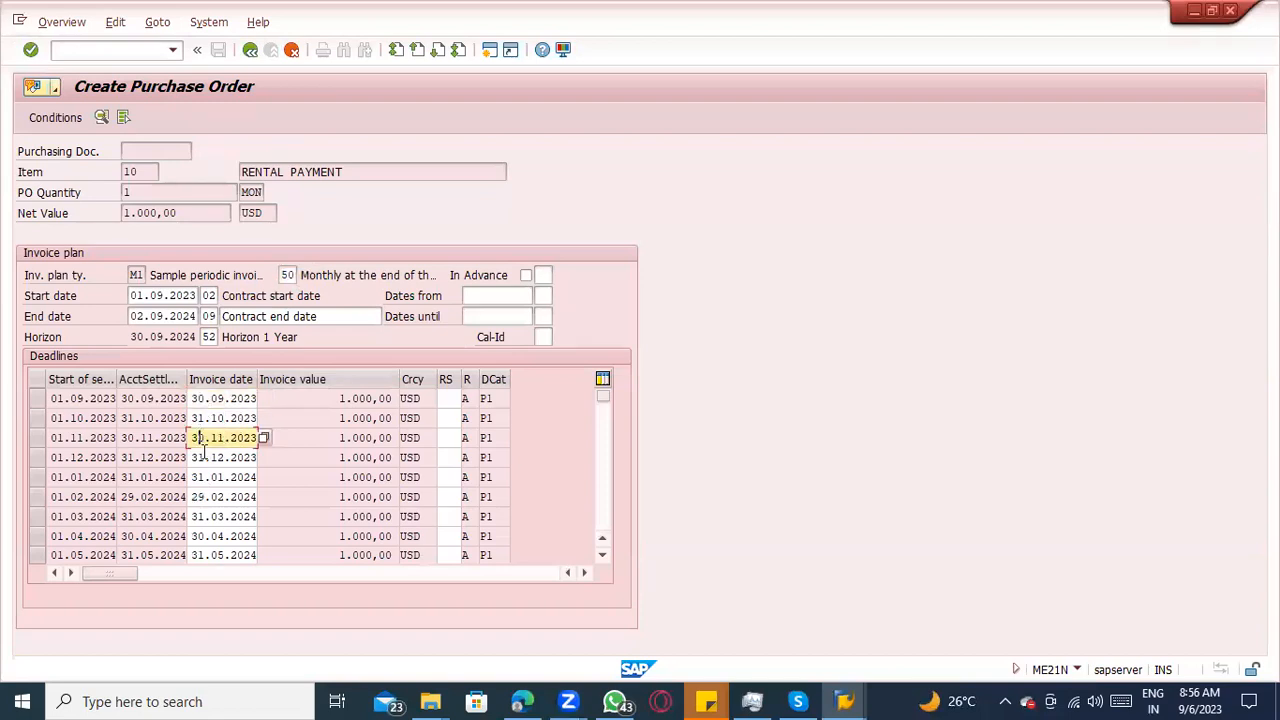
{"action": "left_click", "coordinate": [204, 517]}
{"action": "left_click", "coordinate": [208, 536]}
{"action": "left_click", "coordinate": [214, 555]}
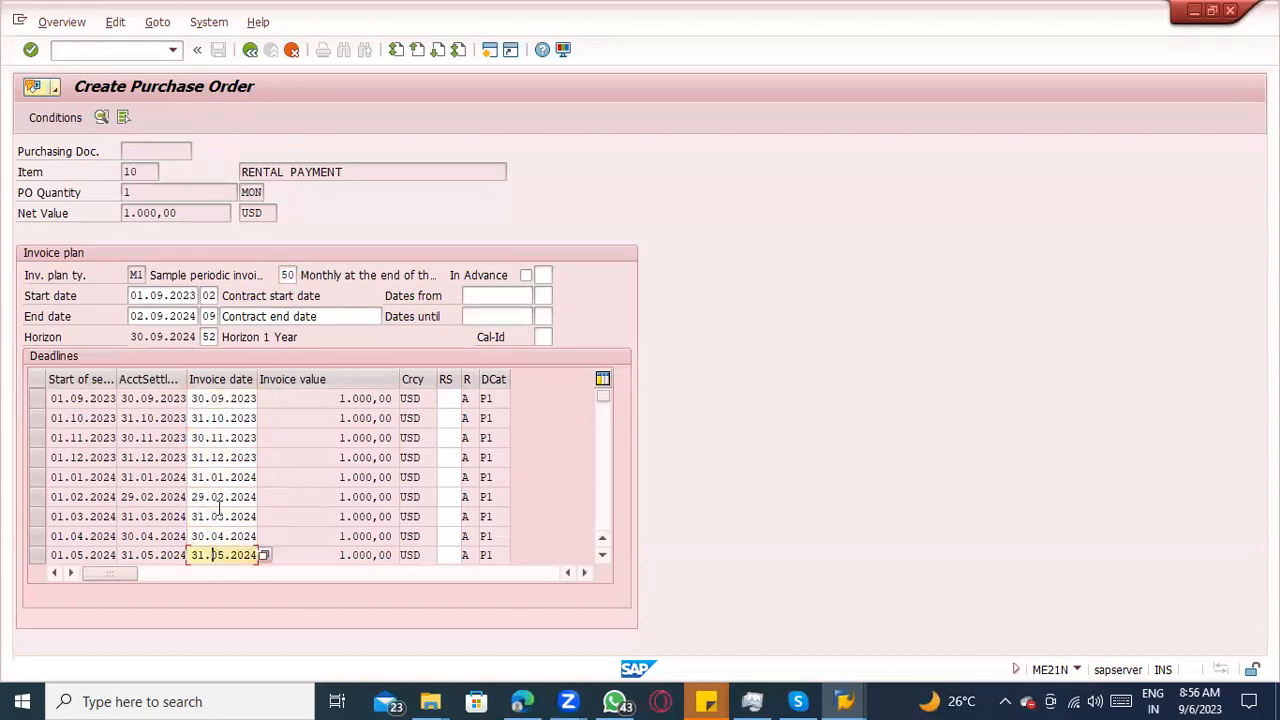
{"action": "left_click", "coordinate": [220, 498]}
{"action": "left_click", "coordinate": [212, 418]}
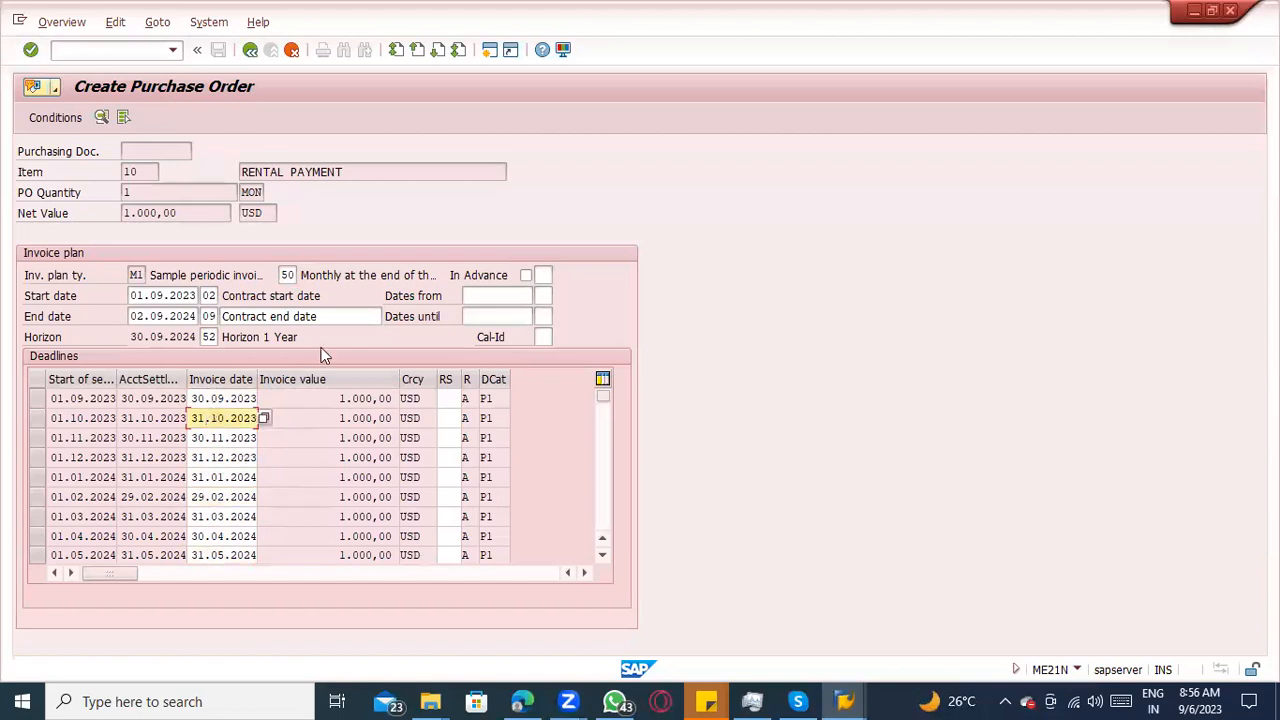
{"action": "left_click", "coordinate": [292, 277]}
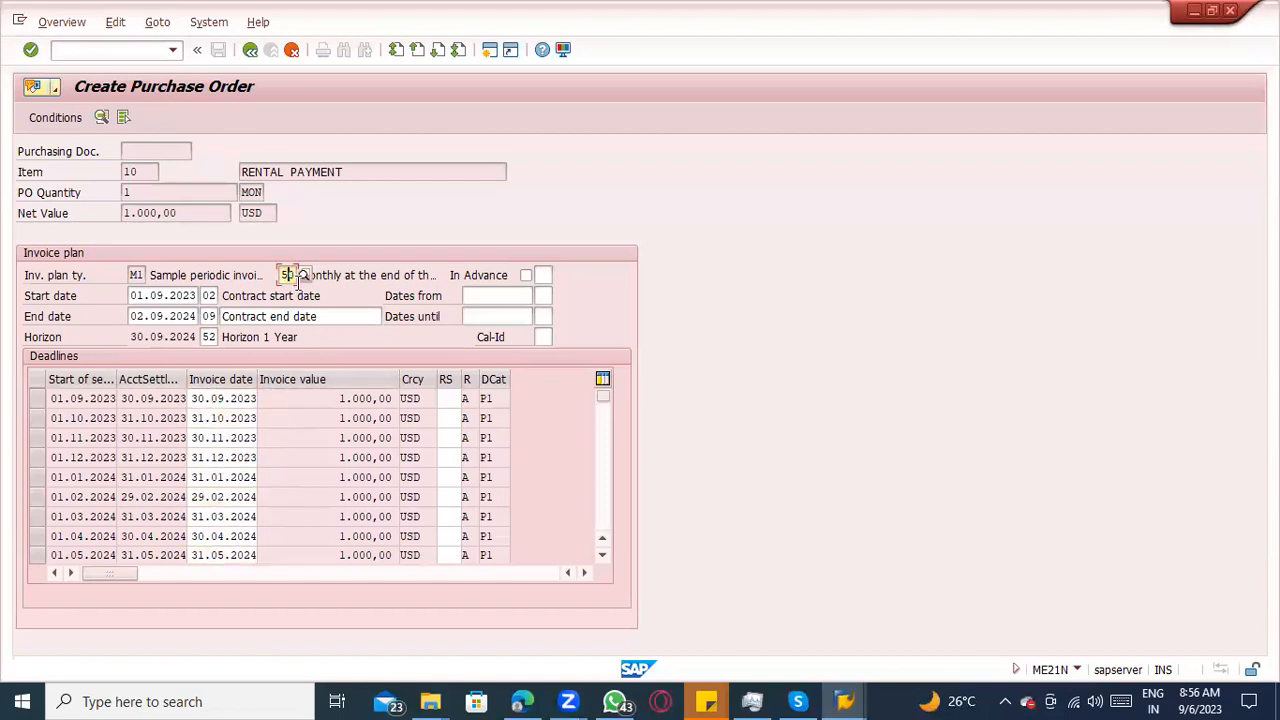
Review the first deadline's invoice value and the invoice dates of the first few months.
{"action": "left_click", "coordinate": [228, 398]}
{"action": "left_click_drag", "start_coordinate": [338, 398], "coordinate": [418, 398]}
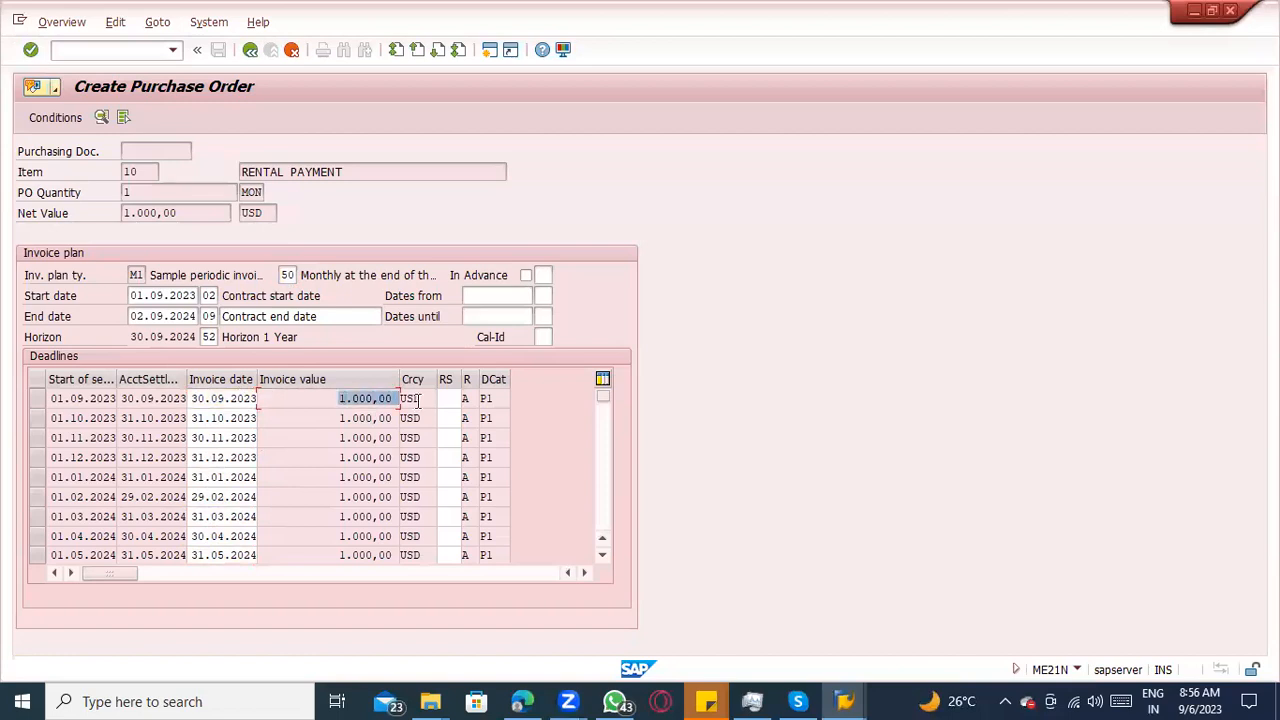
{"action": "left_click", "coordinate": [200, 398]}
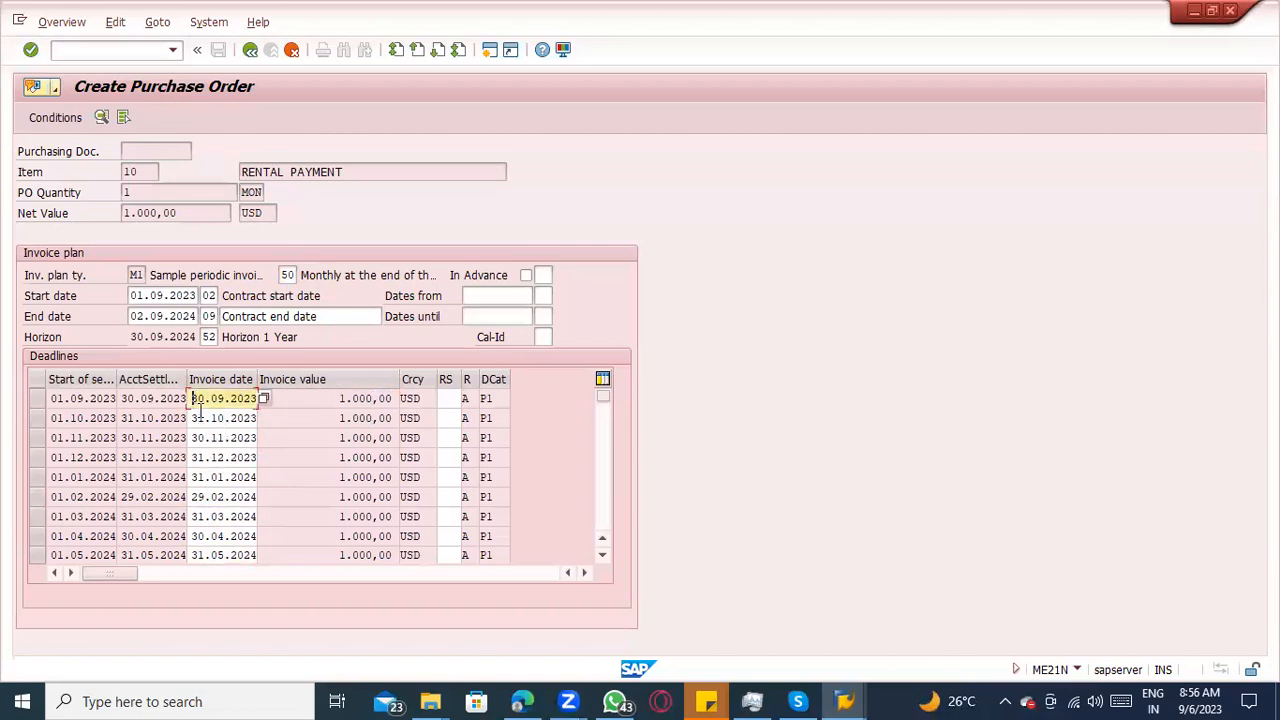
{"action": "left_click", "coordinate": [211, 437]}
{"action": "left_click", "coordinate": [212, 460]}
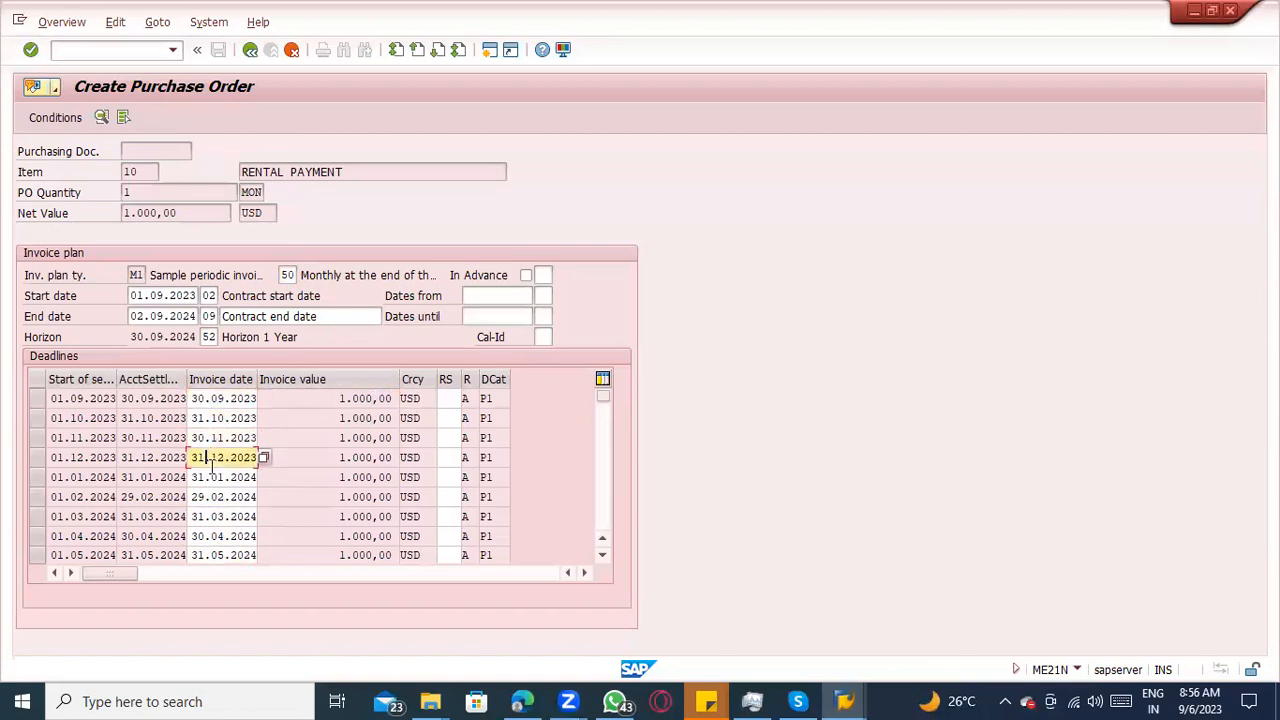
{"action": "left_click", "coordinate": [207, 398]}
{"action": "left_click_drag", "start_coordinate": [190, 398], "coordinate": [281, 397]}
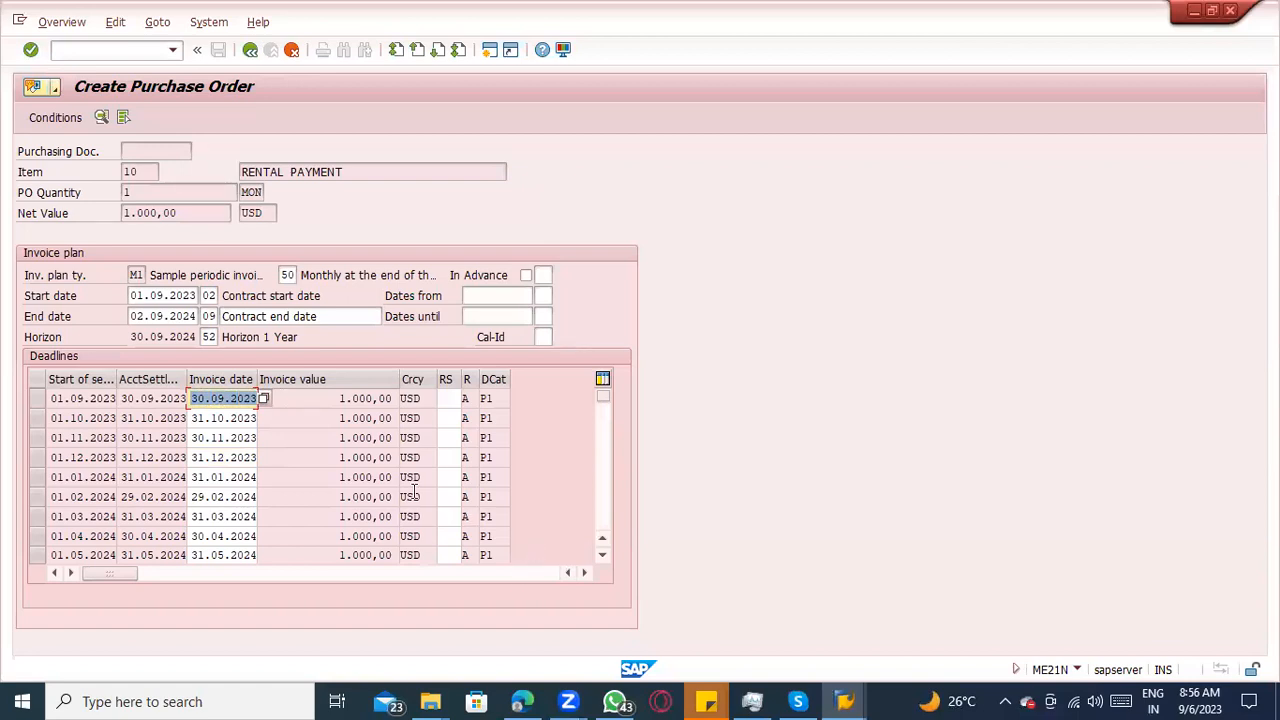
Open Word and return to the purchase order's invoicing plan.
{"action": "key", "text": "super"}
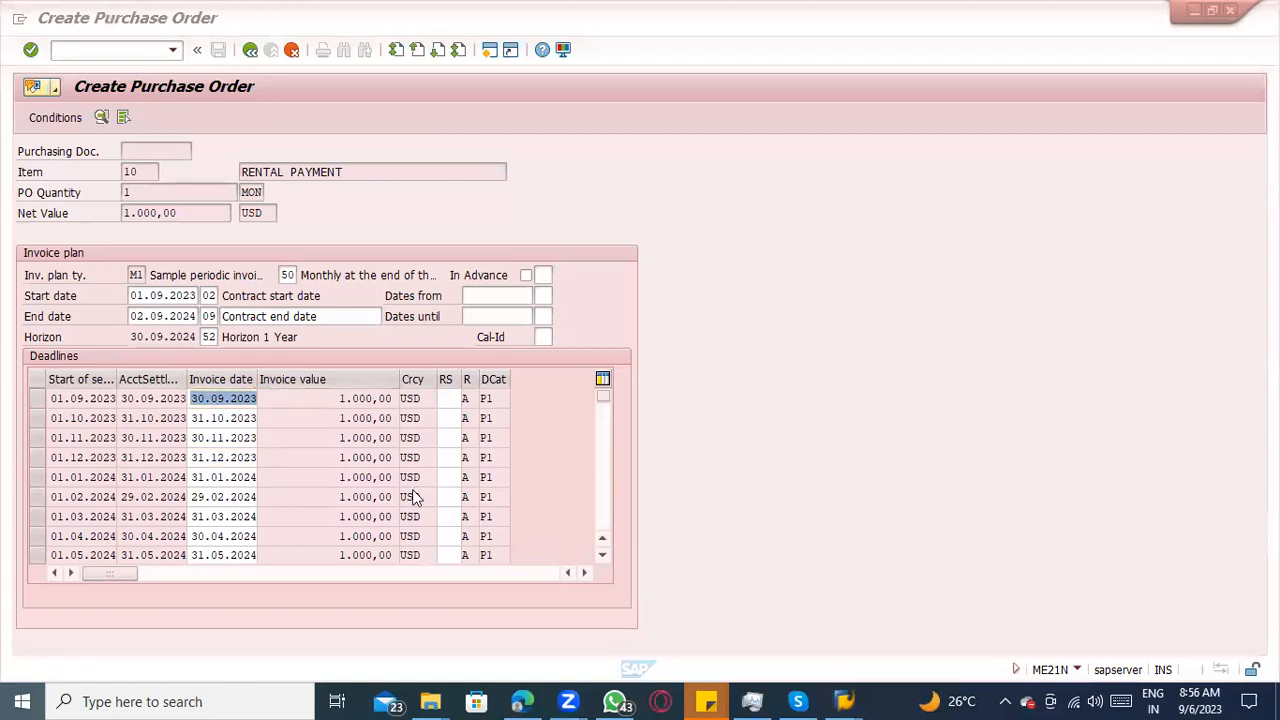
{"action": "type", "text": "Word"}
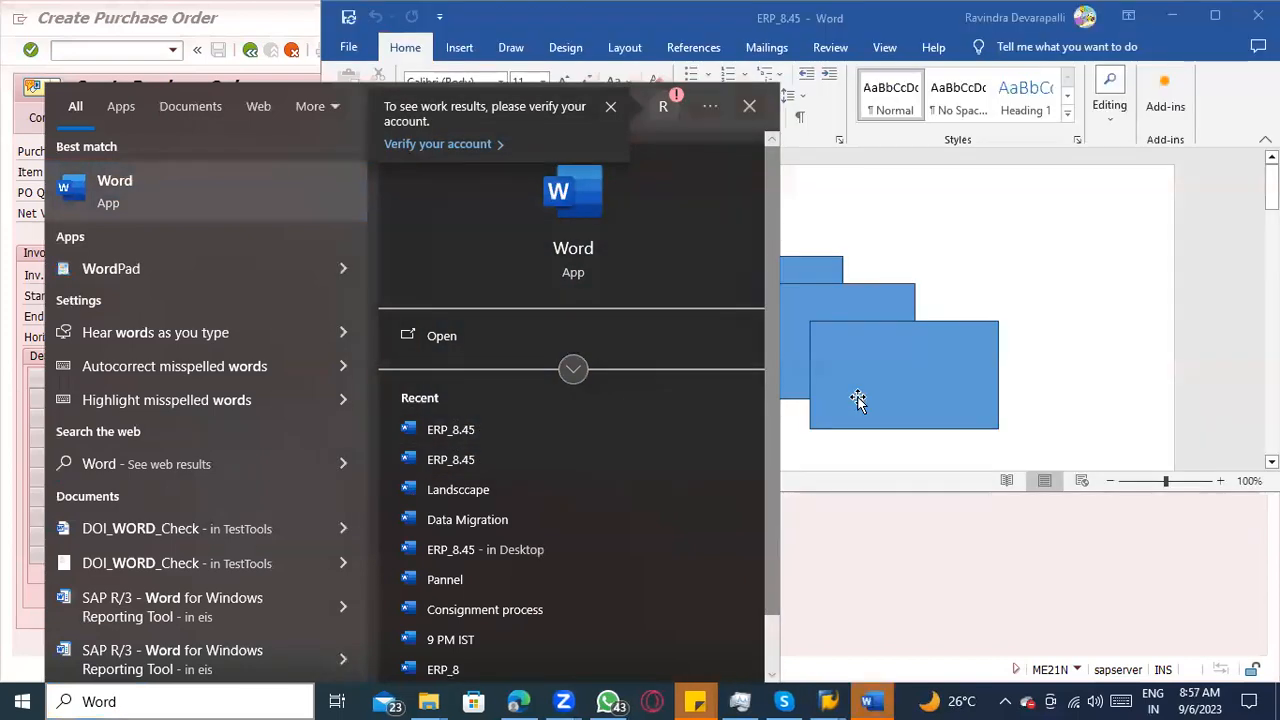
{"action": "left_click", "coordinate": [860, 506]}
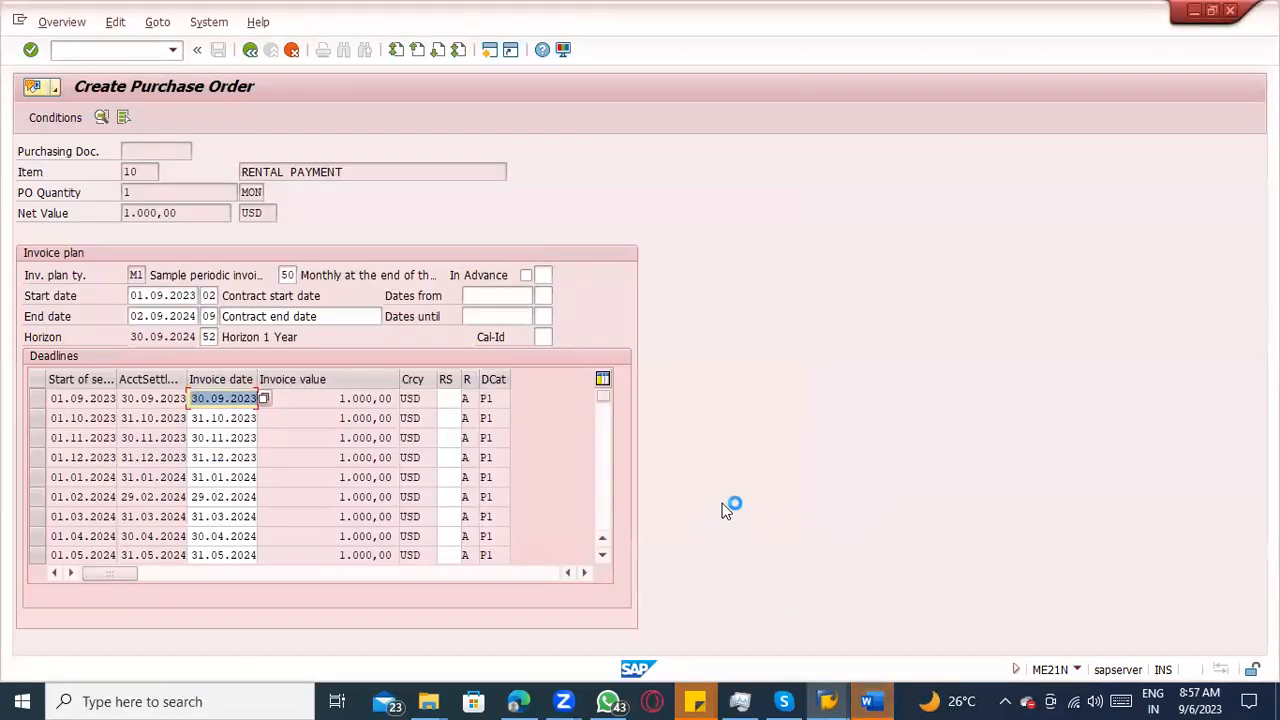
Set the first deadline's invoice date to 01.09.2023 in the invoicing plan.
{"action": "left_click", "coordinate": [232, 398]}
{"action": "left_click_drag", "start_coordinate": [190, 398], "coordinate": [280, 398]}
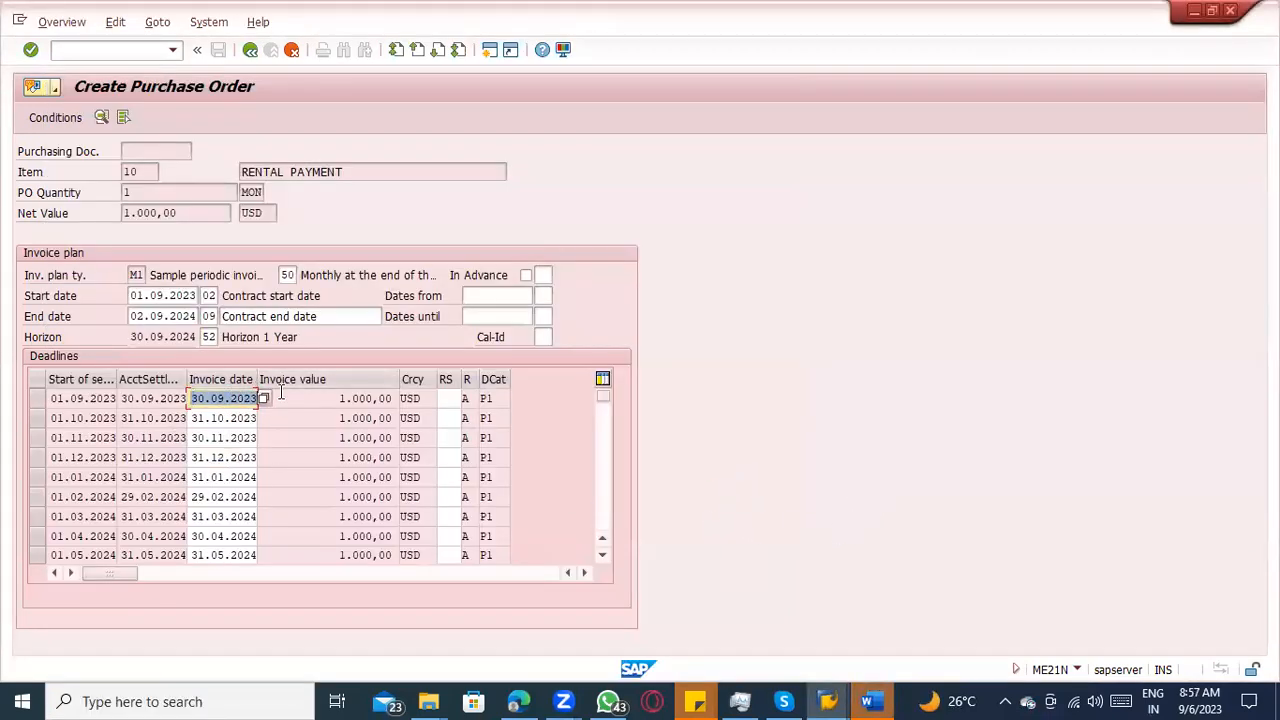
{"action": "left_click", "coordinate": [263, 398]}
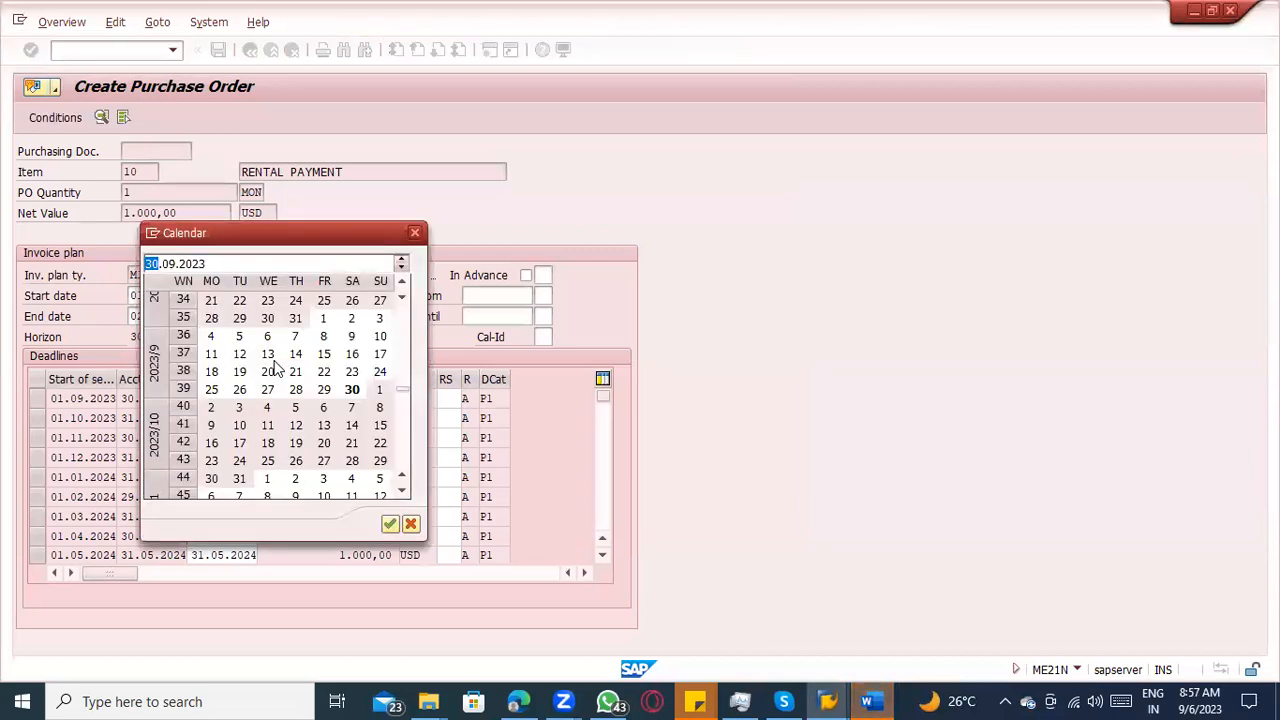
{"action": "double_click", "coordinate": [326, 316]}
{"action": "left_click", "coordinate": [207, 399]}
{"action": "left_click_drag", "start_coordinate": [193, 398], "coordinate": [285, 398]}
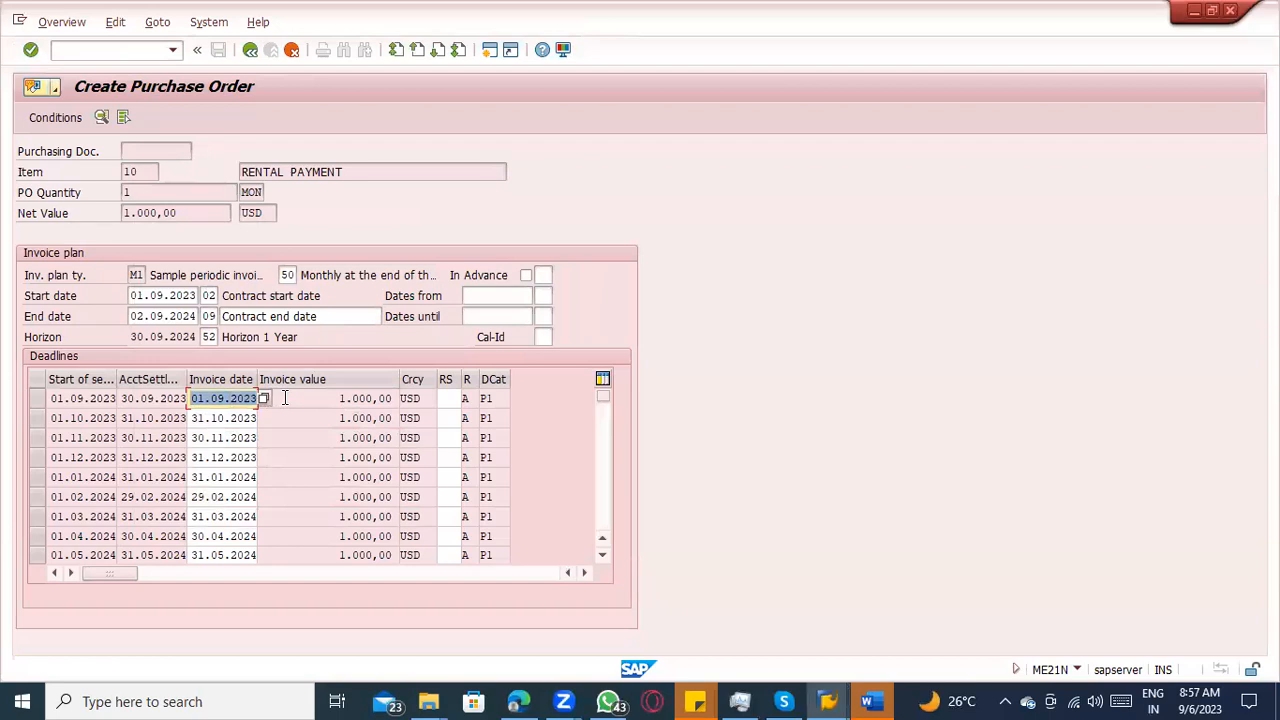
Review the invoice dates of the first two deadlines and return to the purchase order.
{"action": "left_click", "coordinate": [205, 402]}
{"action": "left_click_drag", "start_coordinate": [193, 401], "coordinate": [290, 392]}
{"action": "left_click", "coordinate": [193, 418]}
{"action": "left_click_drag", "start_coordinate": [193, 418], "coordinate": [297, 403]}
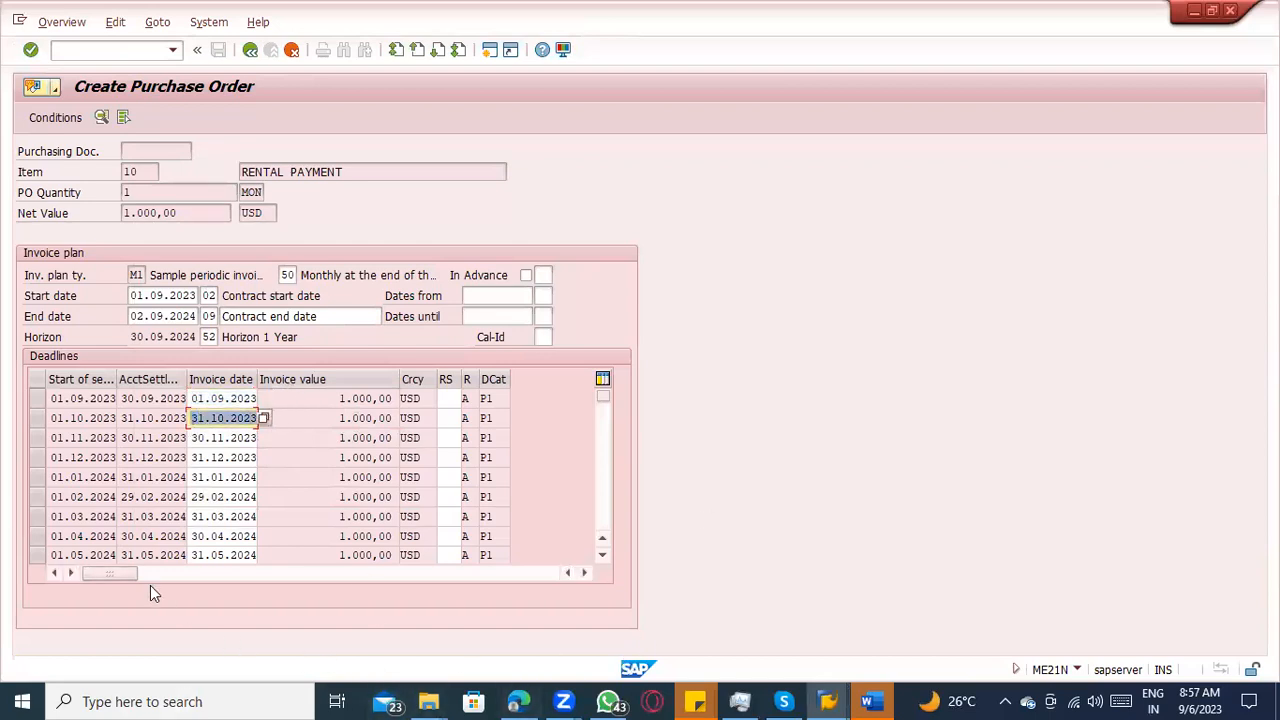
{"action": "left_click", "coordinate": [228, 398]}
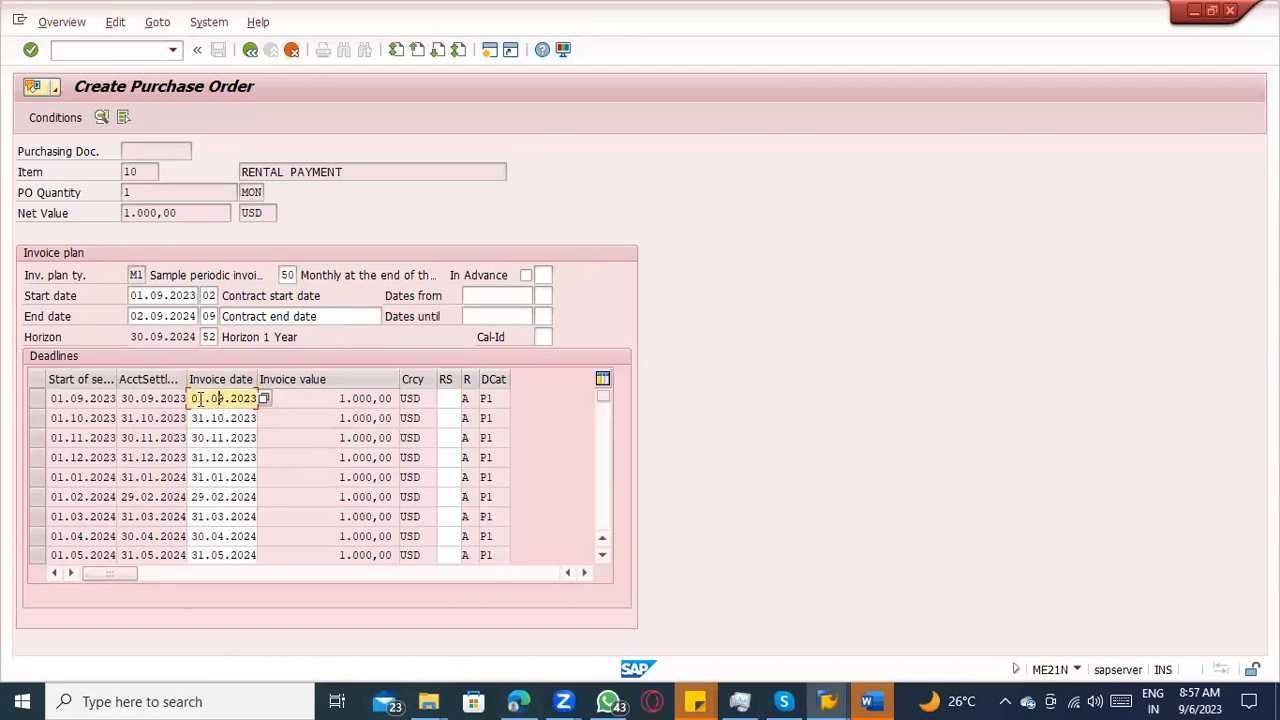
{"action": "left_click_drag", "start_coordinate": [193, 398], "coordinate": [265, 396]}
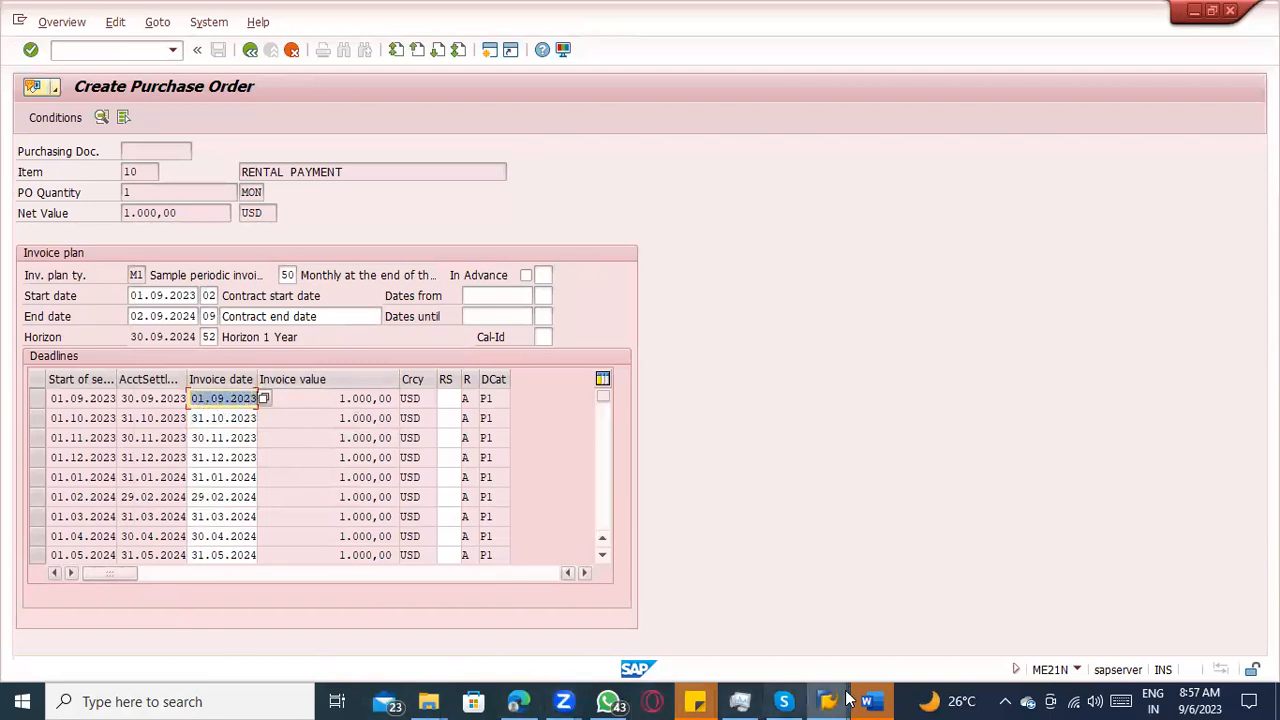
{"action": "left_click", "coordinate": [251, 49]}
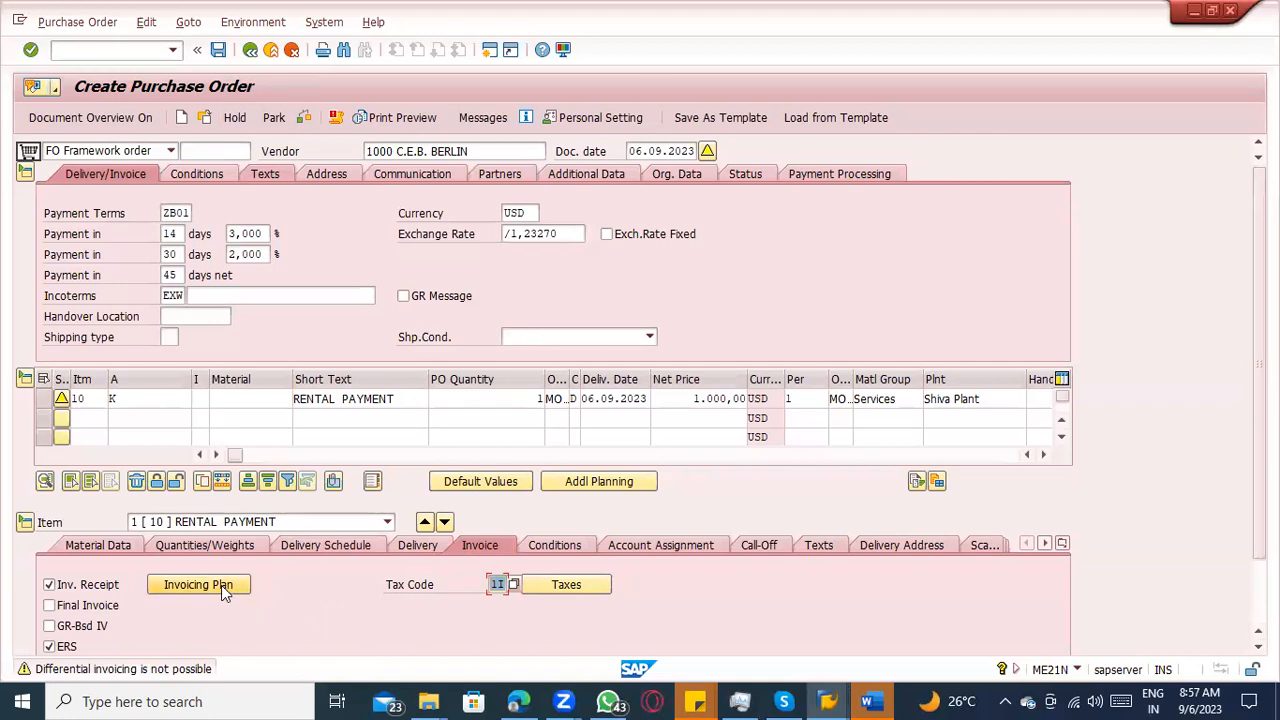
Check item 10's account assignment category and its cost center.
{"action": "left_click", "coordinate": [148, 393]}
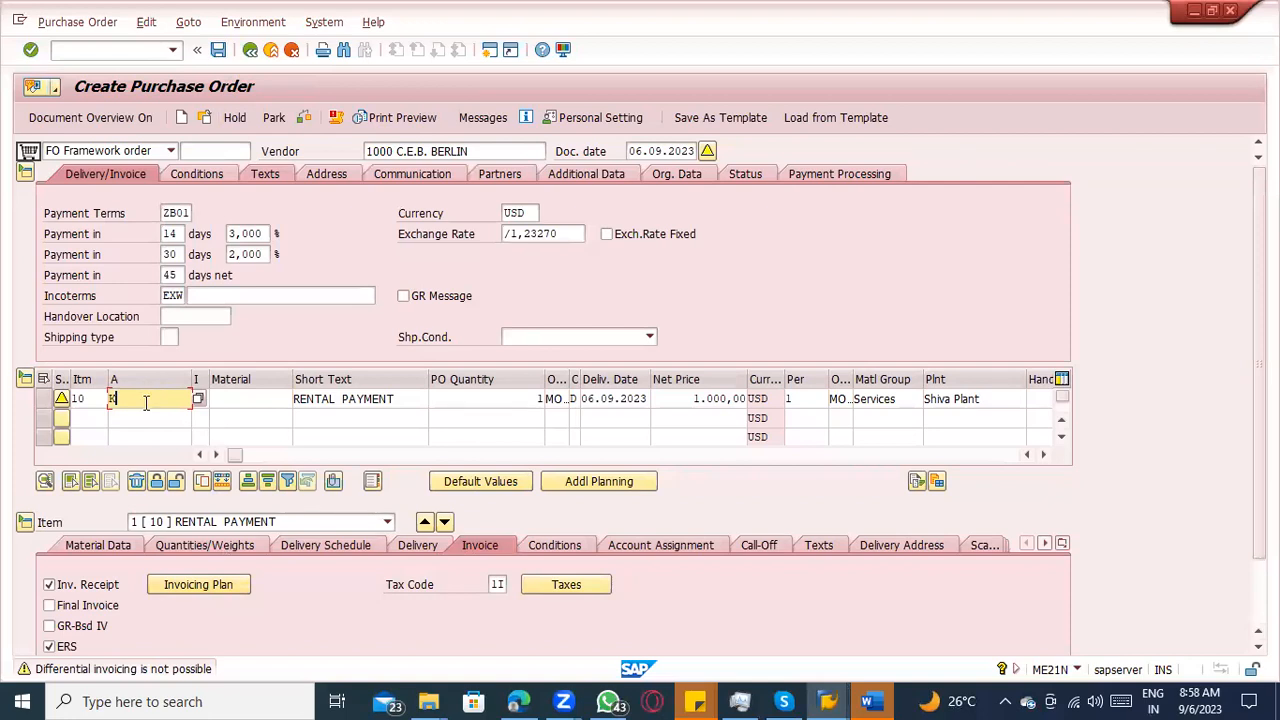
{"action": "key", "text": "Return"}
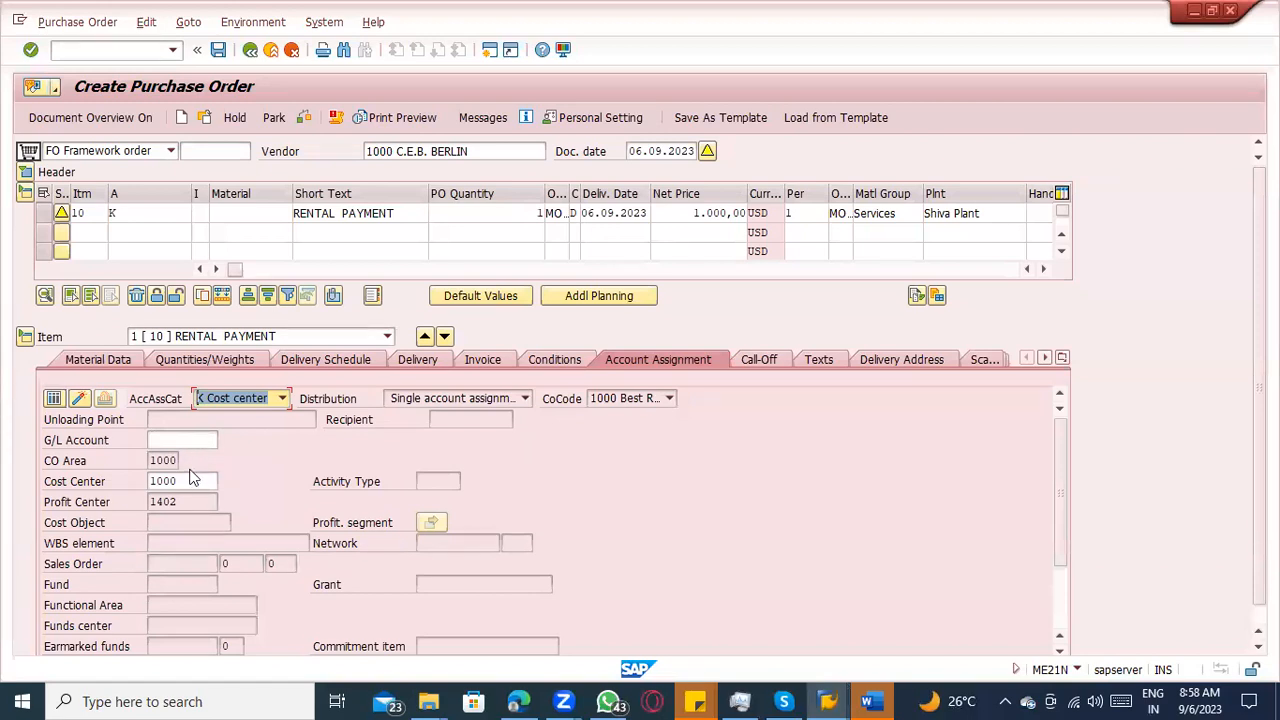
{"action": "left_click_drag", "start_coordinate": [185, 481], "coordinate": [112, 481]}
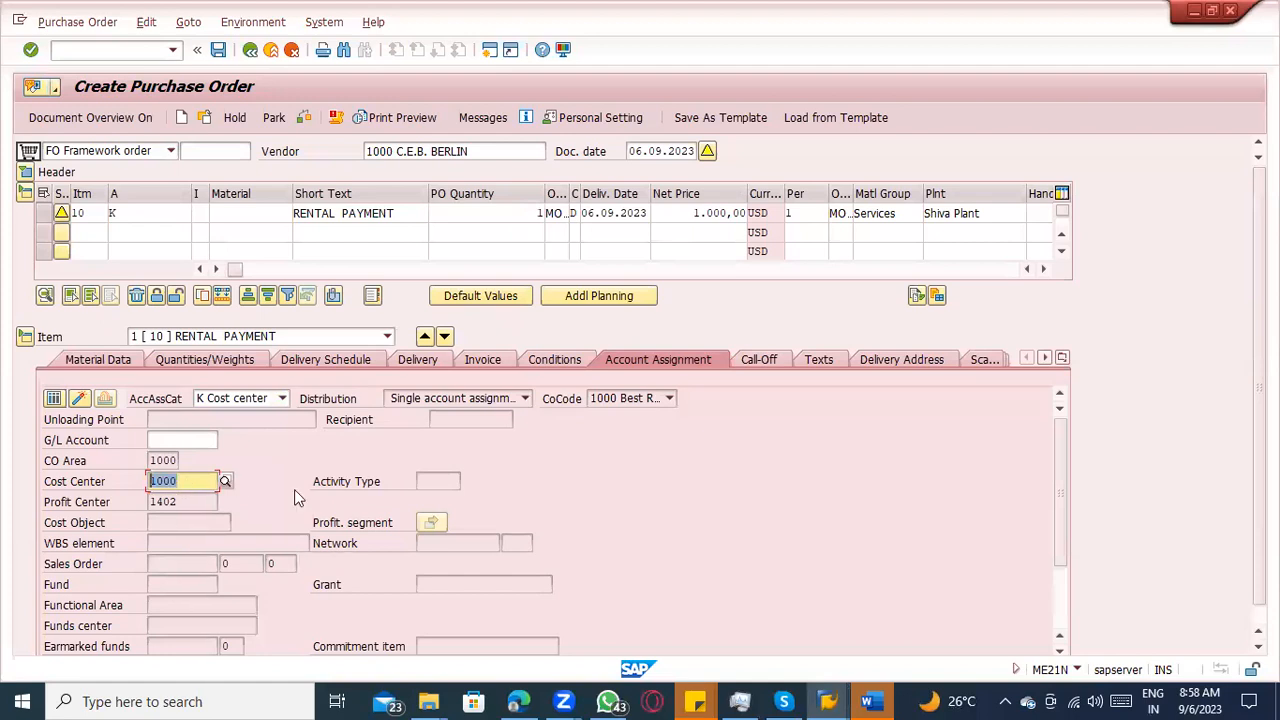
{"action": "left_click", "coordinate": [158, 212]}
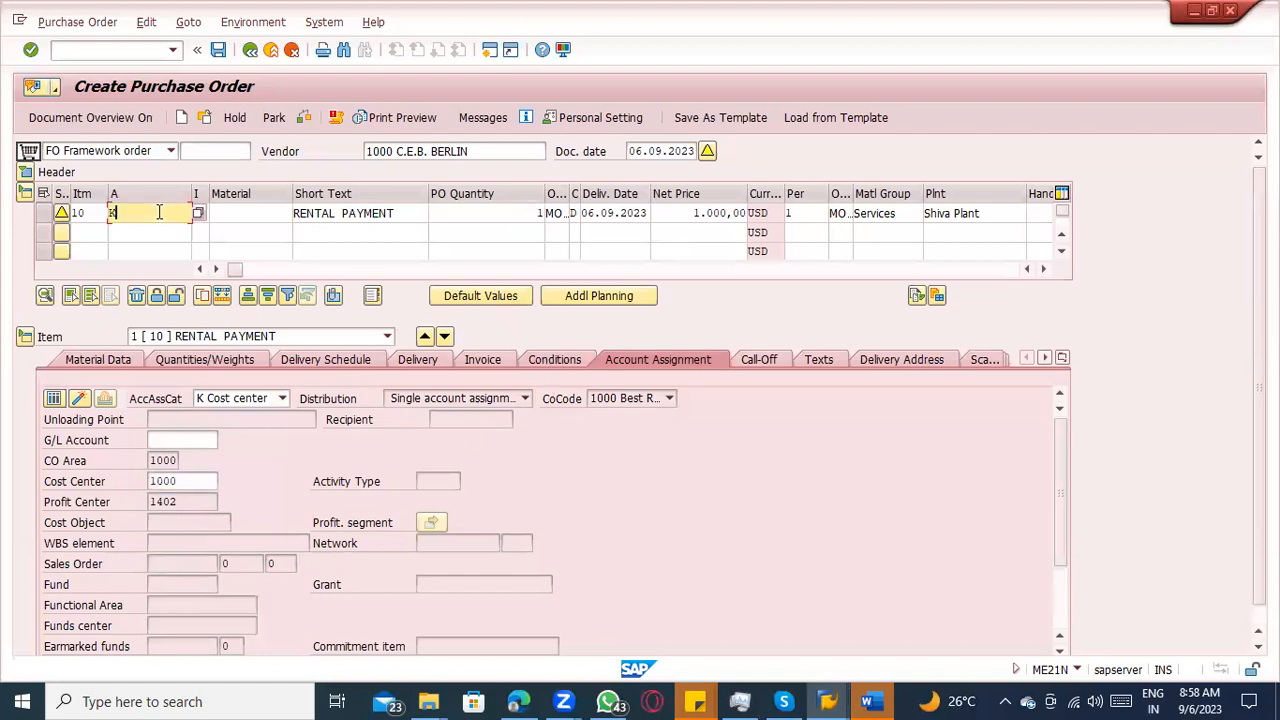
Review item 10's pricing conditions, invoice settings and available account assignment categories.
{"action": "left_click", "coordinate": [565, 359]}
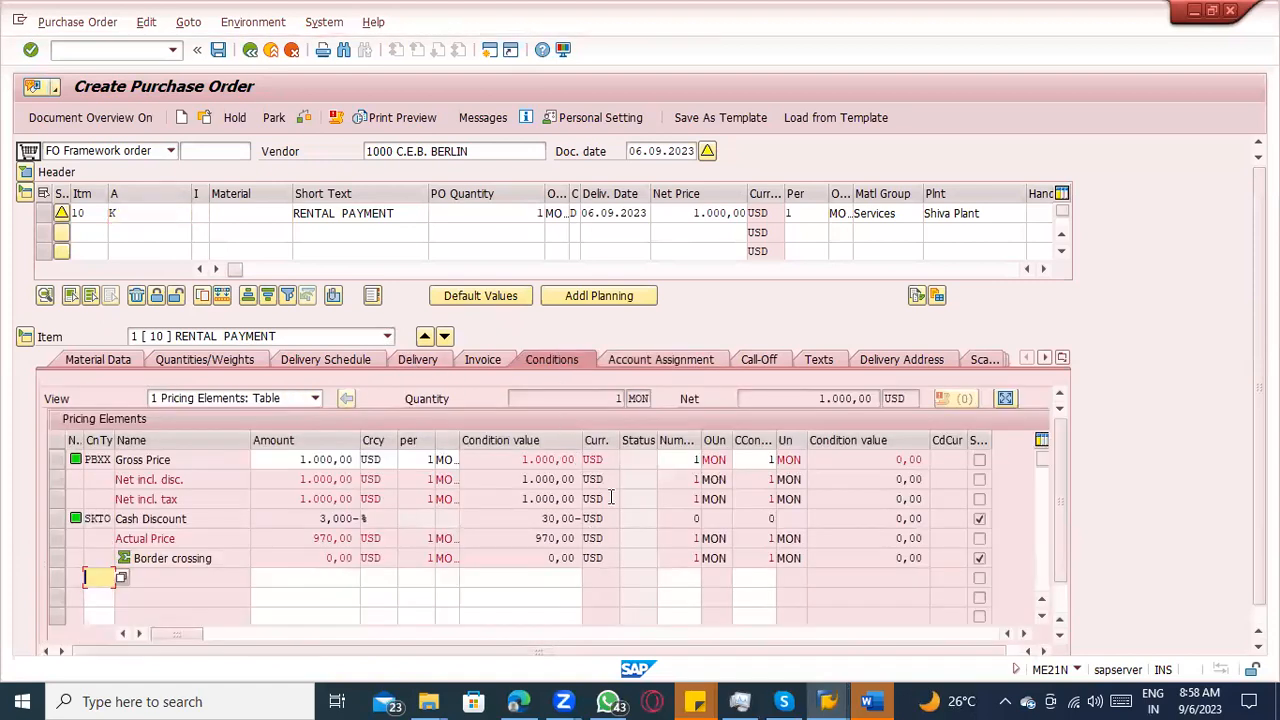
{"action": "left_click", "coordinate": [482, 360]}
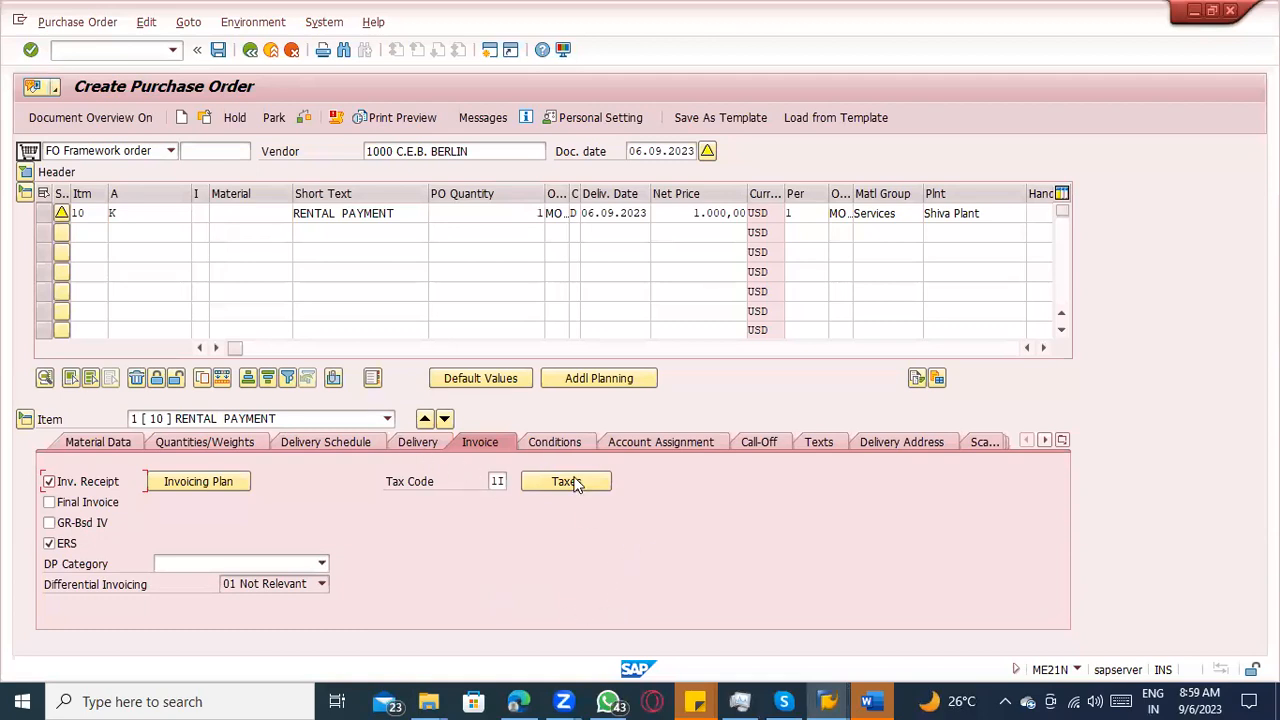
{"action": "left_click", "coordinate": [650, 448]}
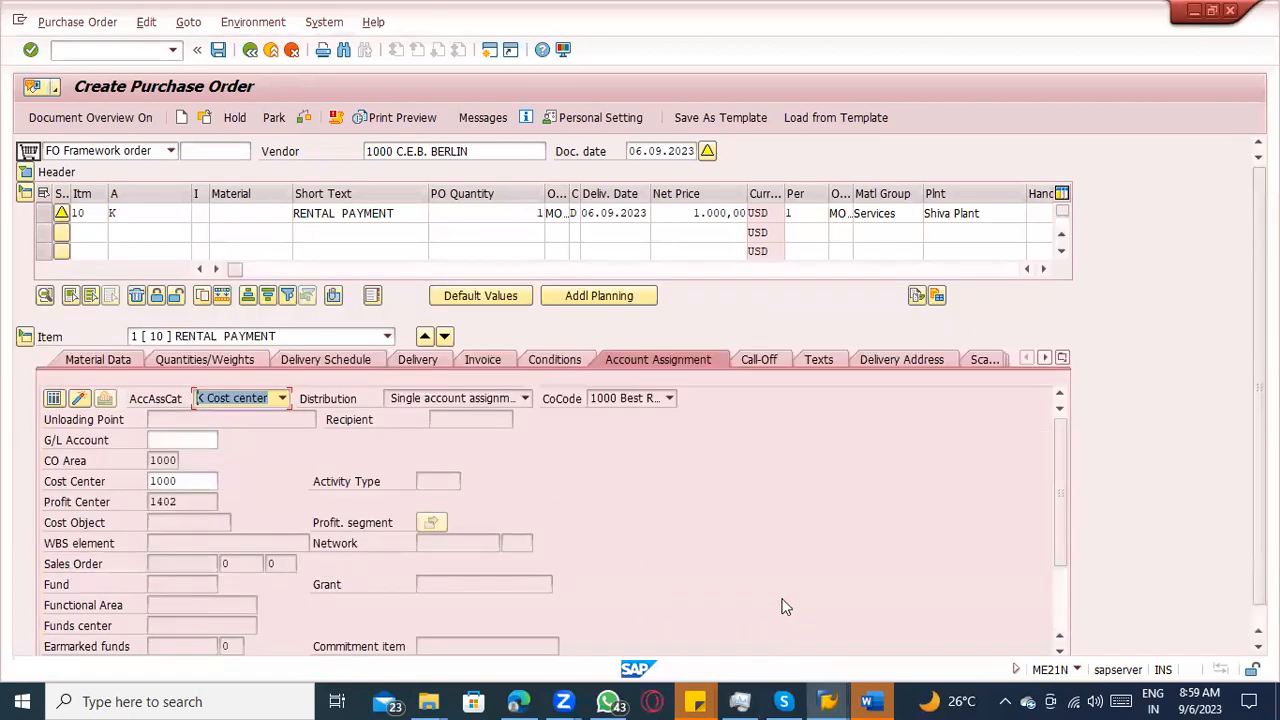
{"action": "left_click", "coordinate": [282, 399]}
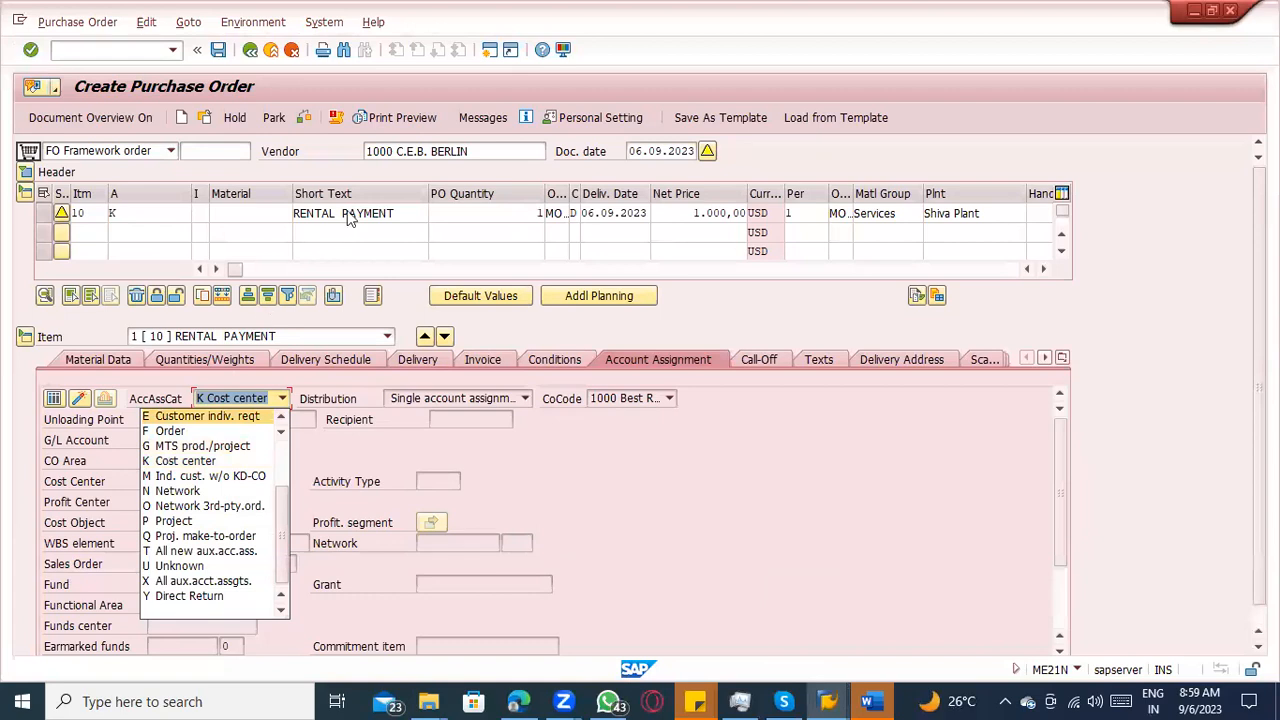
Check the framework order for errors and save it.
{"action": "left_click", "coordinate": [301, 122]}
{"action": "left_click", "coordinate": [302, 122]}
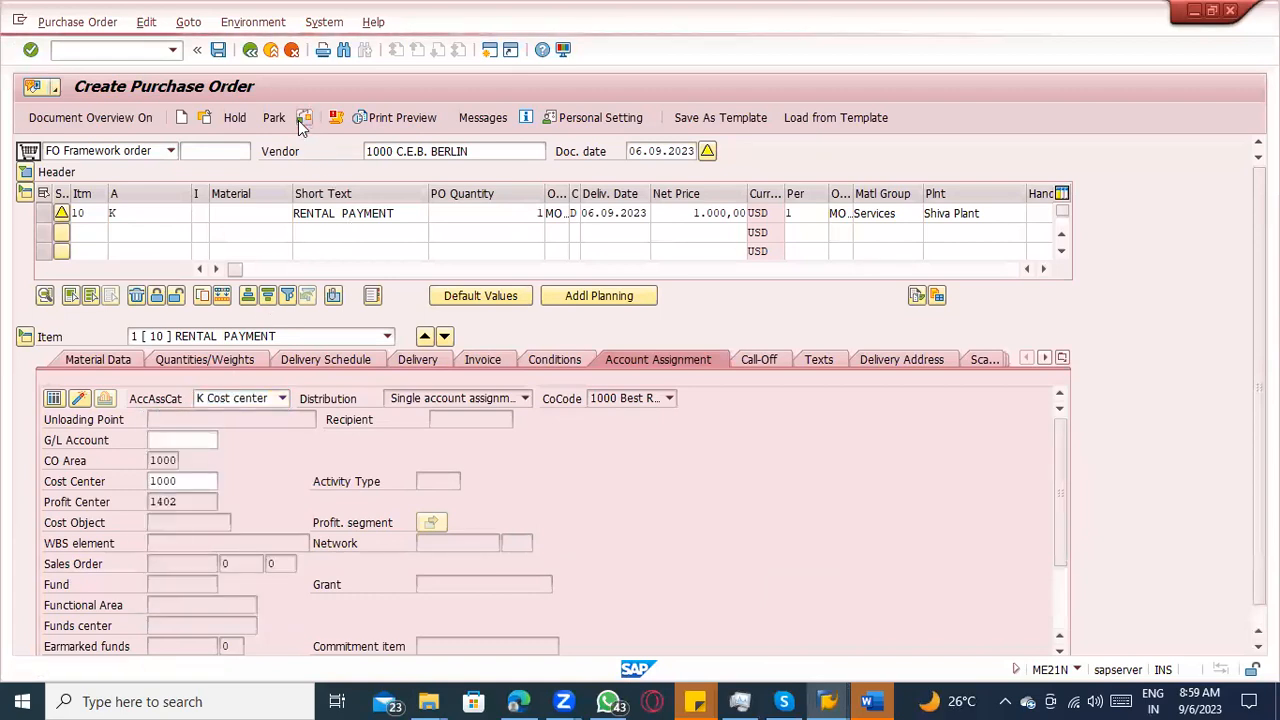
{"action": "left_click", "coordinate": [218, 50]}
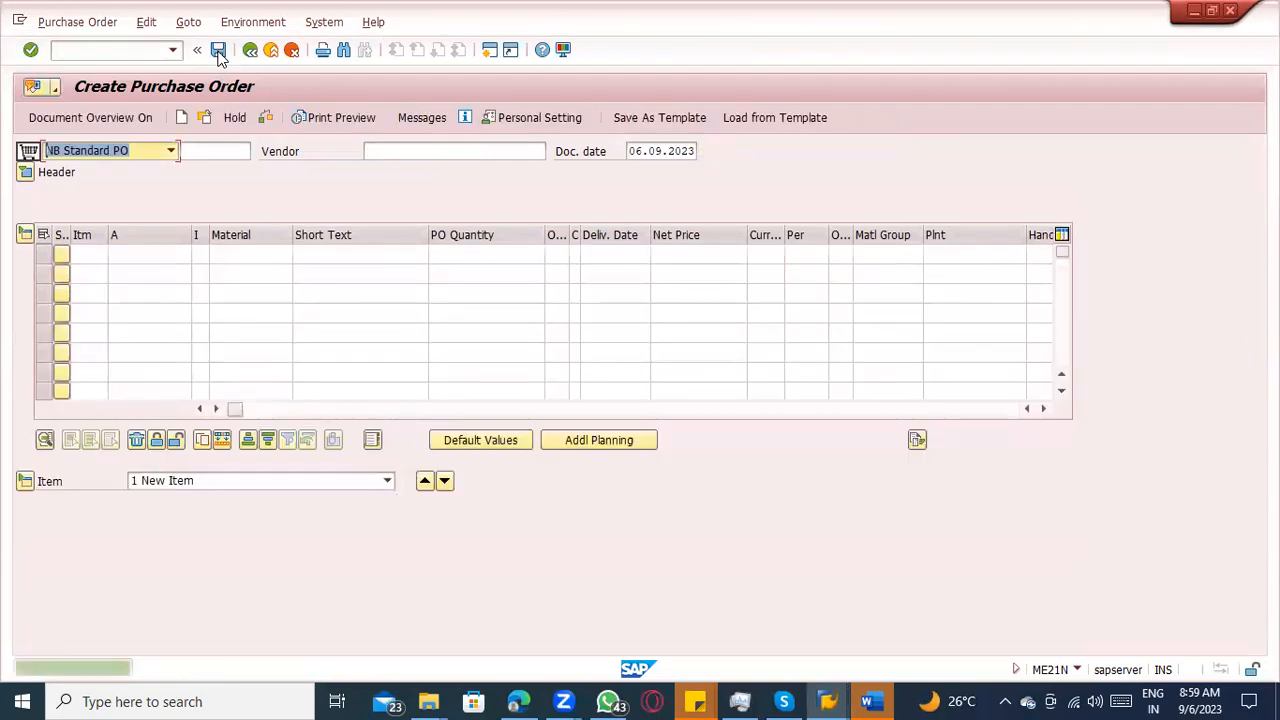
Open the saved framework order and copy its purchase order number.
{"action": "left_click", "coordinate": [203, 122]}
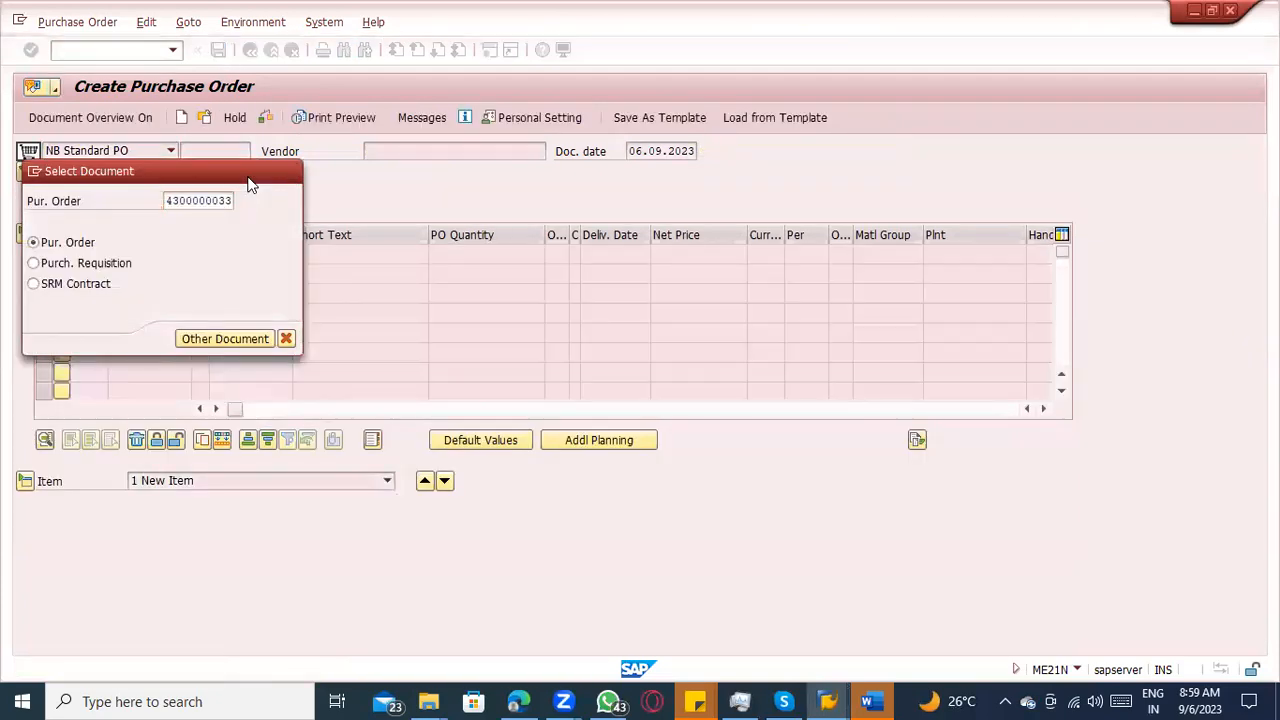
{"action": "left_click_drag", "start_coordinate": [182, 151], "coordinate": [257, 153]}
{"action": "key", "text": "ctrl+c"}
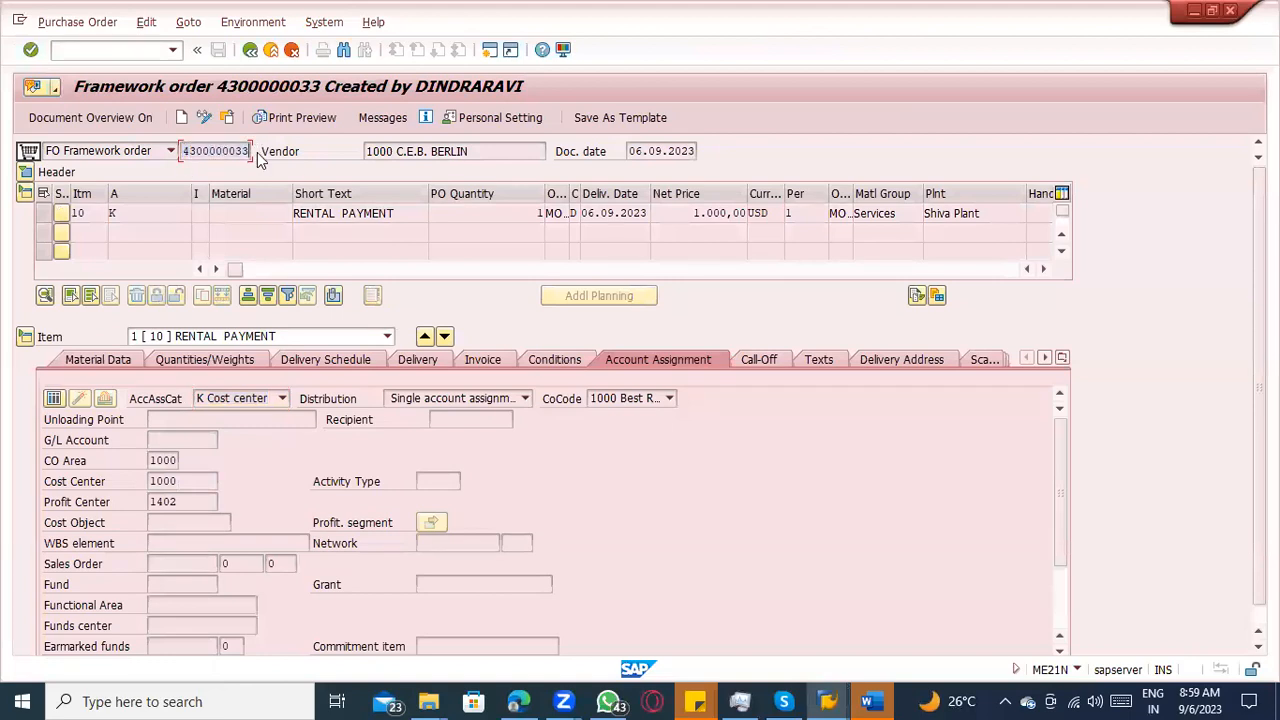
Expand the order header and inspect the output message's status and medium.
{"action": "left_click", "coordinate": [29, 171]}
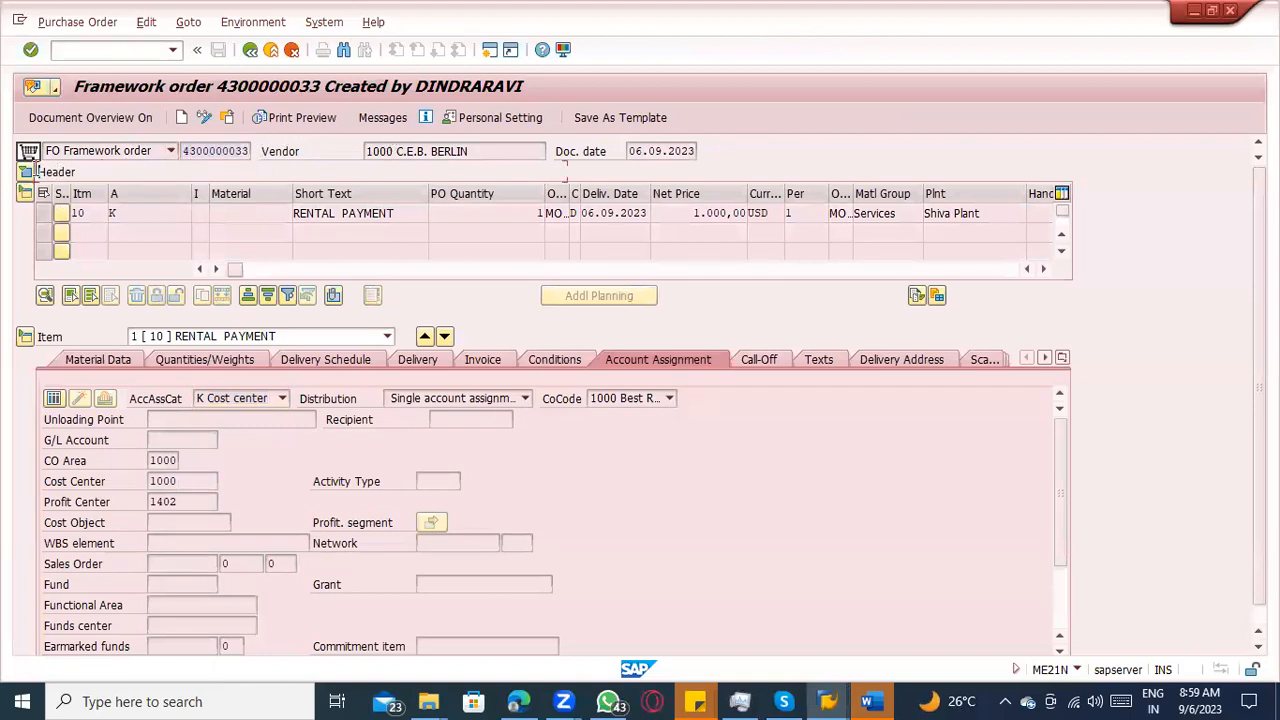
{"action": "left_click", "coordinate": [372, 119]}
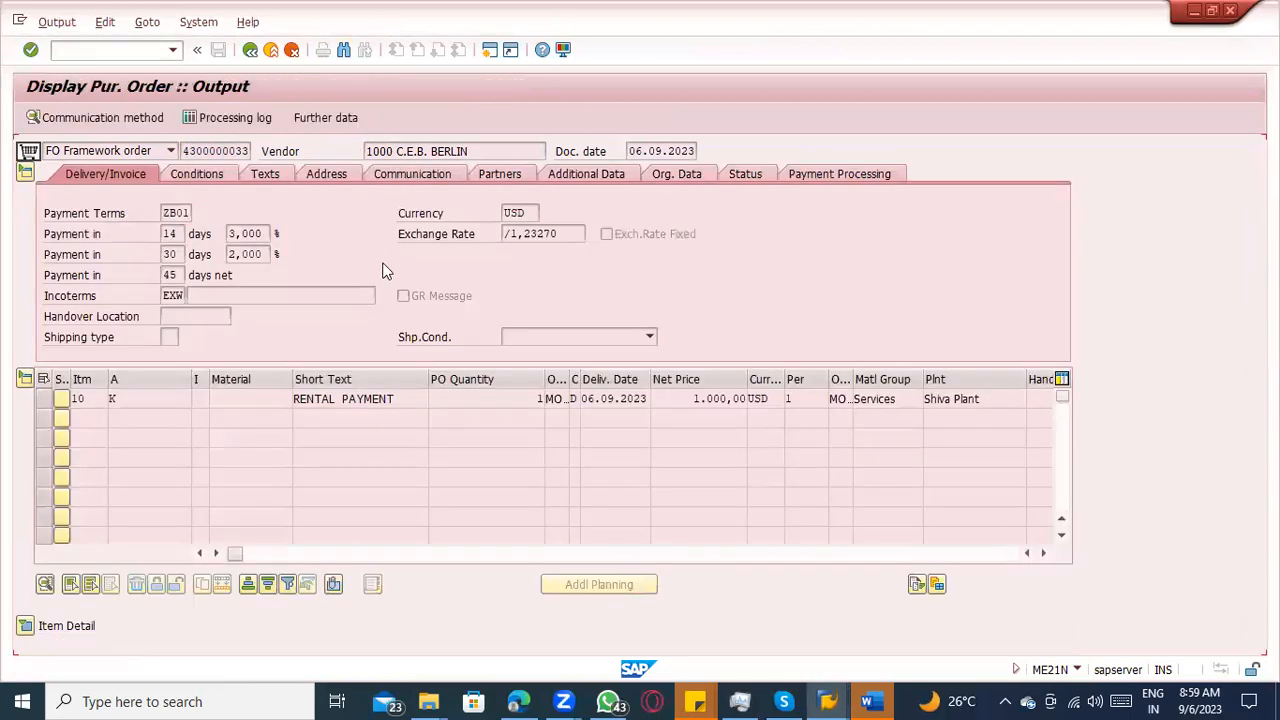
{"action": "left_click", "coordinate": [238, 214]}
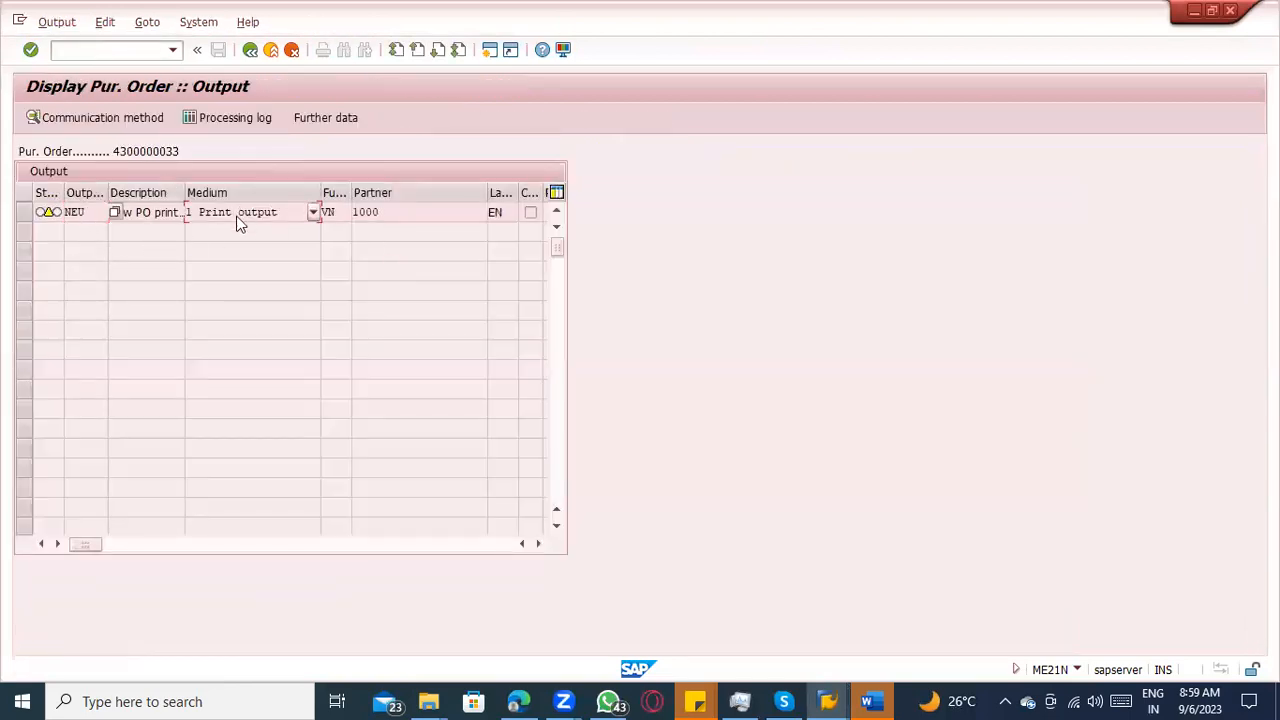
{"action": "left_click", "coordinate": [240, 214]}
Run transaction ME9F in a new session and output the NEU message for the saved purchase order.
{"action": "left_click", "coordinate": [101, 52]}
{"action": "type", "text": "/ome9f"}
{"action": "key", "text": "Return"}
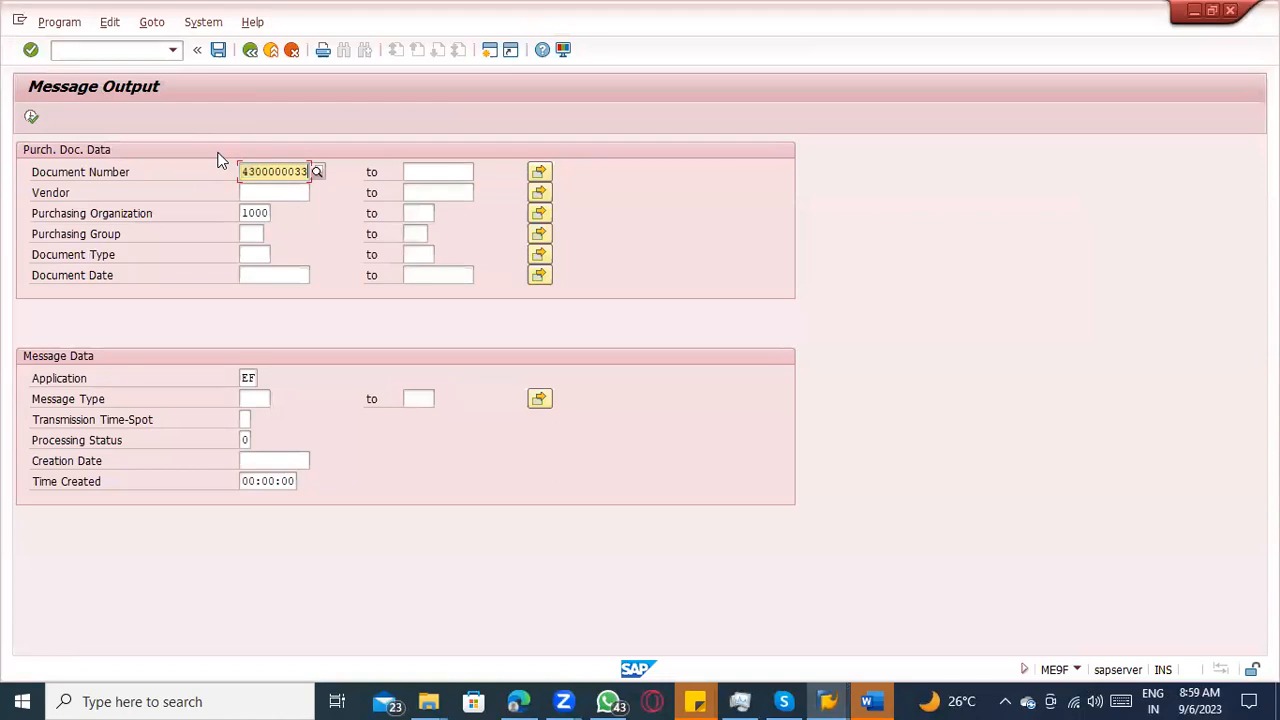
{"action": "left_click", "coordinate": [30, 117]}
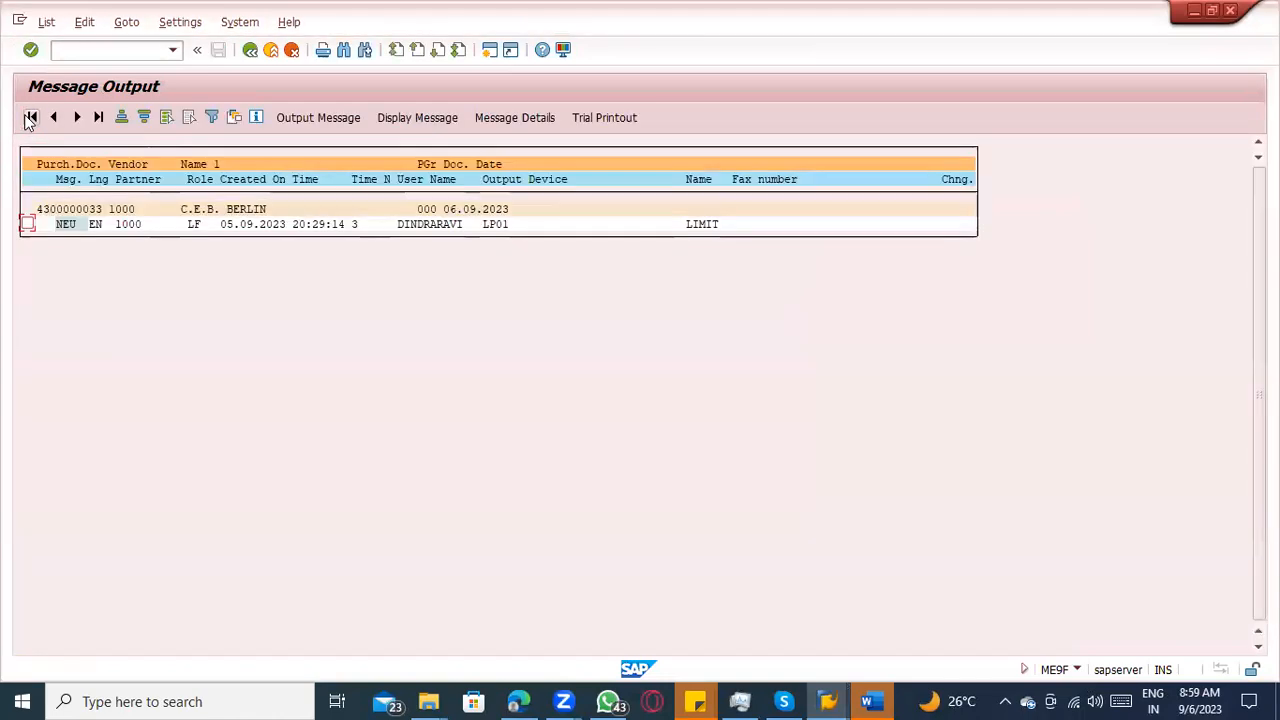
{"action": "left_click", "coordinate": [27, 224]}
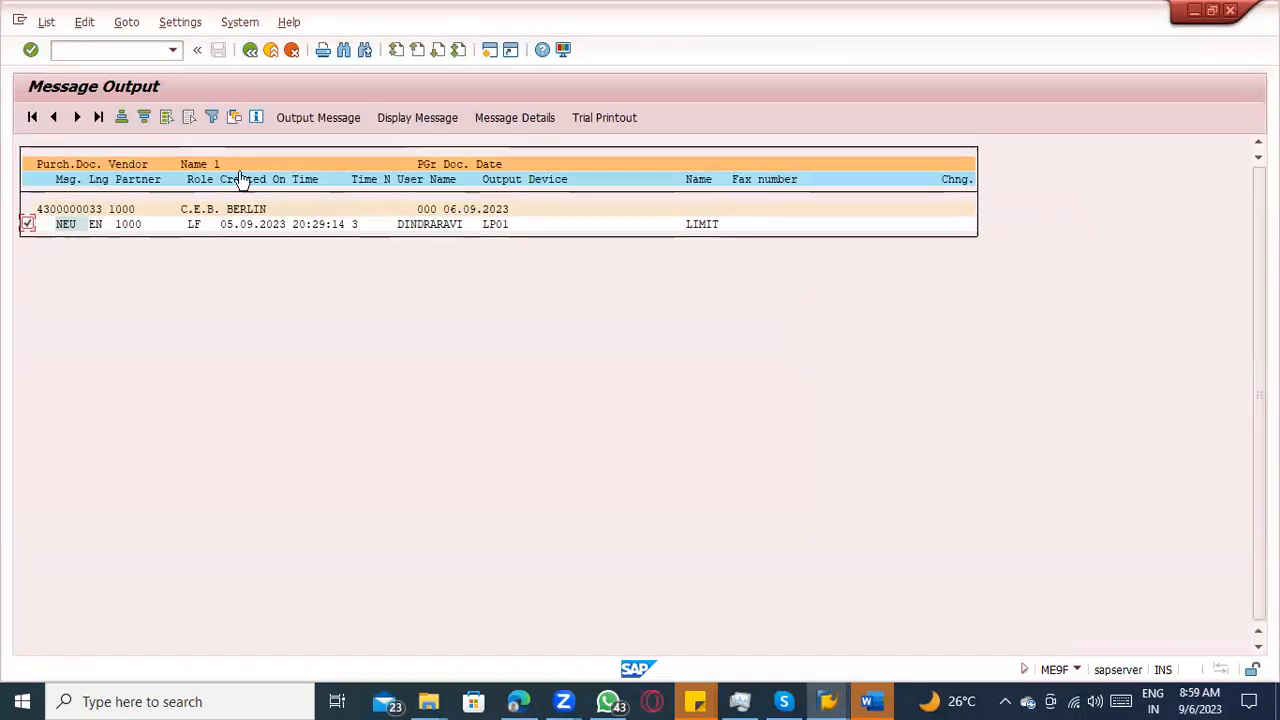
{"action": "left_click", "coordinate": [326, 118]}
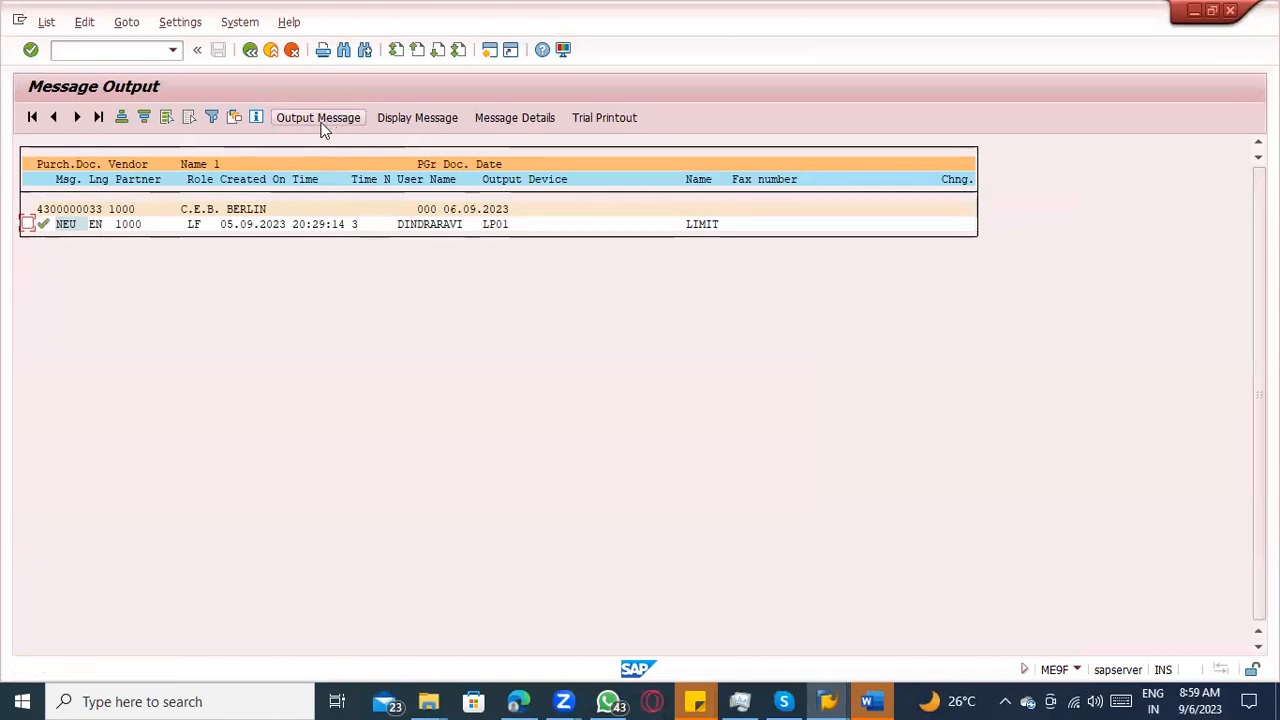
{"action": "left_click", "coordinate": [250, 50]}
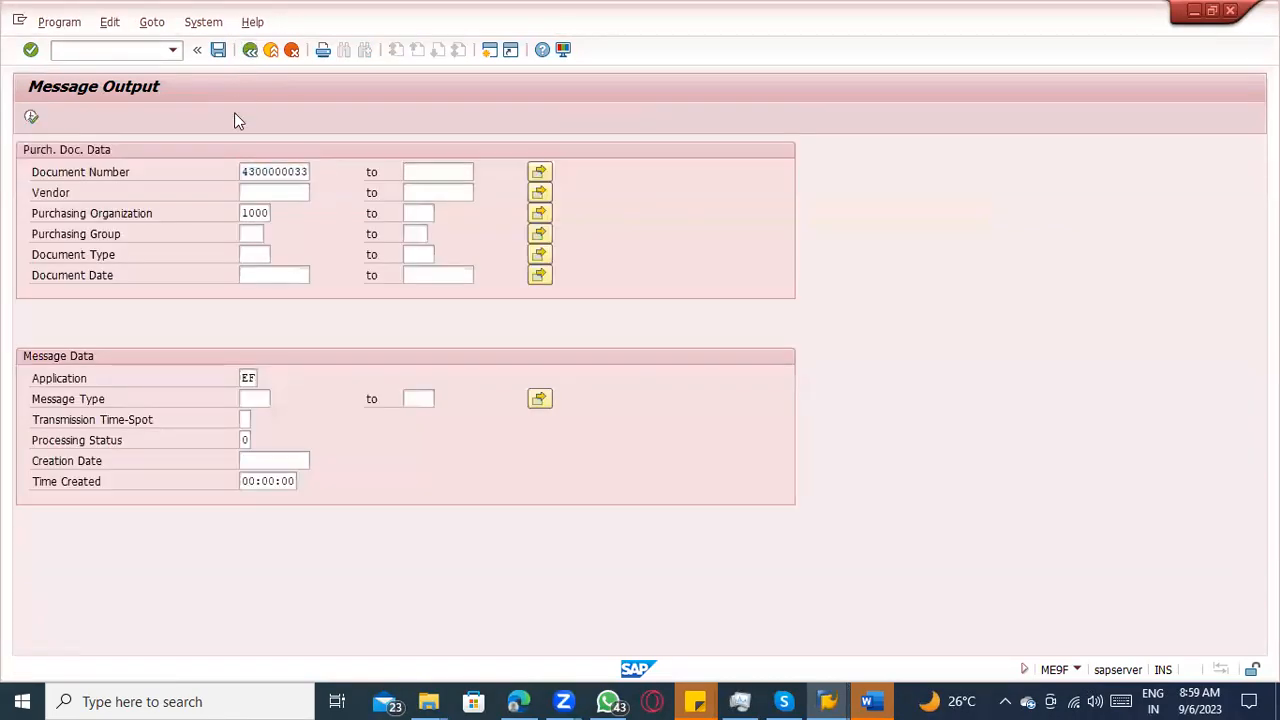
{"action": "key", "text": "F3"}
{"action": "left_click", "coordinate": [250, 50]}
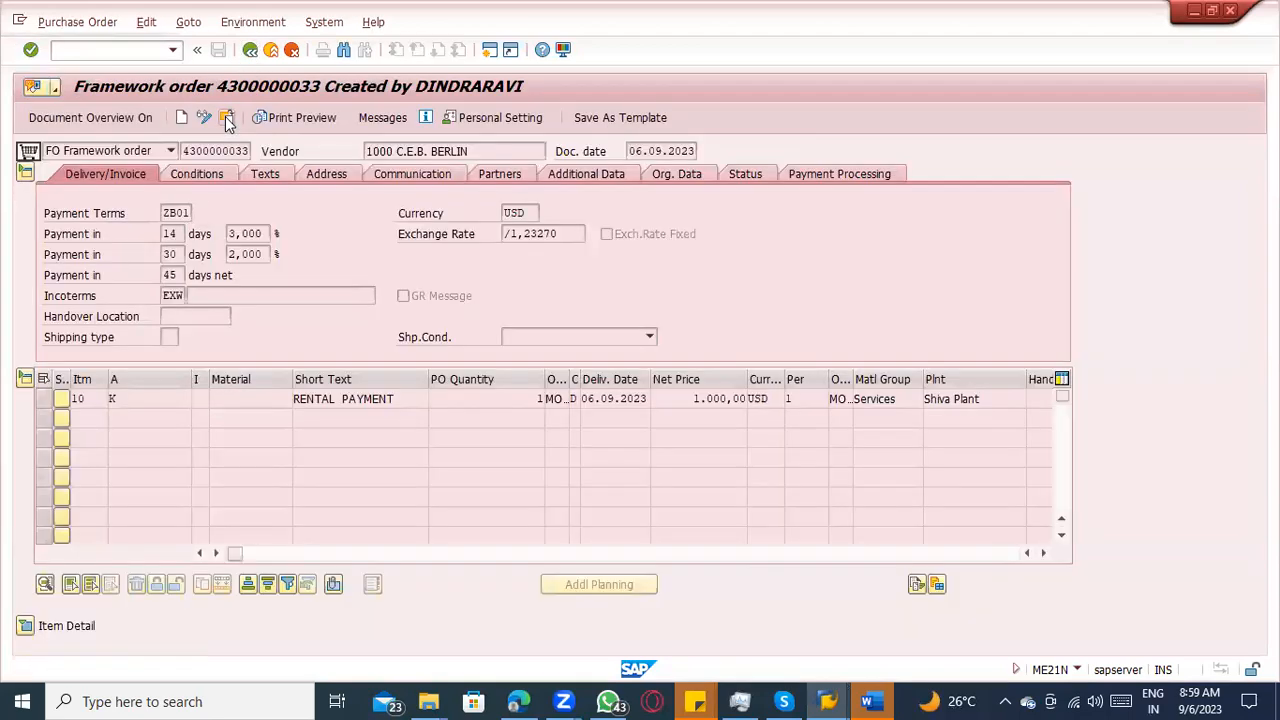
Reload the saved framework order and check the processing status of its NEU output message.
{"action": "left_click", "coordinate": [226, 117]}
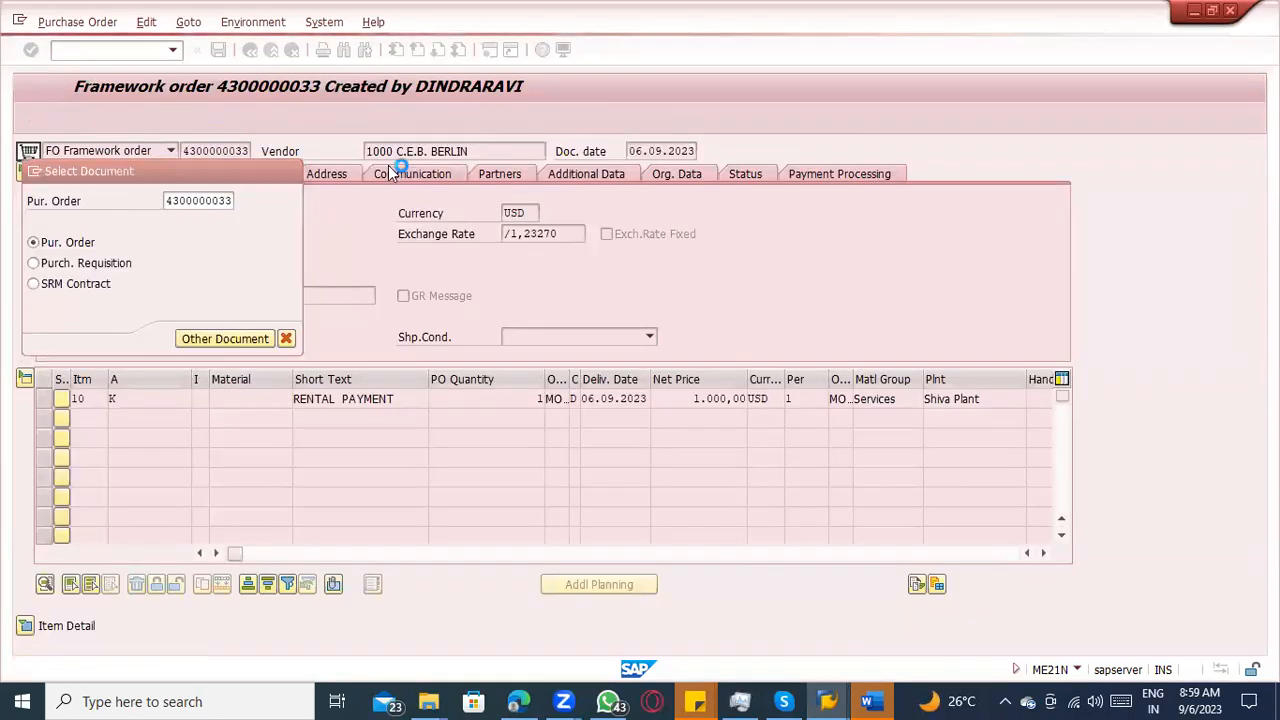
{"action": "left_click", "coordinate": [383, 117]}
{"action": "left_click", "coordinate": [44, 213]}
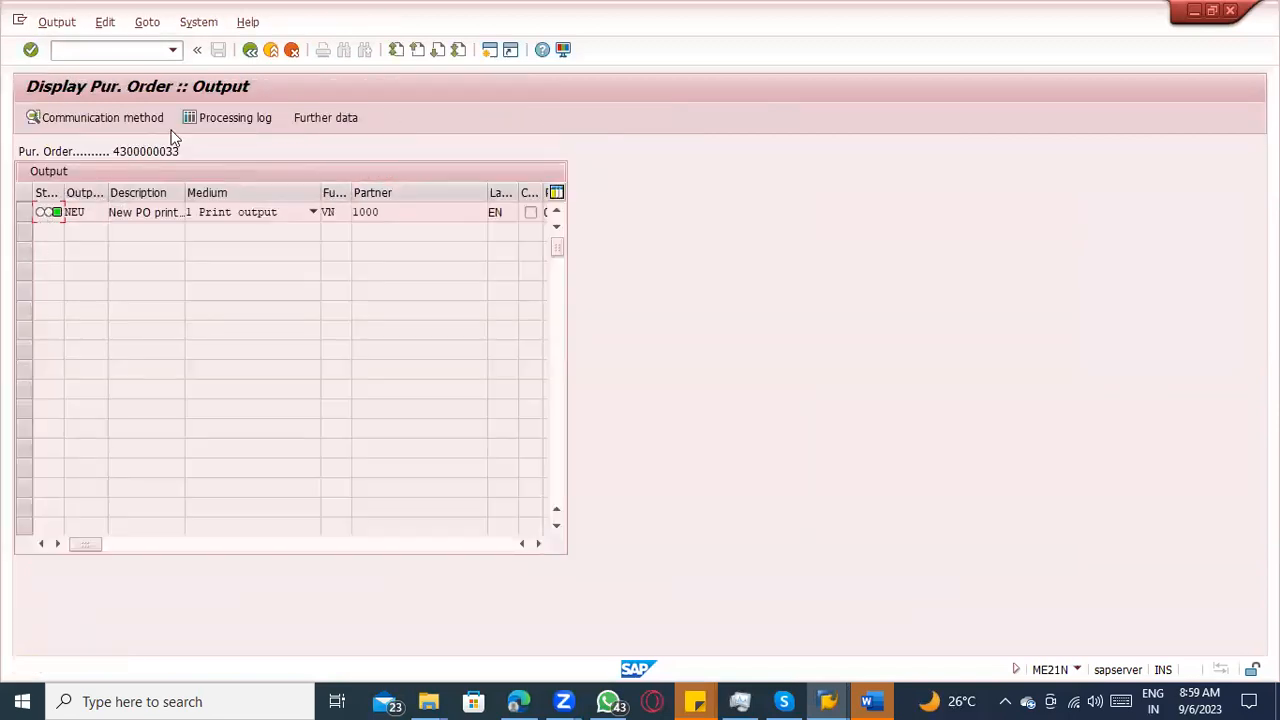
{"action": "left_click", "coordinate": [250, 49]}
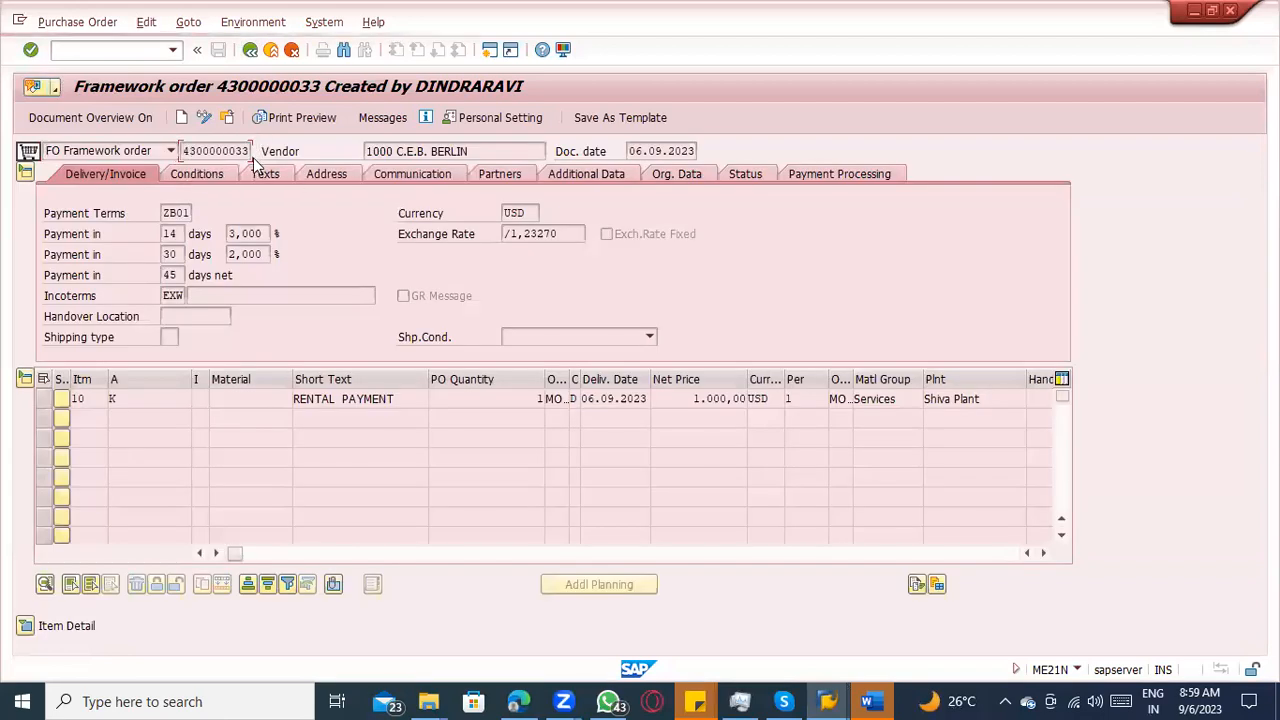
Open the saved order's item 10 invoicing plan and check the first deadline's invoice date.
{"action": "left_click_drag", "start_coordinate": [185, 150], "coordinate": [106, 393]}
{"action": "left_click", "coordinate": [25, 626]}
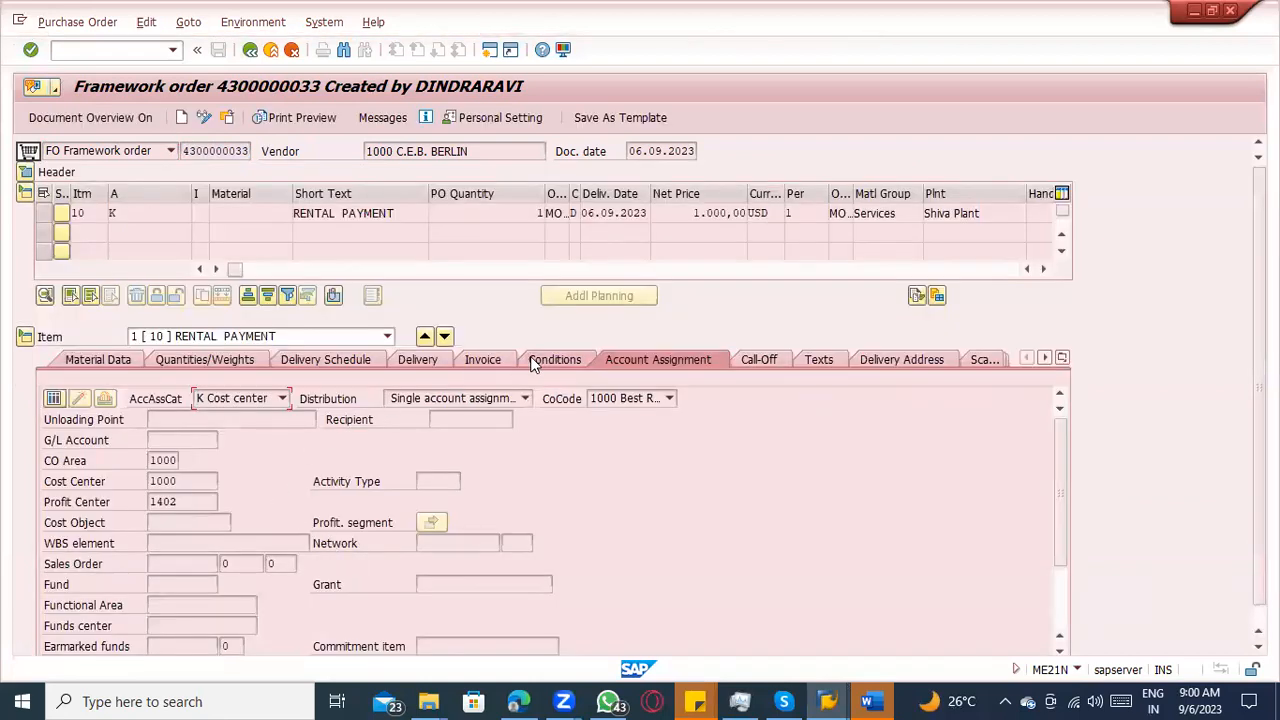
{"action": "left_click", "coordinate": [478, 359]}
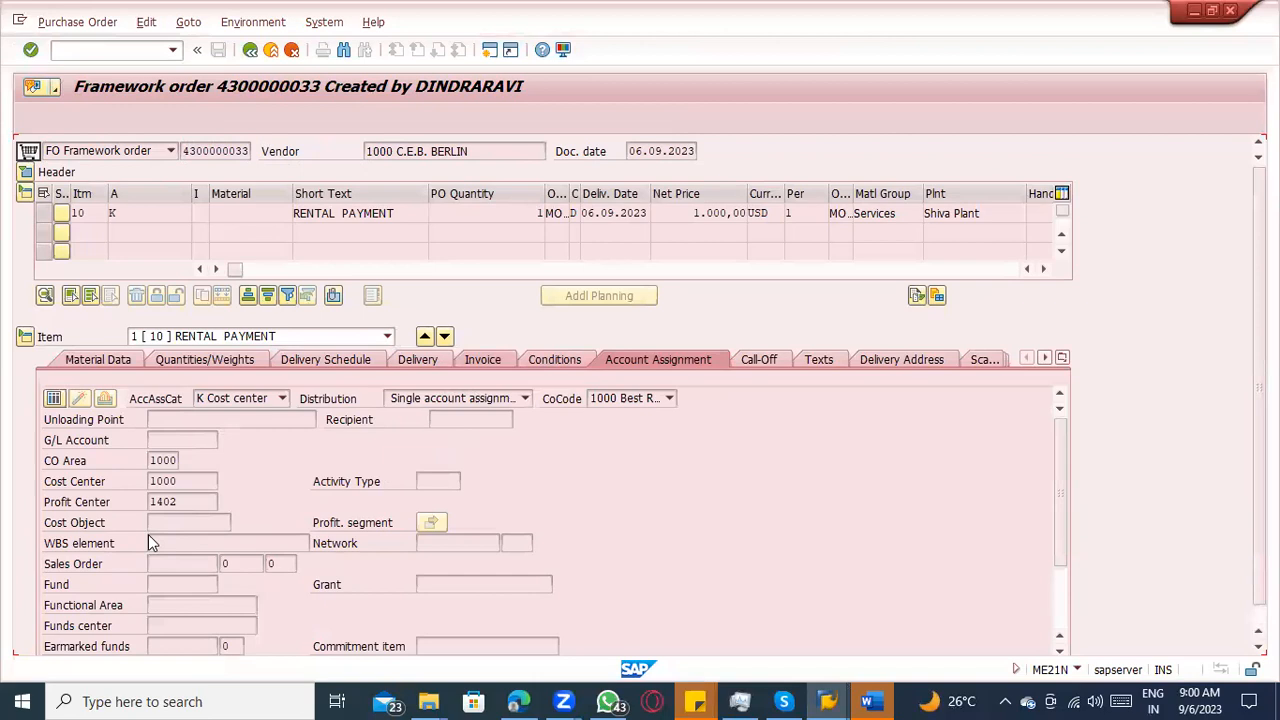
{"action": "left_click", "coordinate": [226, 483]}
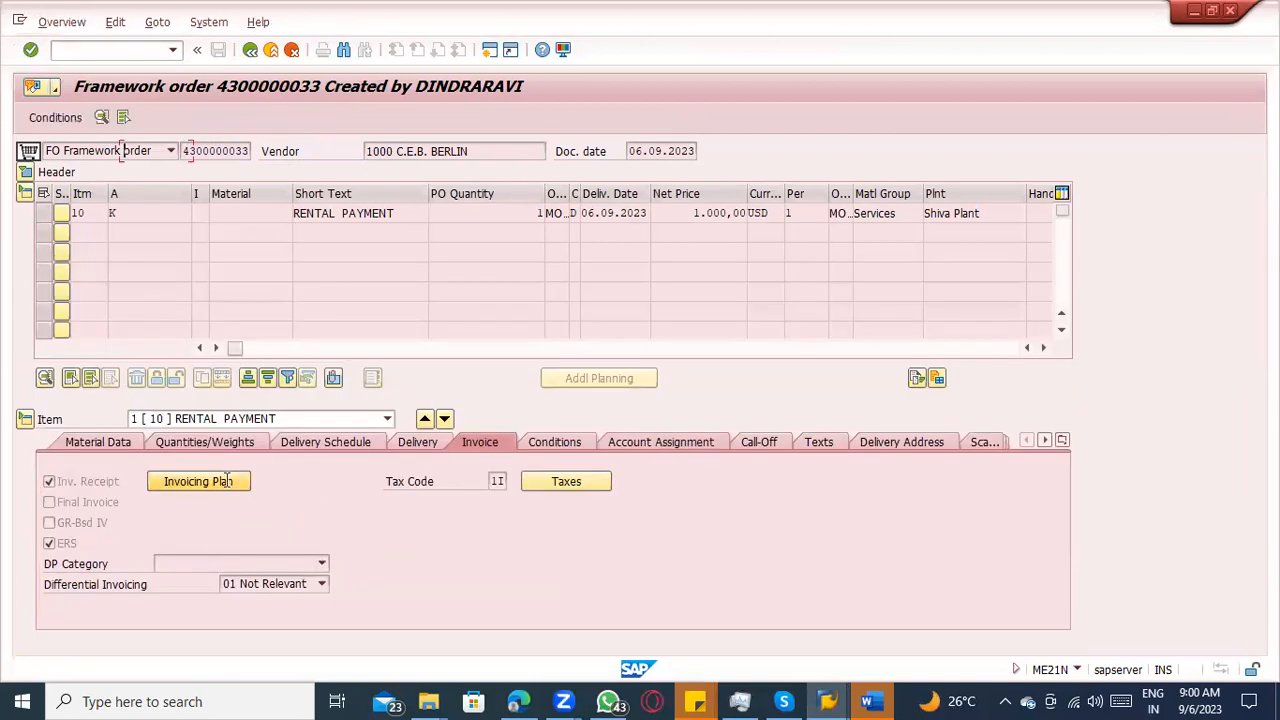
{"action": "double_click", "coordinate": [193, 396]}
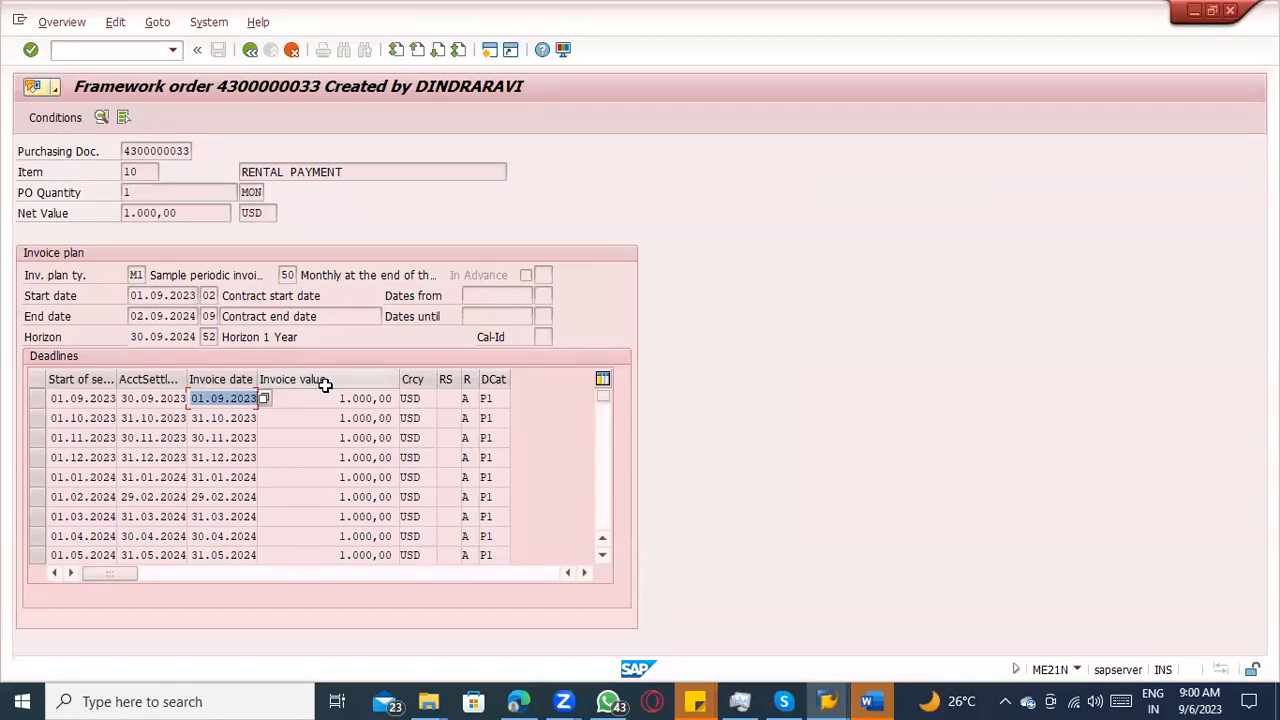
Switch to the ERP_8.45 Word document and replace the stray text on its last page with "MRIS – Invoice plan settlement".
{"action": "left_click", "coordinate": [114, 50]}
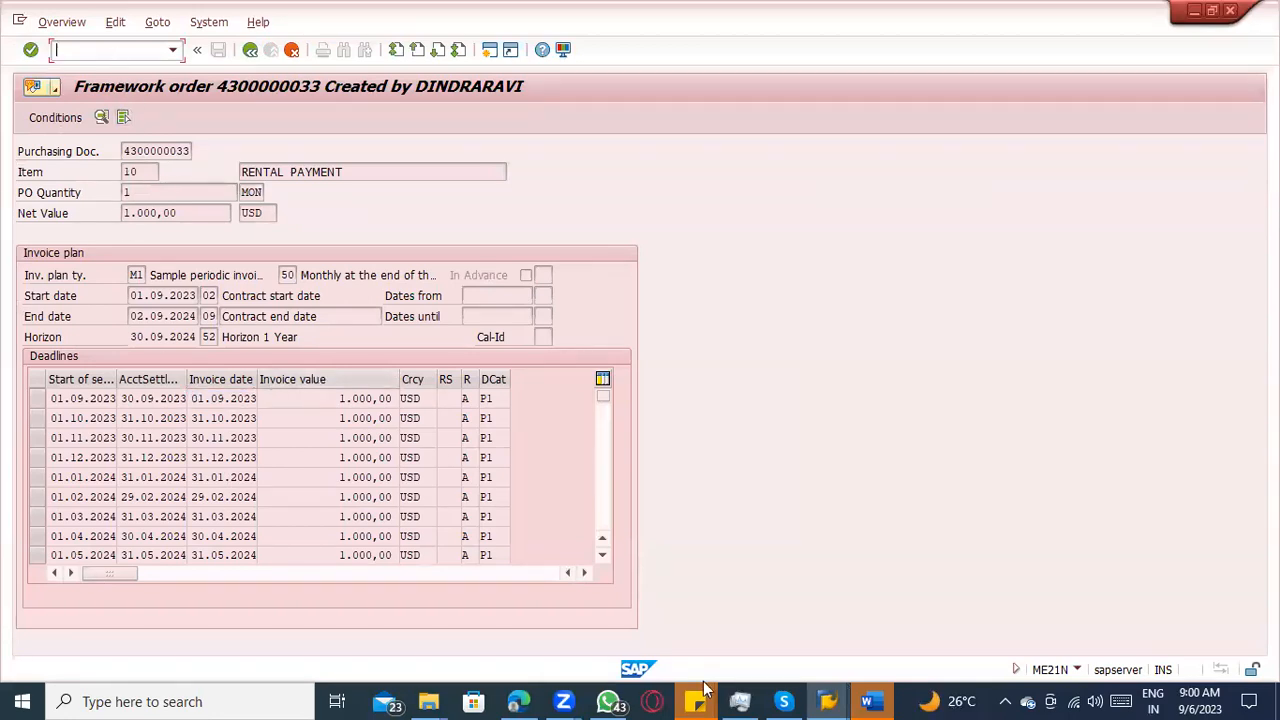
{"action": "left_click", "coordinate": [840, 700]}
{"action": "left_click", "coordinate": [871, 700]}
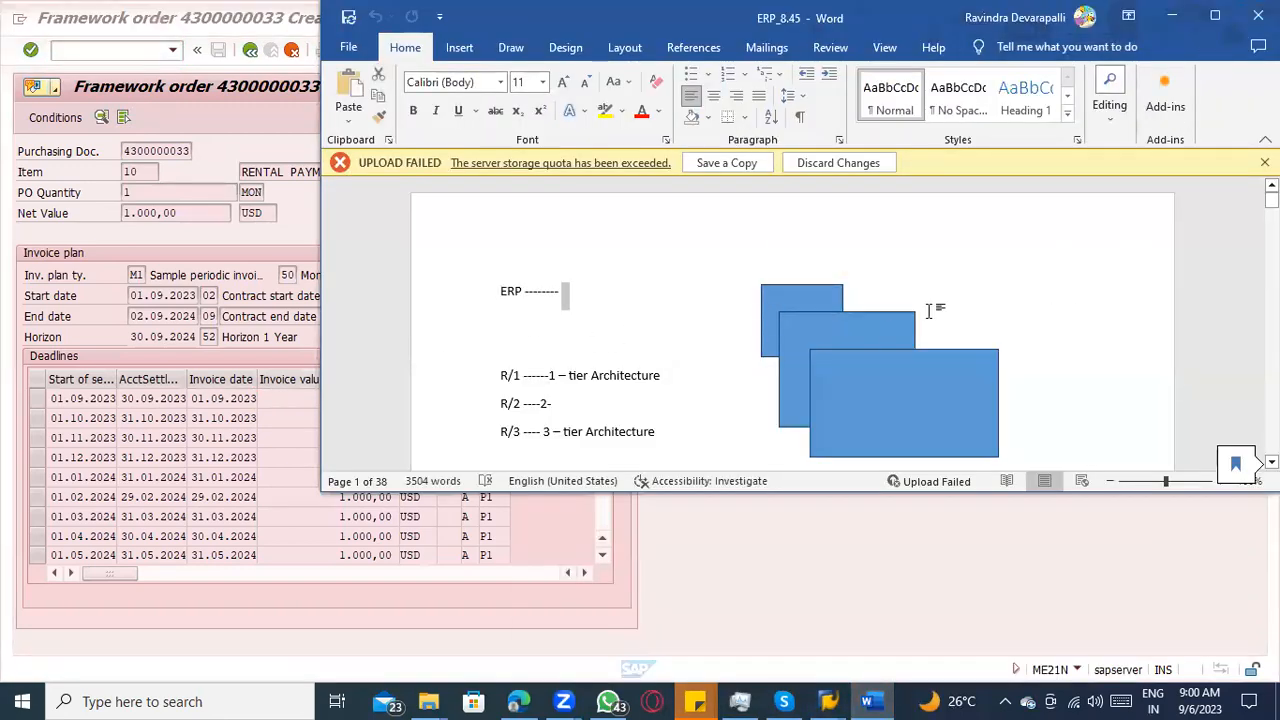
{"action": "scroll", "coordinate": [935, 310], "scroll_direction": "down", "scroll_amount": 10}
{"action": "scroll", "coordinate": [1000, 330], "scroll_direction": "down", "scroll_amount": 15}
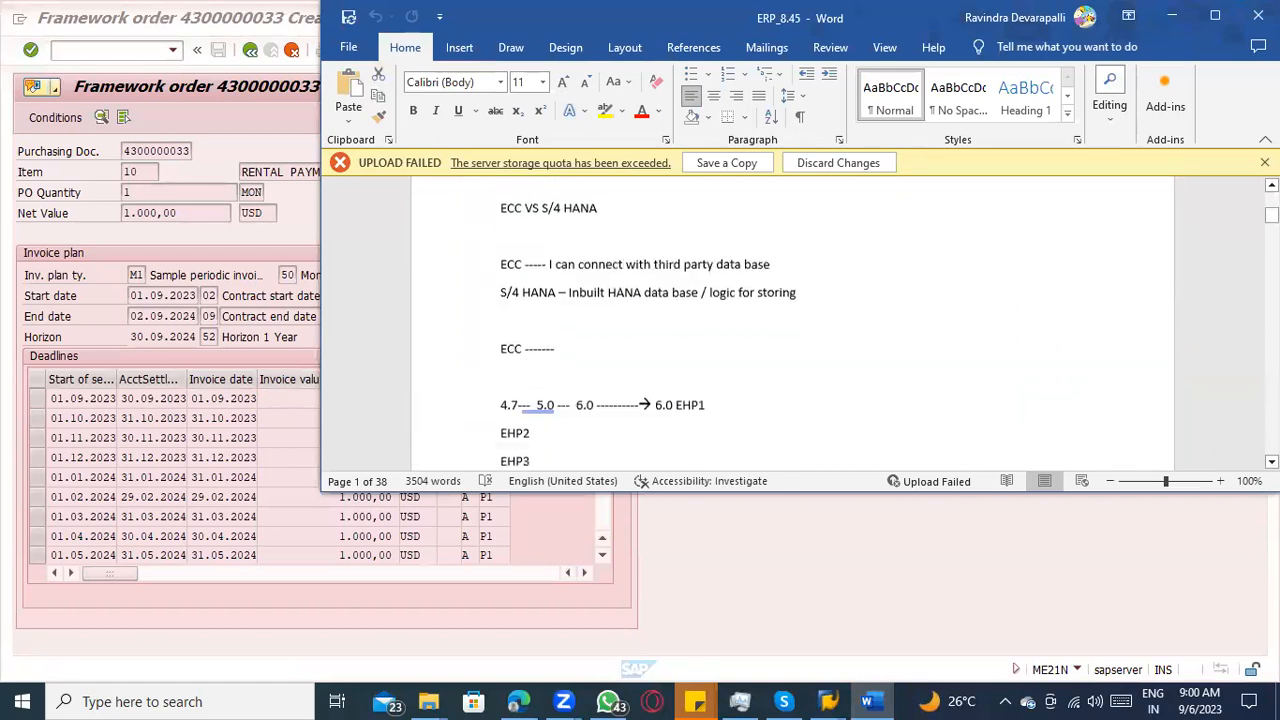
{"action": "scroll", "coordinate": [812, 365], "scroll_direction": "up", "scroll_amount": 10}
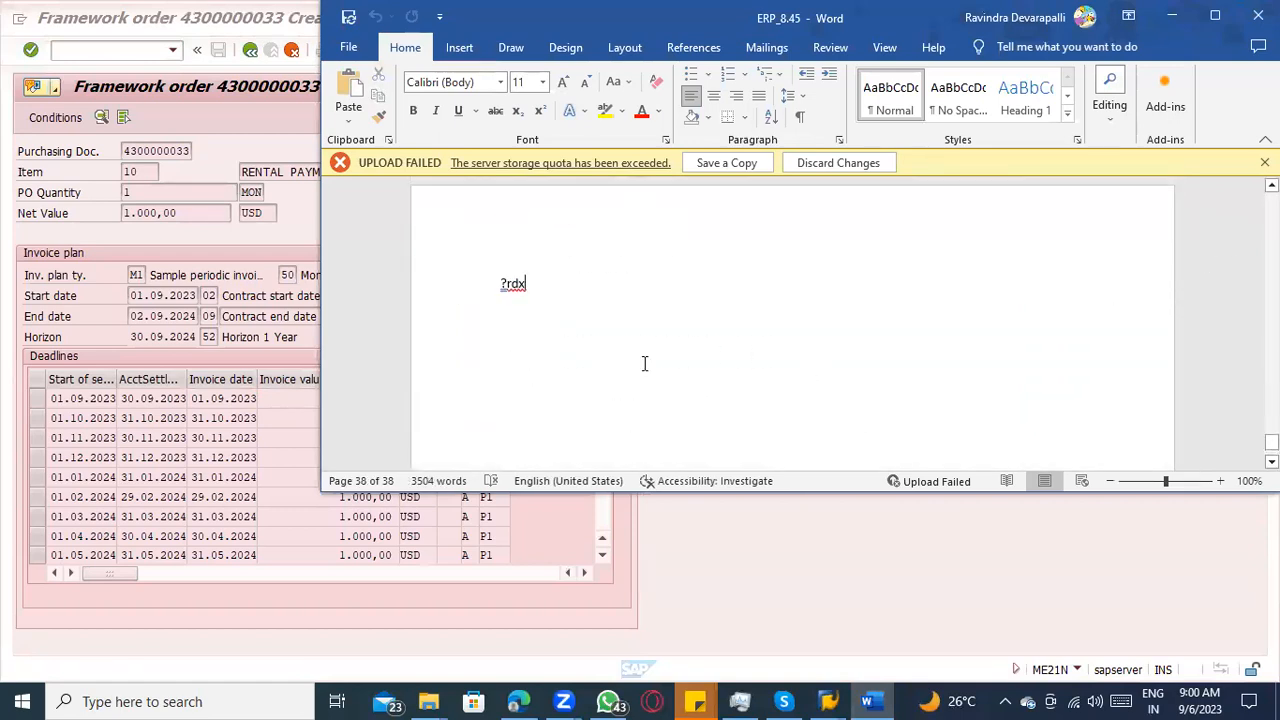
{"action": "scroll", "coordinate": [643, 363], "scroll_direction": "down", "scroll_amount": 8}
{"action": "scroll", "coordinate": [648, 365], "scroll_direction": "down", "scroll_amount": 5}
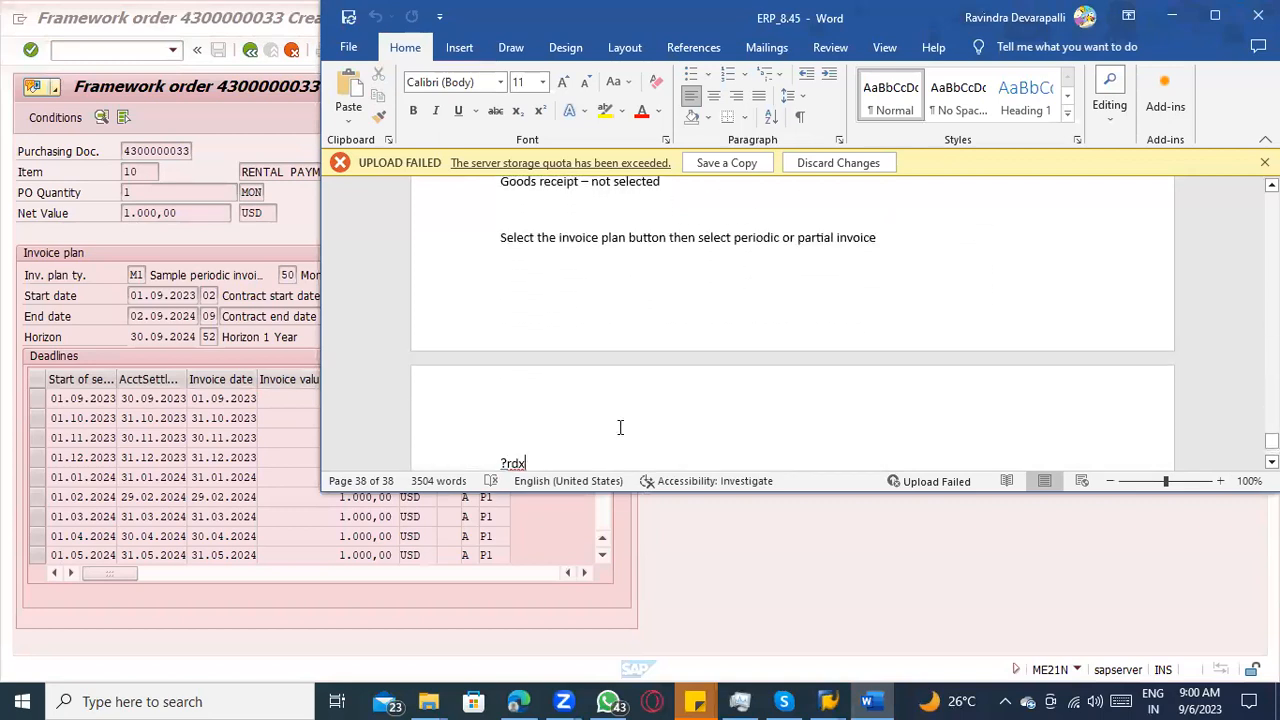
{"action": "left_click_drag", "start_coordinate": [480, 404], "coordinate": [526, 420]}
{"action": "key", "text": "BackSpace"}
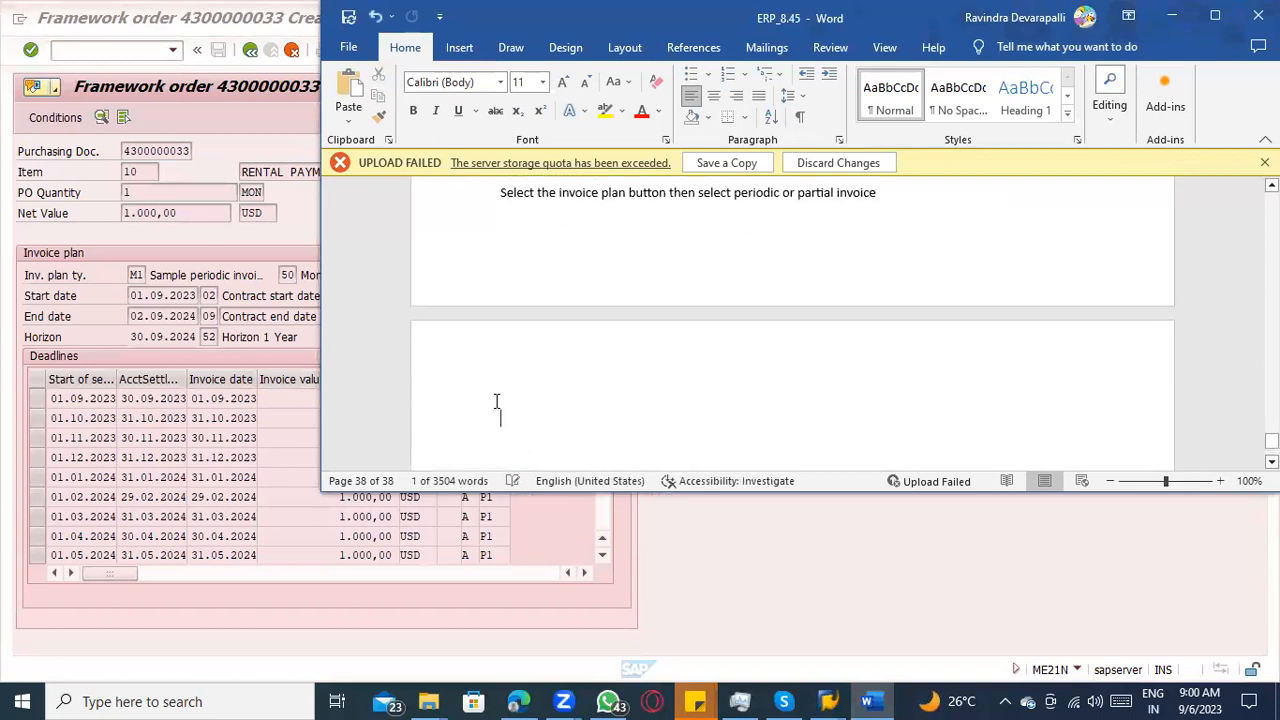
{"action": "type", "text": "MRIS "}
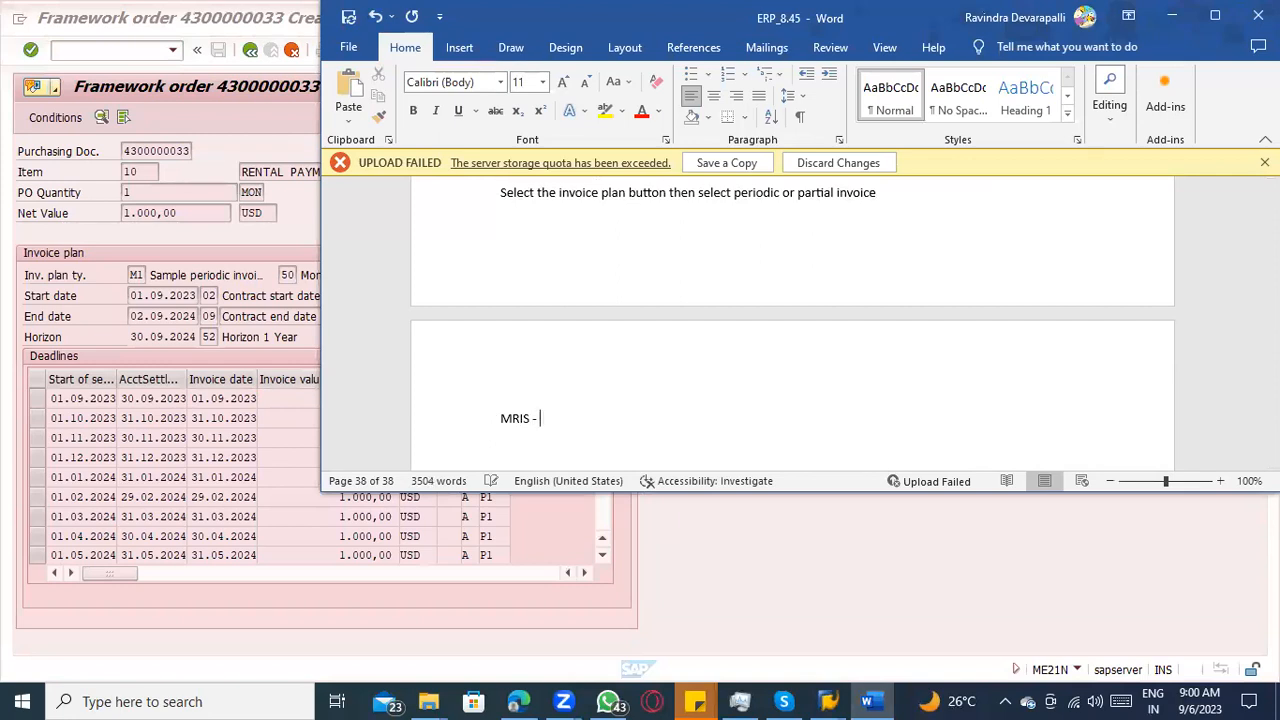
{"action": "type", "text": "- Invoice plan settlement"}
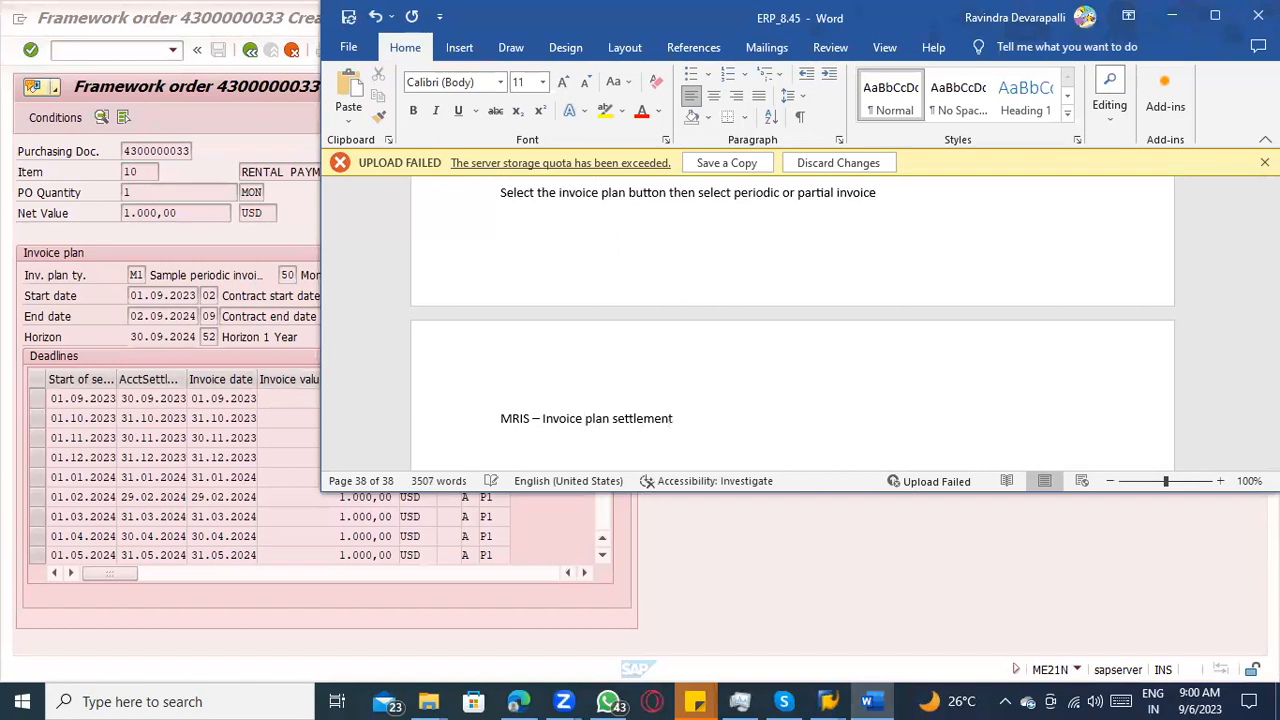
Switch back to SAP, run transaction MRIS and execute a test settlement run for vendor 1000 and the saved framework order.
{"action": "left_click", "coordinate": [16, 316]}
{"action": "type", "text": "/nmris"}
{"action": "key", "text": "Return"}
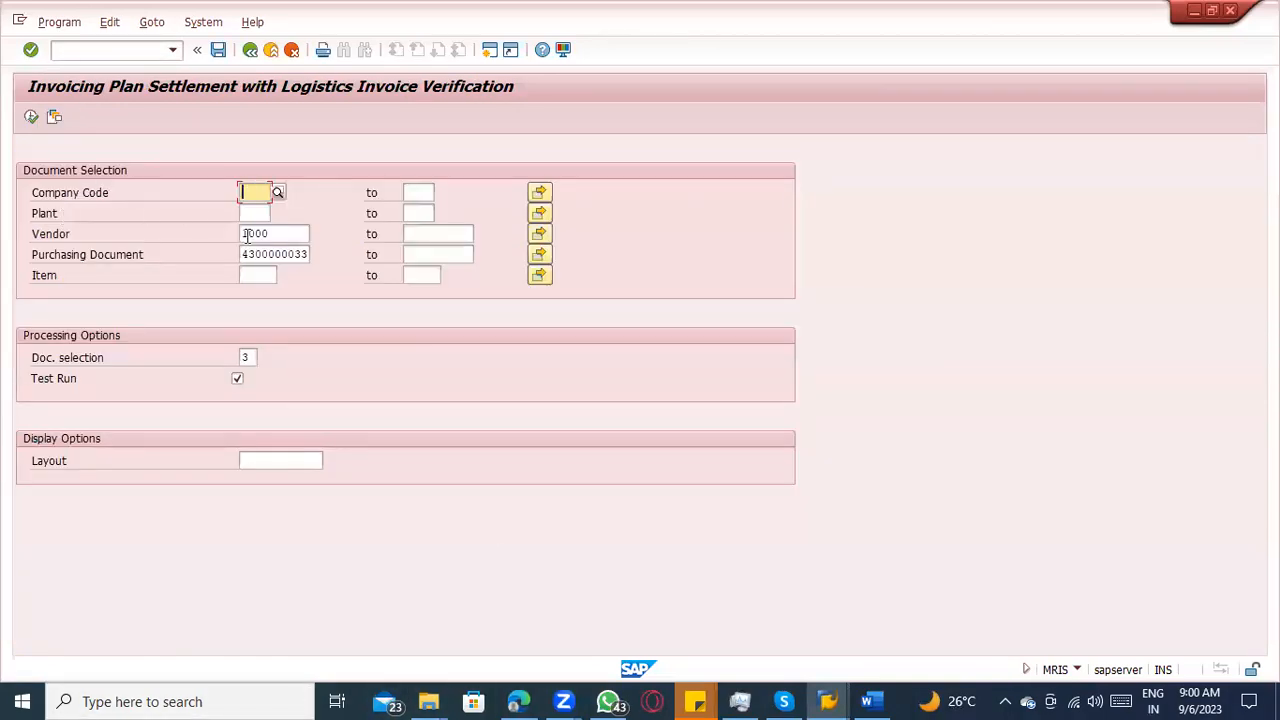
{"action": "left_click", "coordinate": [254, 254]}
{"action": "left_click", "coordinate": [296, 236]}
{"action": "left_click", "coordinate": [274, 275]}
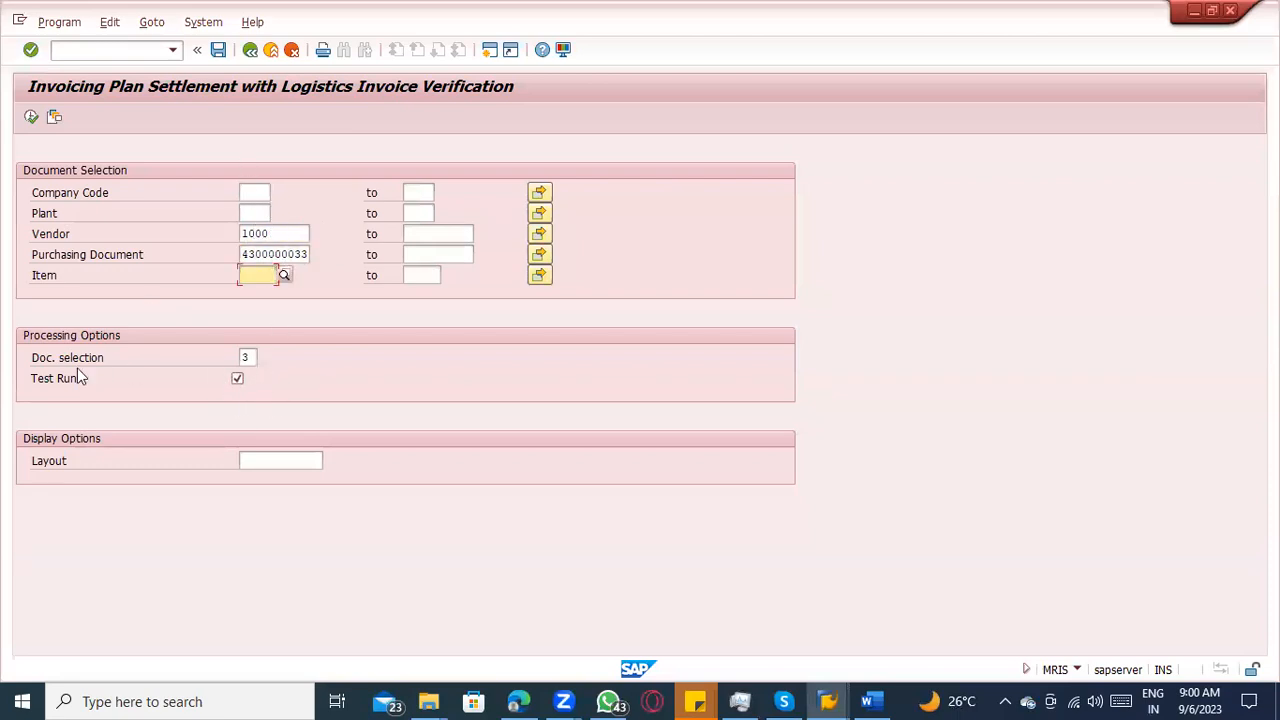
{"action": "left_click", "coordinate": [30, 119]}
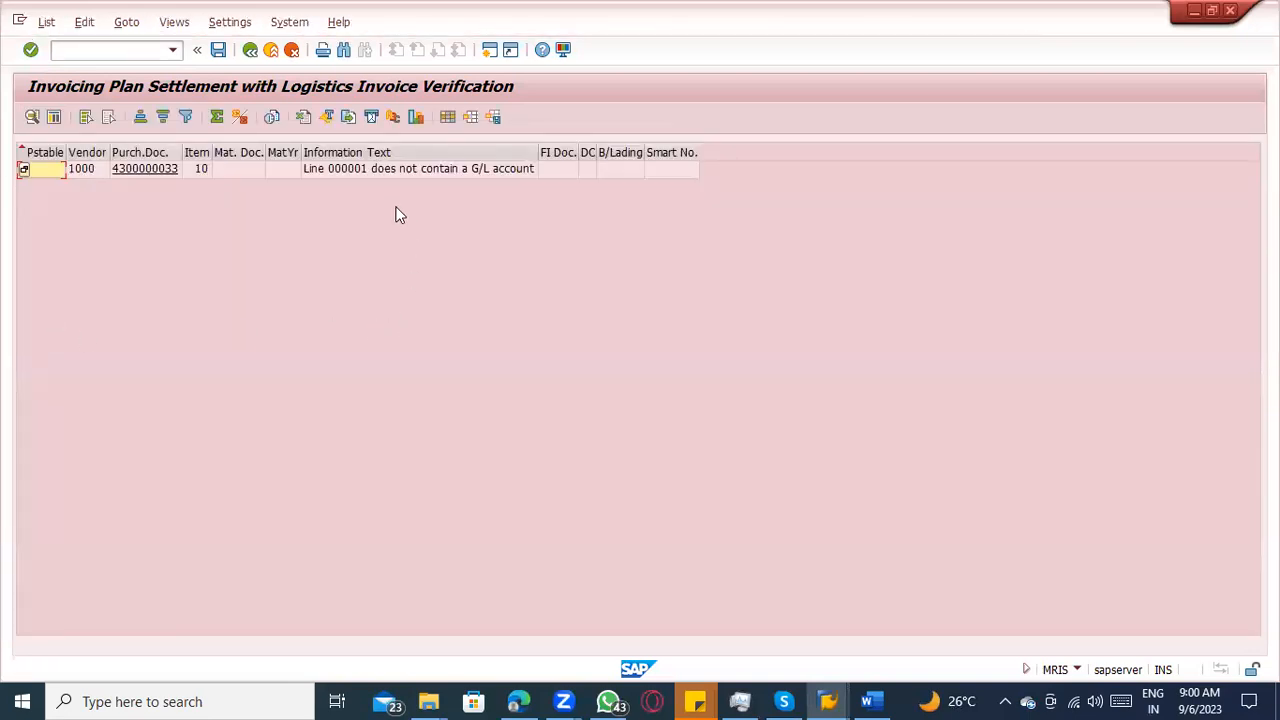
{"action": "left_click", "coordinate": [418, 170]}
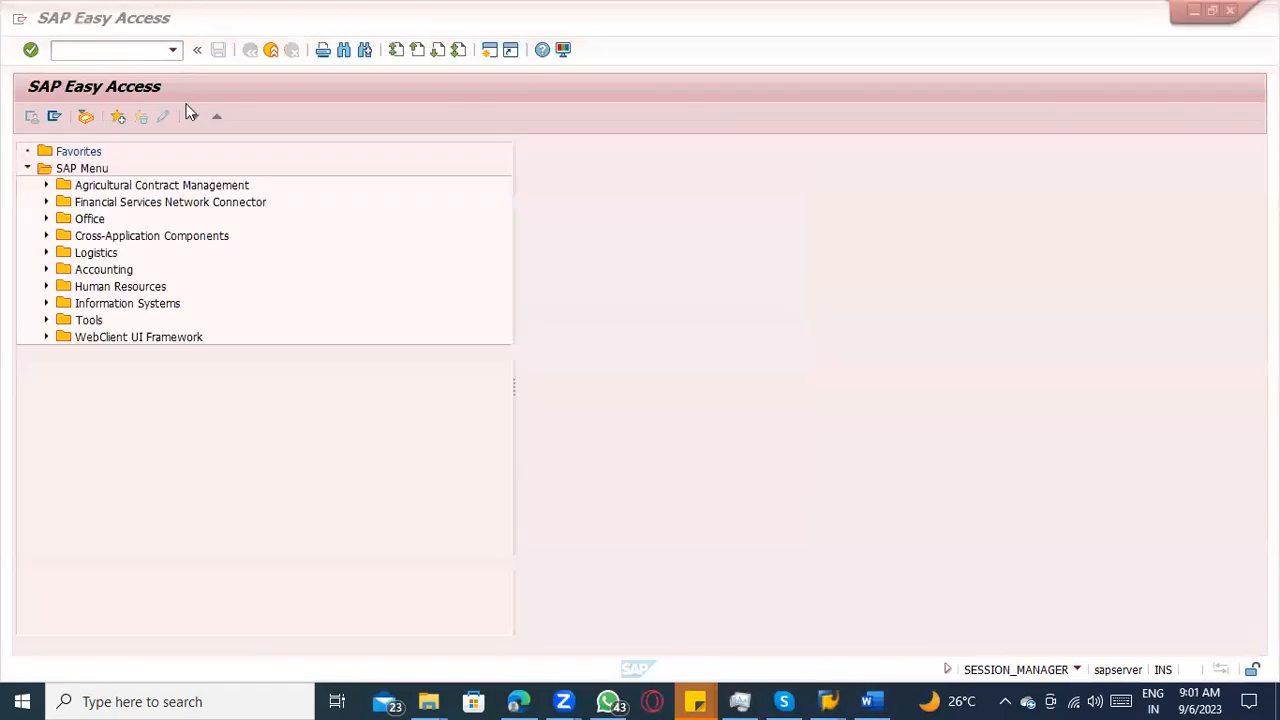
Run transaction ME22N in another session and load the saved framework order for changing.
{"action": "left_click", "coordinate": [123, 47]}
{"action": "type", "text": "/nme22n"}
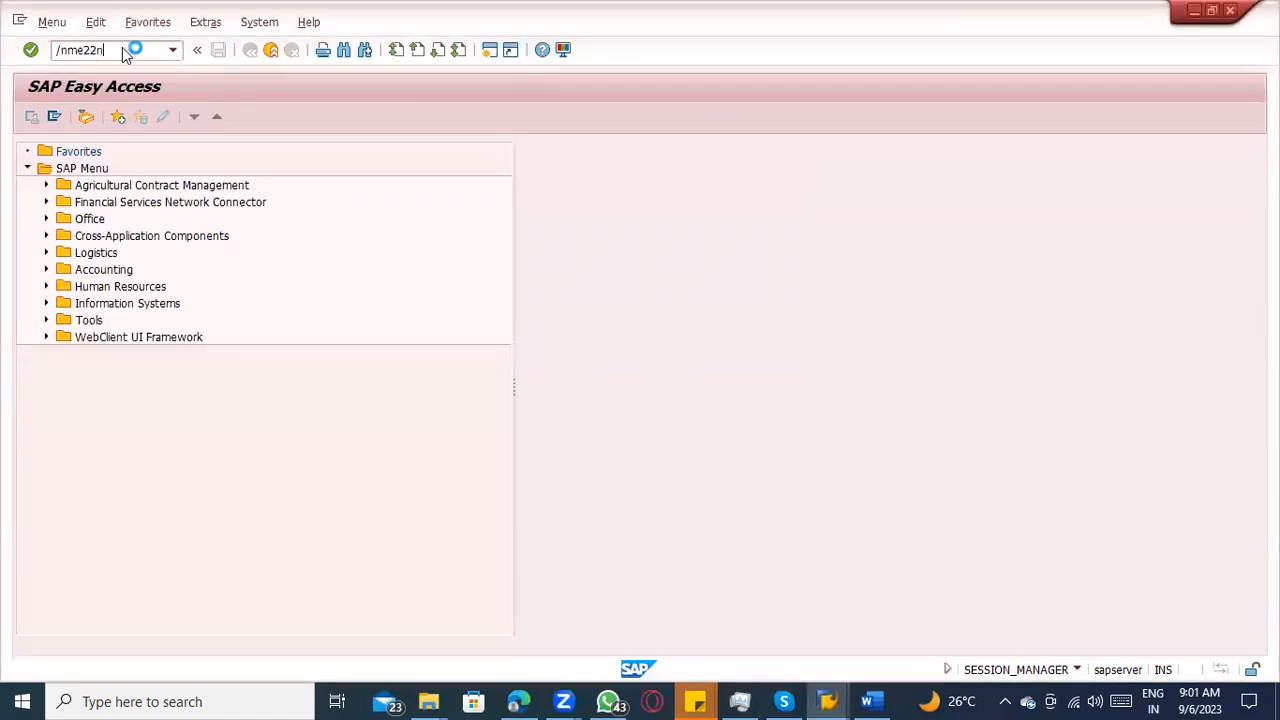
{"action": "key", "text": "Return"}
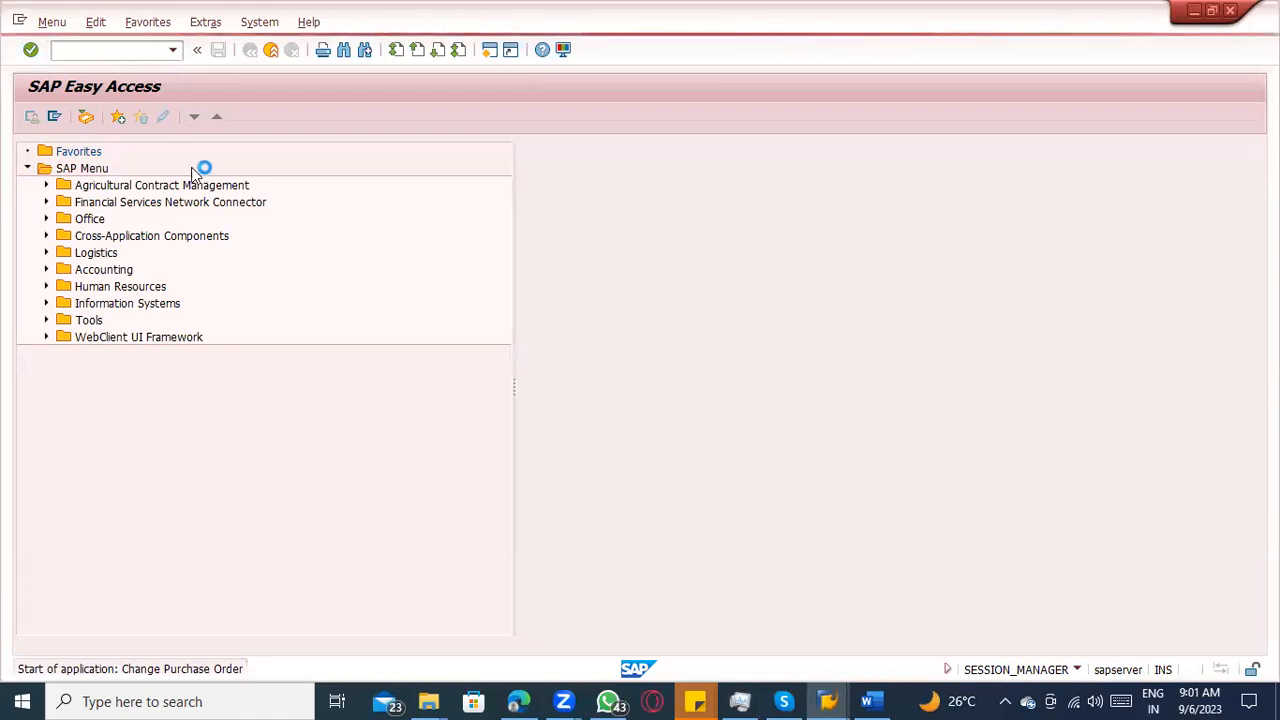
{"action": "left_click", "coordinate": [227, 117]}
{"action": "type", "text": "4300000033"}
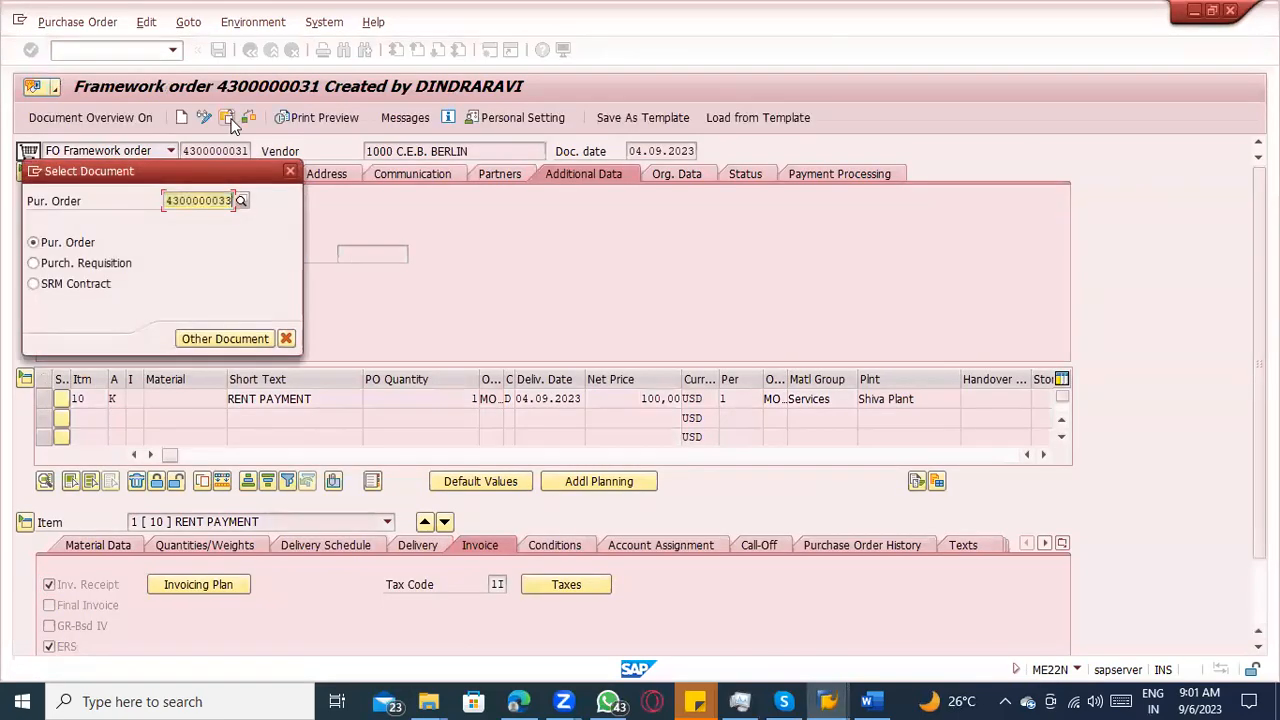
{"action": "key", "text": "Return"}
{"action": "key", "text": "Return"}
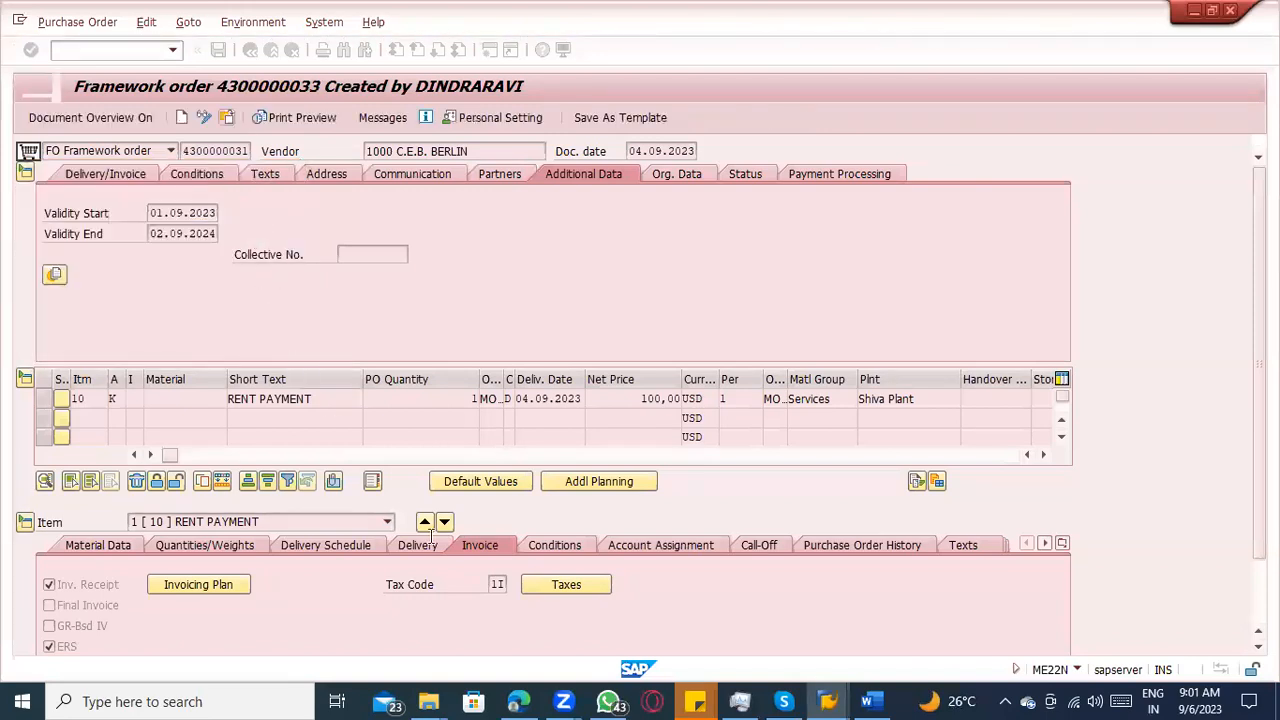
Exit the MRIS result list and reload the saved framework order in ME22N for editing.
{"action": "key", "text": "alt+Tab"}
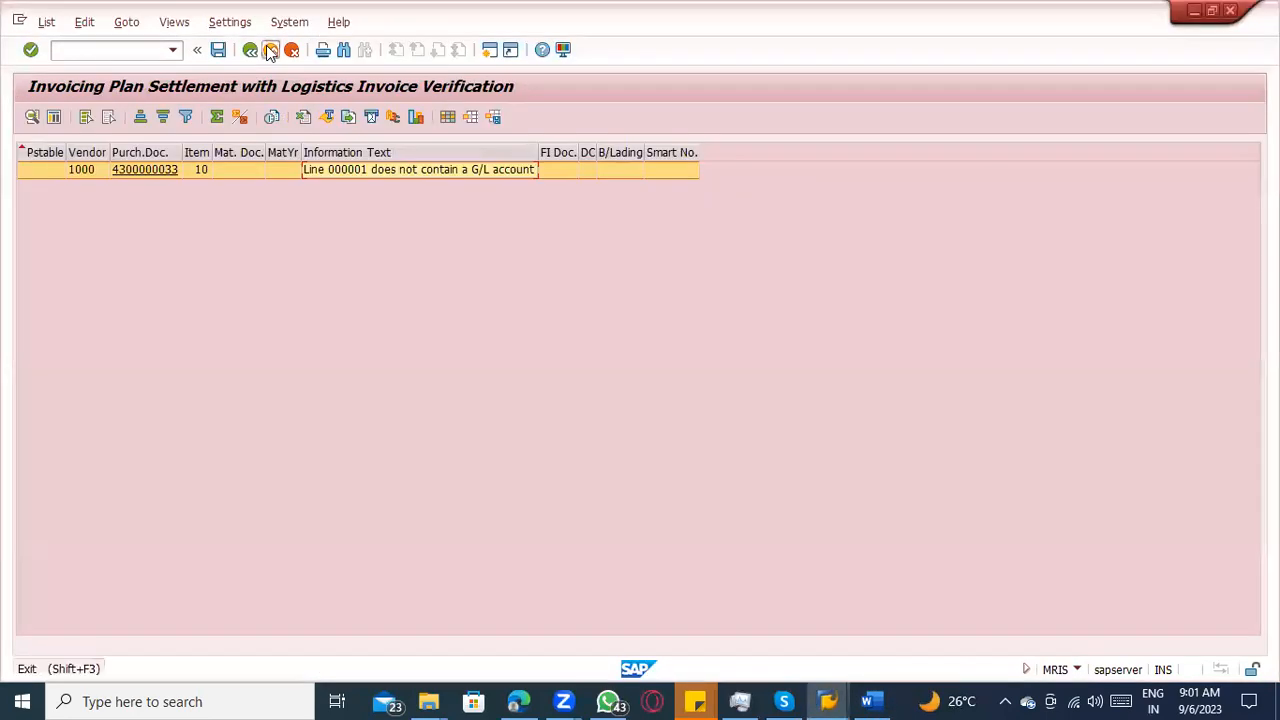
{"action": "left_click", "coordinate": [270, 52]}
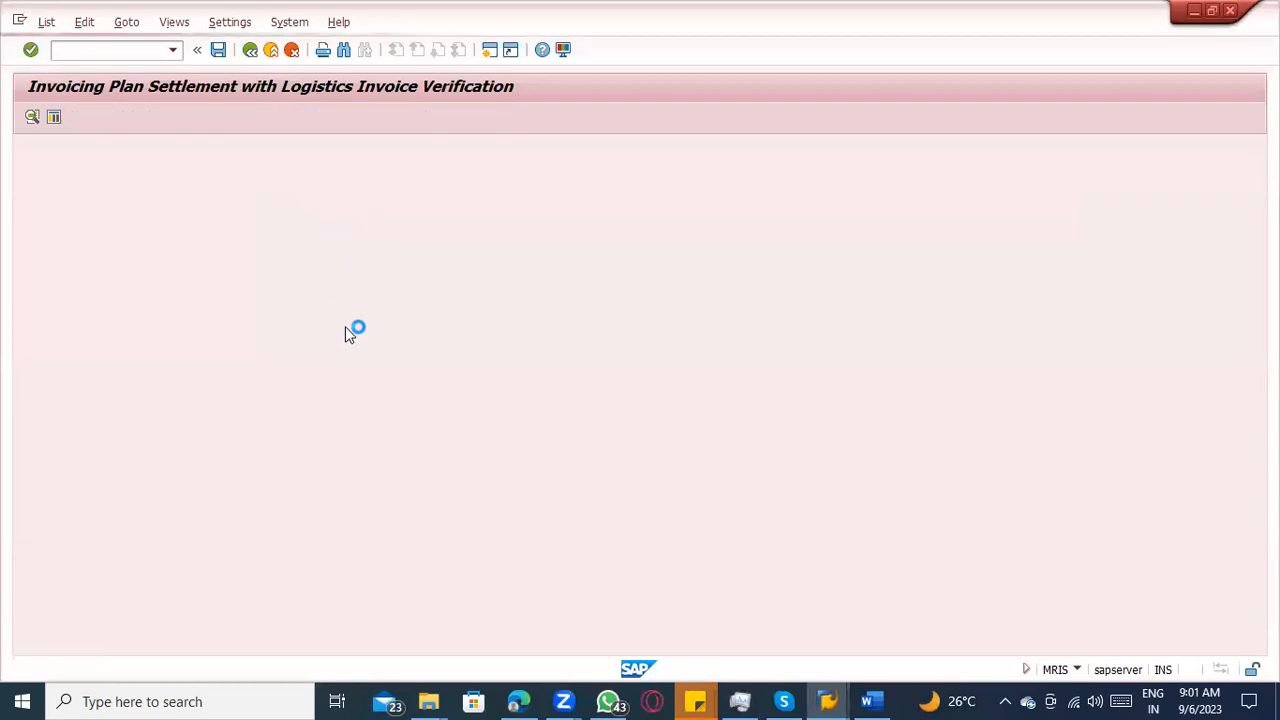
{"action": "key", "text": "alt+Tab"}
{"action": "key", "text": "alt+Tab"}
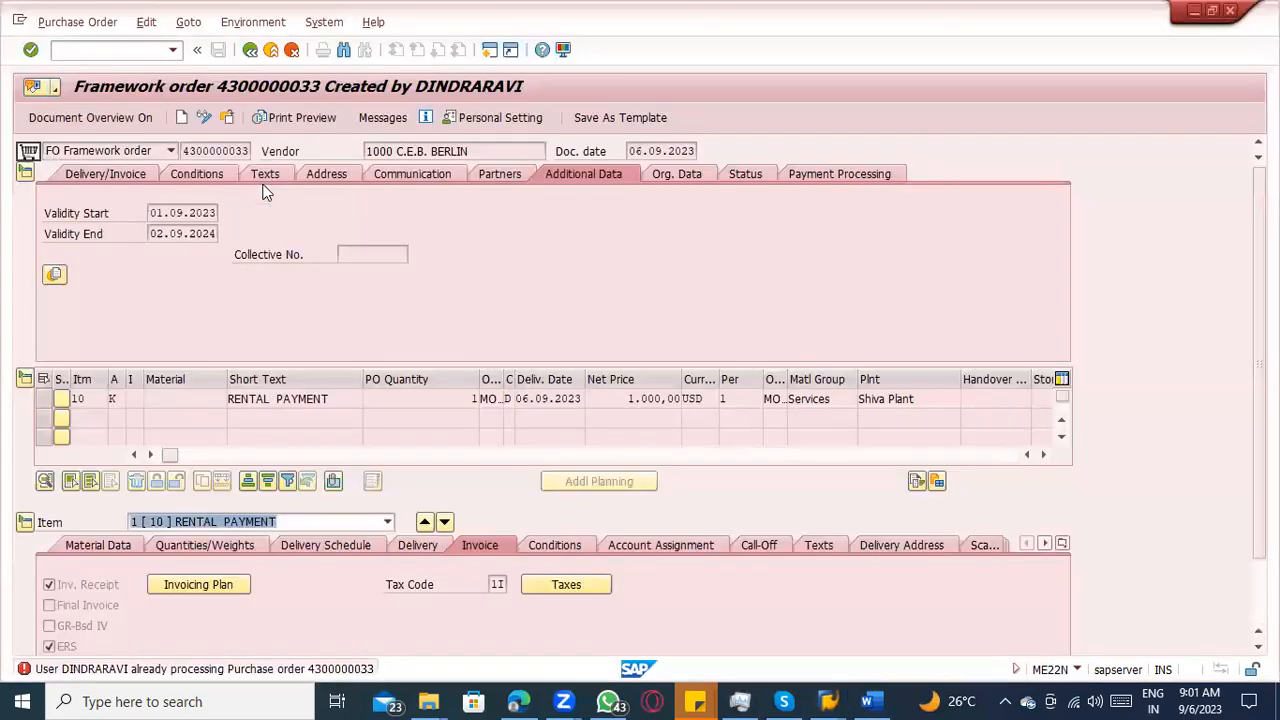
{"action": "left_click", "coordinate": [230, 118]}
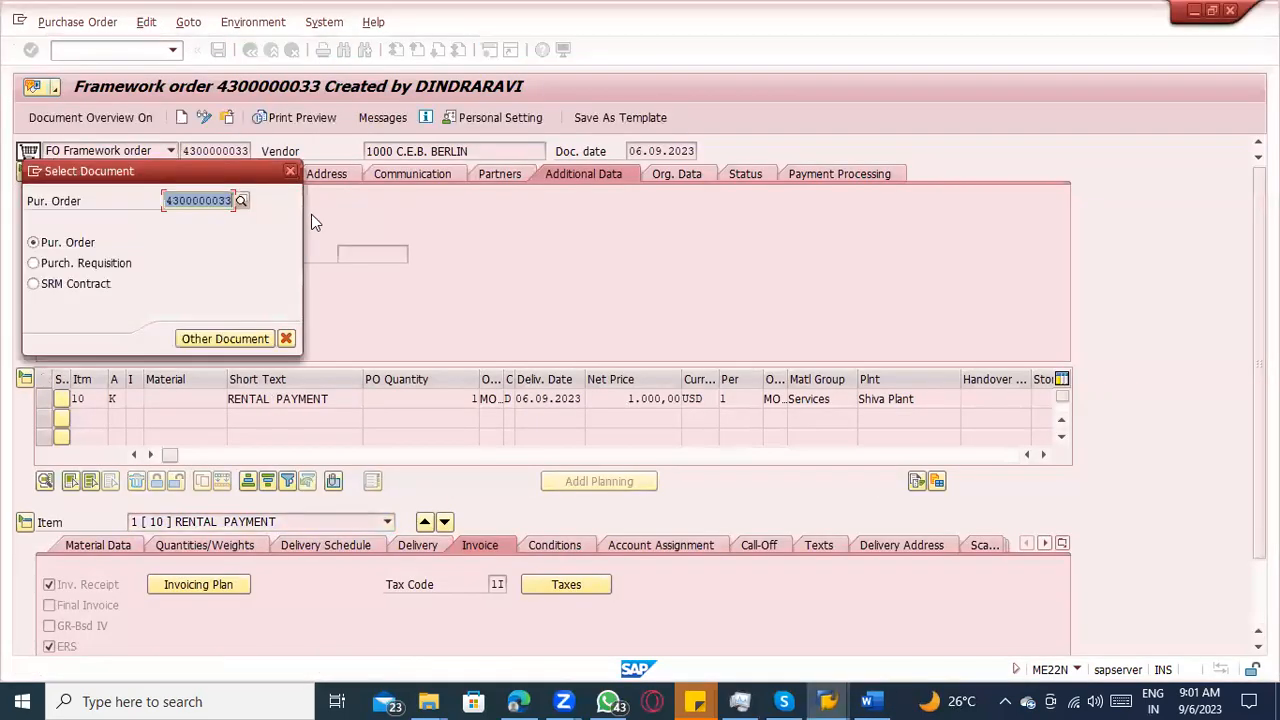
{"action": "key", "text": "Return"}
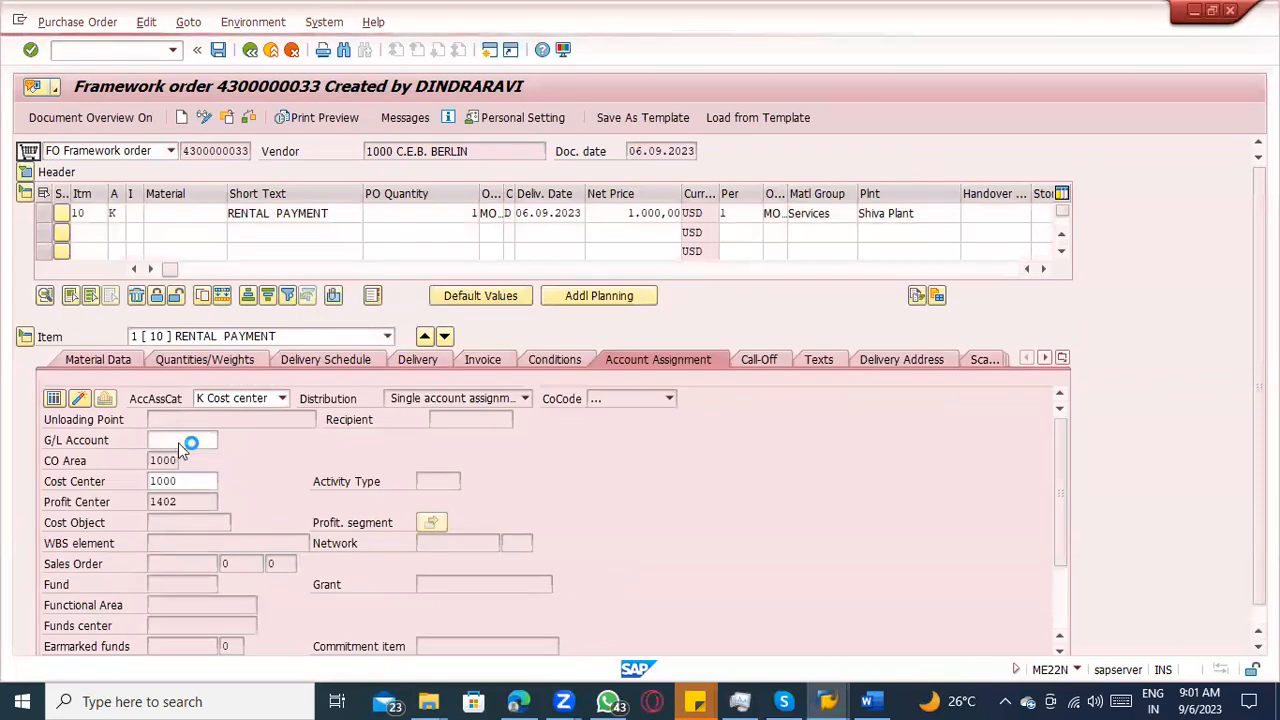
Assign G/L account 400000 to item 10's cost-center account assignment and save the order despite the system messages.
{"action": "left_click", "coordinate": [178, 440]}
{"action": "left_click", "coordinate": [184, 456]}
{"action": "key", "text": "ctrl+s"}
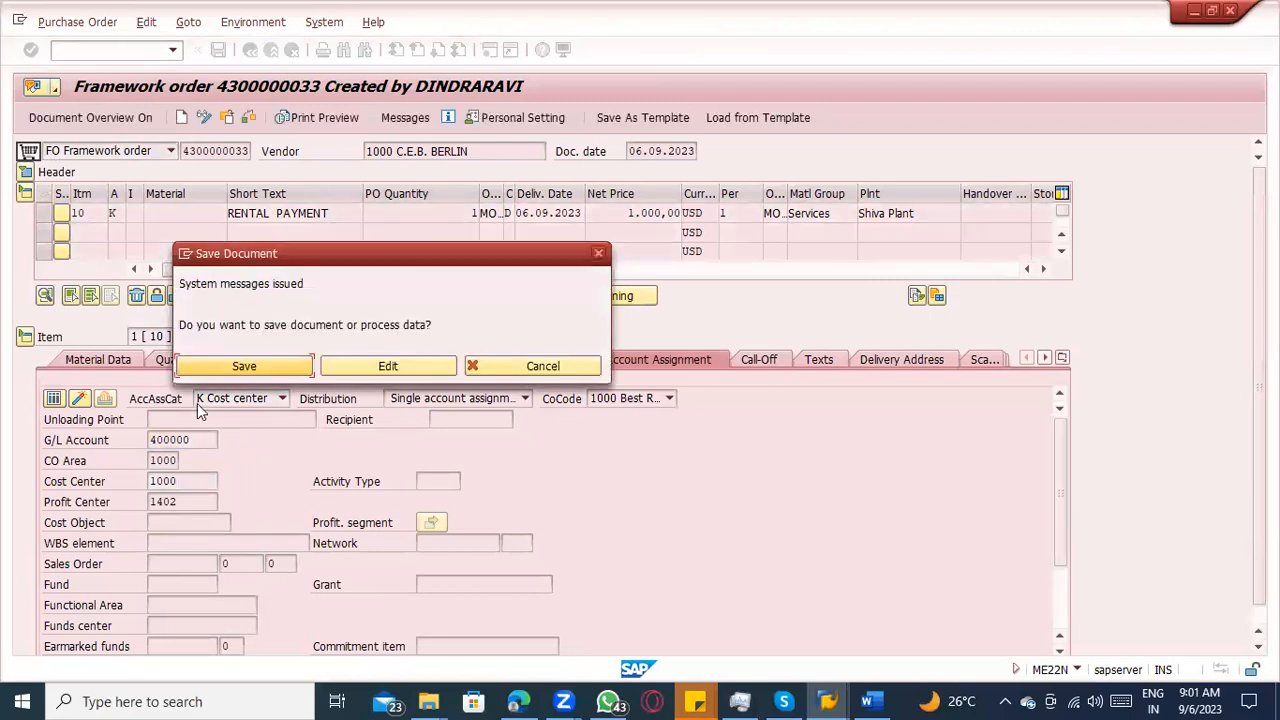
{"action": "left_click", "coordinate": [211, 374]}
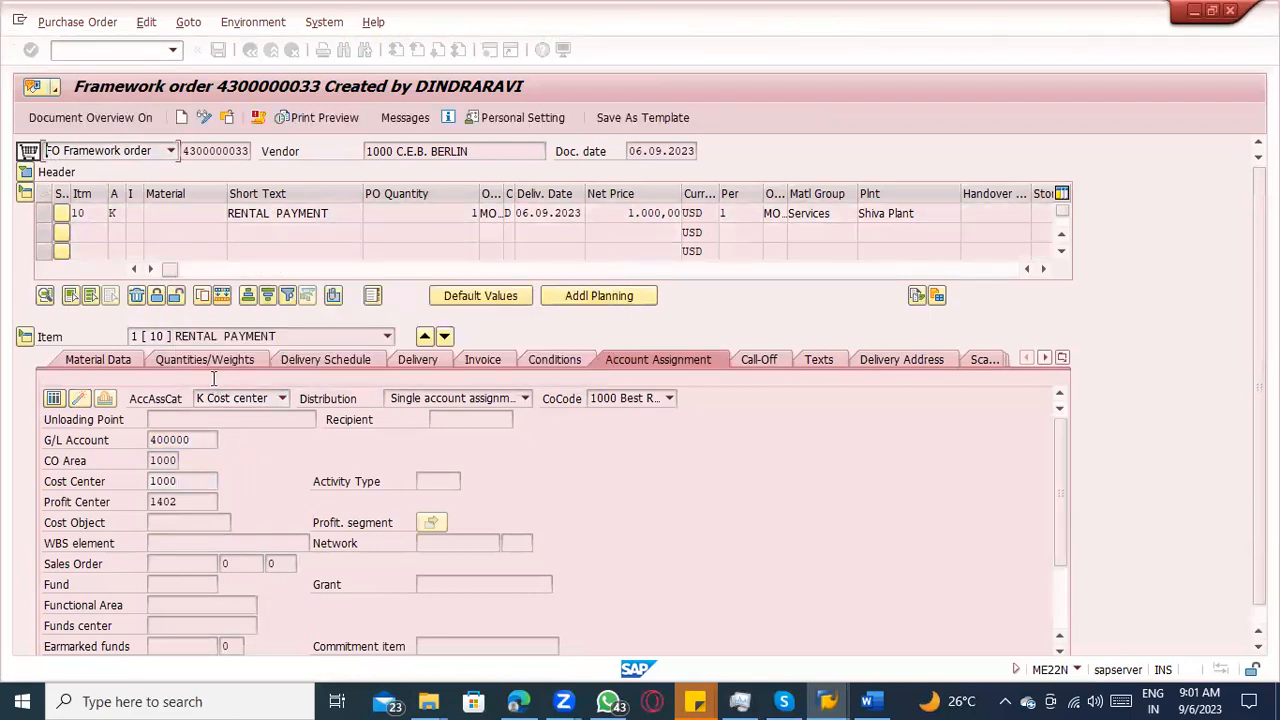
Return to the MRIS session, repeat the settlement test run for the framework order and check the result line.
{"action": "key", "text": "alt+Tab"}
{"action": "key", "text": "alt+Tab"}
{"action": "key", "text": "alt+Tab"}
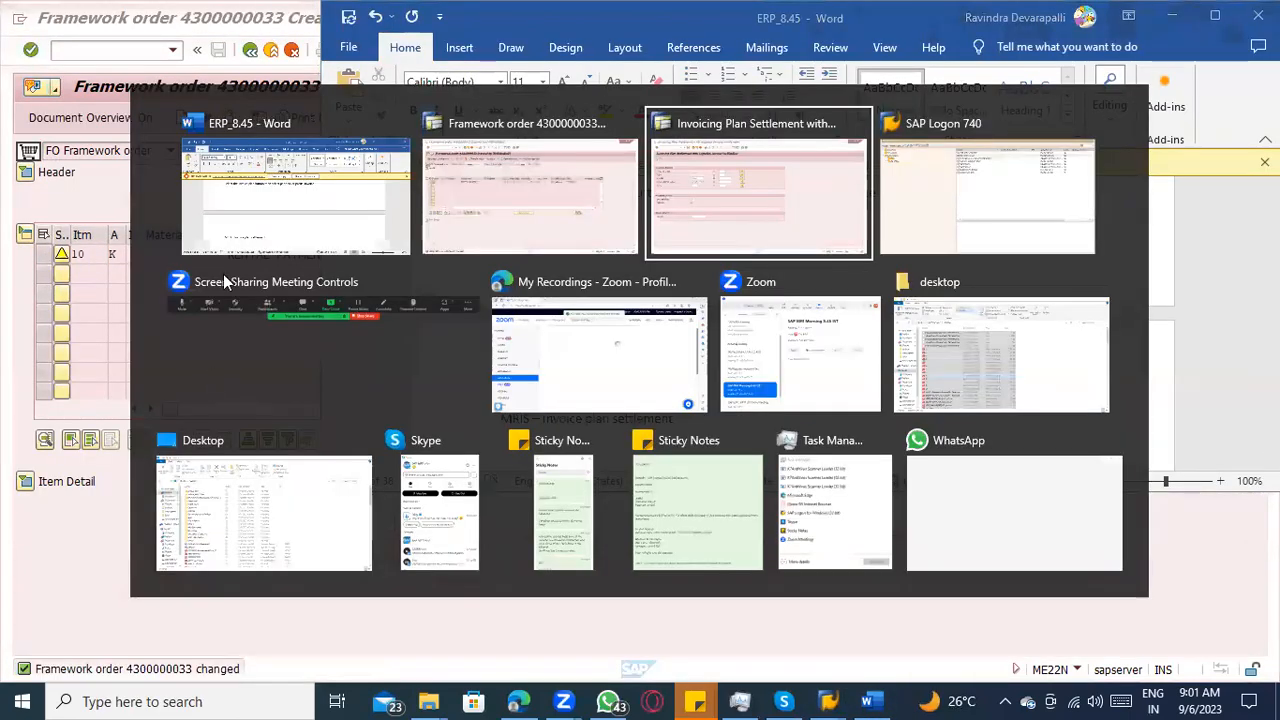
{"action": "left_click", "coordinate": [32, 120]}
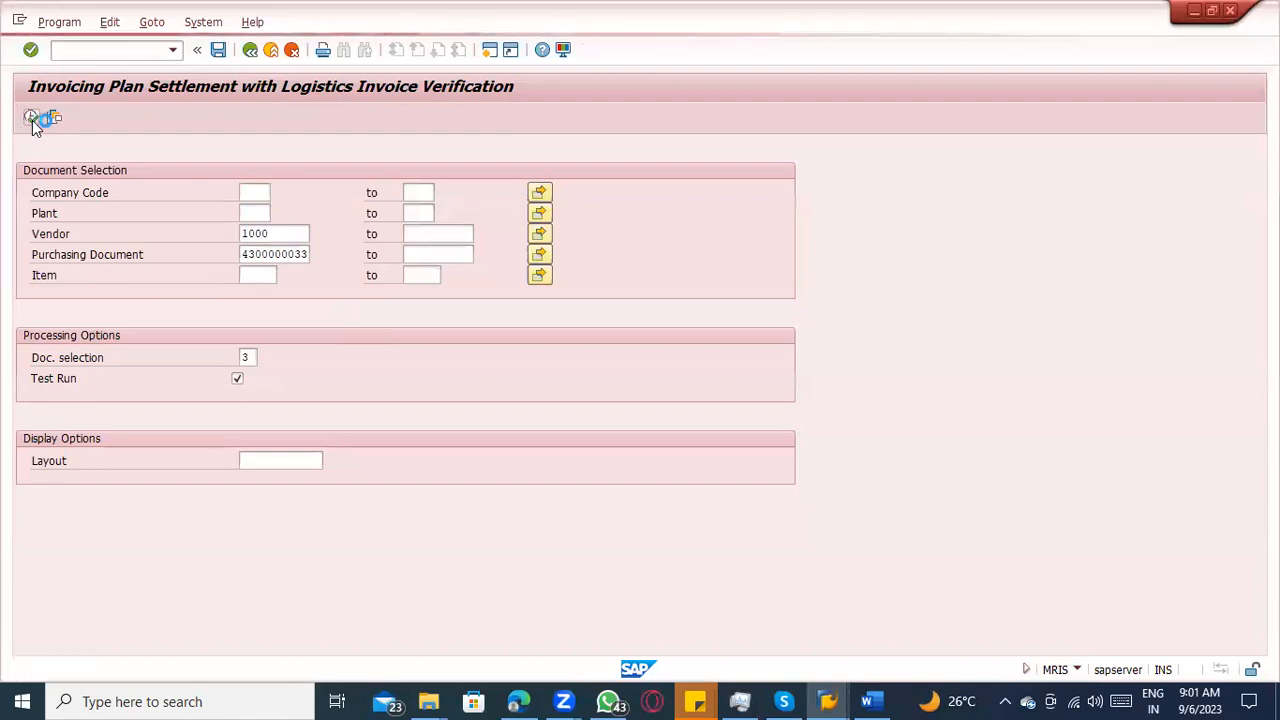
{"action": "left_click", "coordinate": [313, 170]}
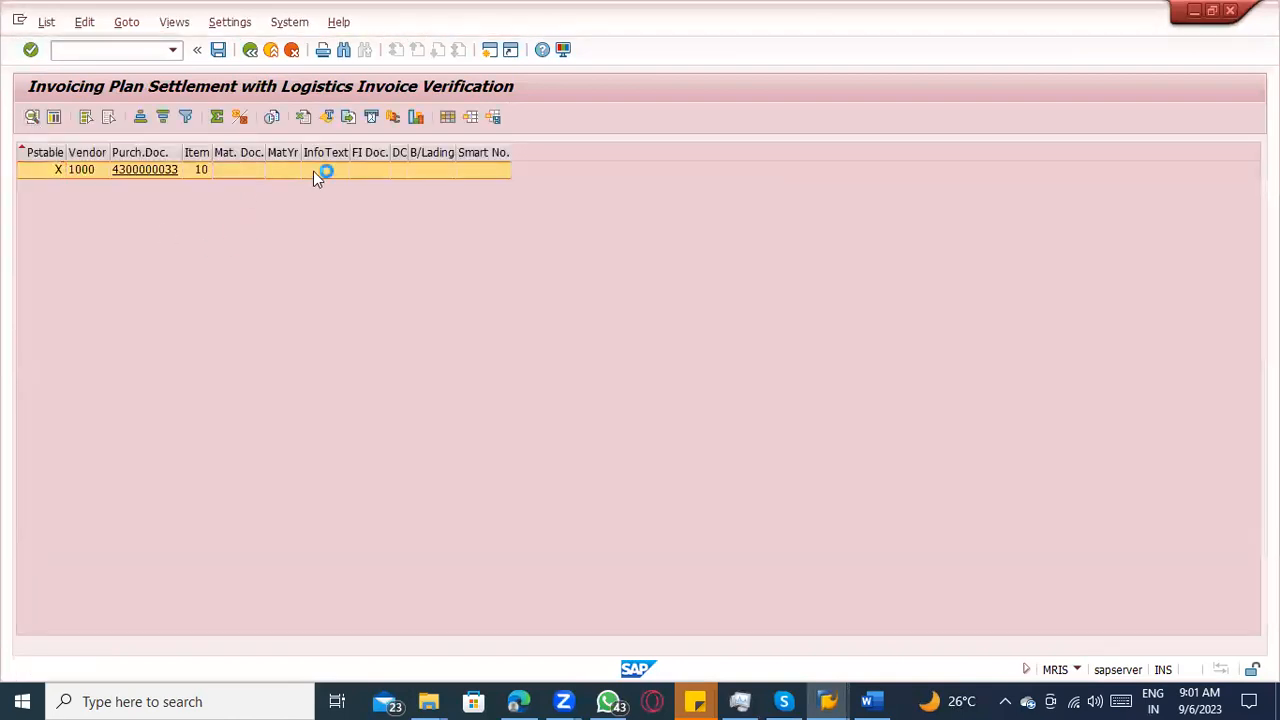
{"action": "left_click", "coordinate": [433, 171]}
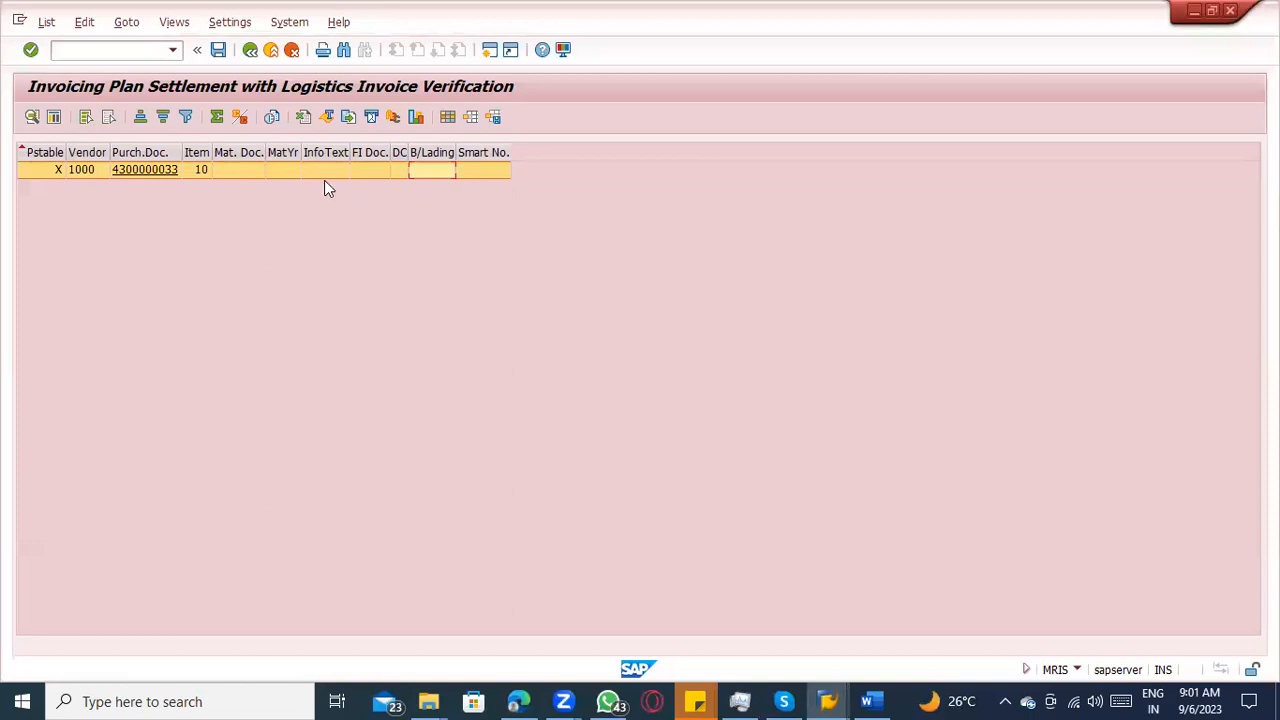
Set company code 1000, turn off the test run and execute the actual invoicing plan settlement.
{"action": "left_click", "coordinate": [250, 49]}
{"action": "left_click", "coordinate": [240, 379]}
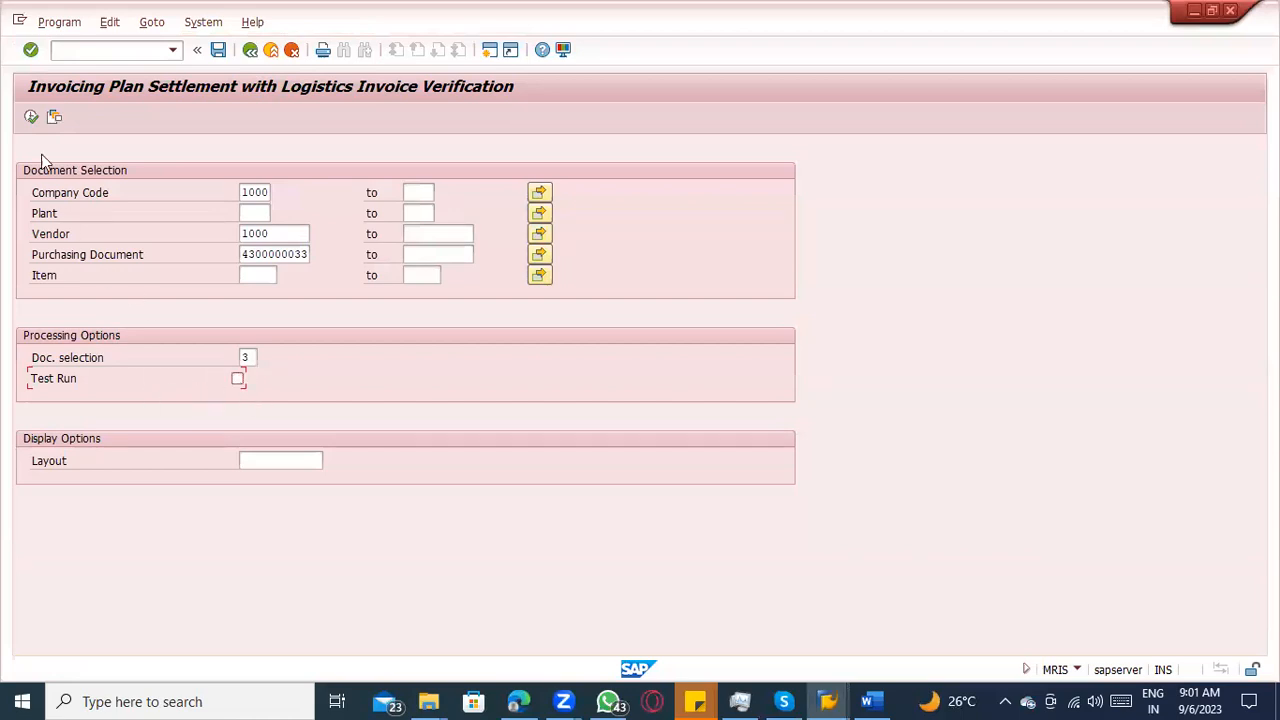
{"action": "left_click", "coordinate": [32, 118]}
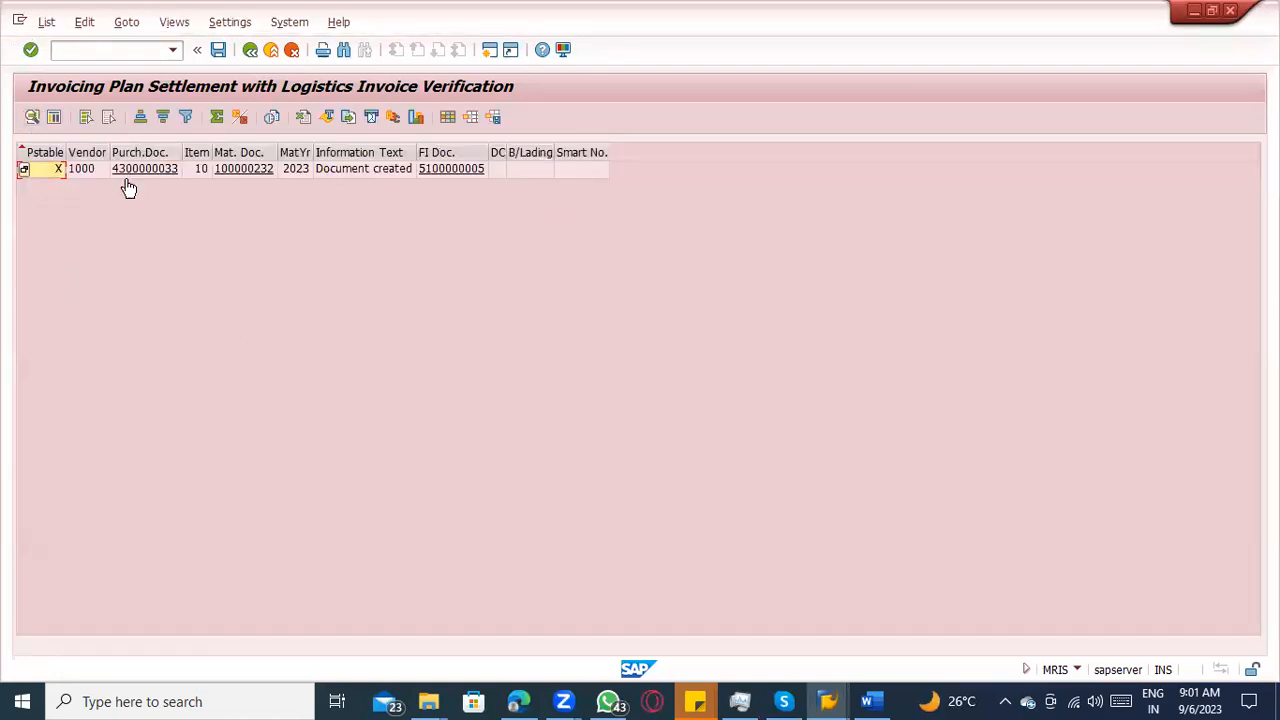
Open the settlement's FI document, inspect the vendor line and its amount, and return to the MRIS selection.
{"action": "left_click", "coordinate": [465, 172]}
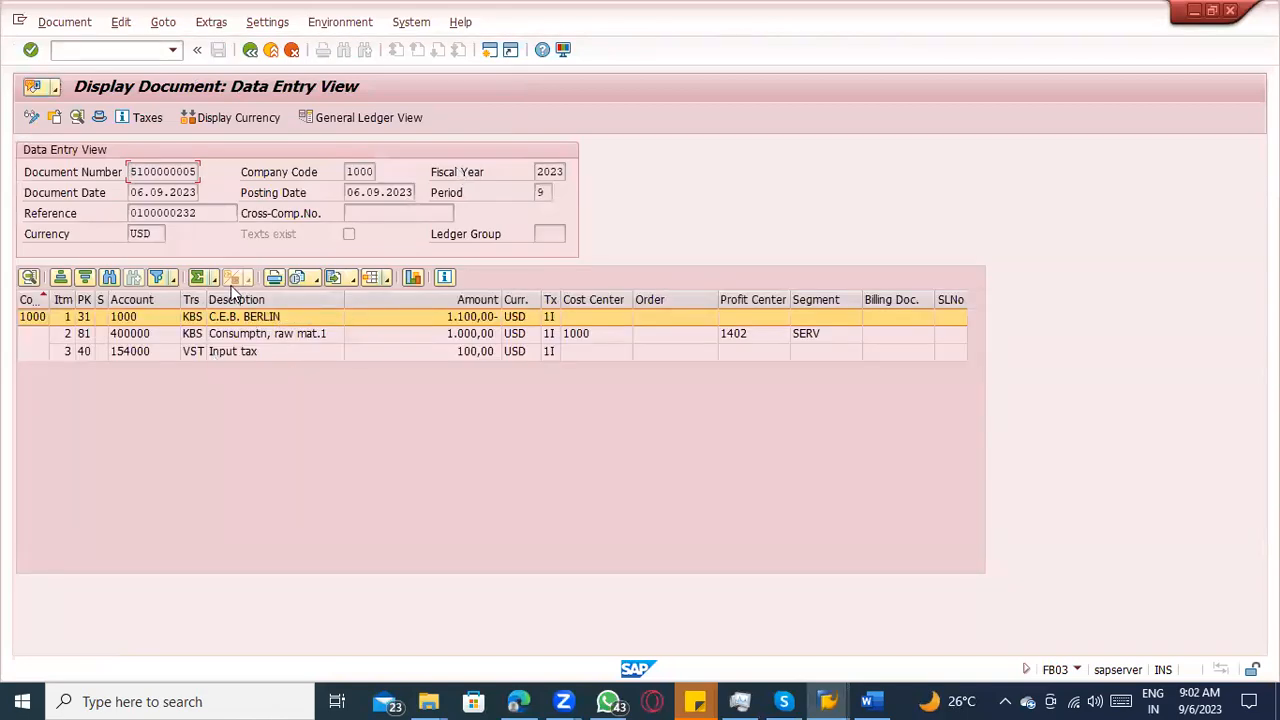
{"action": "left_click", "coordinate": [264, 322]}
{"action": "left_click", "coordinate": [478, 318]}
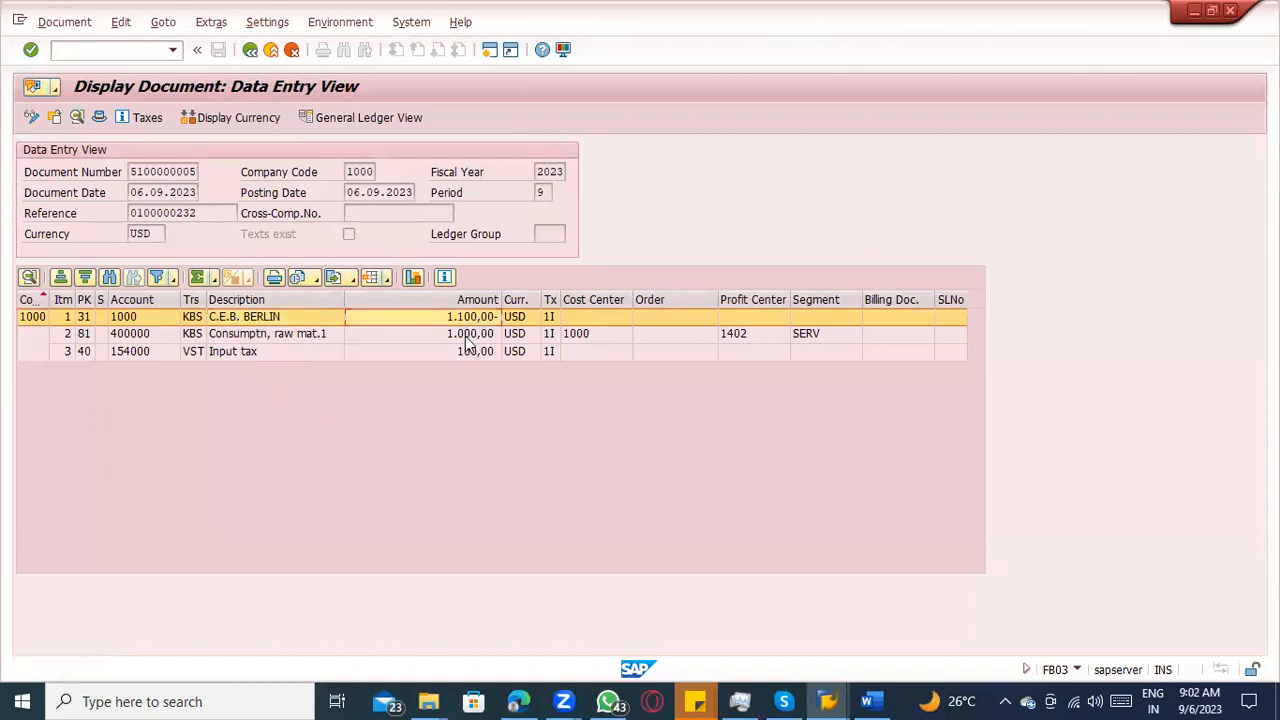
{"action": "left_click", "coordinate": [250, 49]}
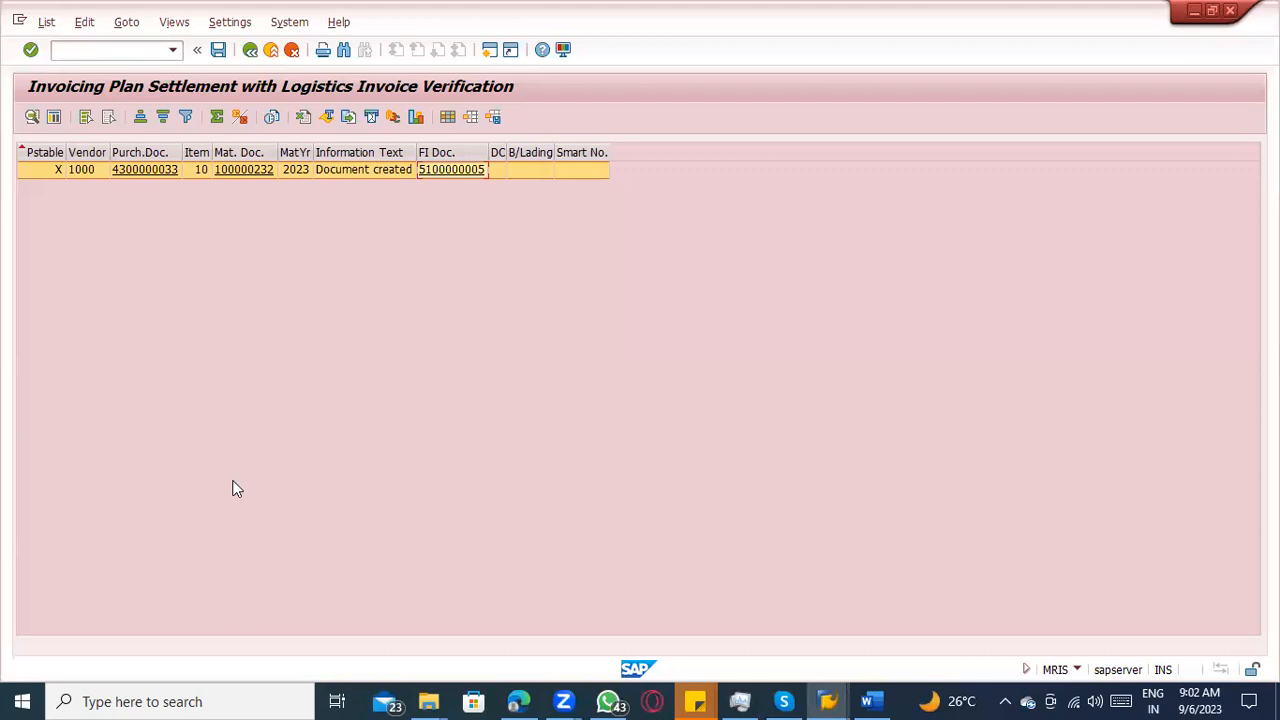
{"action": "left_click", "coordinate": [250, 50]}
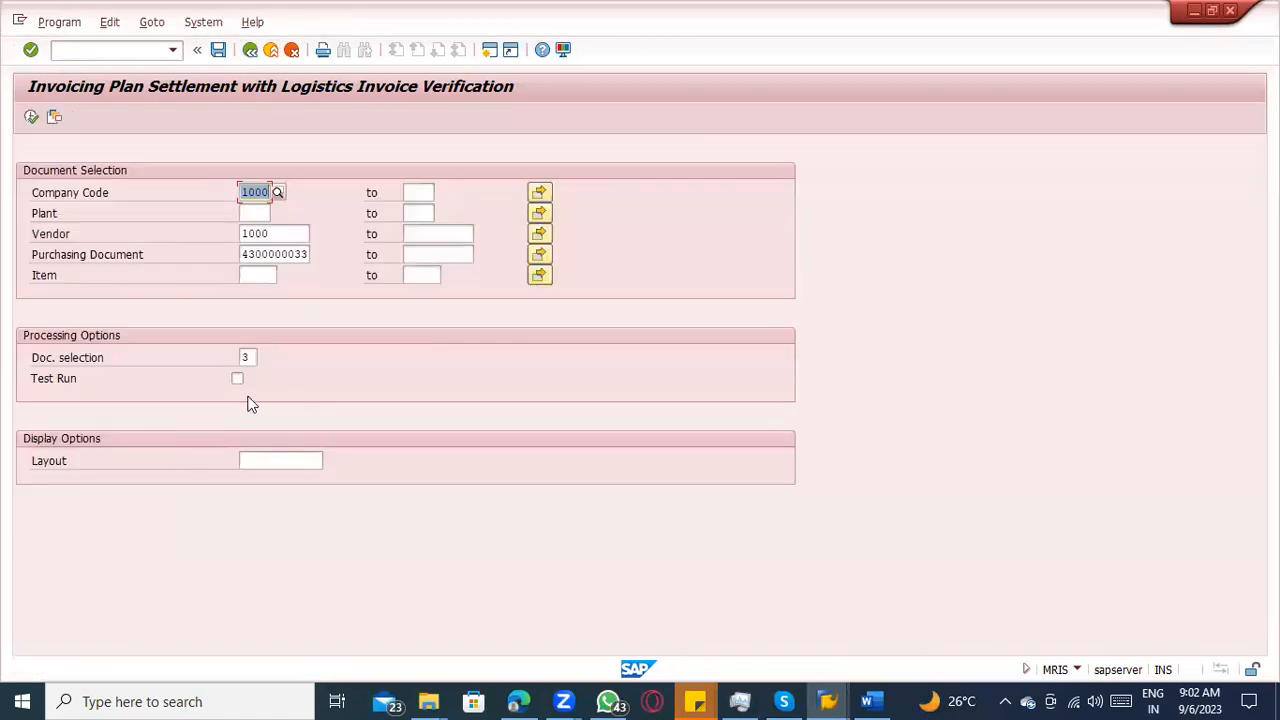
{"action": "left_click", "coordinate": [238, 378]}
{"action": "left_click", "coordinate": [238, 378]}
Run transaction NACE in a new session to display the conditions for output control.
{"action": "left_click", "coordinate": [104, 52]}
{"action": "type", "text": "/ona"}
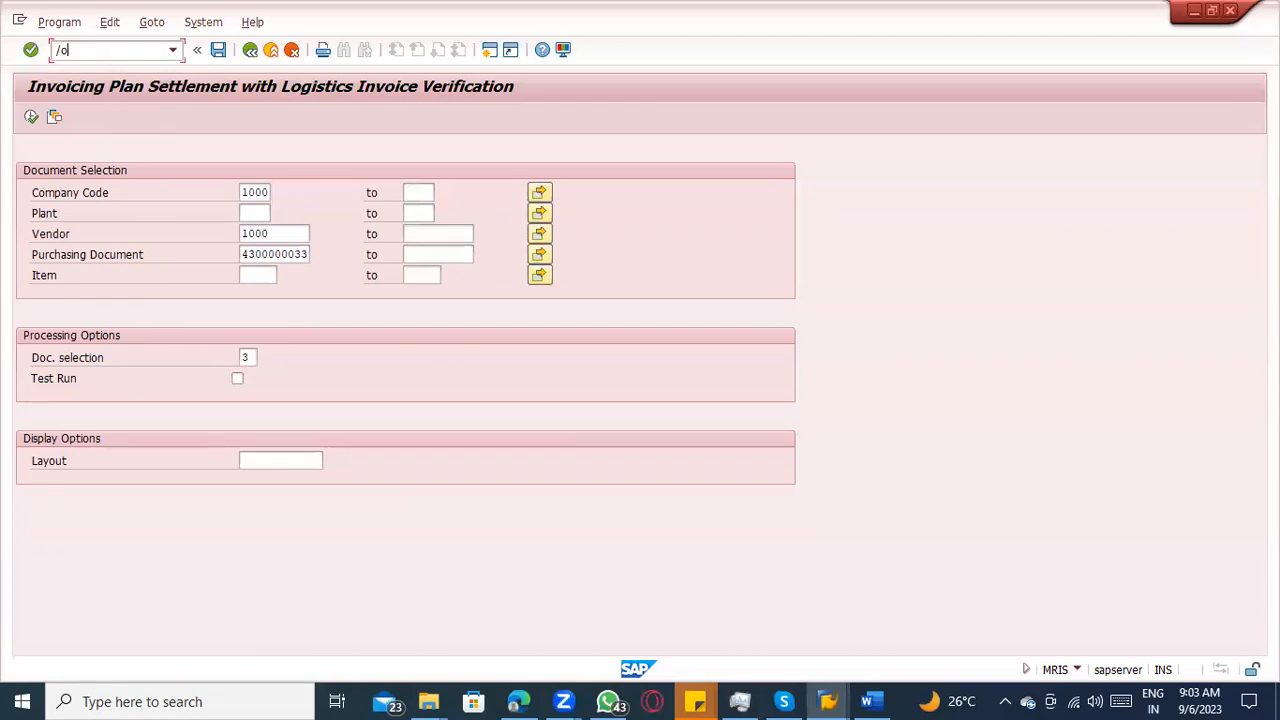
{"action": "type", "text": "ce"}
{"action": "key", "text": "Return"}
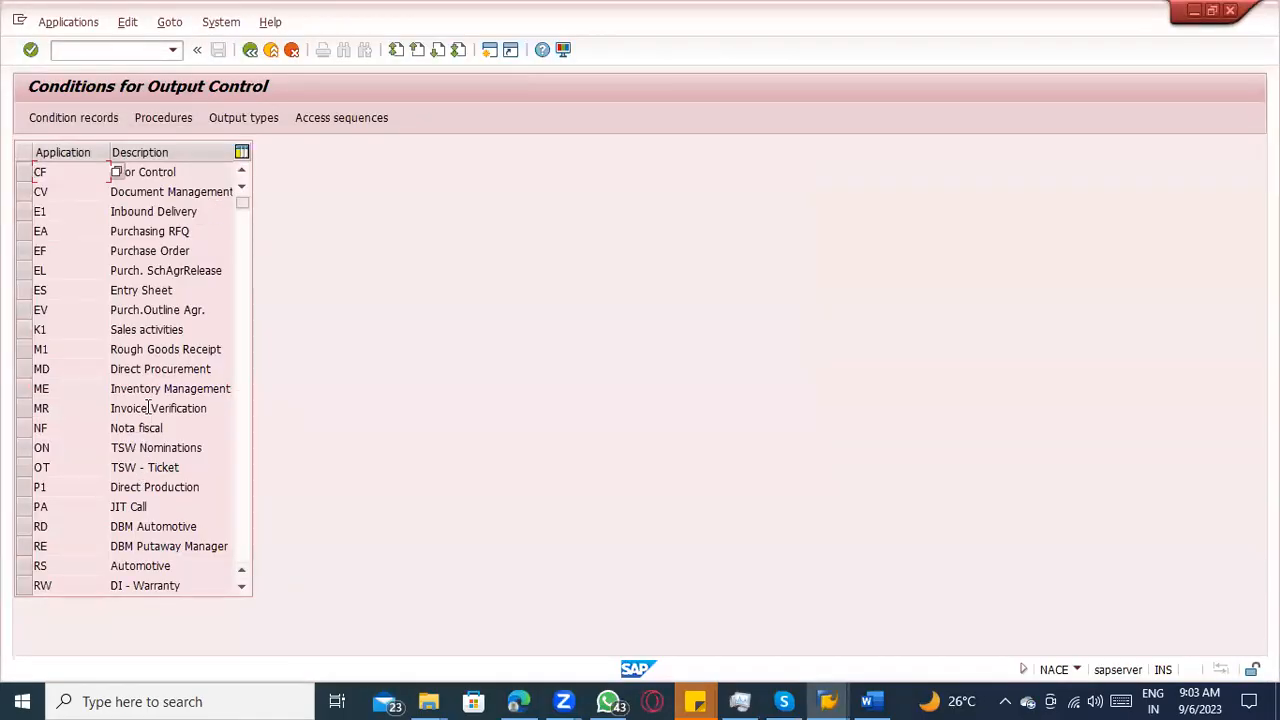
Display the output types of application MR Invoice Verification, look at INS and ERS, and return to output control.
{"action": "left_click", "coordinate": [24, 408]}
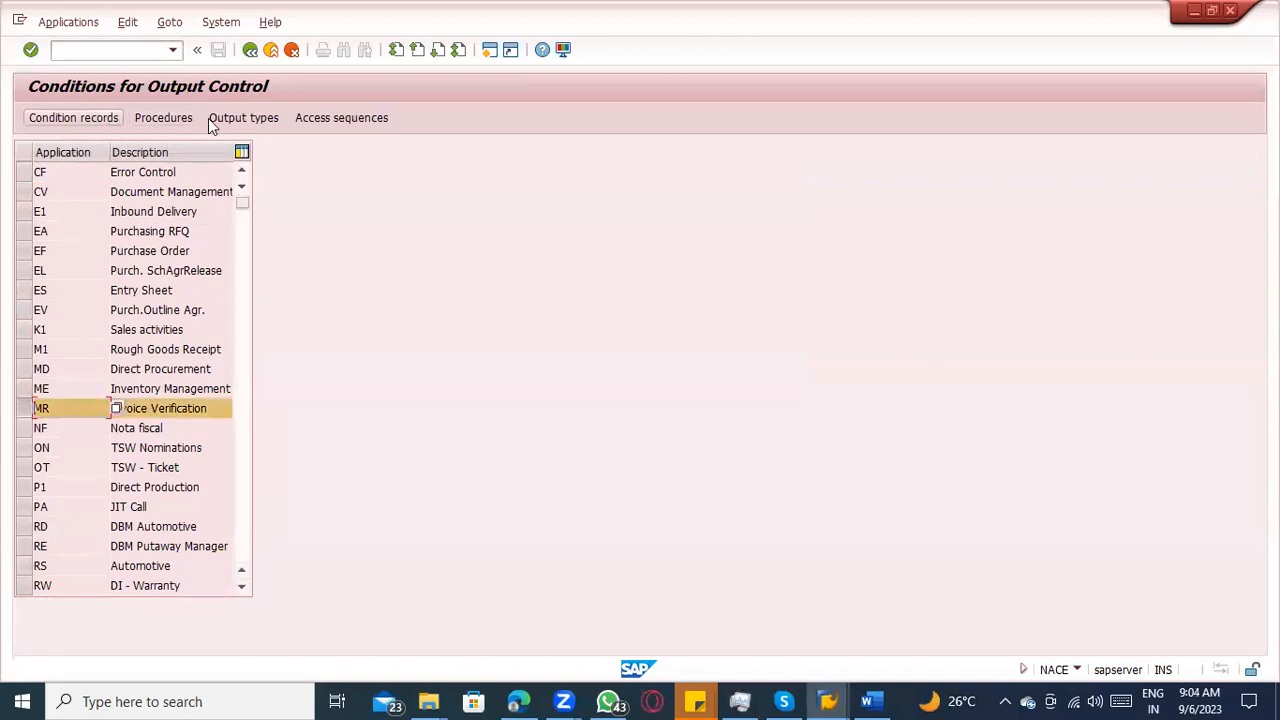
{"action": "left_click", "coordinate": [240, 118]}
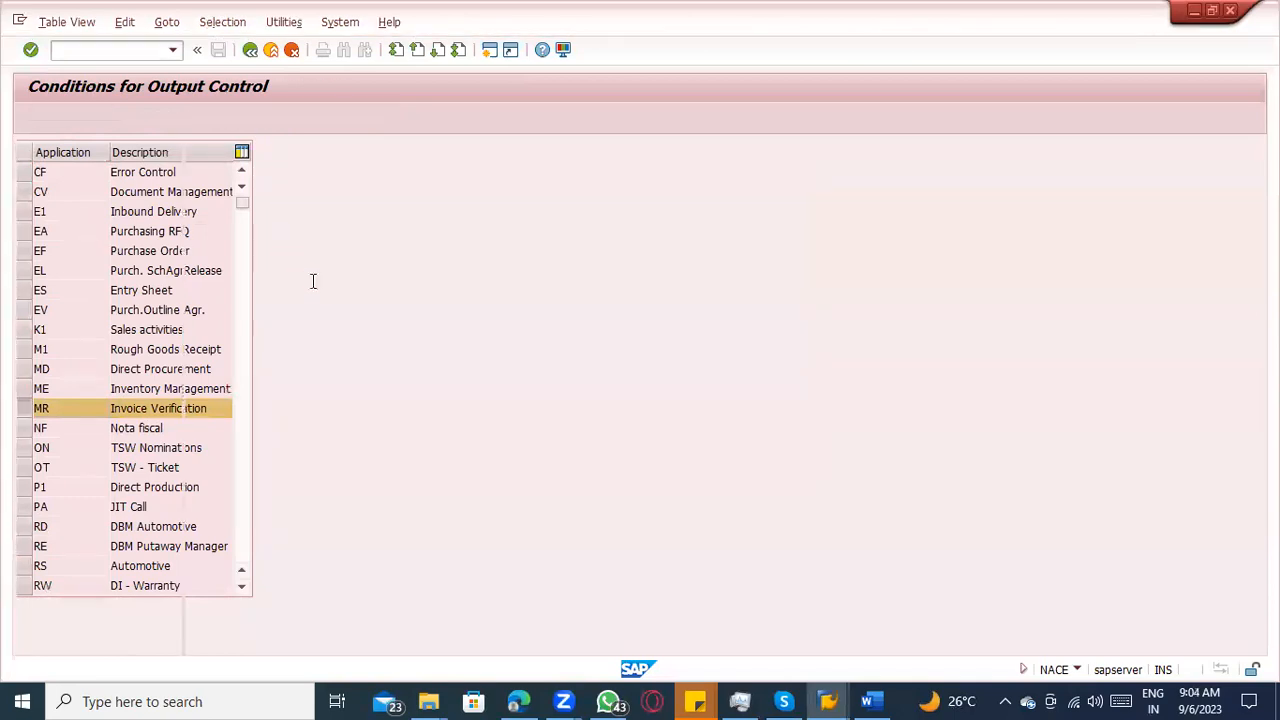
{"action": "left_click", "coordinate": [324, 293]}
{"action": "left_click", "coordinate": [204, 292]}
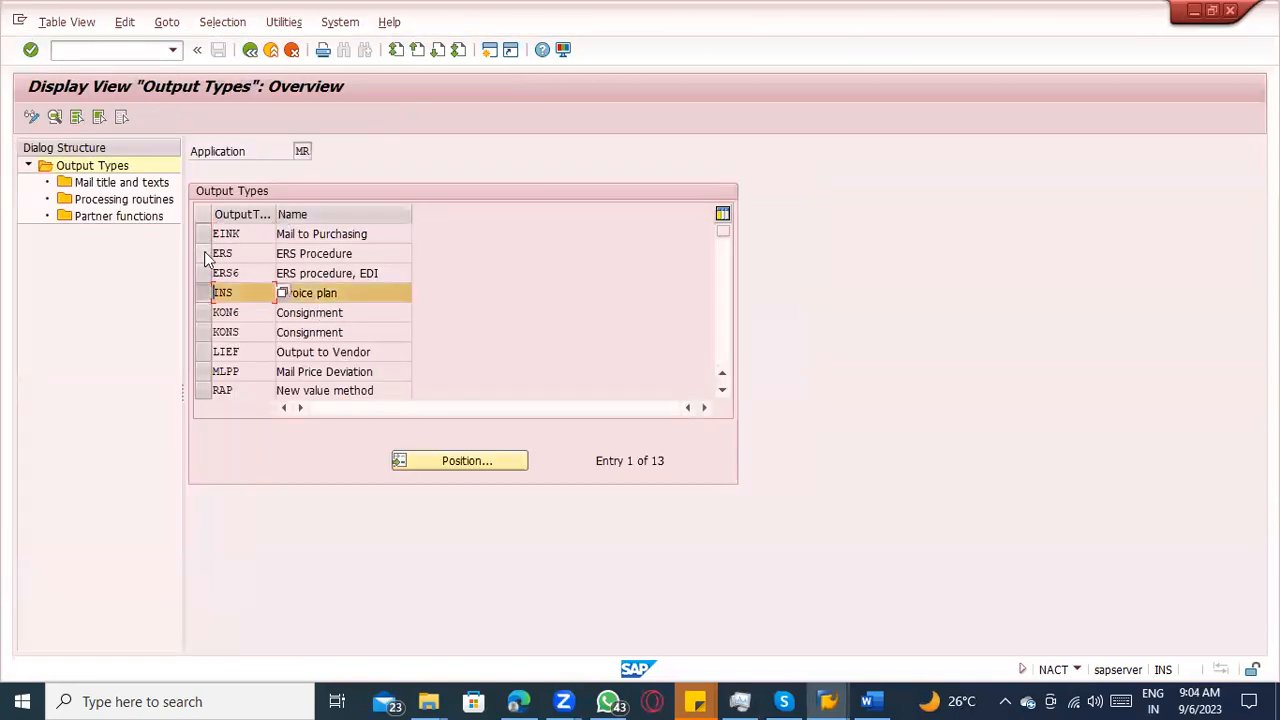
{"action": "left_click", "coordinate": [204, 253]}
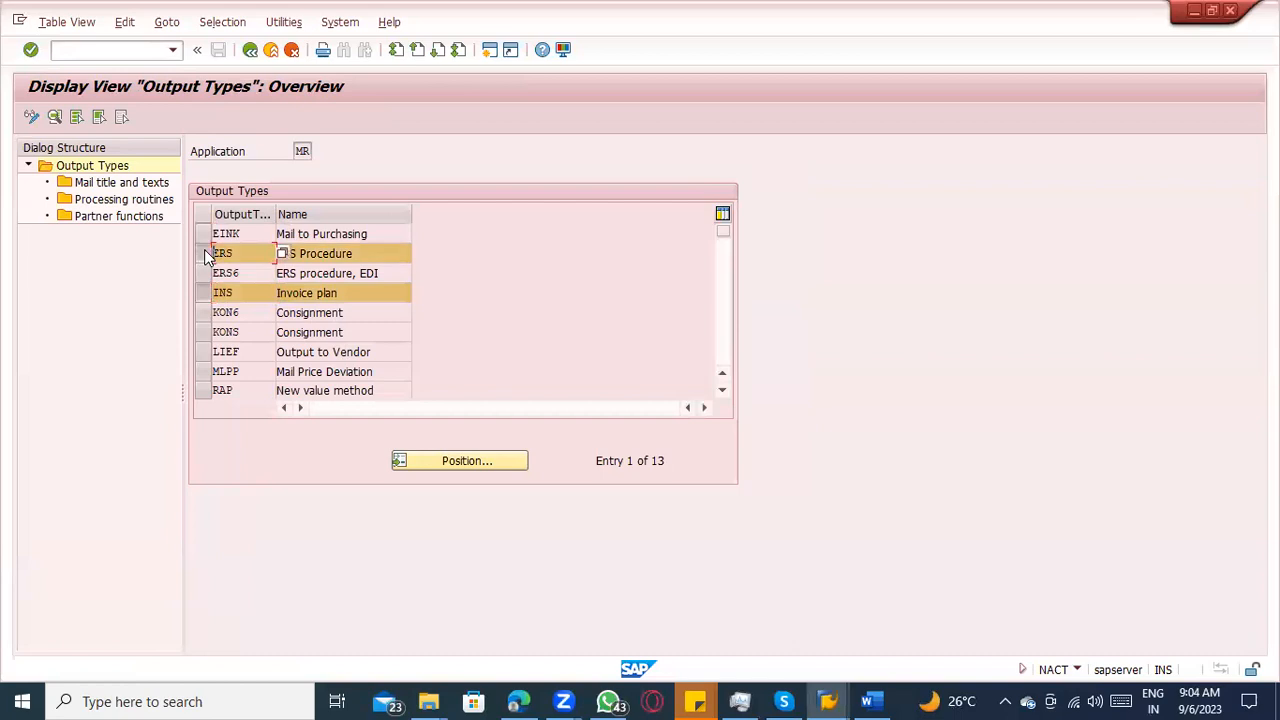
{"action": "left_click", "coordinate": [204, 253]}
{"action": "left_click", "coordinate": [199, 294]}
{"action": "left_click", "coordinate": [200, 294]}
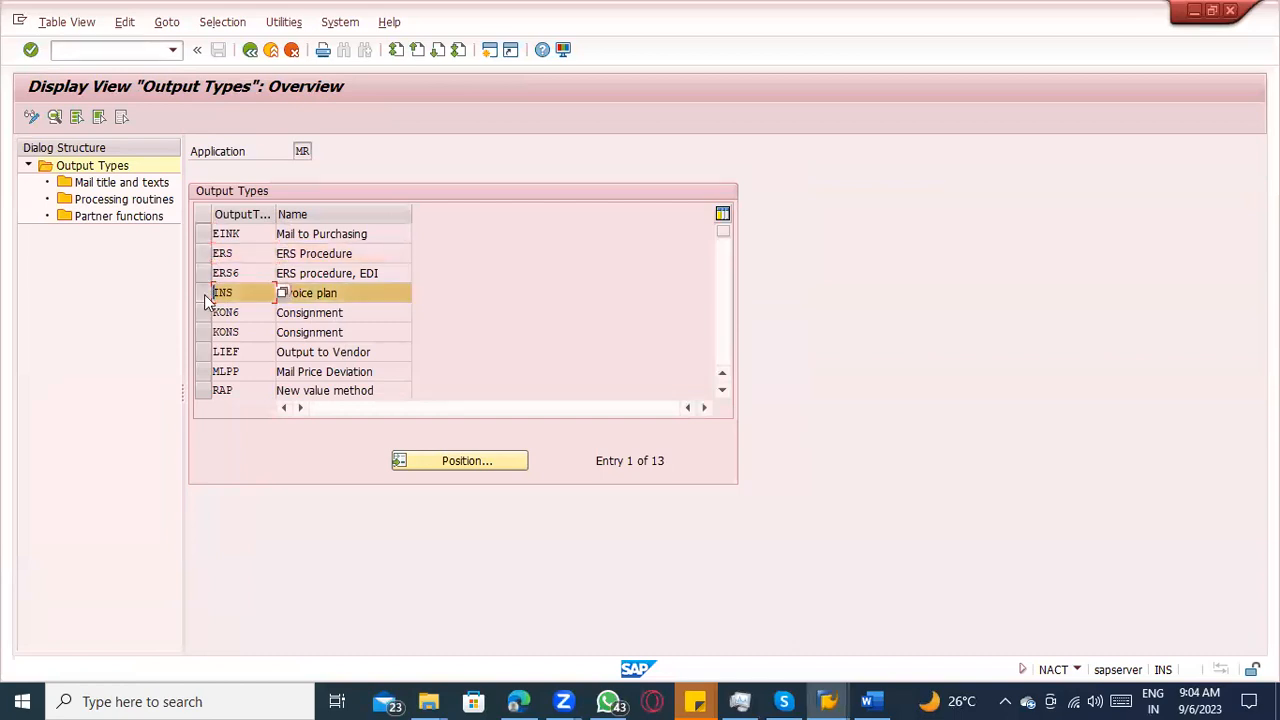
{"action": "key", "text": "F3"}
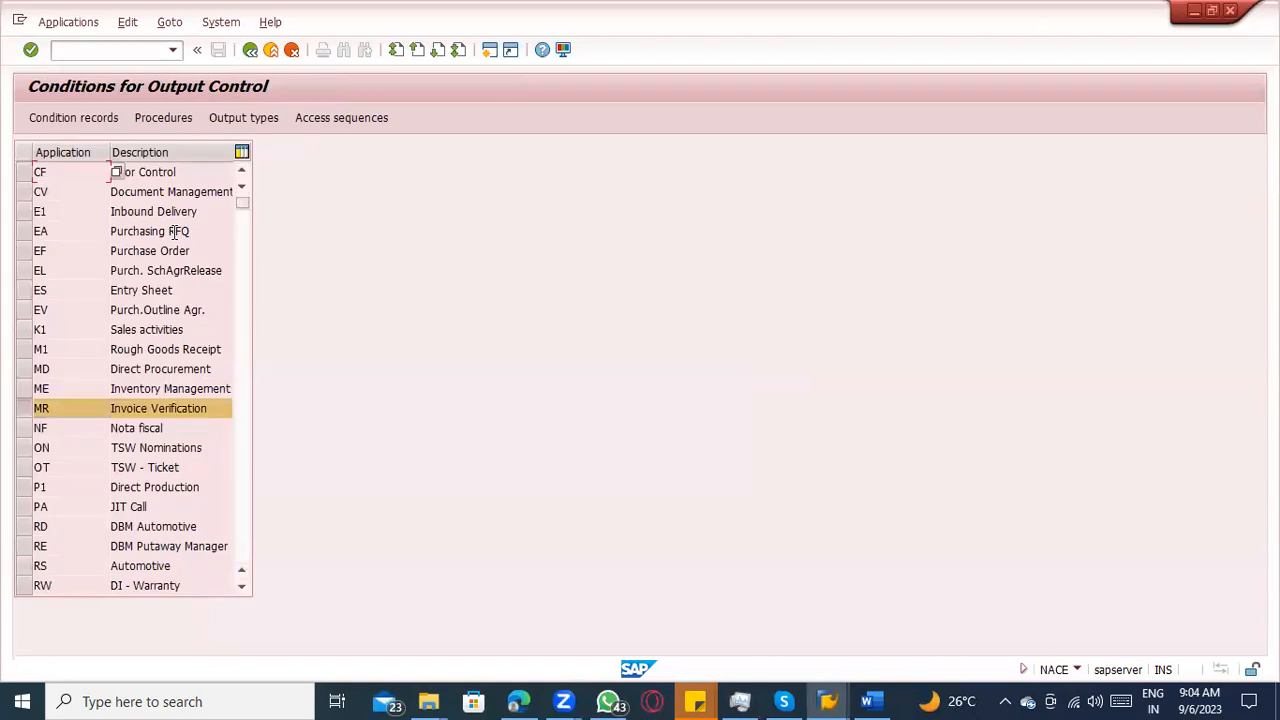
Try to create an Invoice Verification condition record for output type INS by company code, entering company code 1000, and leave the entry.
{"action": "left_click", "coordinate": [57, 118]}
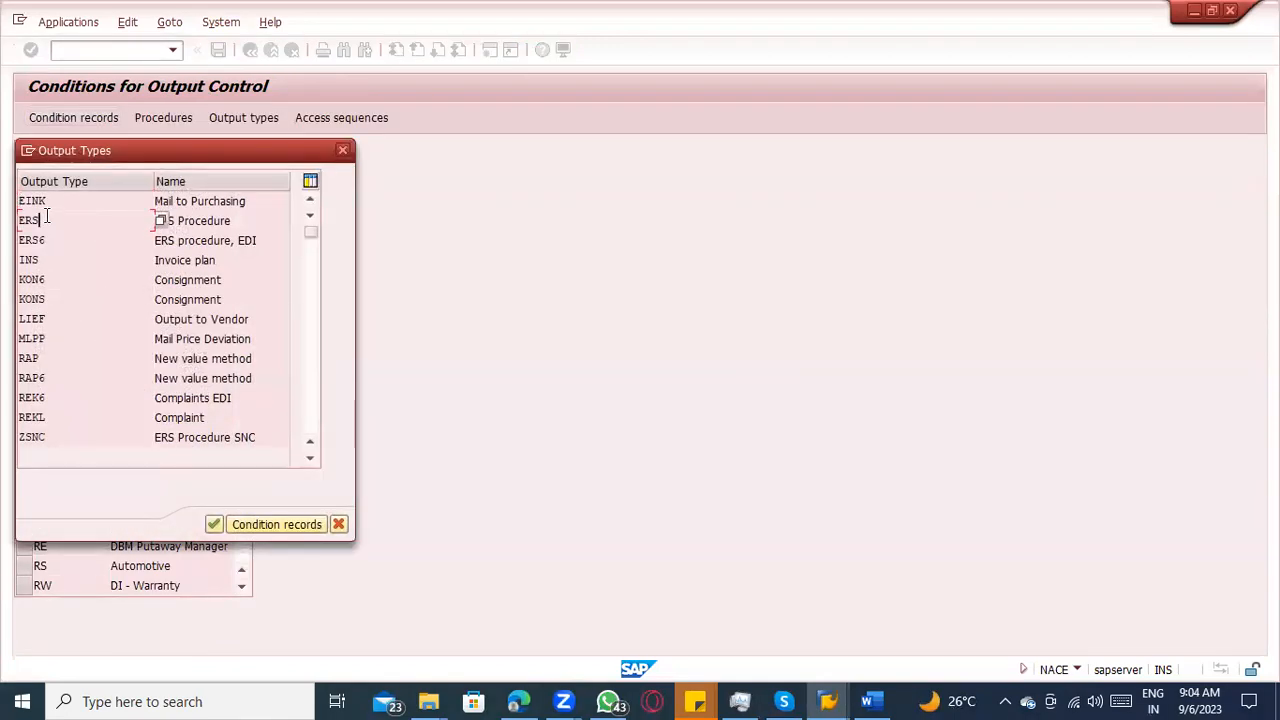
{"action": "double_click", "coordinate": [38, 258]}
{"action": "left_click", "coordinate": [116, 328]}
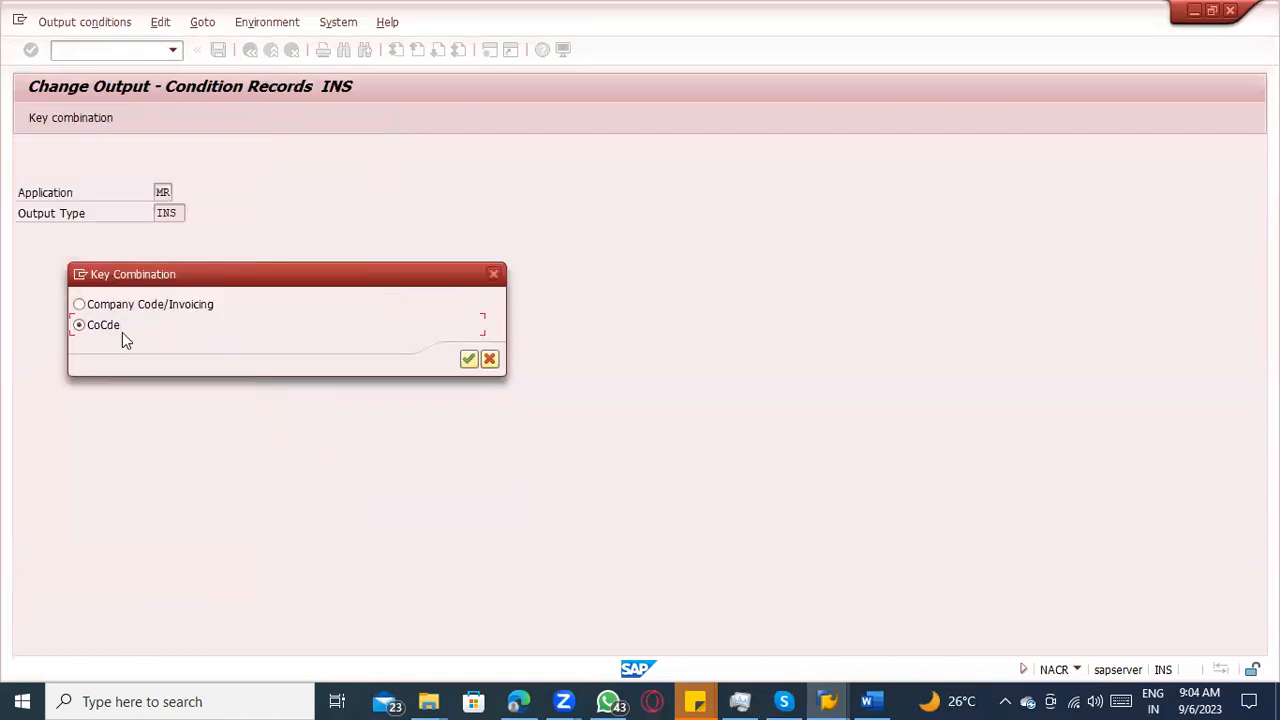
{"action": "left_click", "coordinate": [467, 360]}
{"action": "left_click", "coordinate": [60, 22]}
{"action": "left_click", "coordinate": [70, 47]}
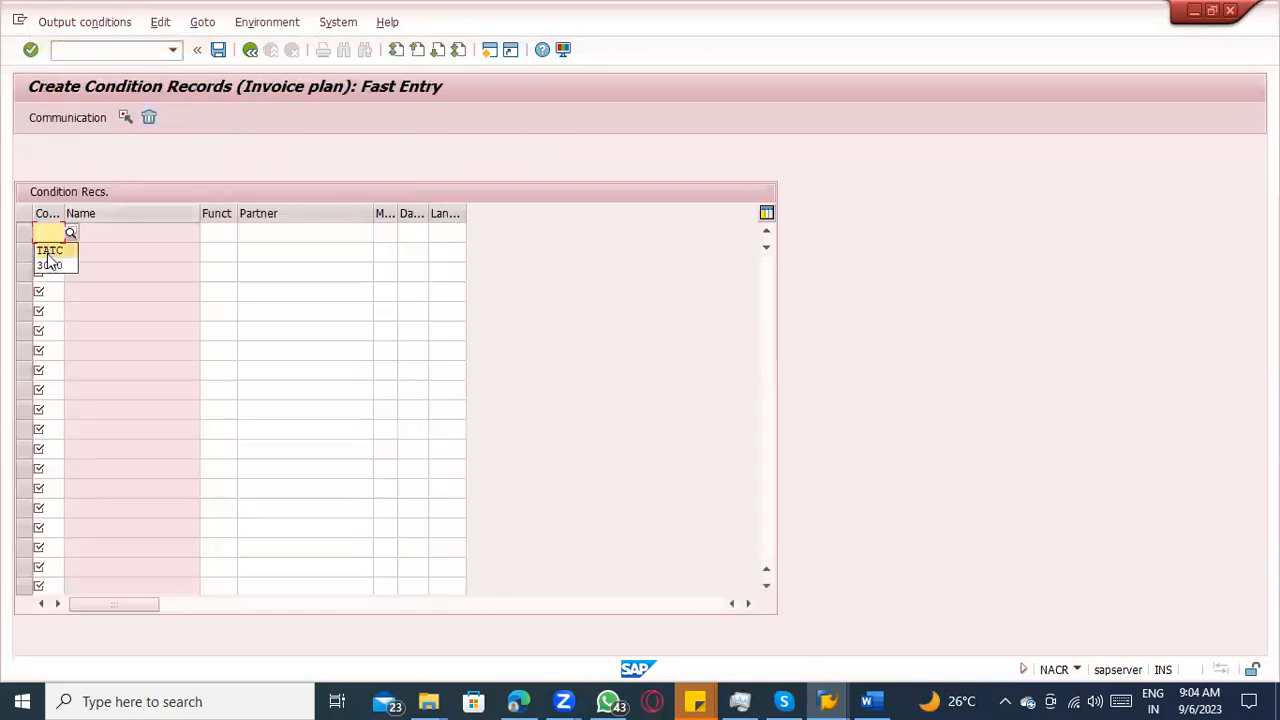
{"action": "type", "text": "1000"}
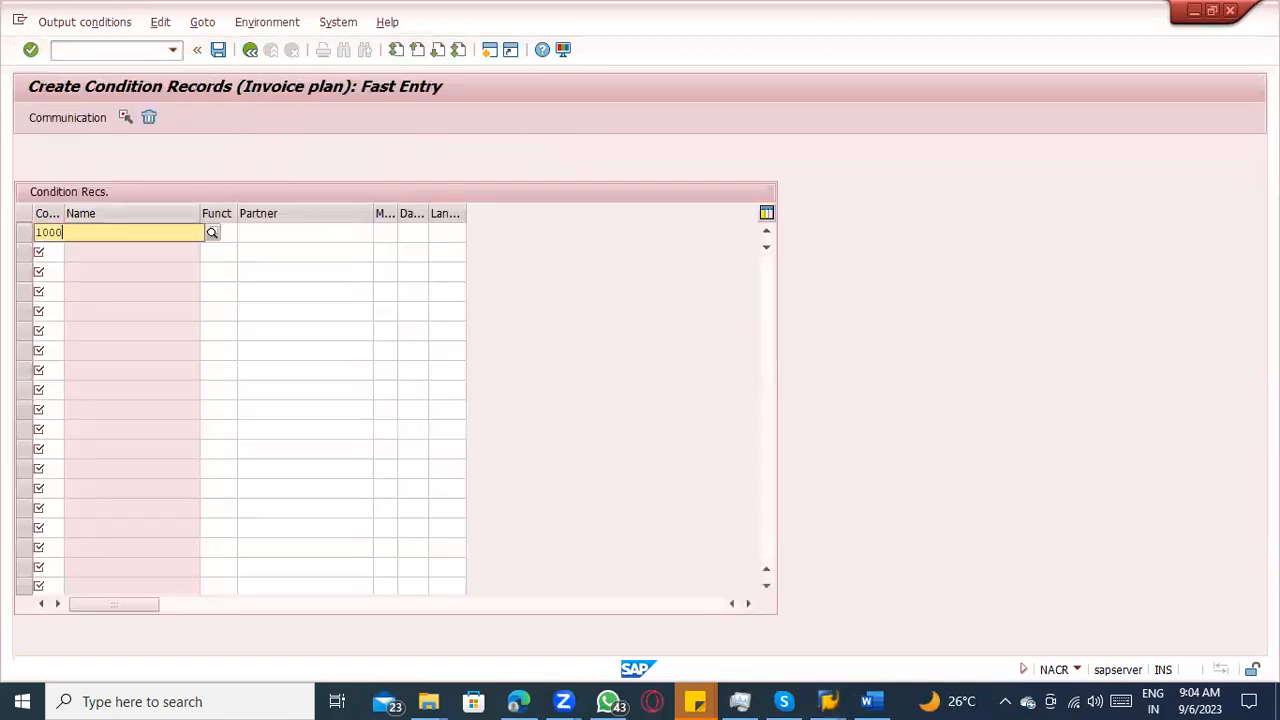
{"action": "key", "text": "Return"}
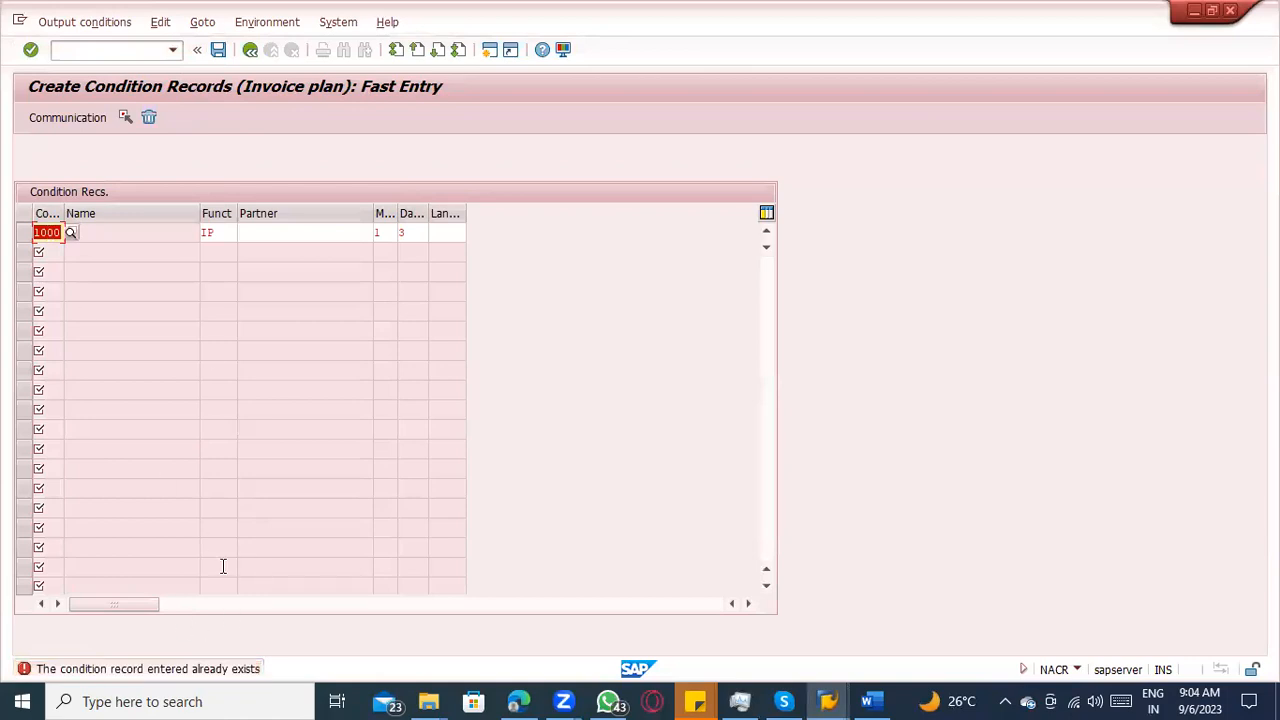
{"action": "left_click", "coordinate": [249, 51]}
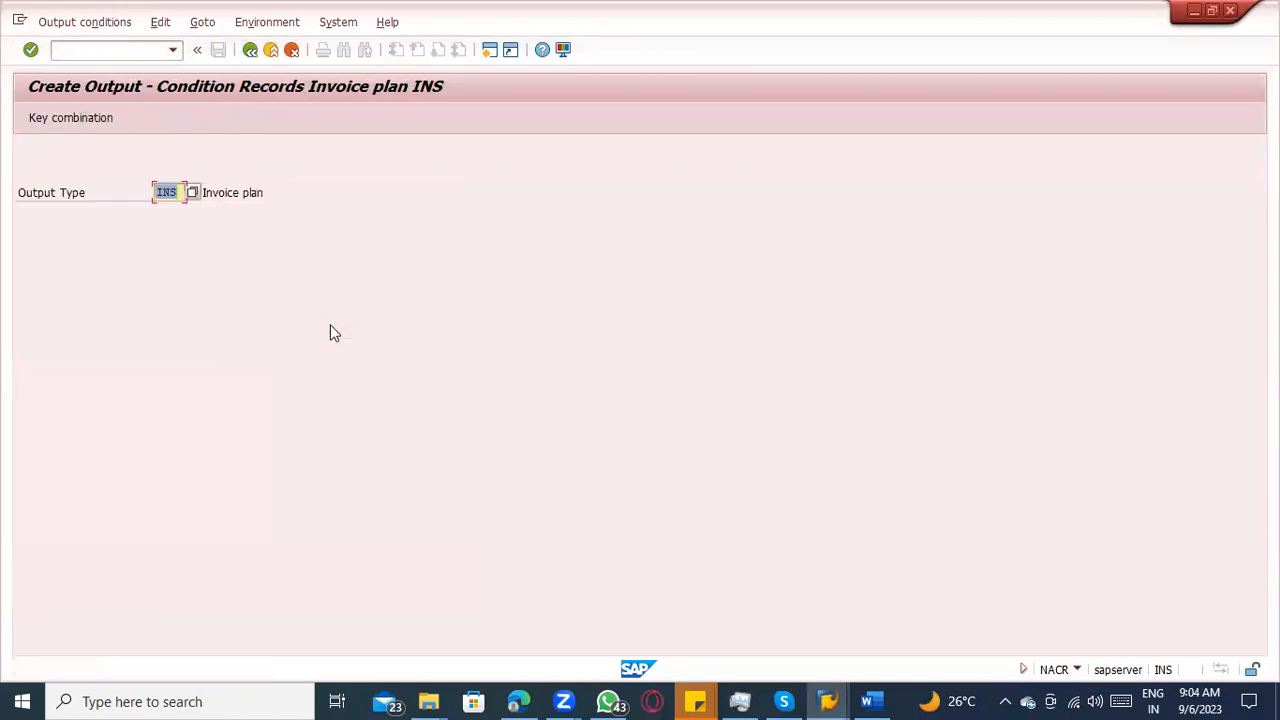
{"action": "left_click", "coordinate": [247, 52]}
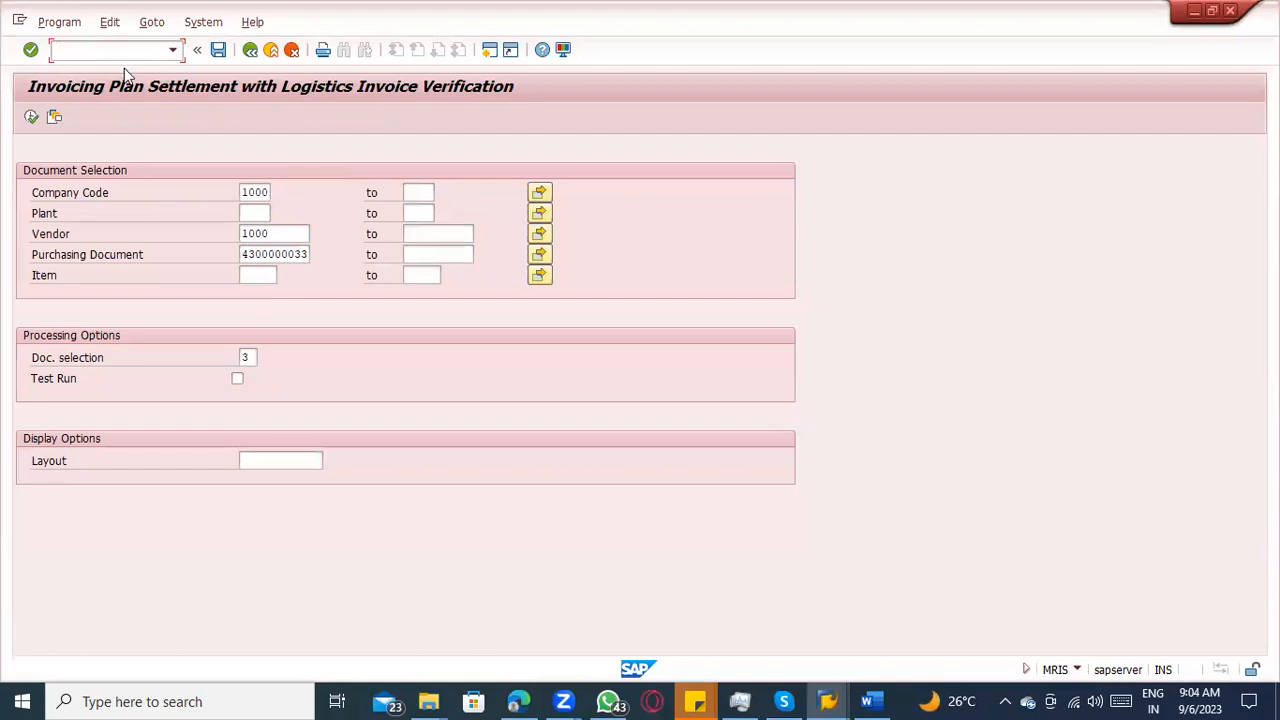
Leave the MRIS selection and run transaction MR91 for messages from invoice verification, comparing its output type with the condition records session.
{"action": "left_click", "coordinate": [271, 50]}
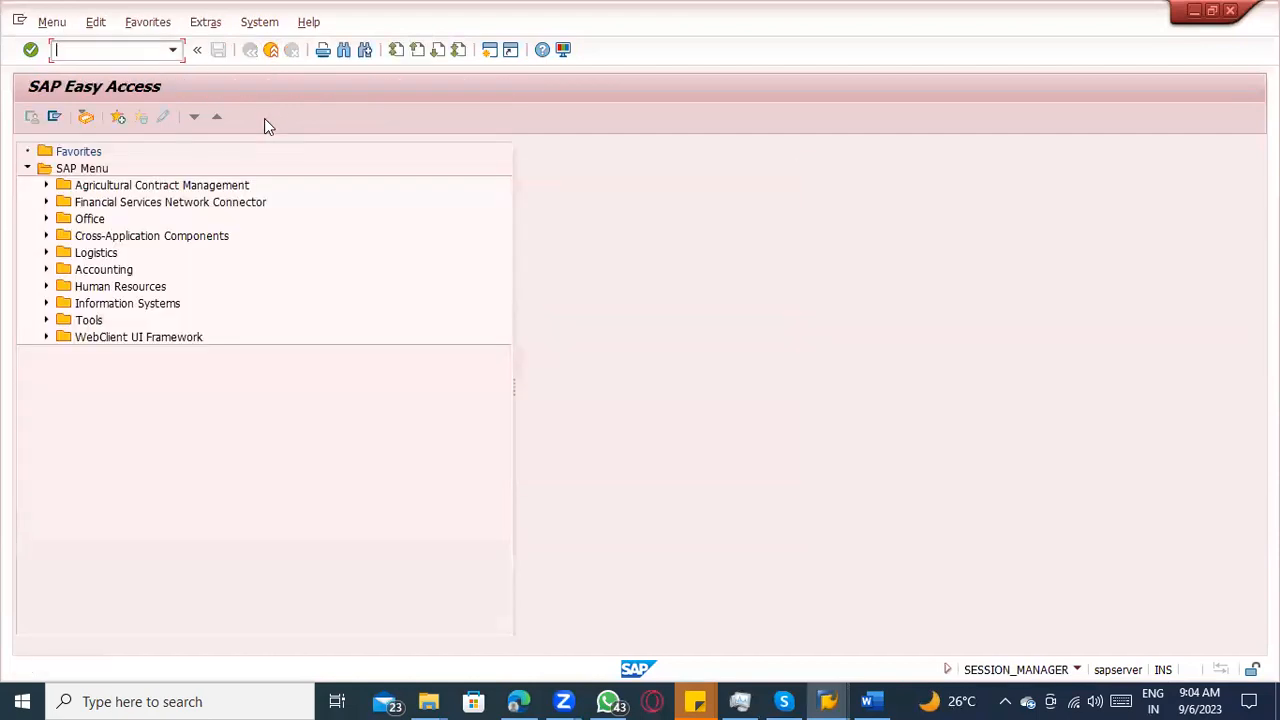
{"action": "type", "text": "MR91"}
{"action": "key", "text": "Return"}
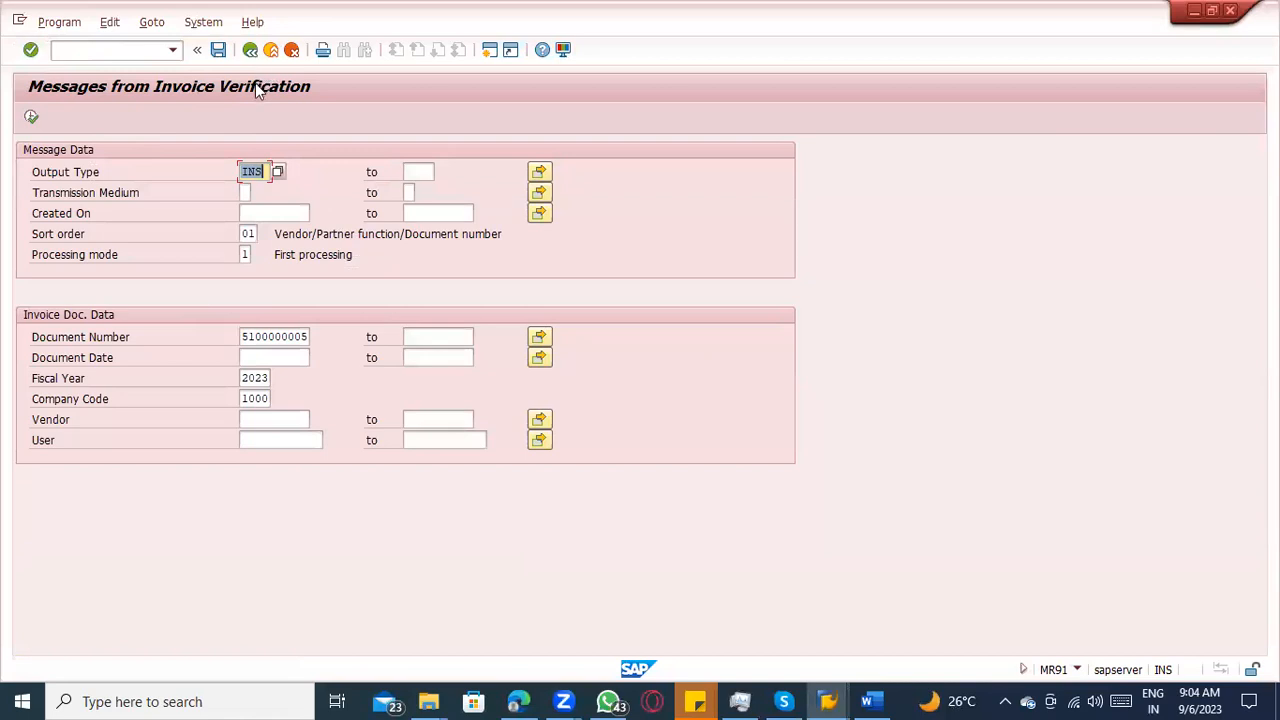
{"action": "key", "text": "alt+Tab"}
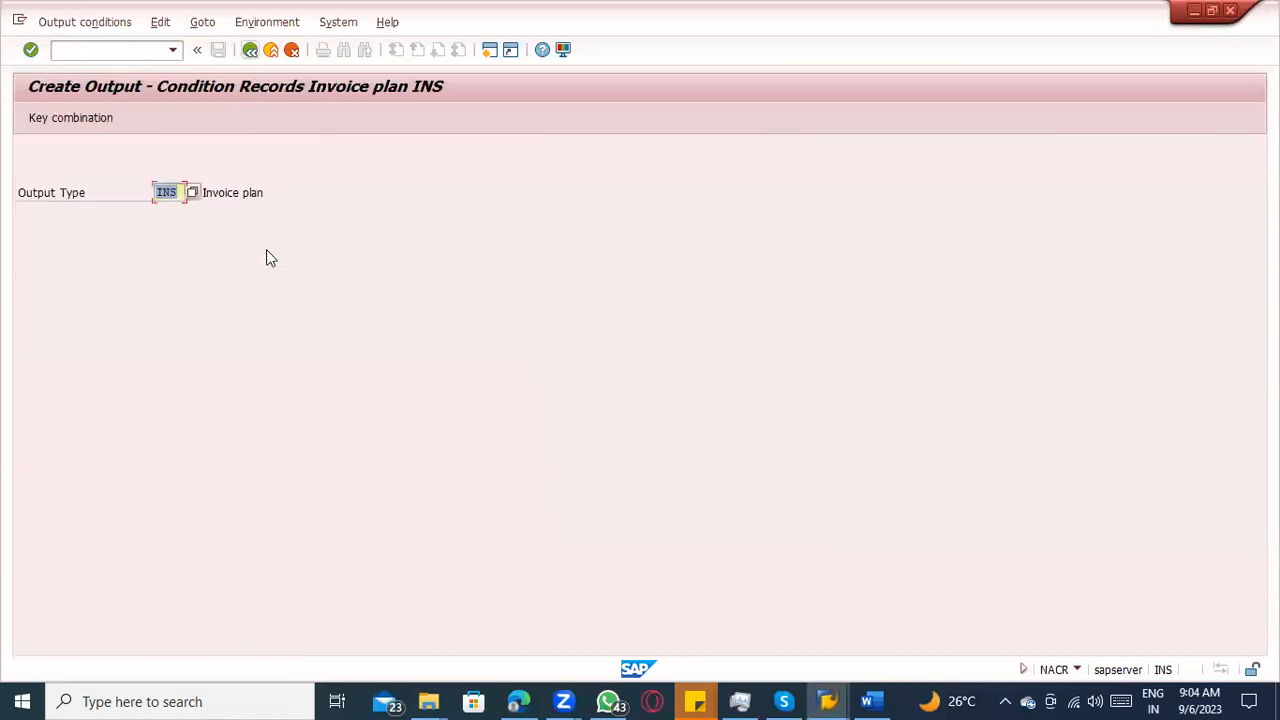
{"action": "key", "text": "alt+Tab"}
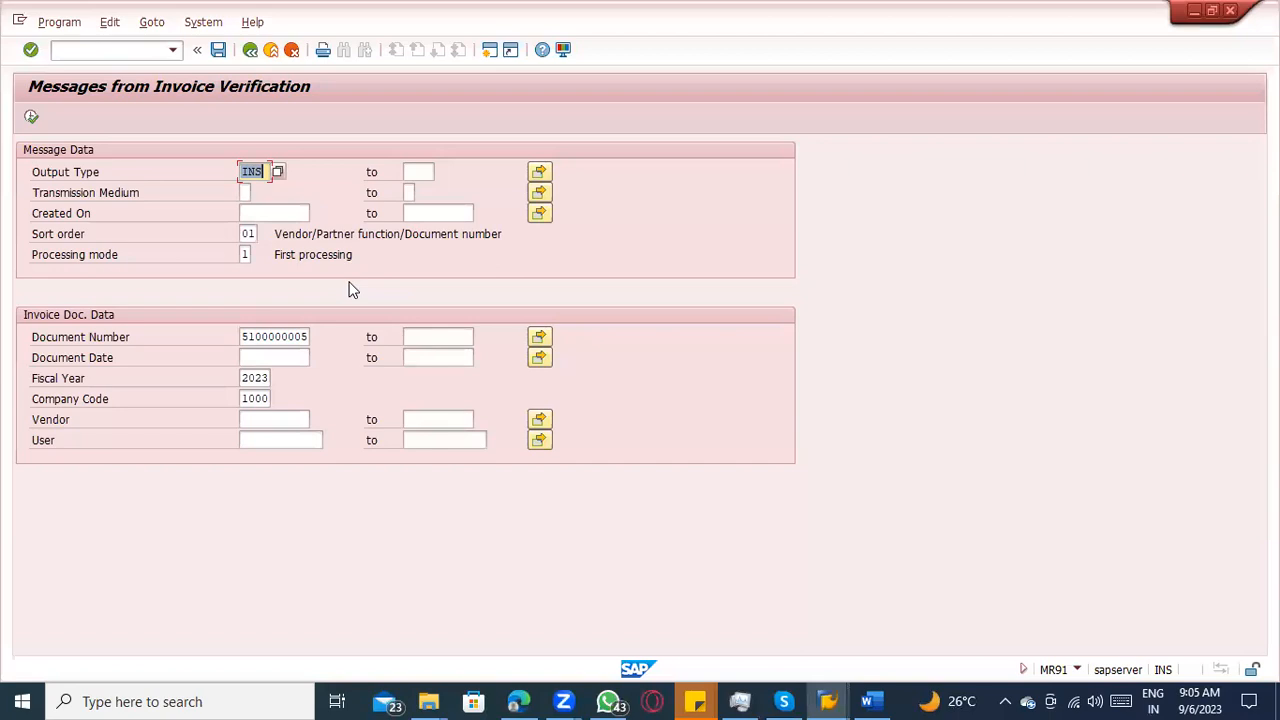
{"action": "left_click", "coordinate": [1108, 93]}
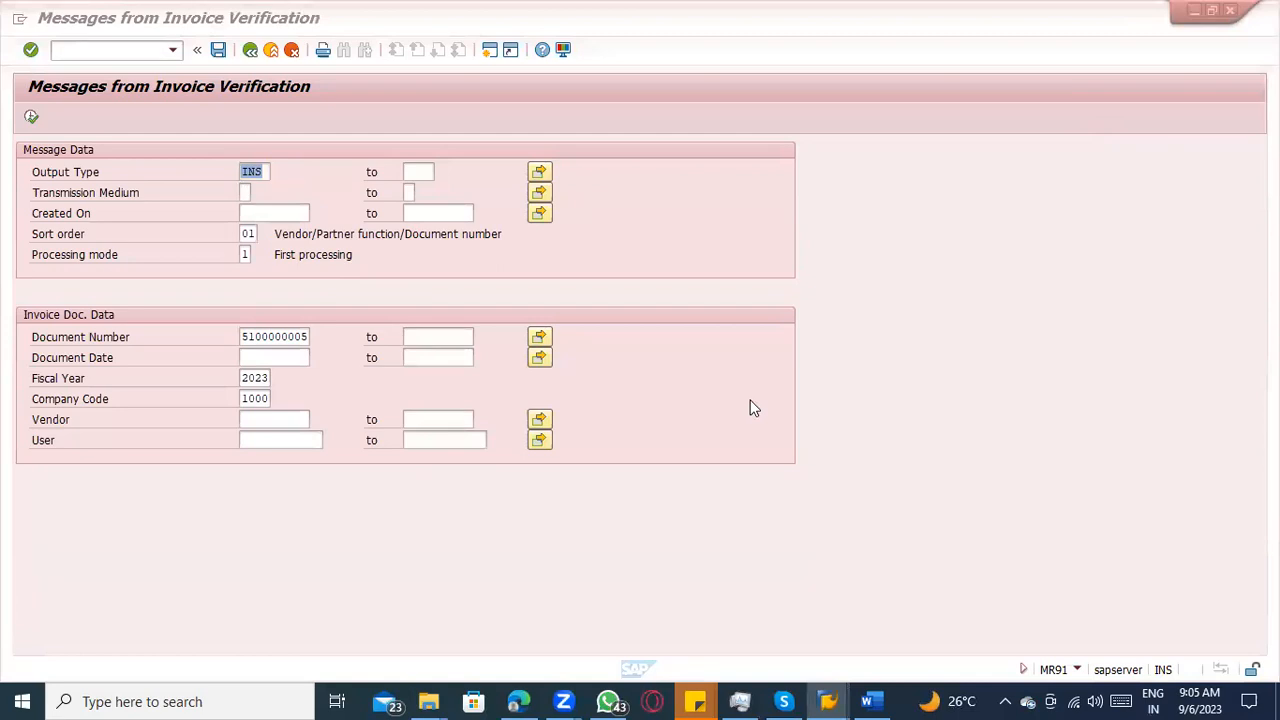
Leave the invoice verification messages and run transaction ME21N for a new purchase order.
{"action": "left_click", "coordinate": [173, 50]}
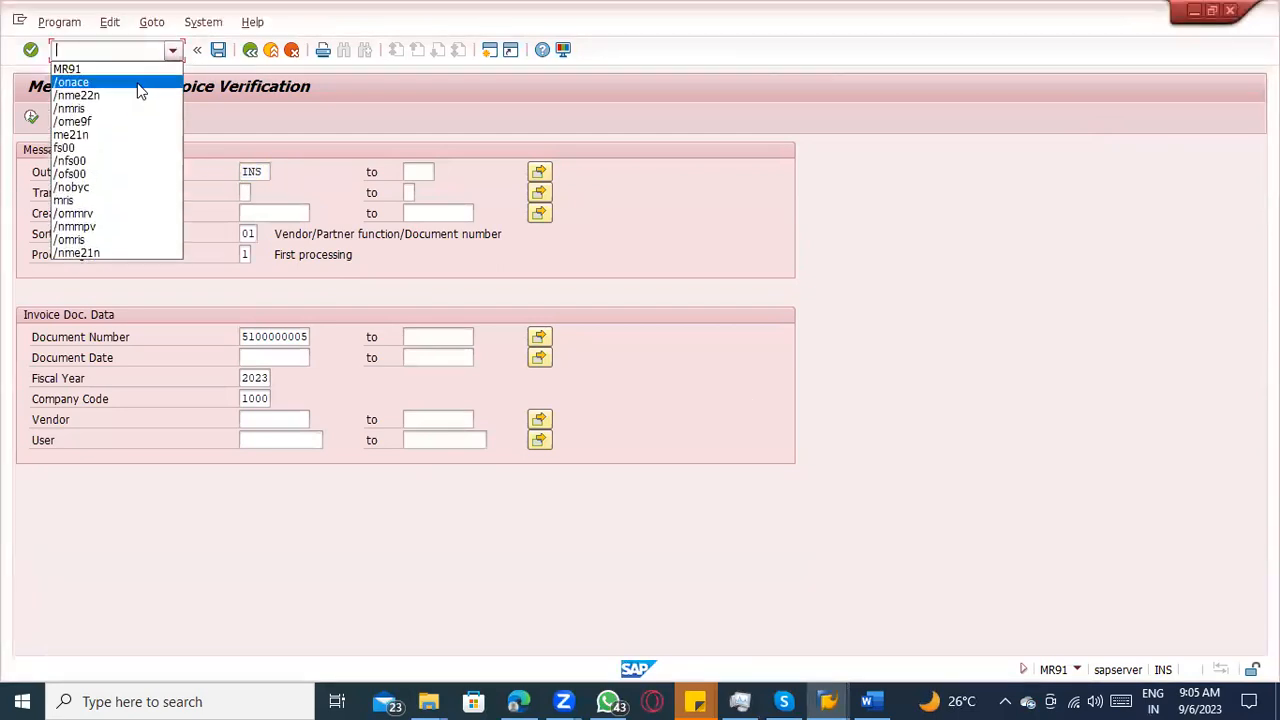
{"action": "left_click", "coordinate": [140, 92]}
{"action": "left_click_drag", "start_coordinate": [117, 50], "coordinate": [8, 60]}
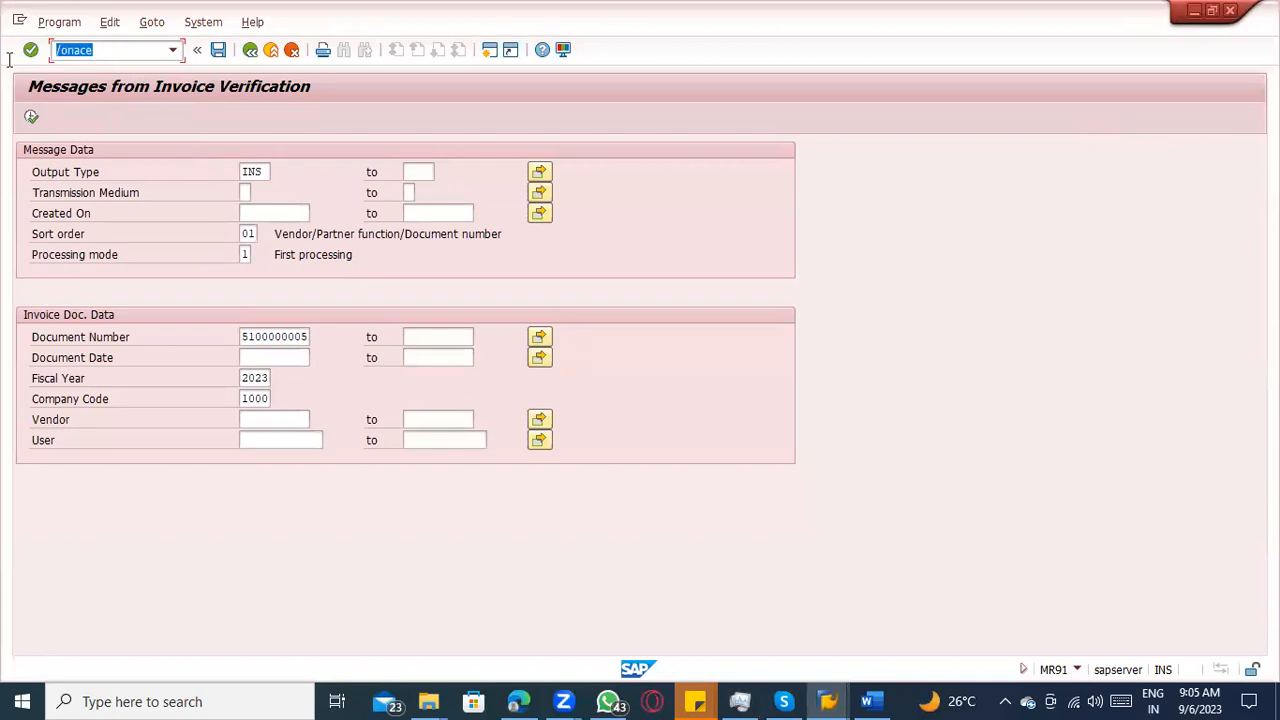
{"action": "key", "text": "BackSpace"}
{"action": "left_click", "coordinate": [99, 56]}
{"action": "type", "text": "/nmir4"}
{"action": "key", "text": "Return"}
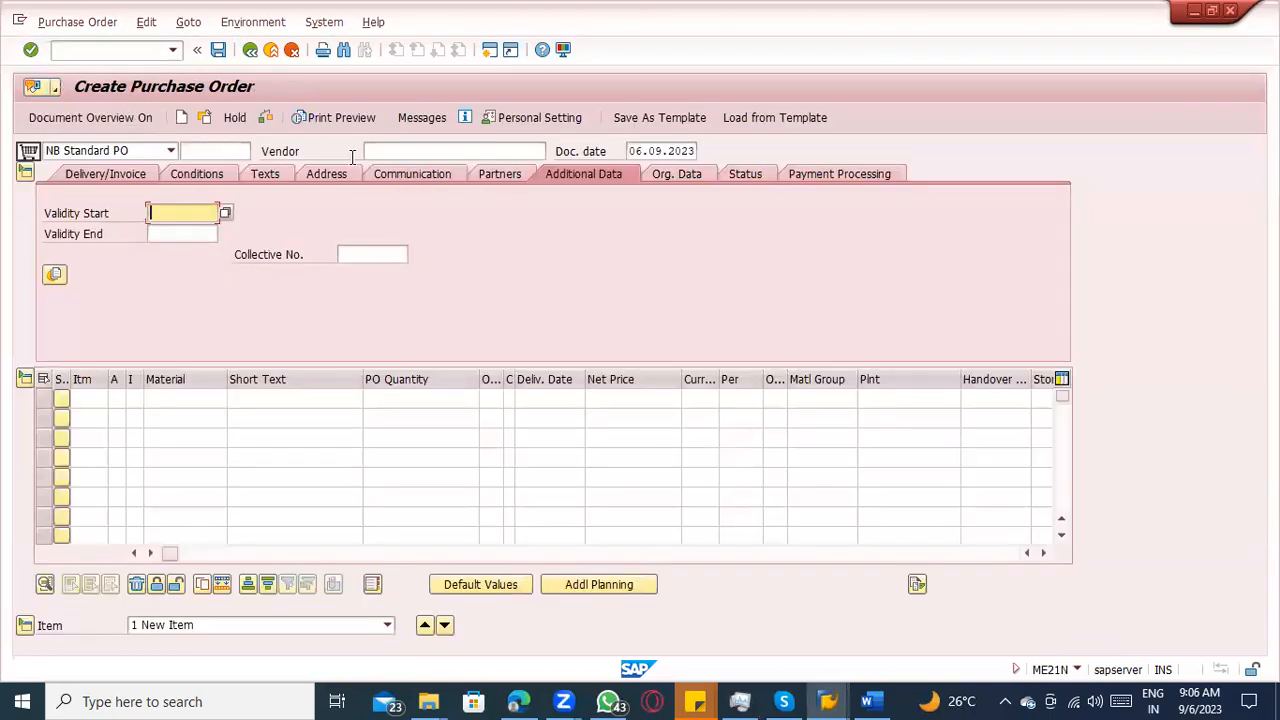
Set the document type to FO Framework order and the vendor to 1000 C.E.B. BERLIN.
{"action": "left_click", "coordinate": [376, 152]}
{"action": "left_click", "coordinate": [141, 152]}
{"action": "key", "text": "f"}
{"action": "key", "text": "Return"}
{"action": "left_click", "coordinate": [424, 152]}
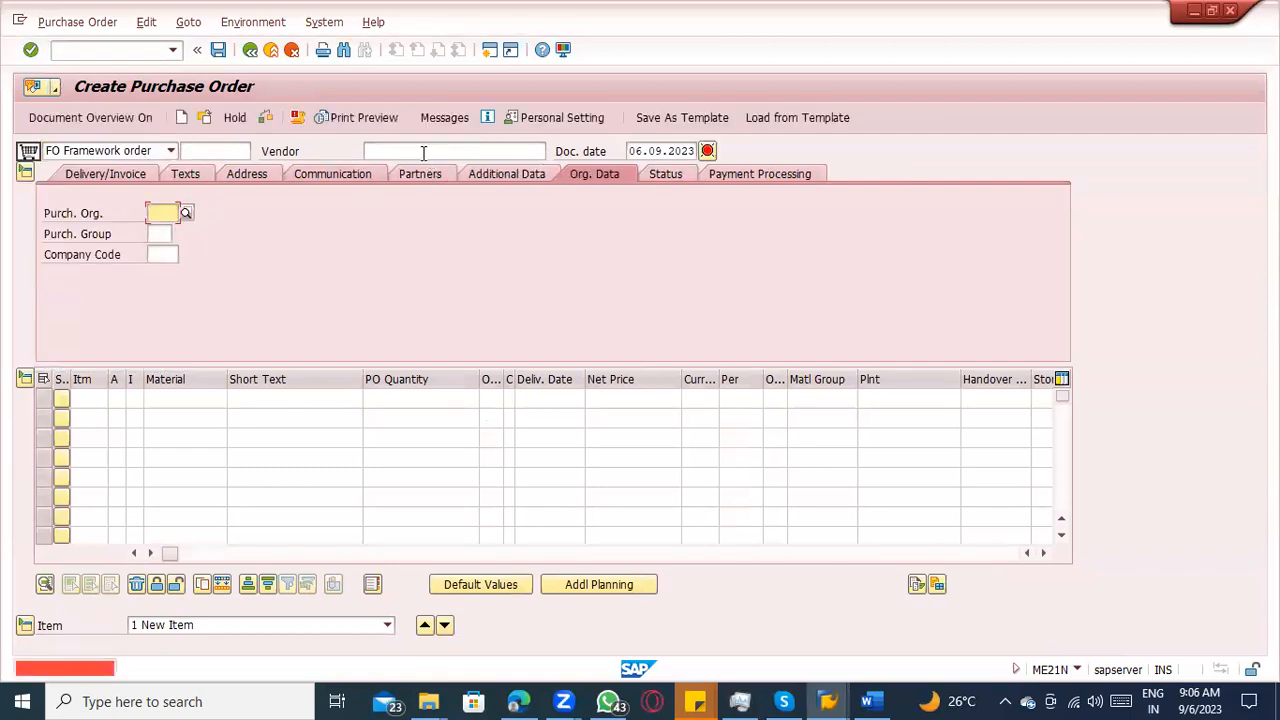
{"action": "left_click", "coordinate": [416, 164]}
Enter purchasing organization 1000, purchasing group 000 and company code 1000, and give the first item account assignment category K.
{"action": "left_click", "coordinate": [163, 213]}
{"action": "left_click", "coordinate": [161, 230]}
{"action": "left_click", "coordinate": [161, 233]}
{"action": "left_click", "coordinate": [160, 250]}
{"action": "left_click", "coordinate": [163, 254]}
{"action": "left_click", "coordinate": [165, 272]}
{"action": "left_click", "coordinate": [117, 397]}
{"action": "left_click", "coordinate": [118, 418]}
{"action": "key", "text": "Return"}
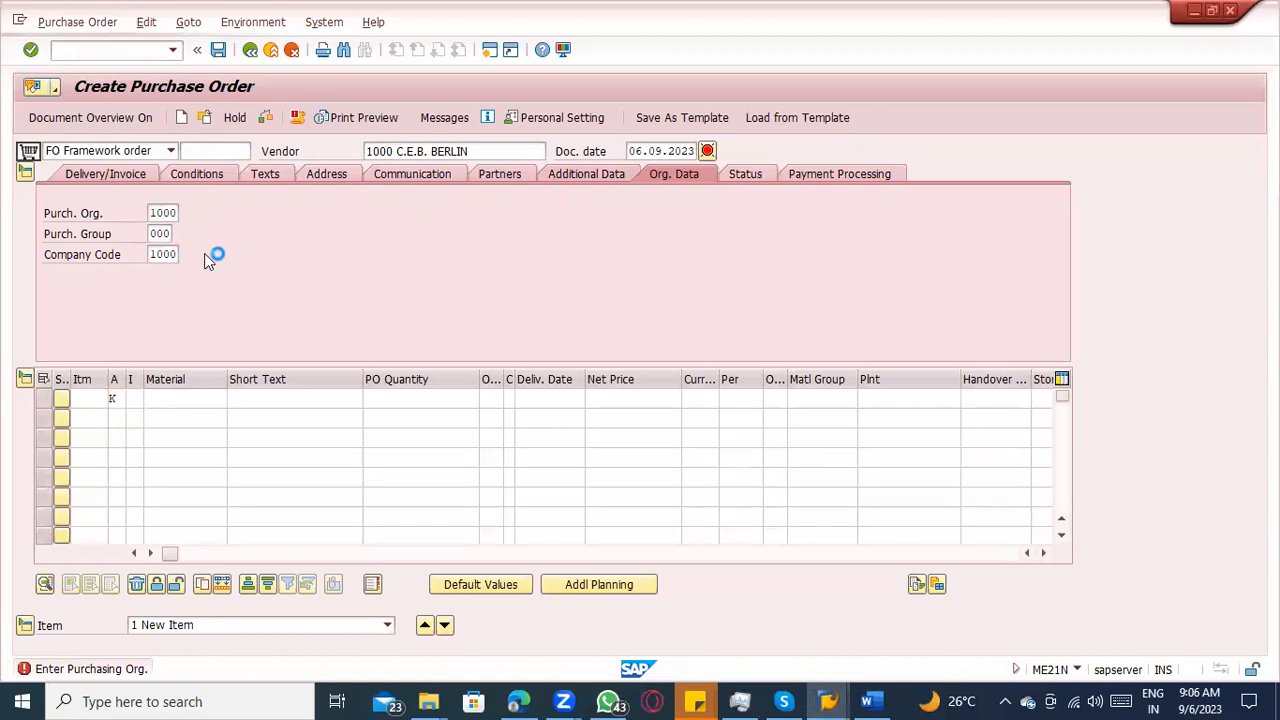
Set the framework order's validity from 01.09.2023 to 02.09.2024.
{"action": "left_click", "coordinate": [172, 219]}
{"action": "left_click", "coordinate": [172, 231]}
{"action": "left_click", "coordinate": [172, 235]}
{"action": "left_click", "coordinate": [172, 251]}
Enter the short text CUSTOMERSURVEY for item 10 with a quantity of 1 AU.
{"action": "left_click", "coordinate": [249, 399]}
{"action": "left_click", "coordinate": [251, 403]}
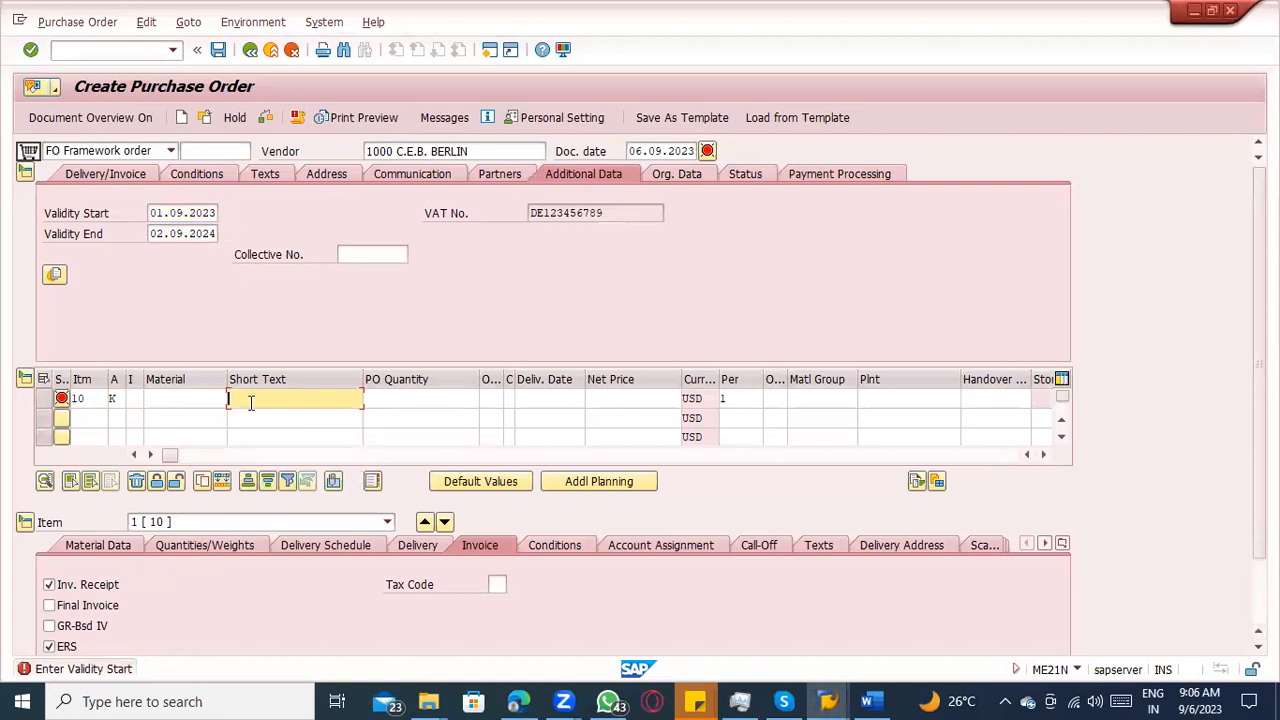
{"action": "type", "text": "CUSTOMERSURY"}
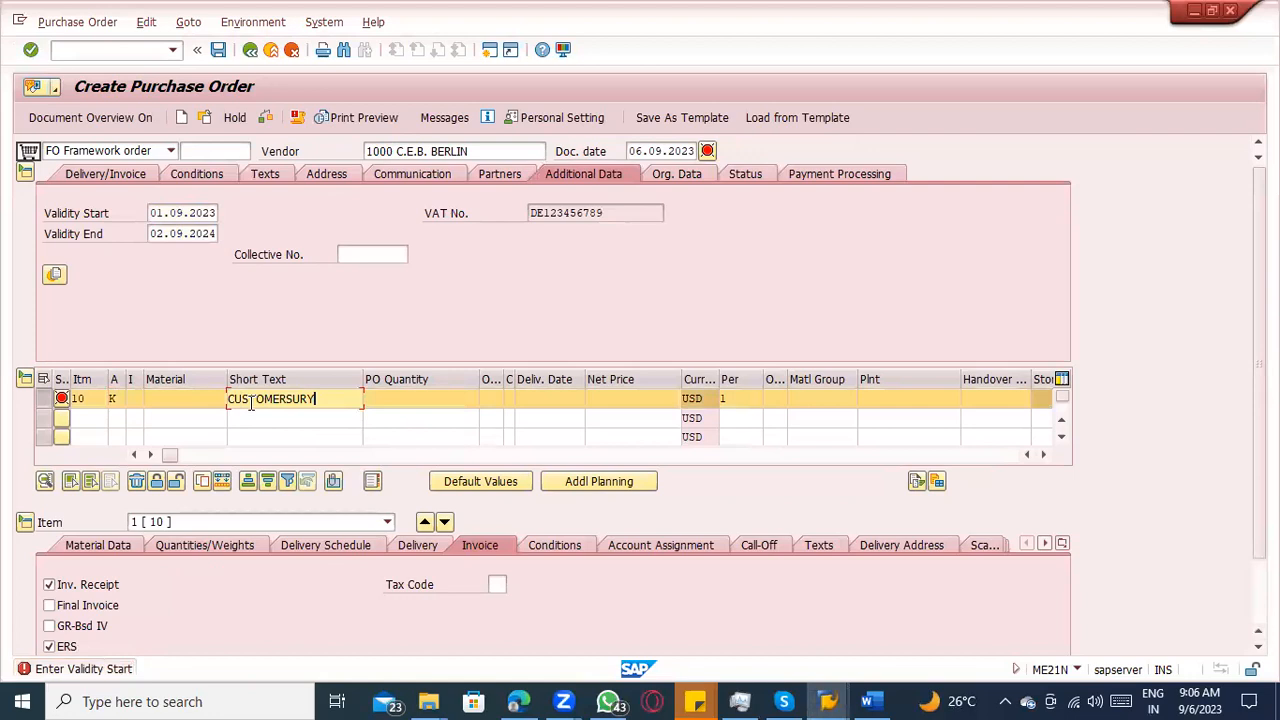
{"action": "key", "text": "BackSpace"}
{"action": "type", "text": "VEY"}
{"action": "key", "text": "Tab"}
{"action": "type", "text": "1"}
{"action": "key", "text": "Tab"}
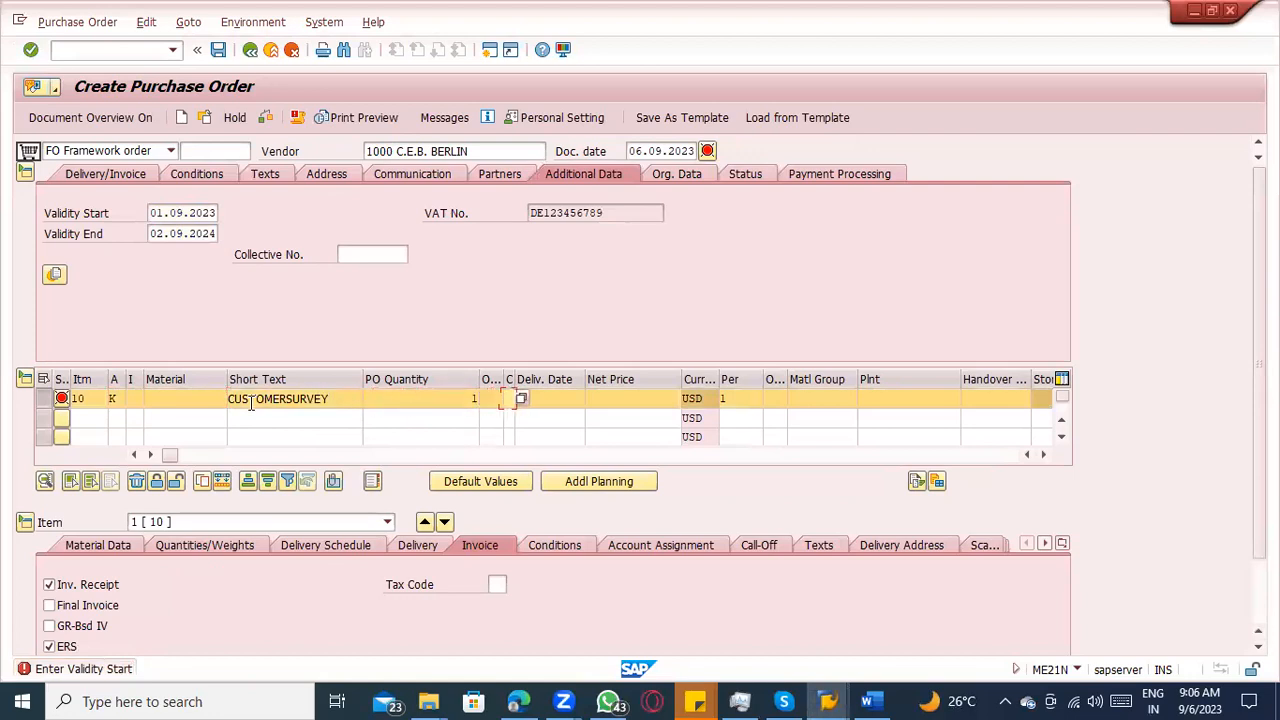
{"action": "type", "text": "A"}
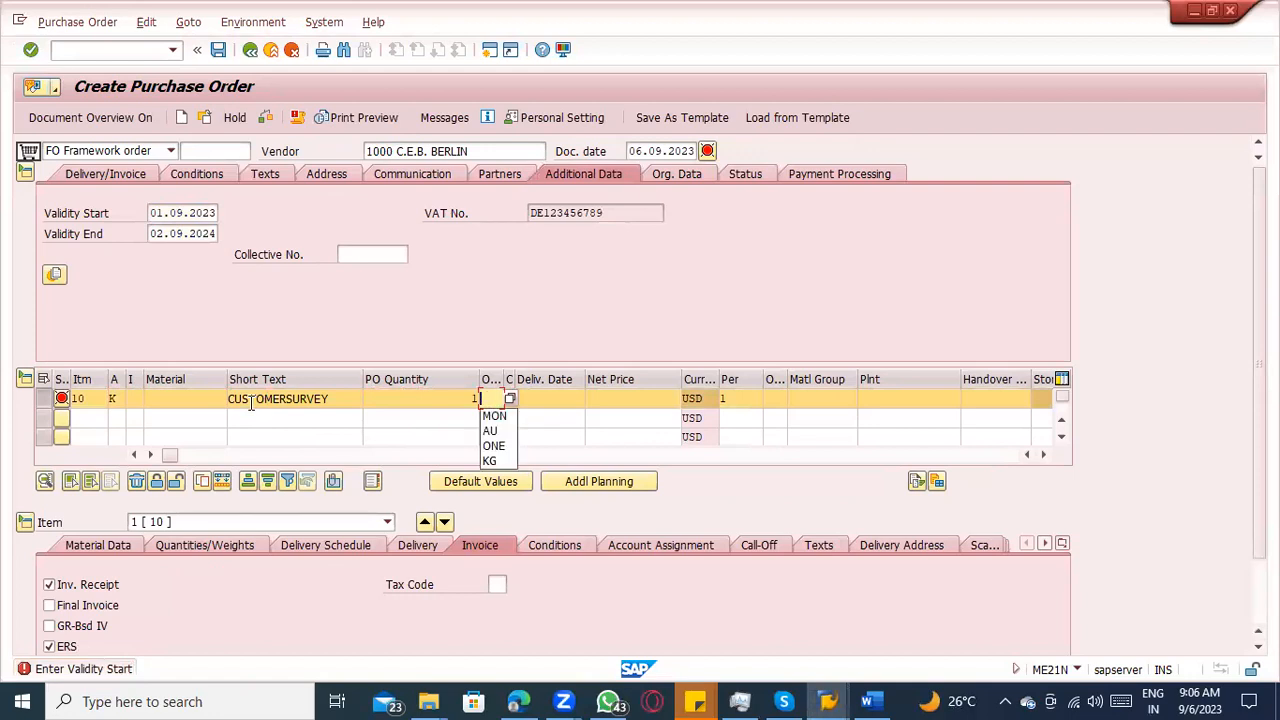
{"action": "type", "text": "U"}
{"action": "key", "text": "Tab"}
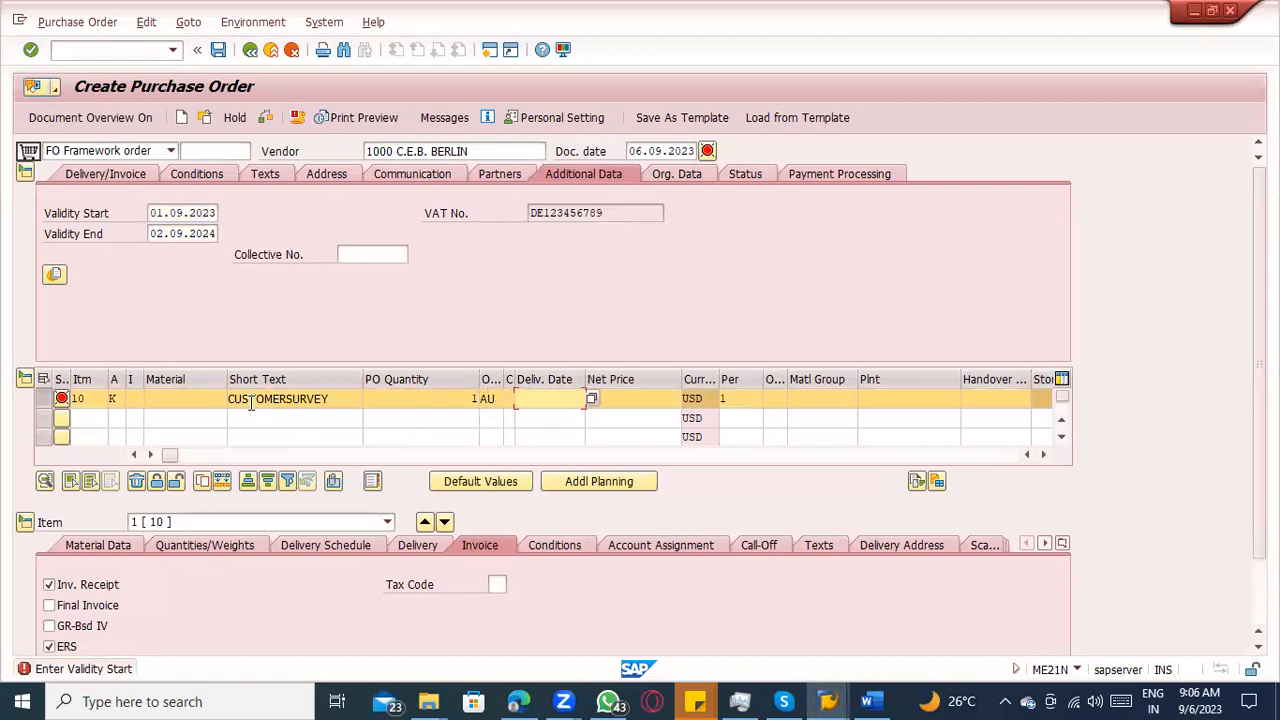
Give item 10 a net price of 10000, material group 007 and the plant Shiva Plant.
{"action": "left_click", "coordinate": [643, 410]}
{"action": "left_click", "coordinate": [646, 393]}
{"action": "type", "text": "1"}
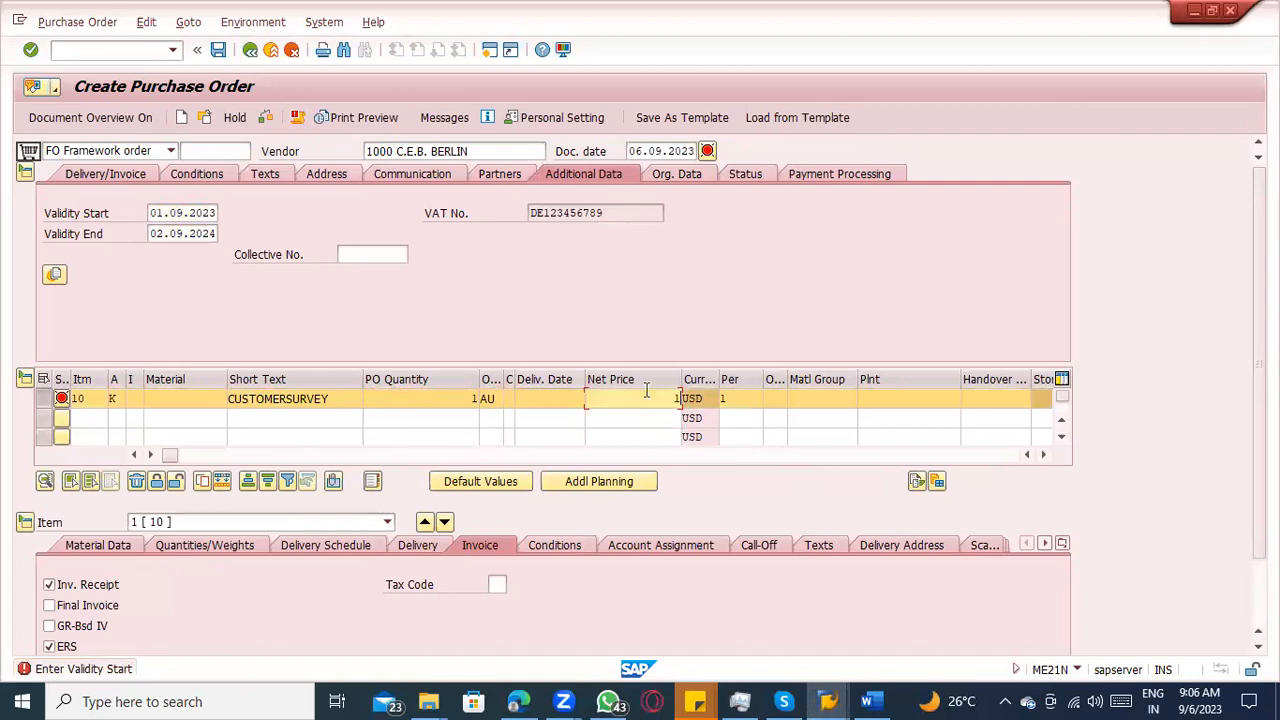
{"action": "type", "text": "0000"}
{"action": "left_click", "coordinate": [825, 398]}
{"action": "type", "text": "007"}
{"action": "left_click", "coordinate": [893, 400]}
{"action": "left_click", "coordinate": [870, 417]}
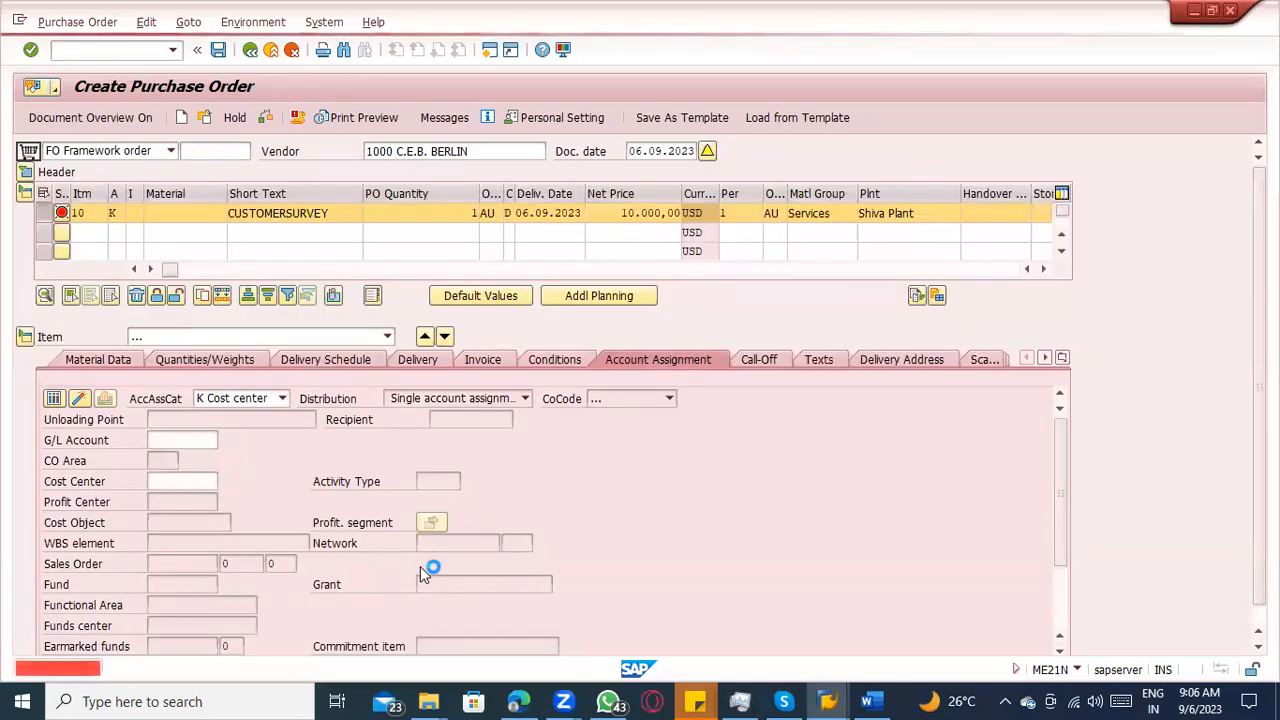
Assign item 10 to cost center 1000 and G/L account 400000.
{"action": "left_click", "coordinate": [193, 482]}
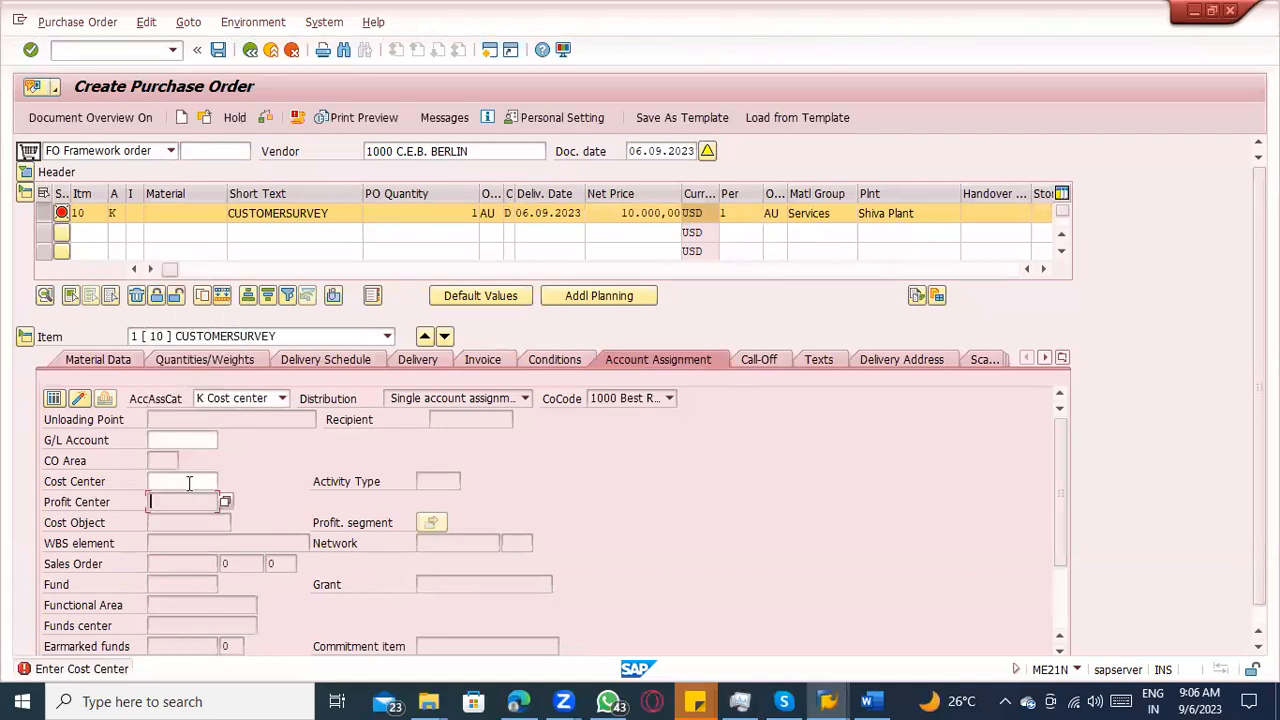
{"action": "left_click", "coordinate": [163, 270]}
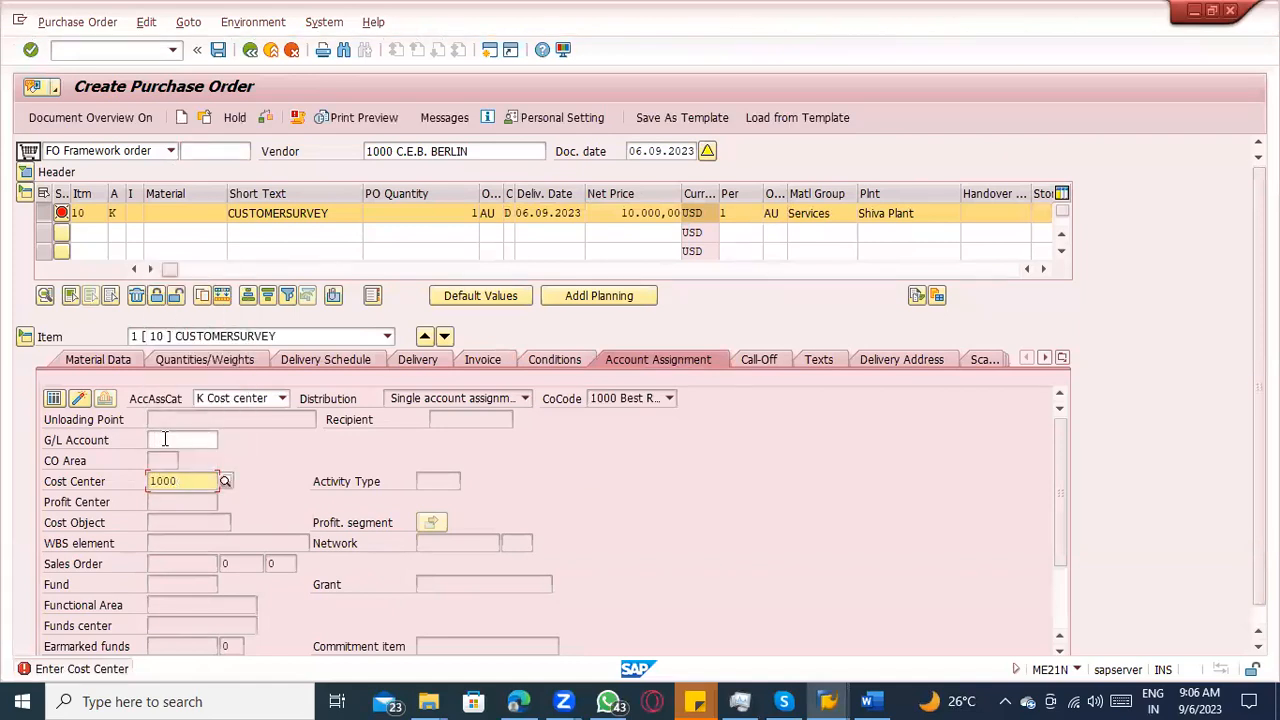
{"action": "left_click", "coordinate": [166, 440]}
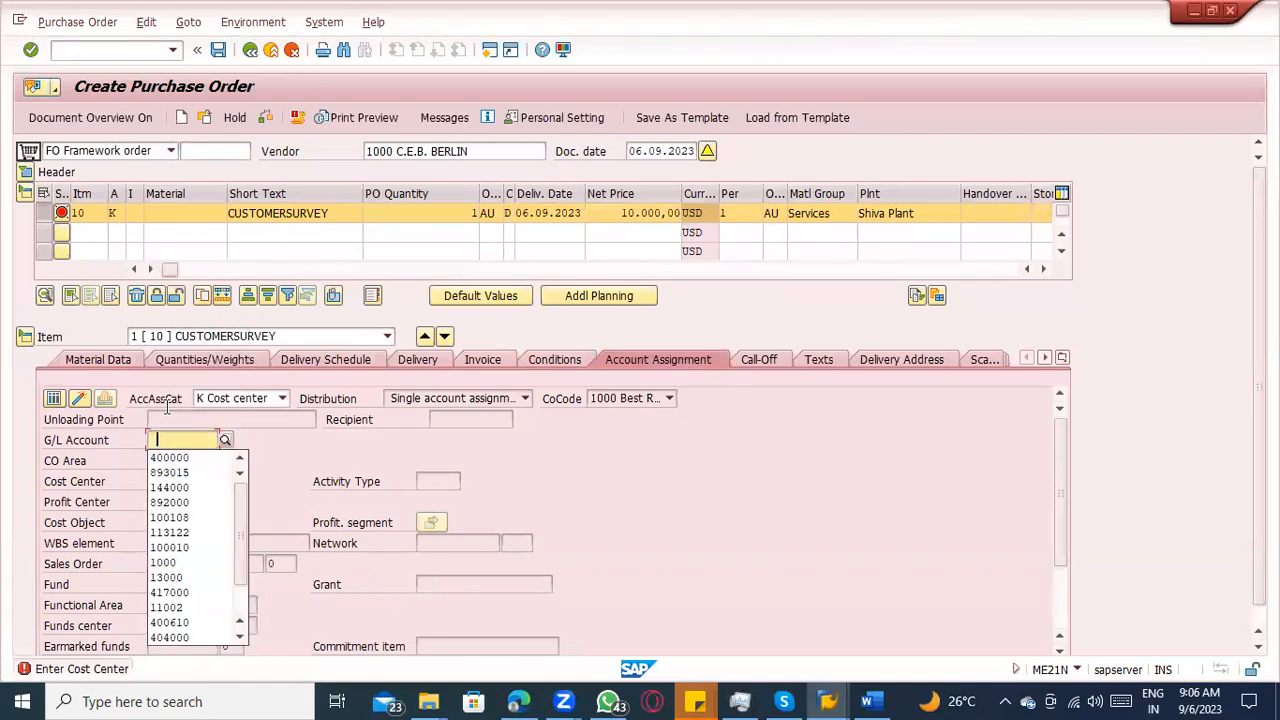
{"action": "left_click", "coordinate": [169, 458]}
{"action": "key", "text": "Return"}
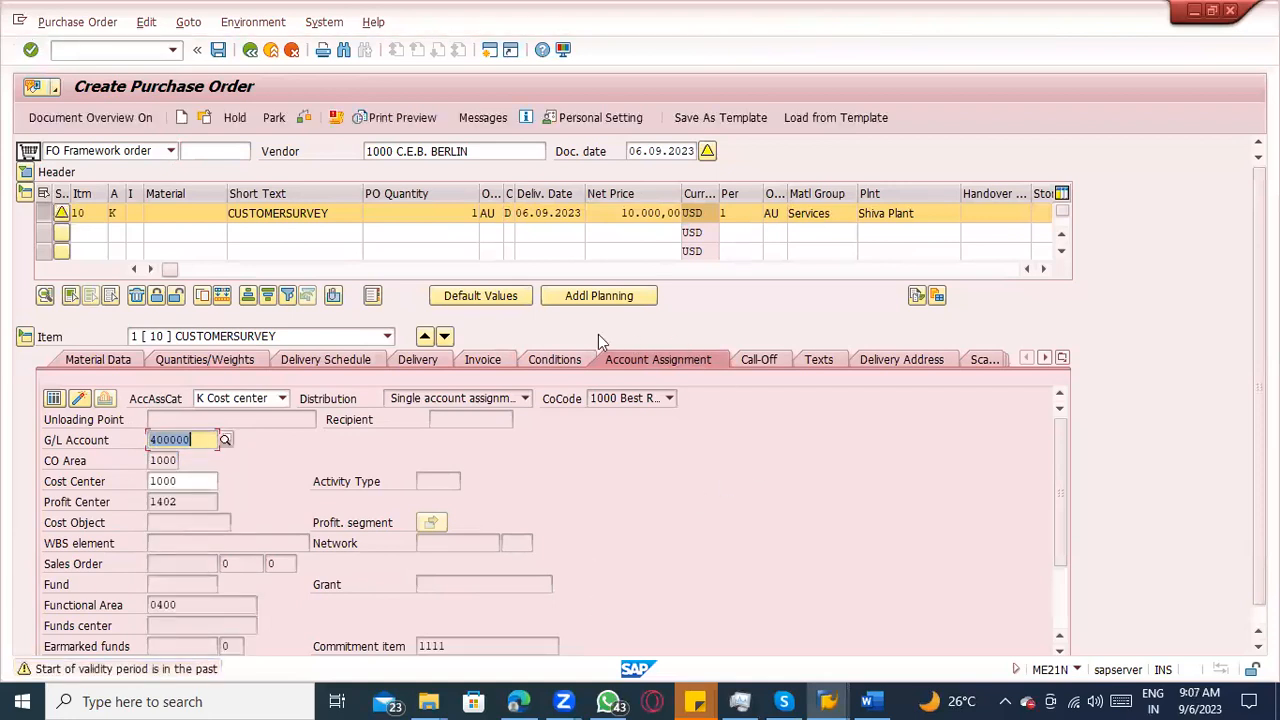
Set the tax code in item 10's invoice data to 1I.
{"action": "left_click", "coordinate": [482, 359]}
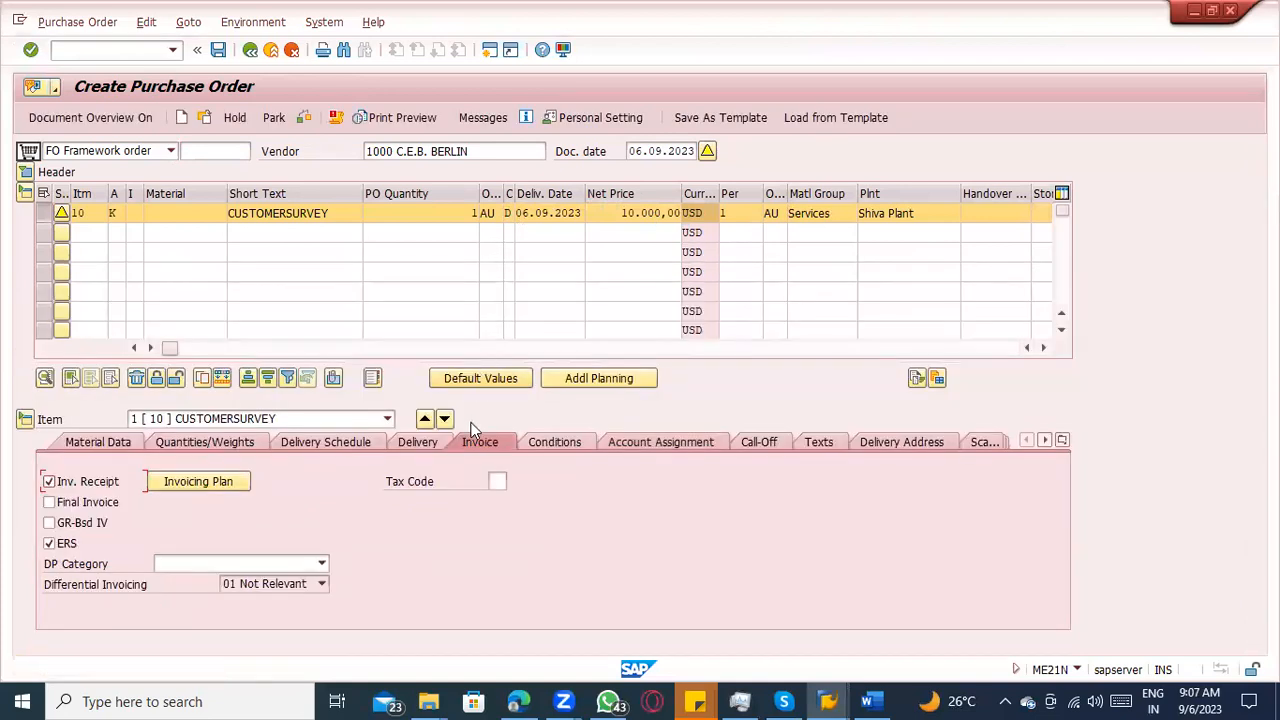
{"action": "left_click", "coordinate": [430, 448]}
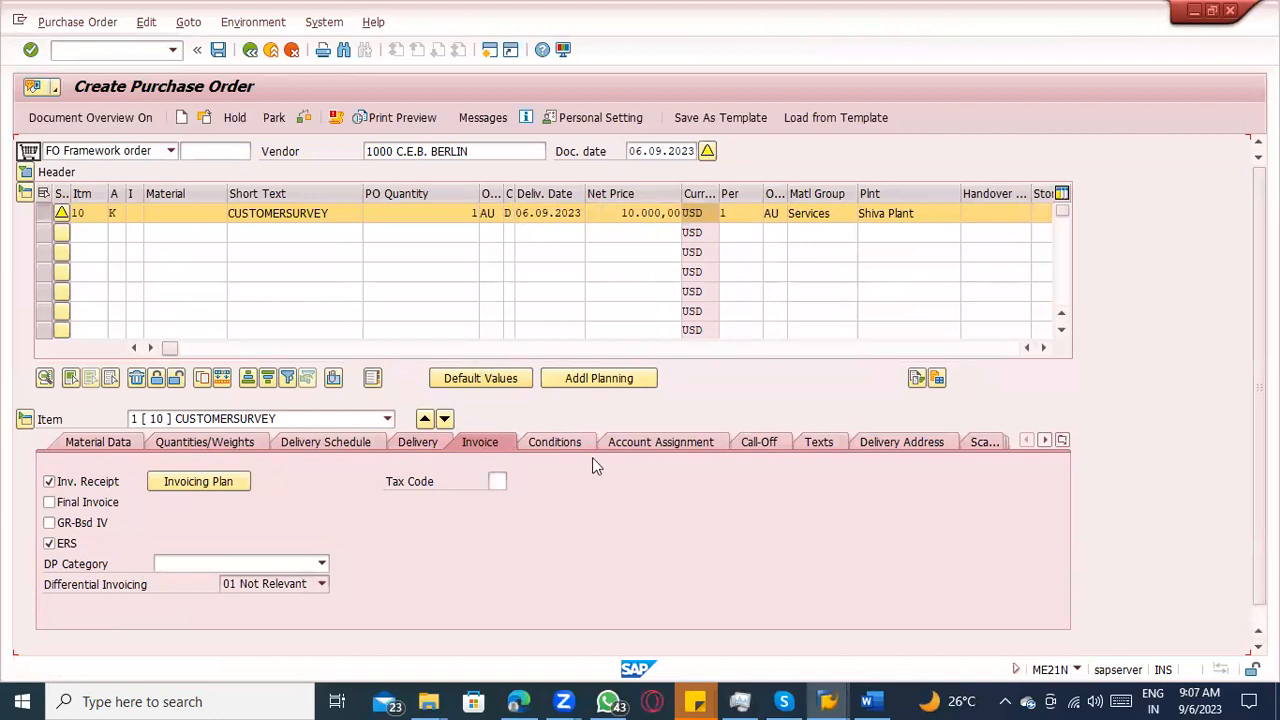
{"action": "left_click", "coordinate": [594, 399]}
{"action": "left_click", "coordinate": [476, 366]}
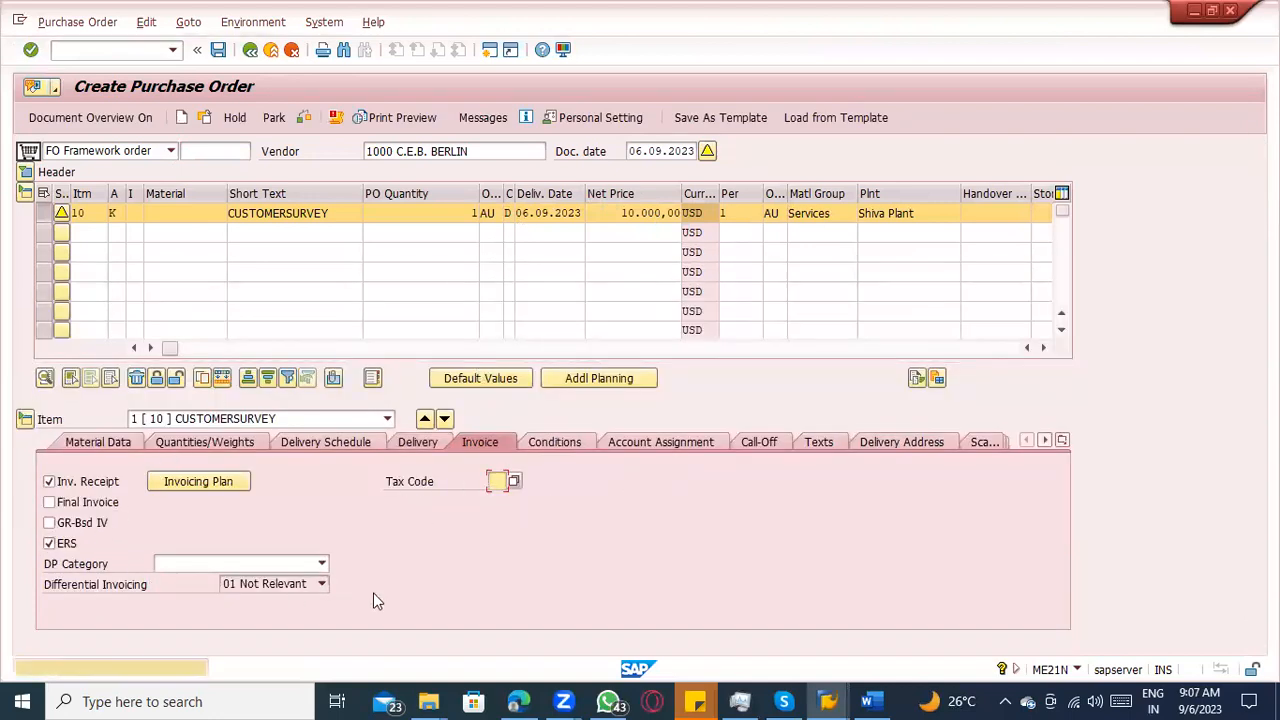
{"action": "left_click", "coordinate": [513, 481]}
{"action": "left_click", "coordinate": [503, 507]}
{"action": "key", "text": "Return"}
Create an invoicing plan for item 10 using plan type M2 Sample Partial Invoice Plan.
{"action": "left_click", "coordinate": [181, 483]}
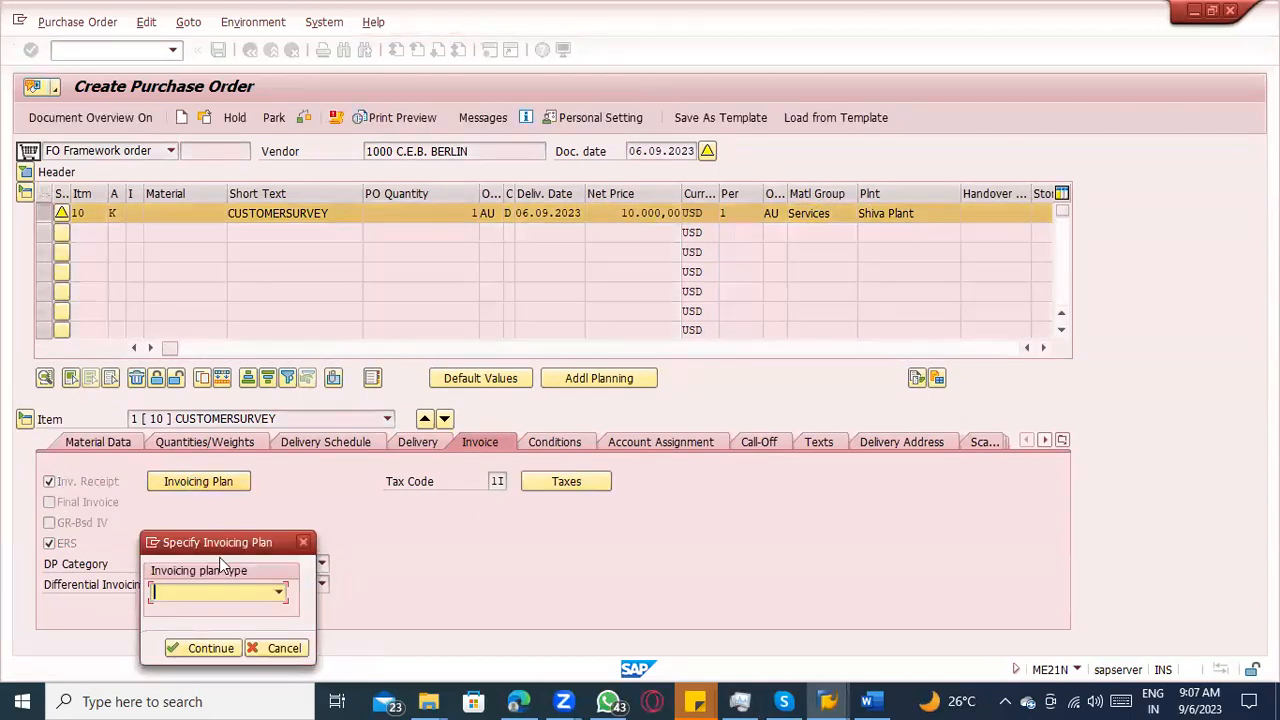
{"action": "left_click_drag", "start_coordinate": [257, 544], "coordinate": [477, 340]}
{"action": "left_click", "coordinate": [474, 397]}
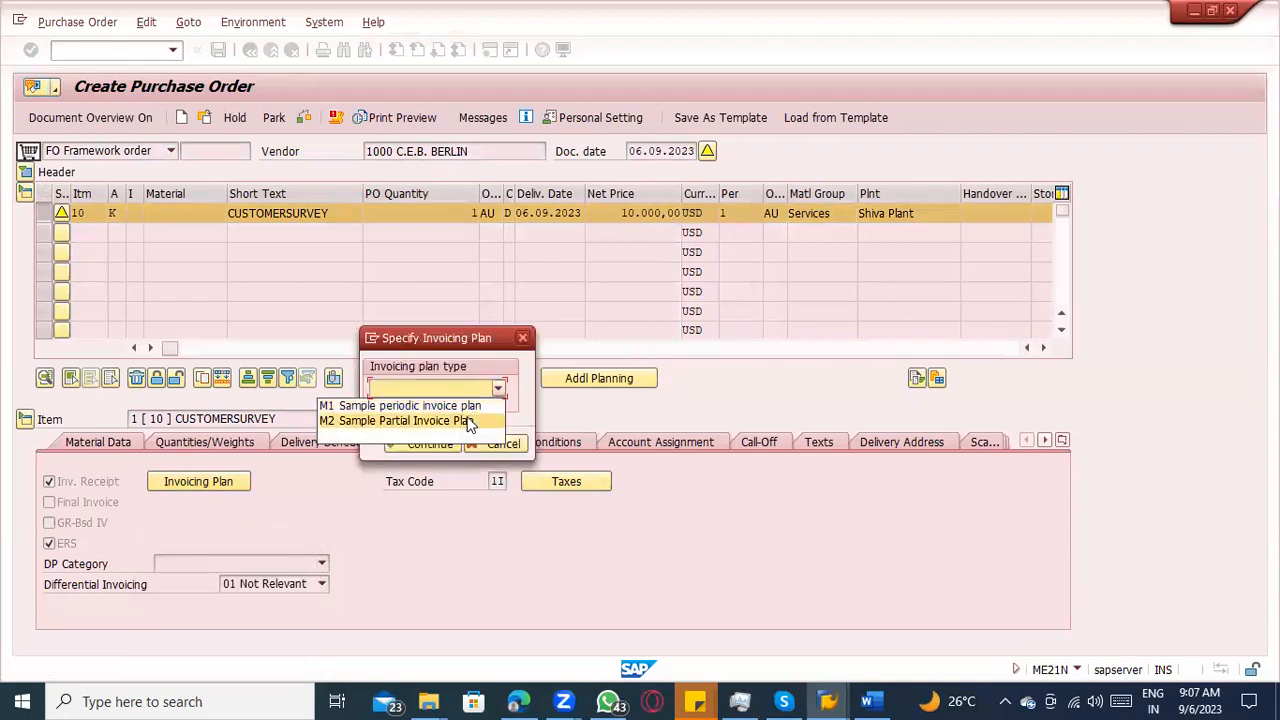
{"action": "left_click", "coordinate": [470, 421]}
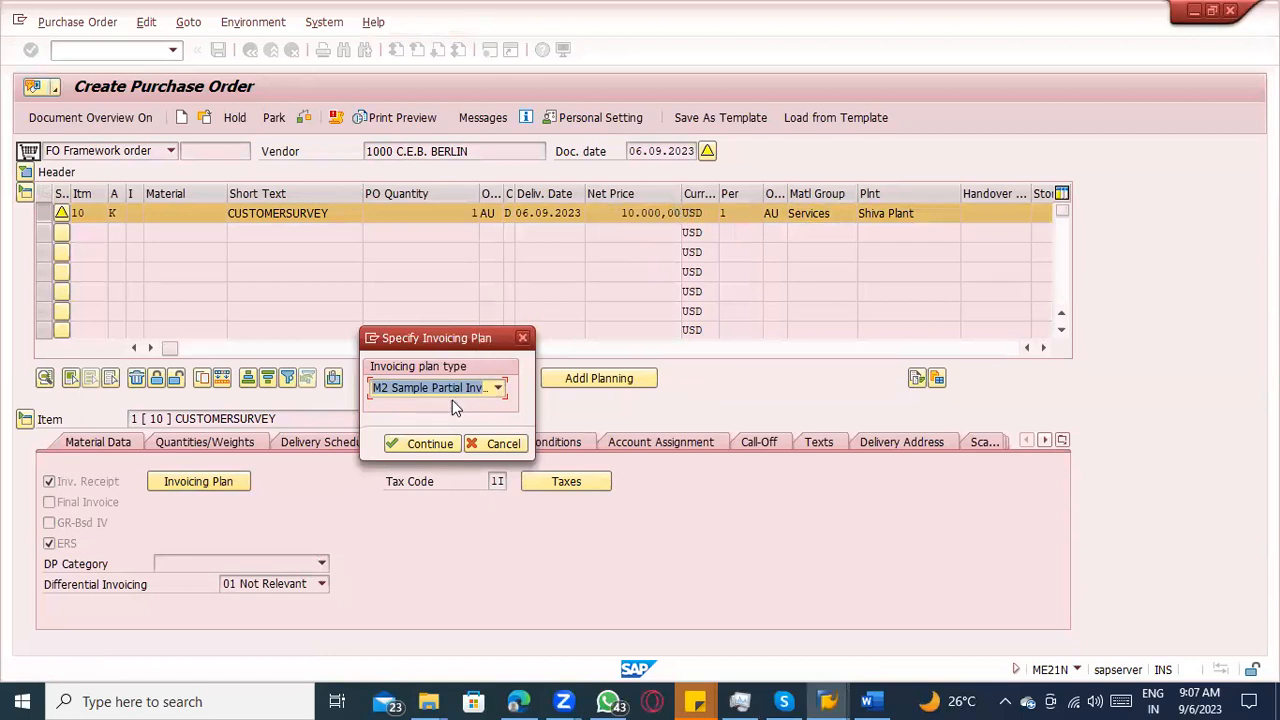
{"action": "left_click", "coordinate": [428, 443]}
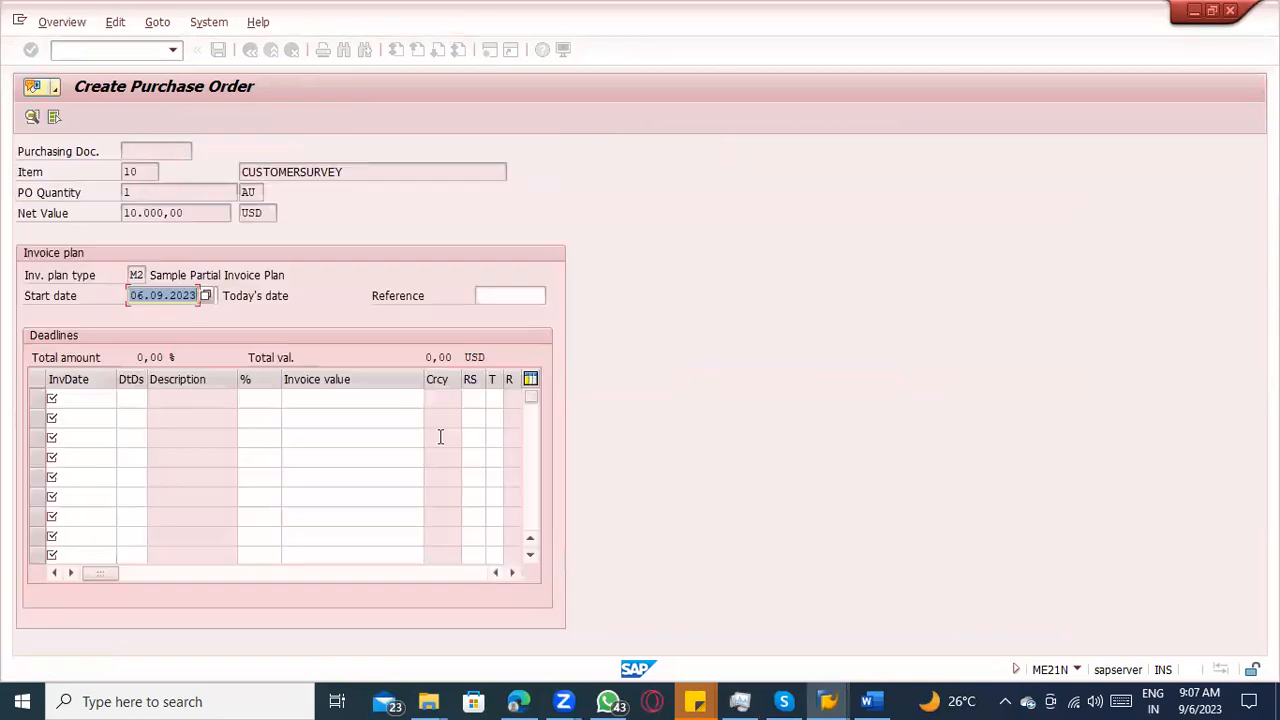
Enter the first invoicing deadline as 15.09.2023 with a share of 10 percent.
{"action": "left_click", "coordinate": [82, 399]}
{"action": "left_click", "coordinate": [123, 399]}
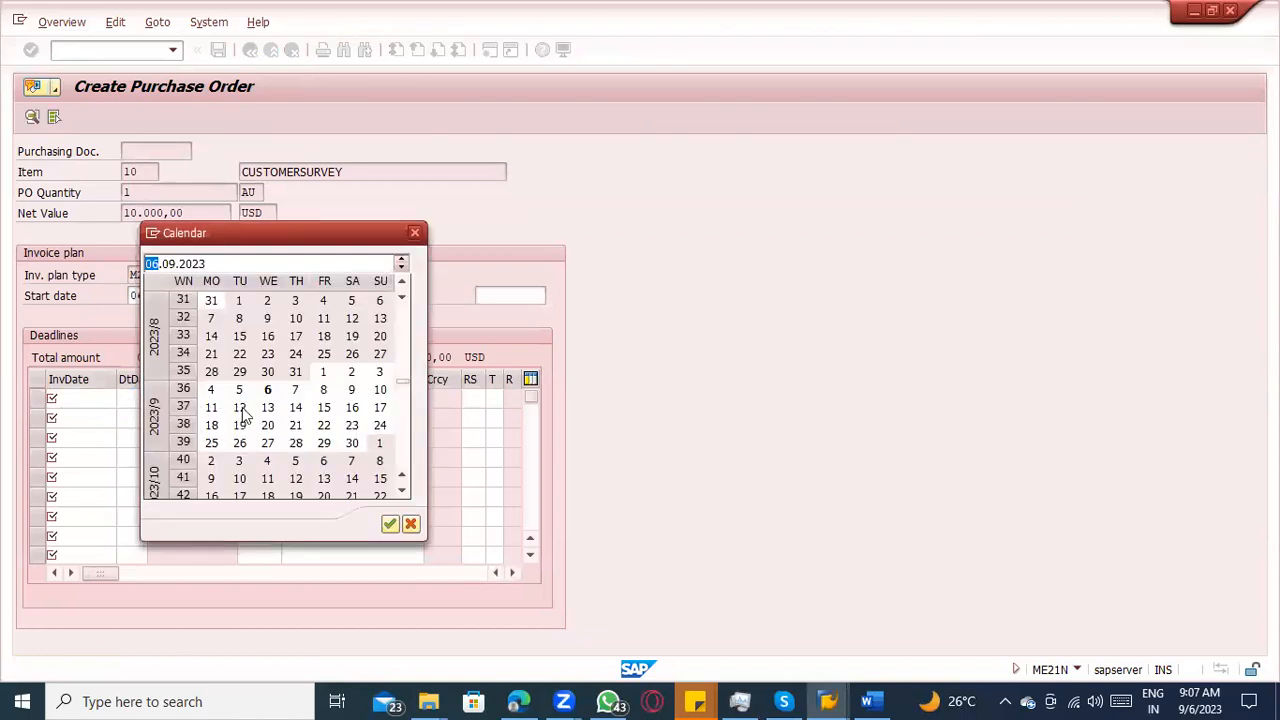
{"action": "double_click", "coordinate": [324, 407]}
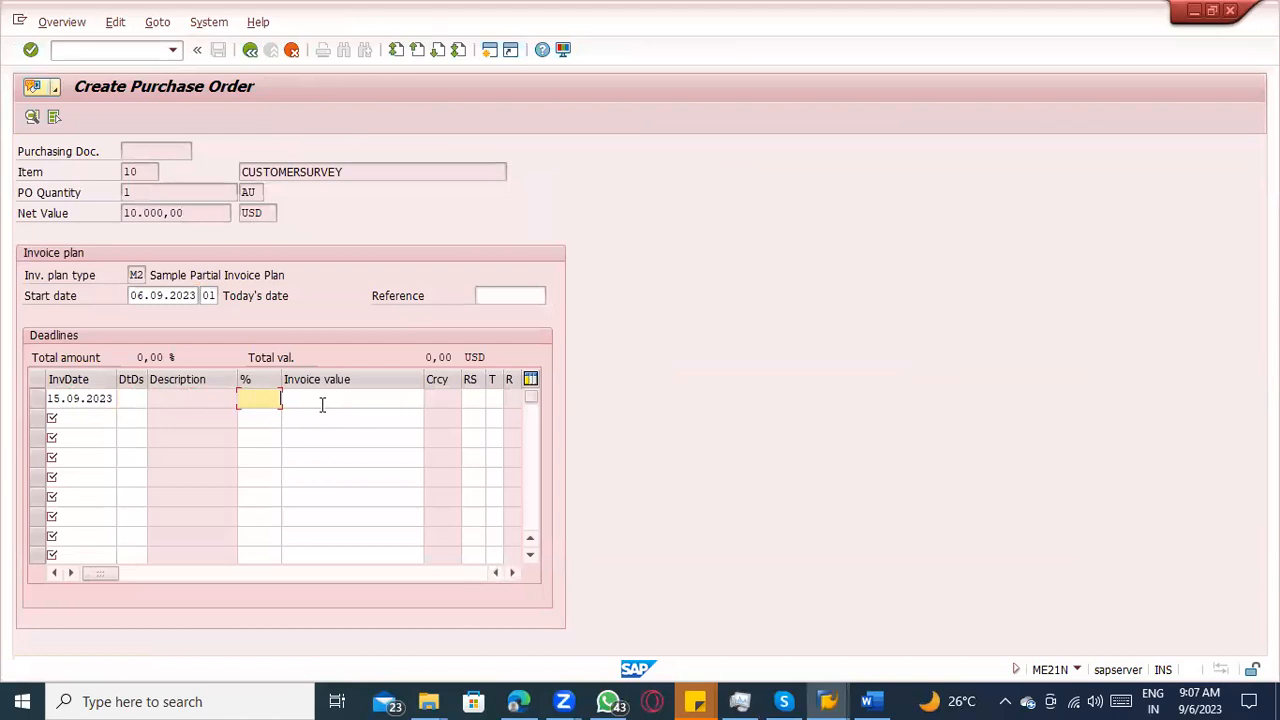
{"action": "type", "text": "10"}
{"action": "left_click", "coordinate": [66, 404]}
Add a second invoicing deadline on 27.09.2023 with a share of 20 percent.
{"action": "left_click", "coordinate": [84, 418]}
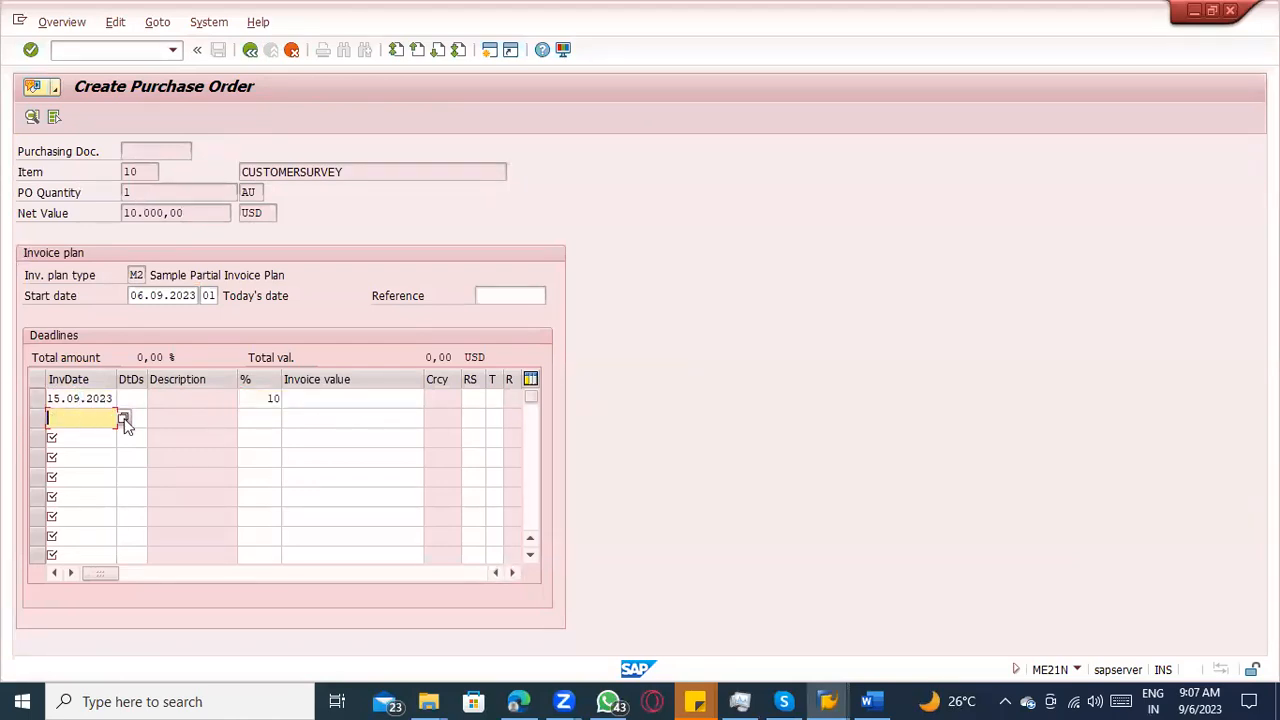
{"action": "left_click", "coordinate": [124, 420]}
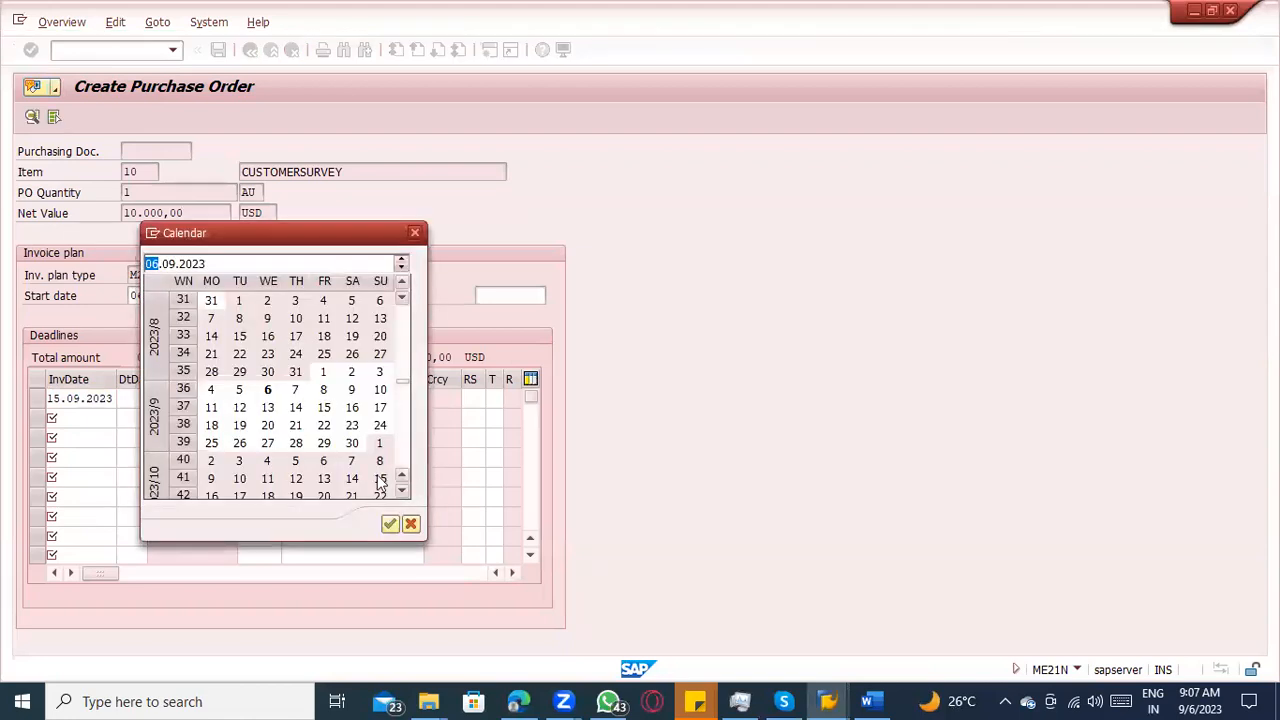
{"action": "double_click", "coordinate": [267, 442]}
{"action": "left_click", "coordinate": [249, 421]}
{"action": "type", "text": "20"}
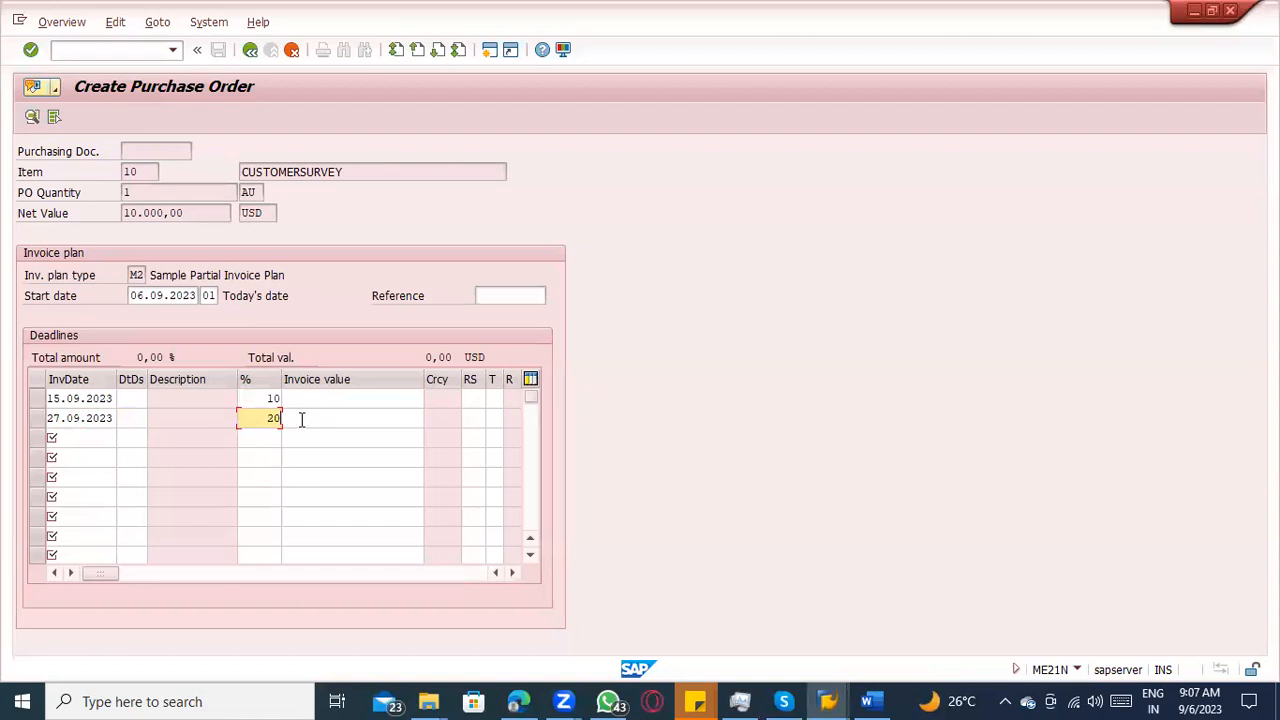
Change the invoice date of the first deadline to 01.09.2023.
{"action": "double_click", "coordinate": [114, 398]}
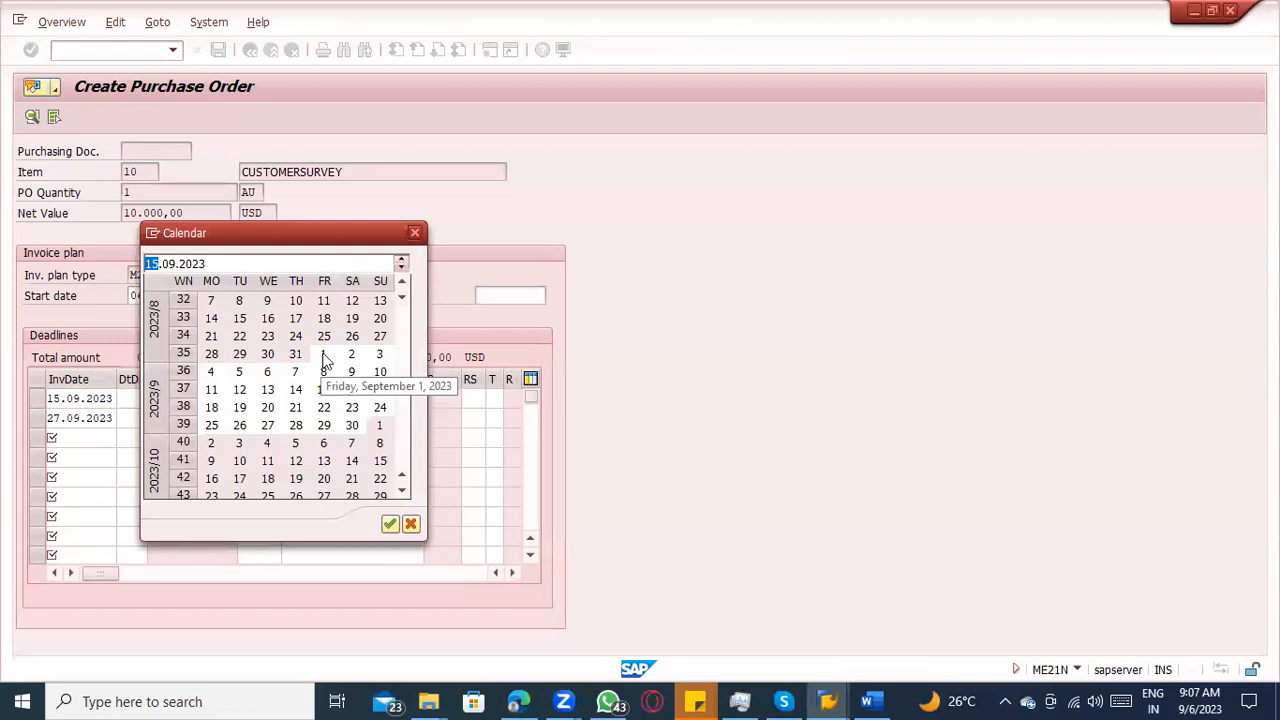
{"action": "double_click", "coordinate": [326, 357]}
{"action": "left_click", "coordinate": [72, 399]}
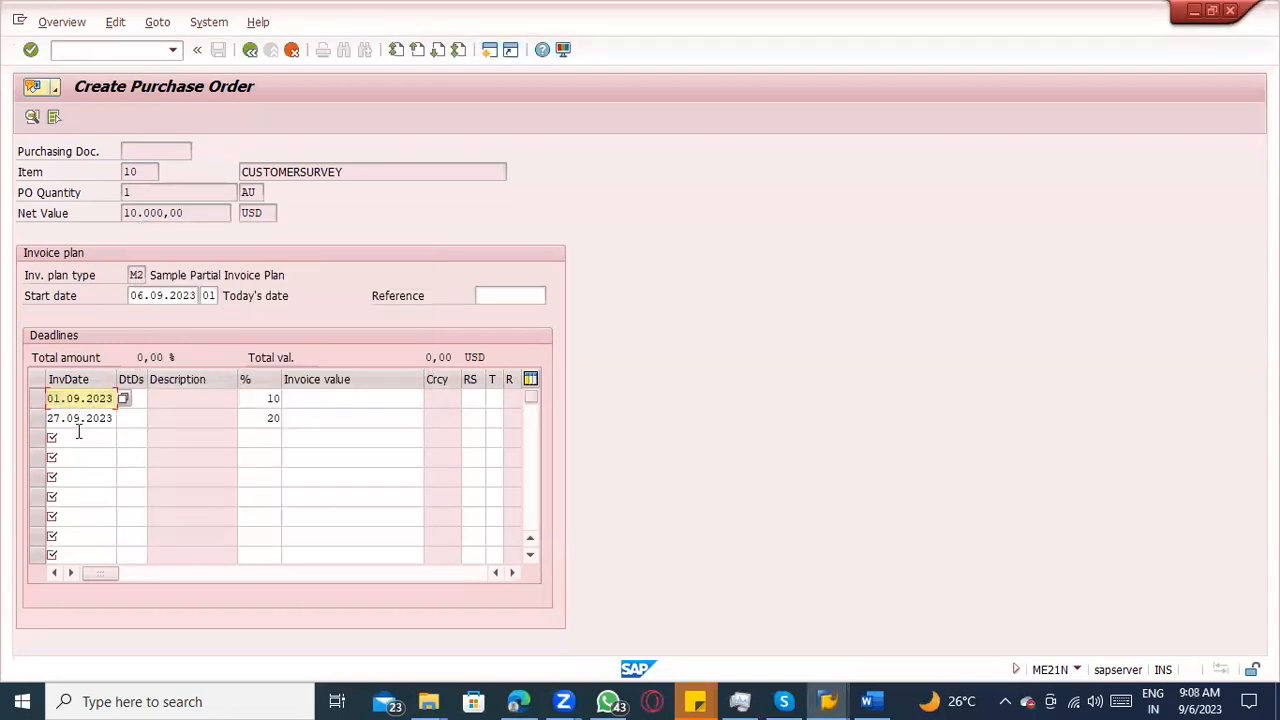
Add a third invoicing deadline on 04.10.2023 with a share of 30 percent.
{"action": "left_click", "coordinate": [86, 435]}
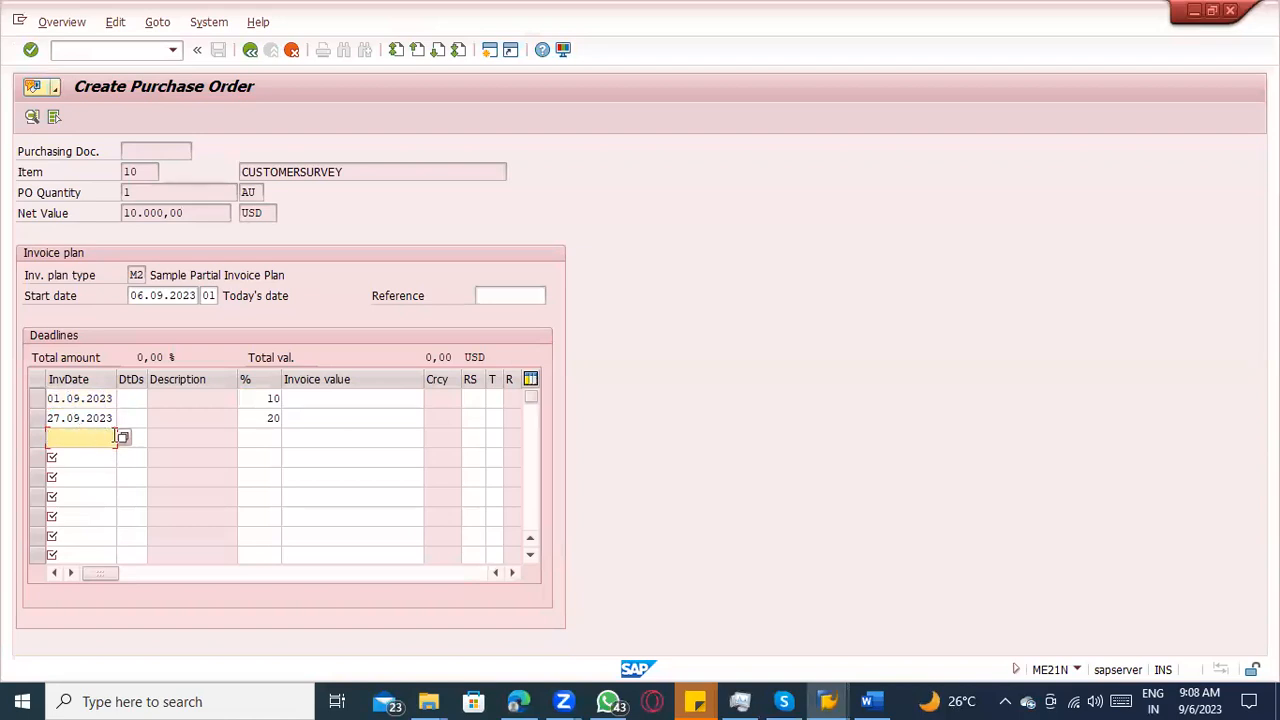
{"action": "left_click", "coordinate": [122, 437]}
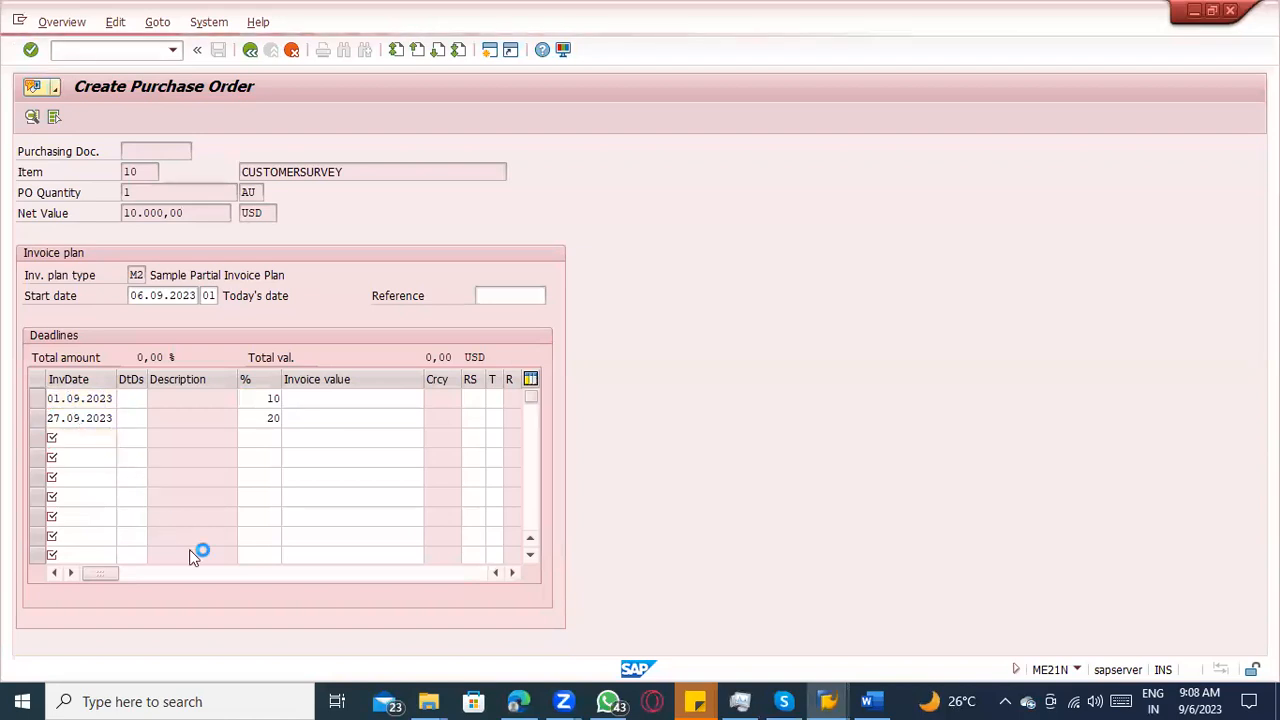
{"action": "double_click", "coordinate": [283, 457]}
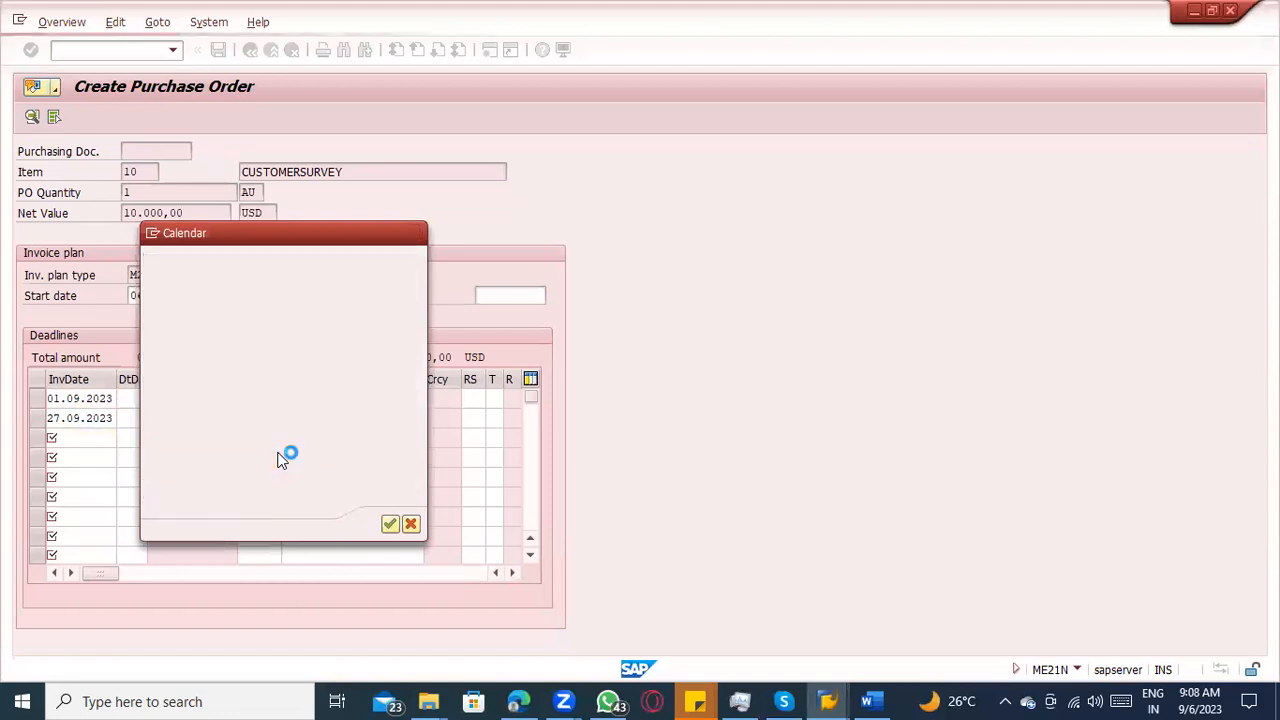
{"action": "left_click", "coordinate": [251, 441]}
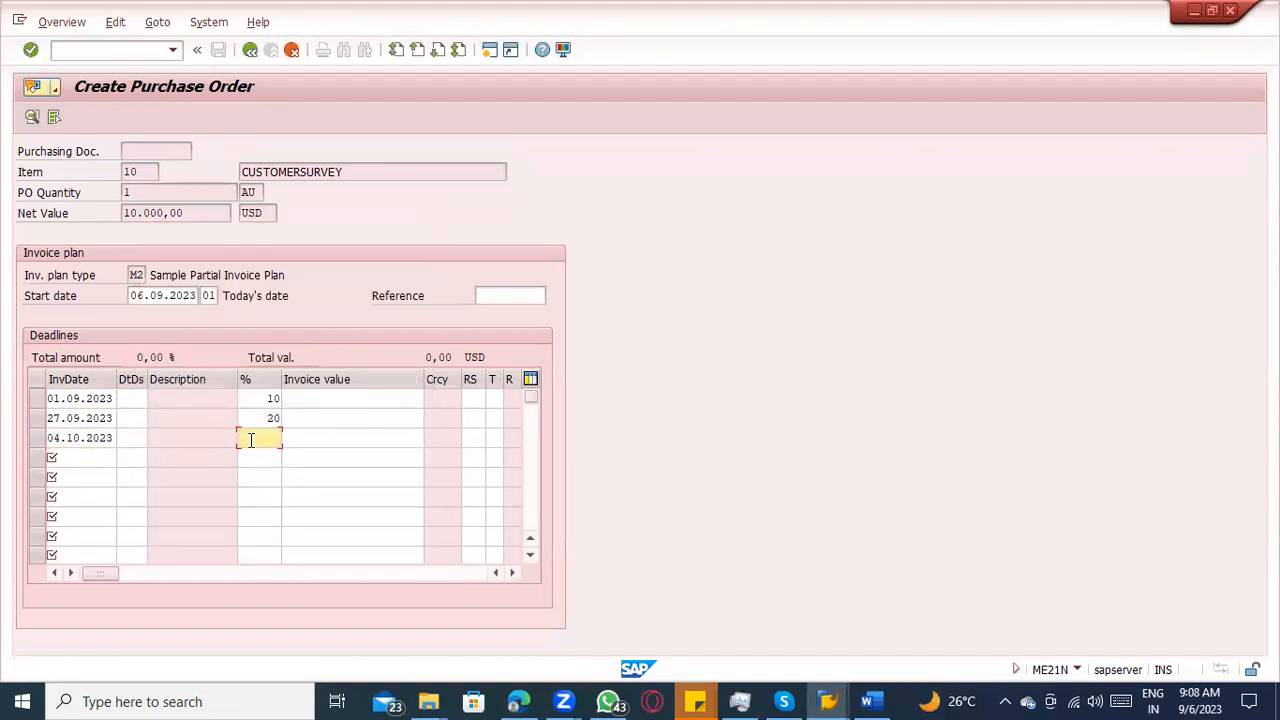
{"action": "type", "text": "30"}
Add a fourth invoicing deadline on 21.11.2023 at 40 percent and have the invoice values calculated.
{"action": "left_click", "coordinate": [100, 457]}
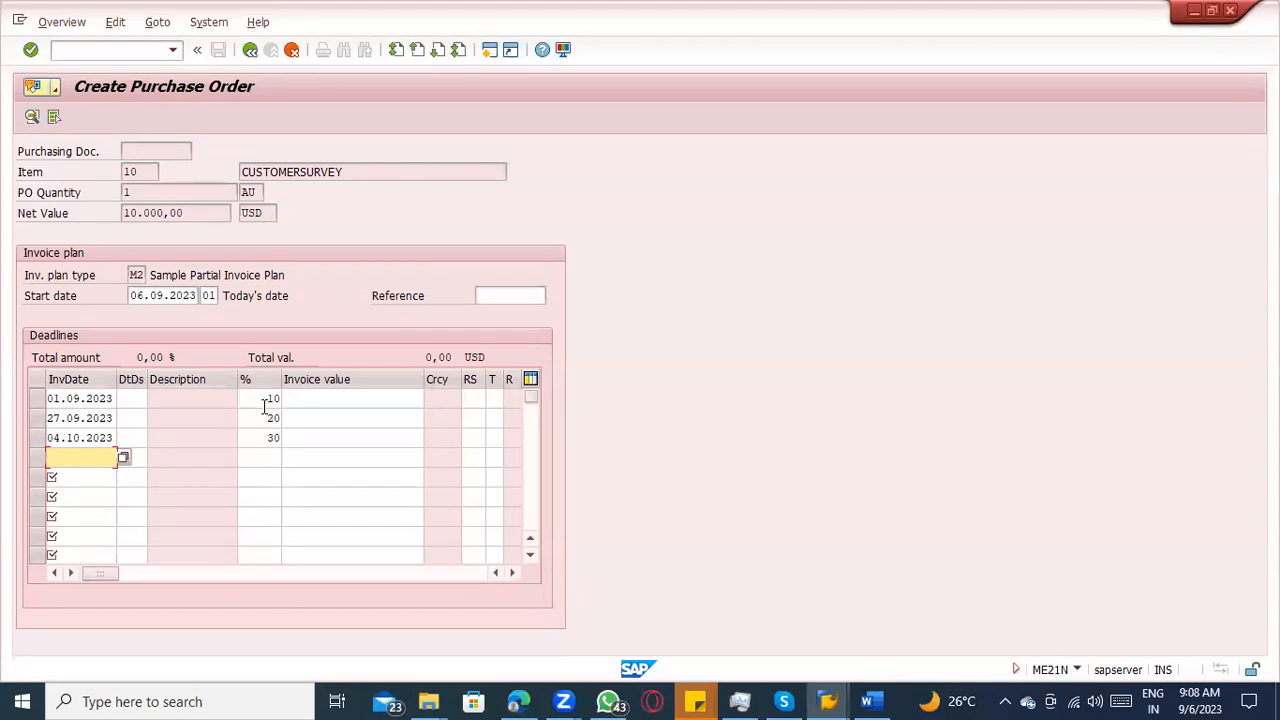
{"action": "left_click", "coordinate": [122, 455]}
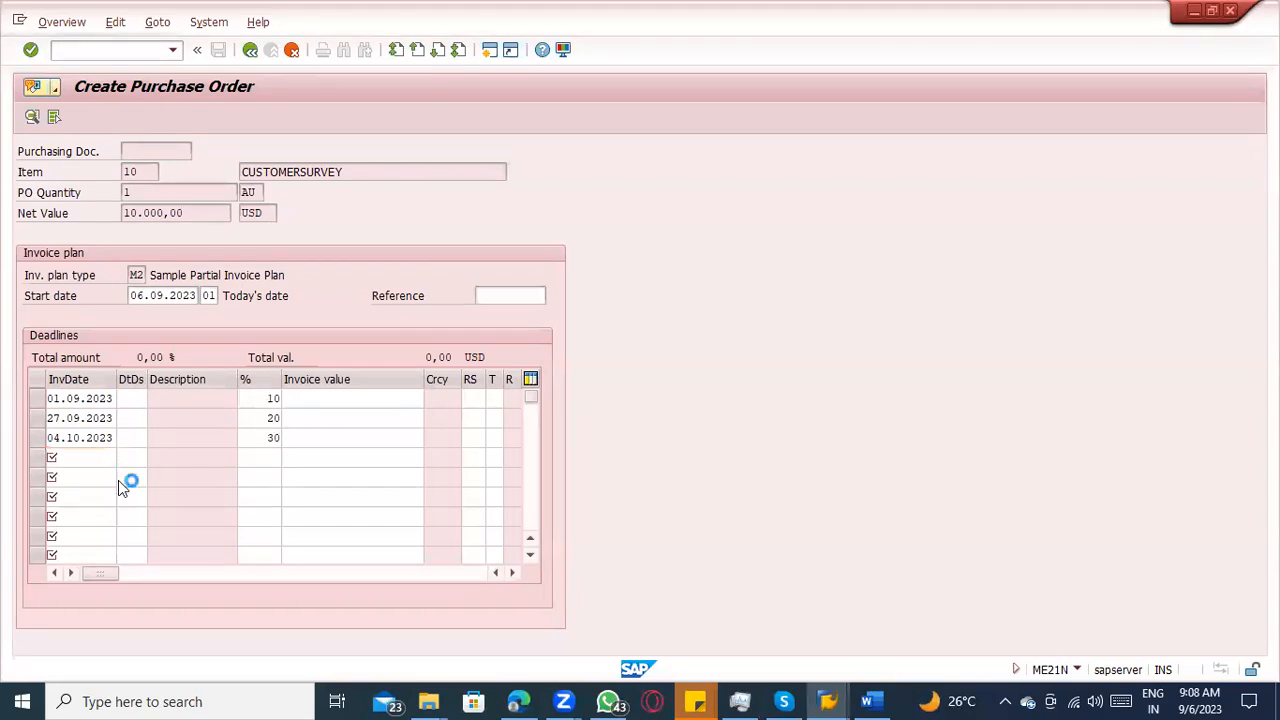
{"action": "scroll", "coordinate": [240, 430], "scroll_direction": "down", "scroll_amount": 2}
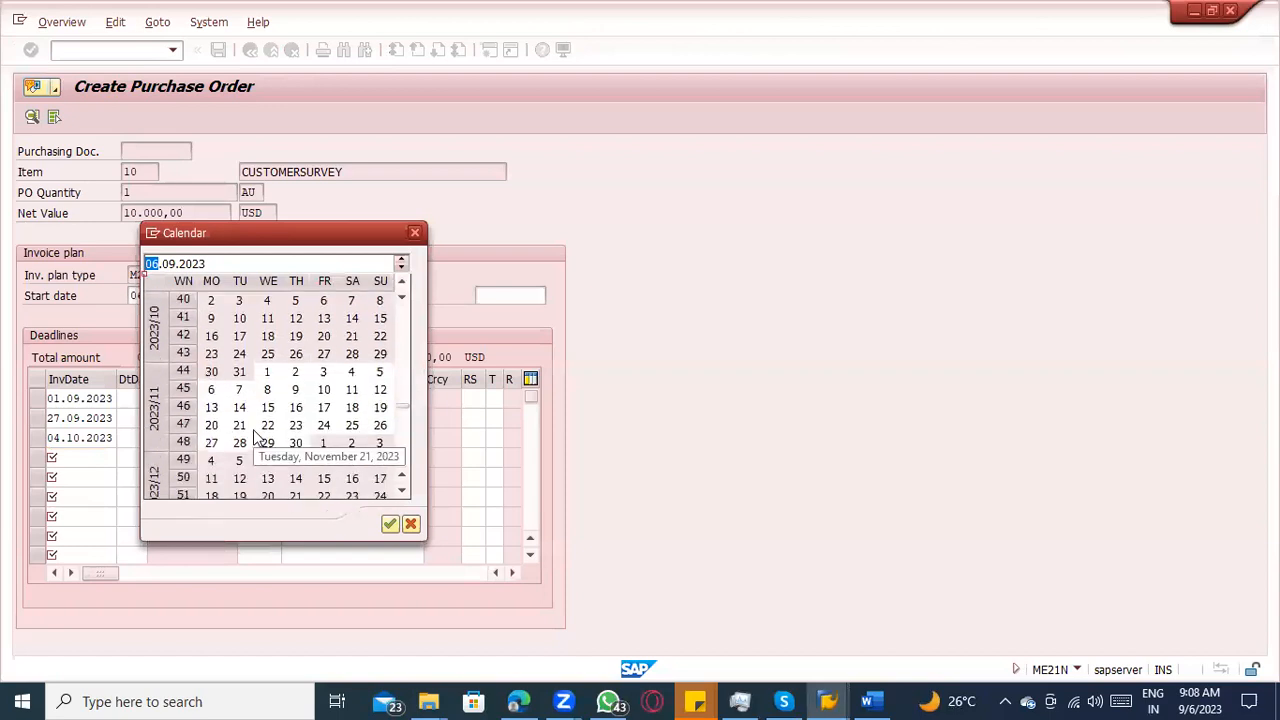
{"action": "double_click", "coordinate": [253, 430]}
{"action": "left_click", "coordinate": [273, 455]}
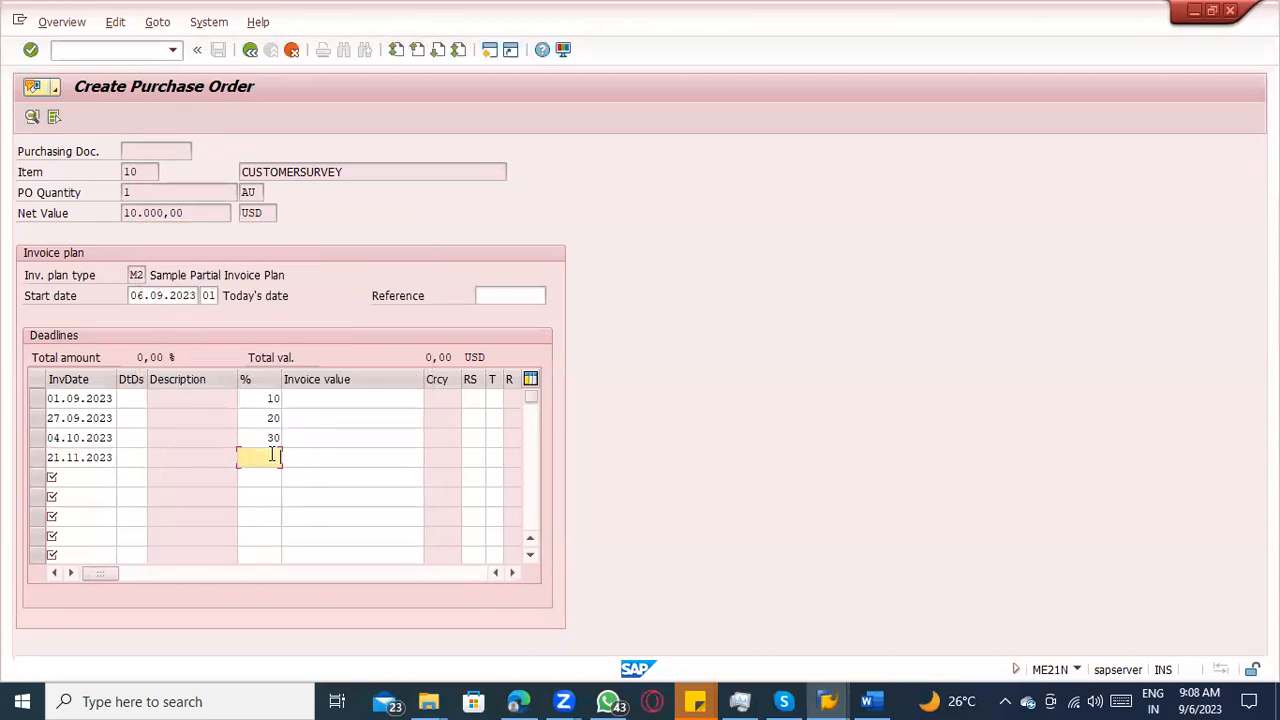
{"action": "type", "text": "40"}
{"action": "key", "text": "Return"}
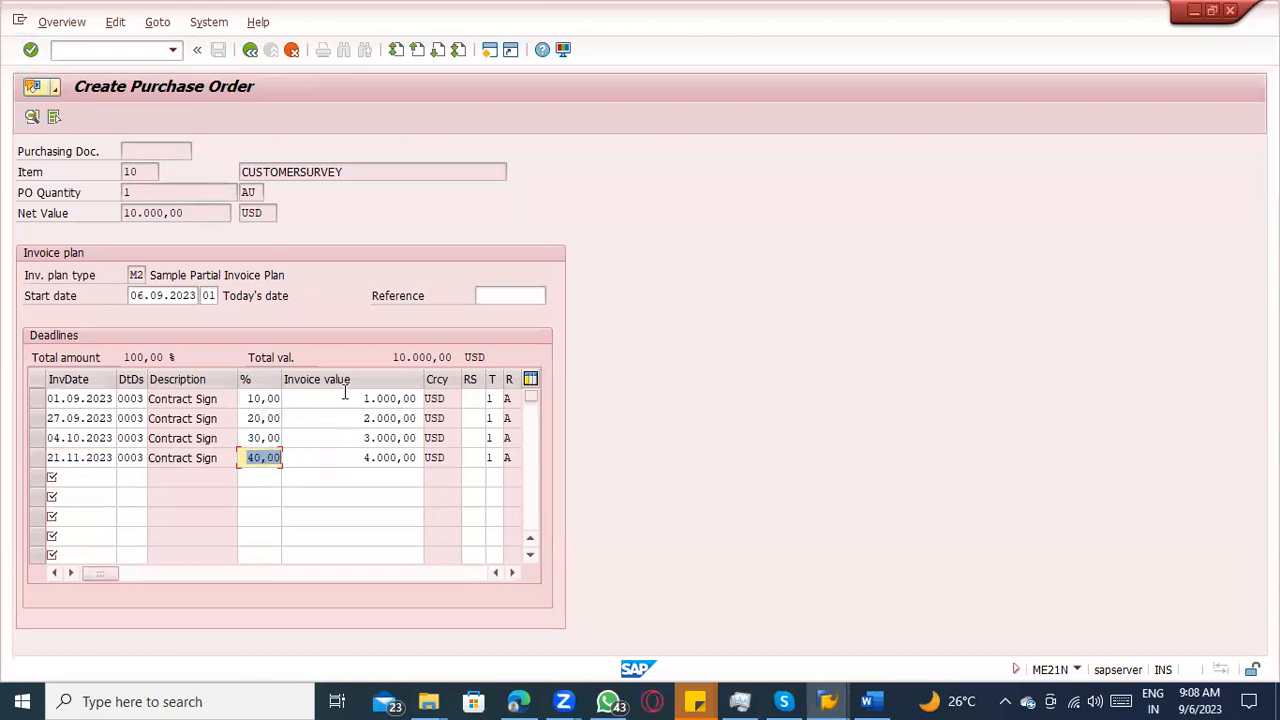
Review the plan's total value and compare each deadline's percentage with its invoice value.
{"action": "left_click_drag", "start_coordinate": [383, 360], "coordinate": [483, 362]}
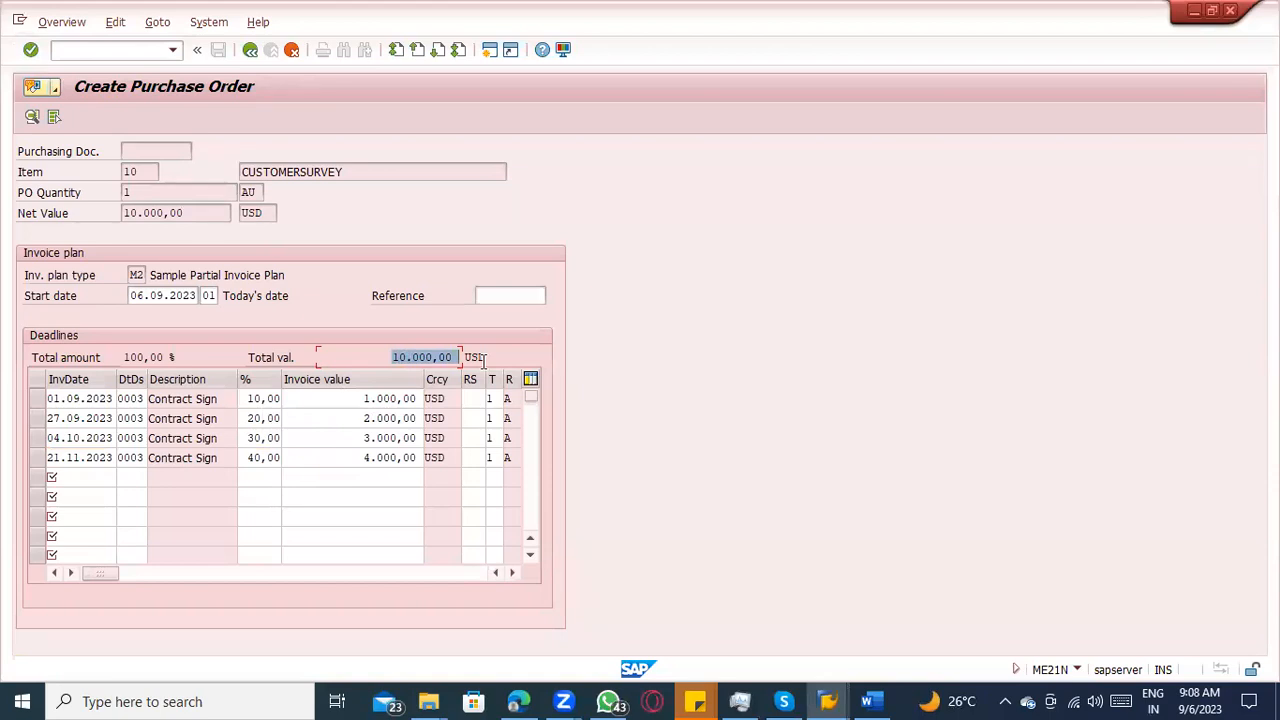
{"action": "left_click", "coordinate": [148, 357]}
{"action": "left_click", "coordinate": [261, 399]}
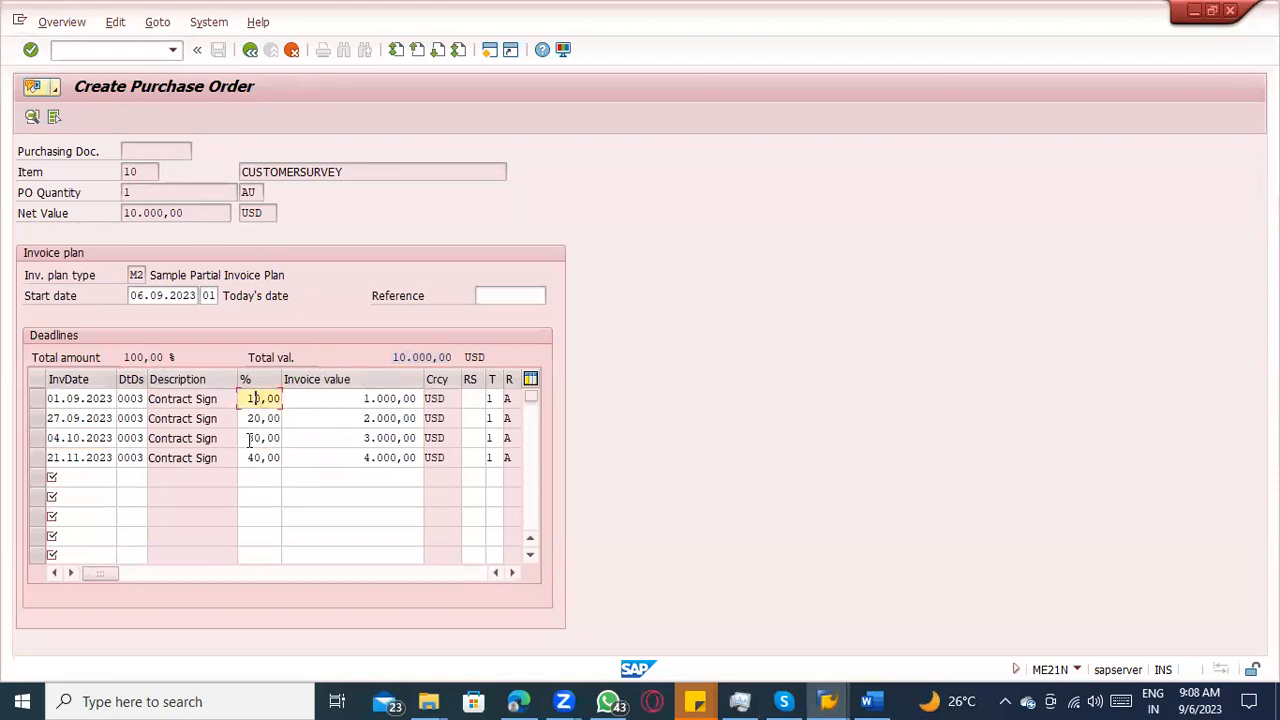
{"action": "left_click_drag", "start_coordinate": [364, 398], "coordinate": [545, 404]}
{"action": "left_click", "coordinate": [250, 418]}
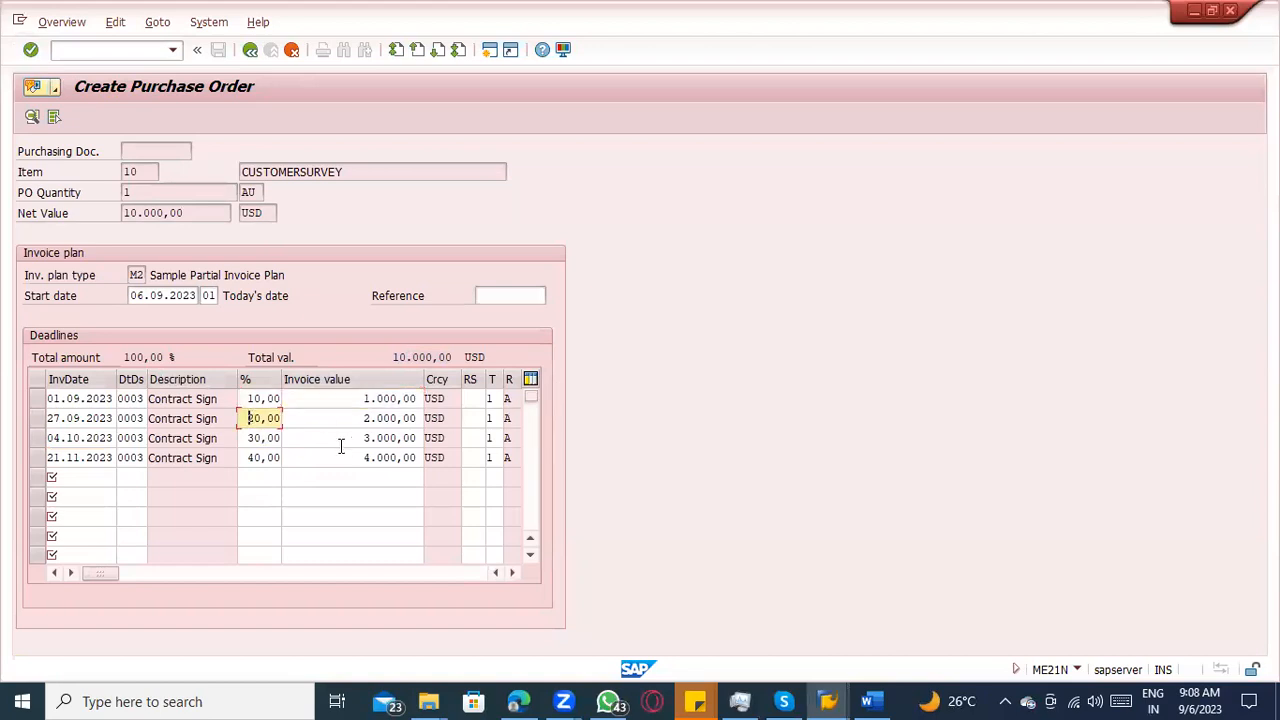
{"action": "left_click_drag", "start_coordinate": [360, 418], "coordinate": [457, 425]}
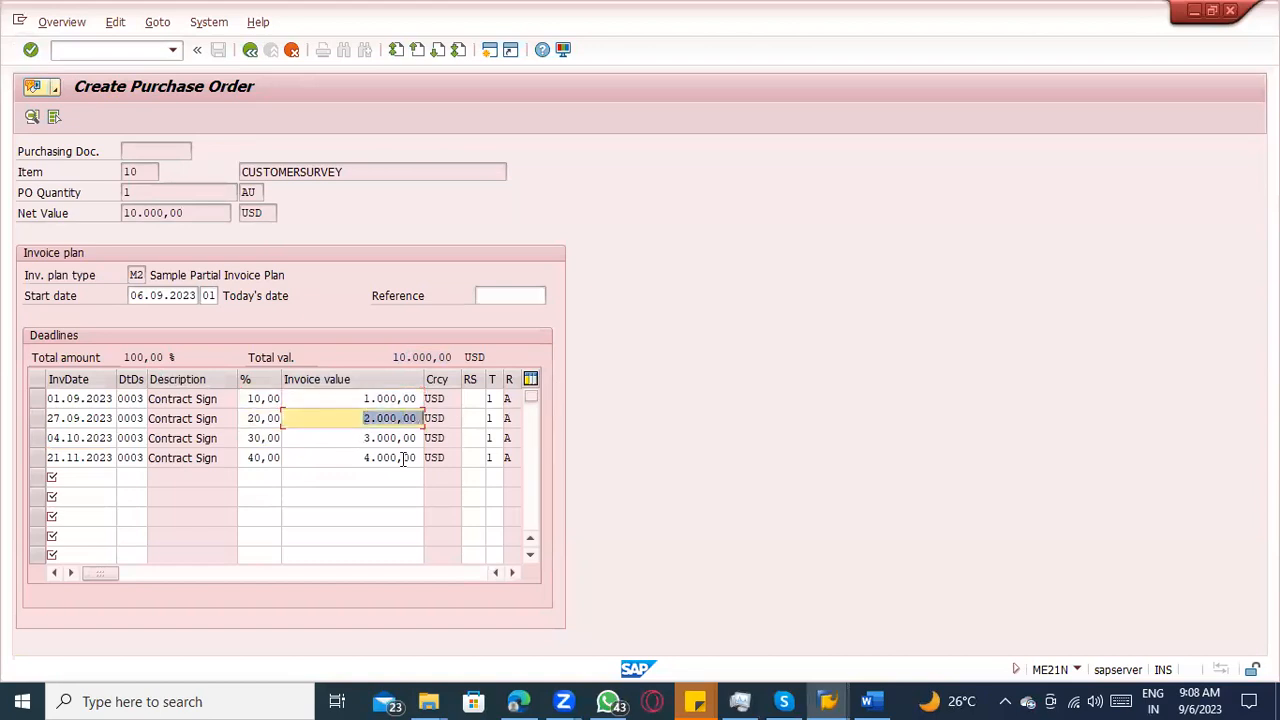
{"action": "left_click", "coordinate": [246, 444]}
{"action": "left_click_drag", "start_coordinate": [373, 425], "coordinate": [517, 438]}
{"action": "left_click_drag", "start_coordinate": [362, 457], "coordinate": [574, 494]}
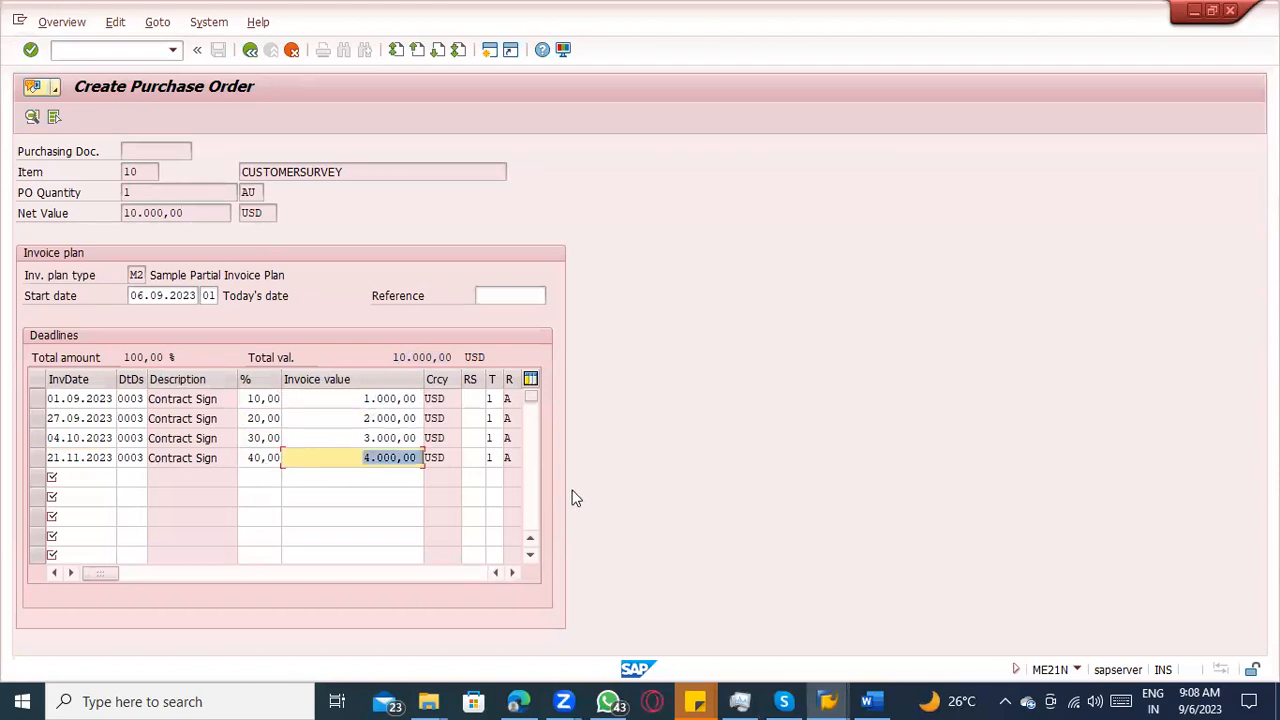
{"action": "left_click", "coordinate": [372, 437]}
{"action": "left_click", "coordinate": [381, 417]}
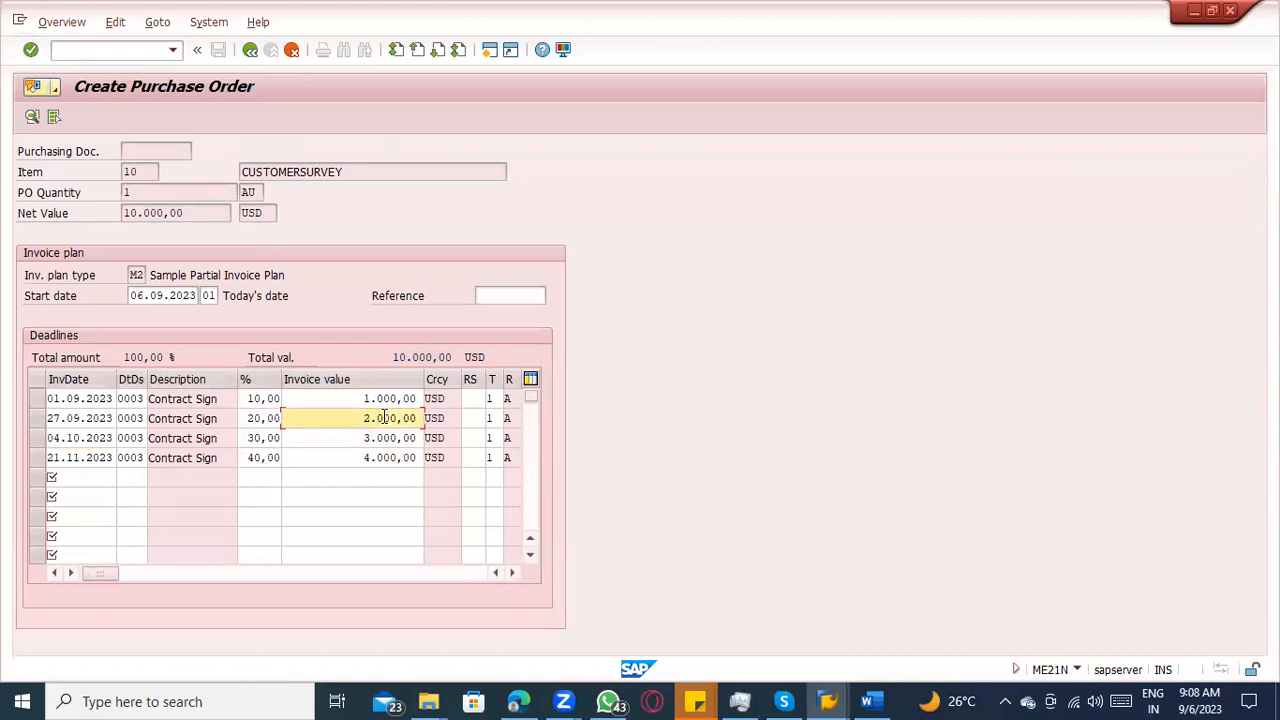
{"action": "left_click", "coordinate": [385, 398]}
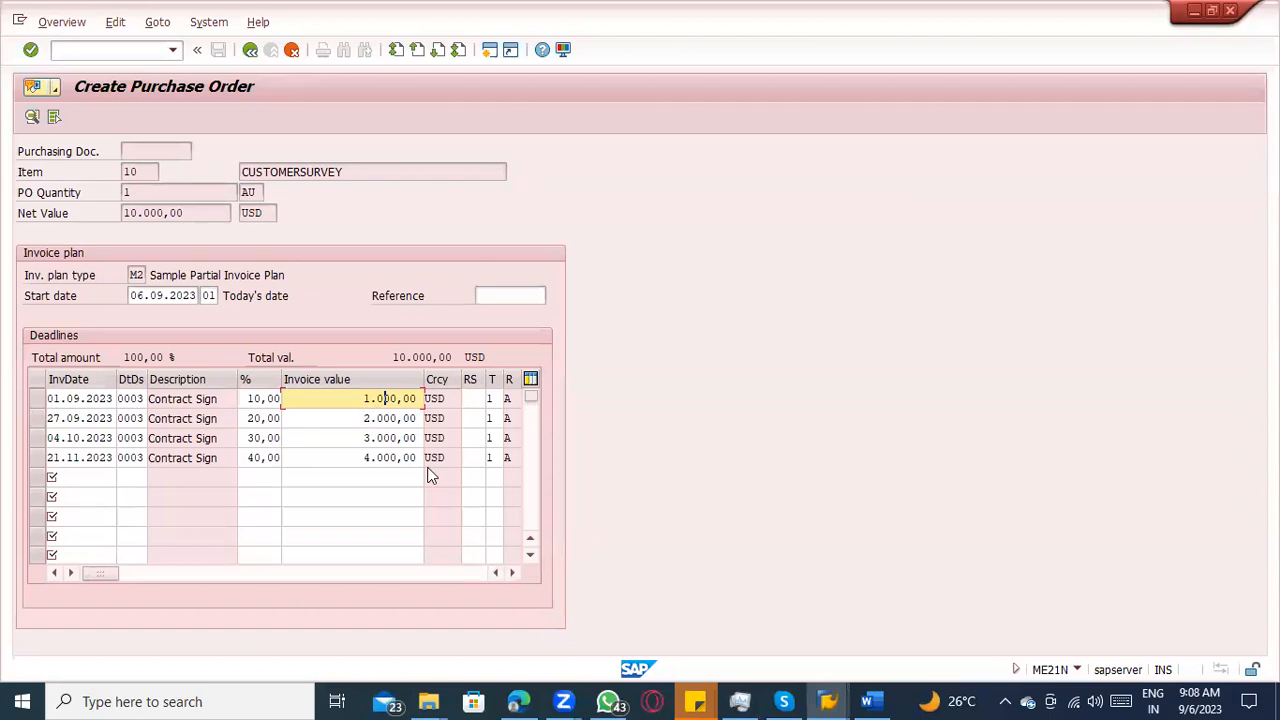
Set the invoicing plan's start date to 01.09.2023 and return to the purchase order.
{"action": "left_click", "coordinate": [165, 293]}
{"action": "left_click", "coordinate": [205, 298]}
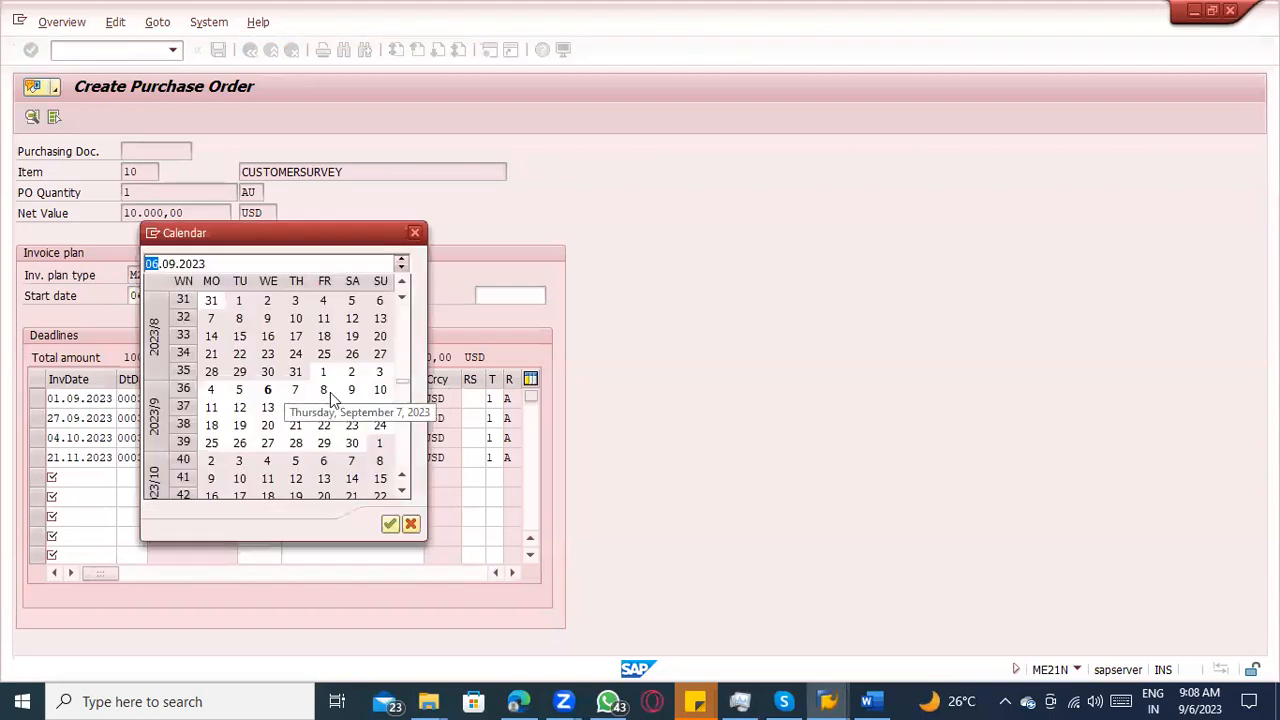
{"action": "double_click", "coordinate": [322, 372]}
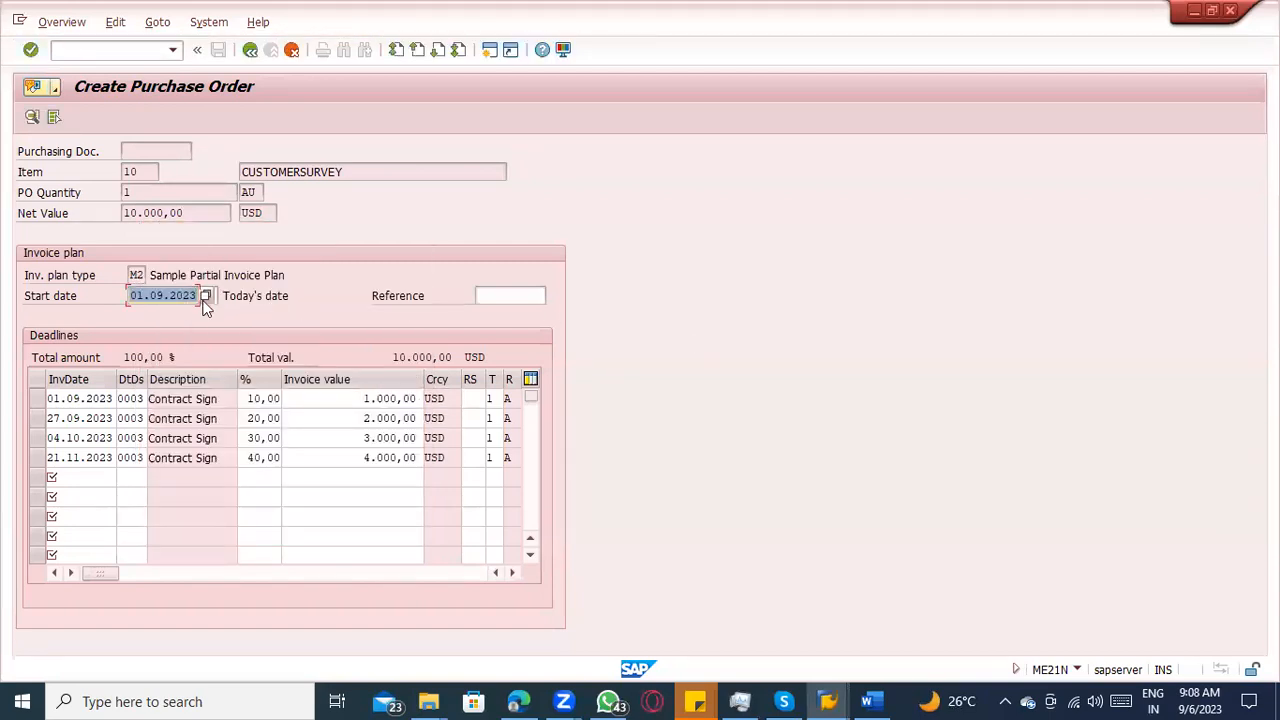
{"action": "left_click", "coordinate": [243, 300]}
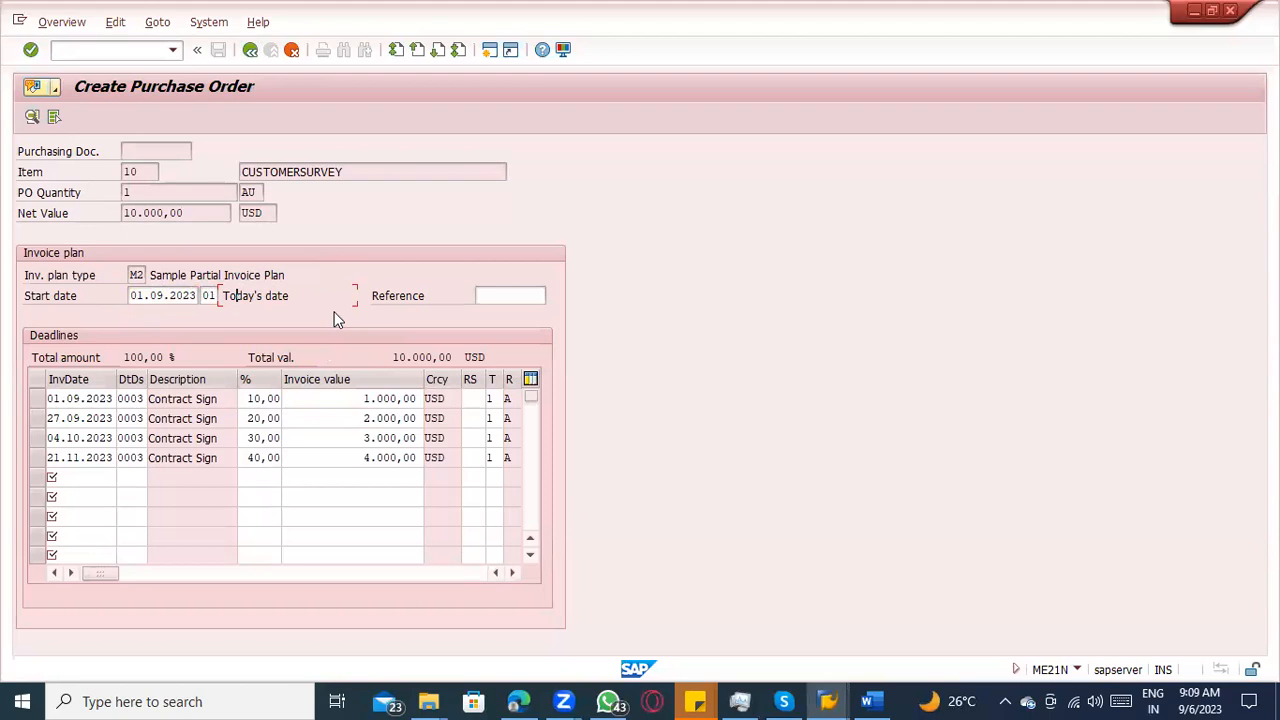
{"action": "left_click_drag", "start_coordinate": [394, 356], "coordinate": [452, 357]}
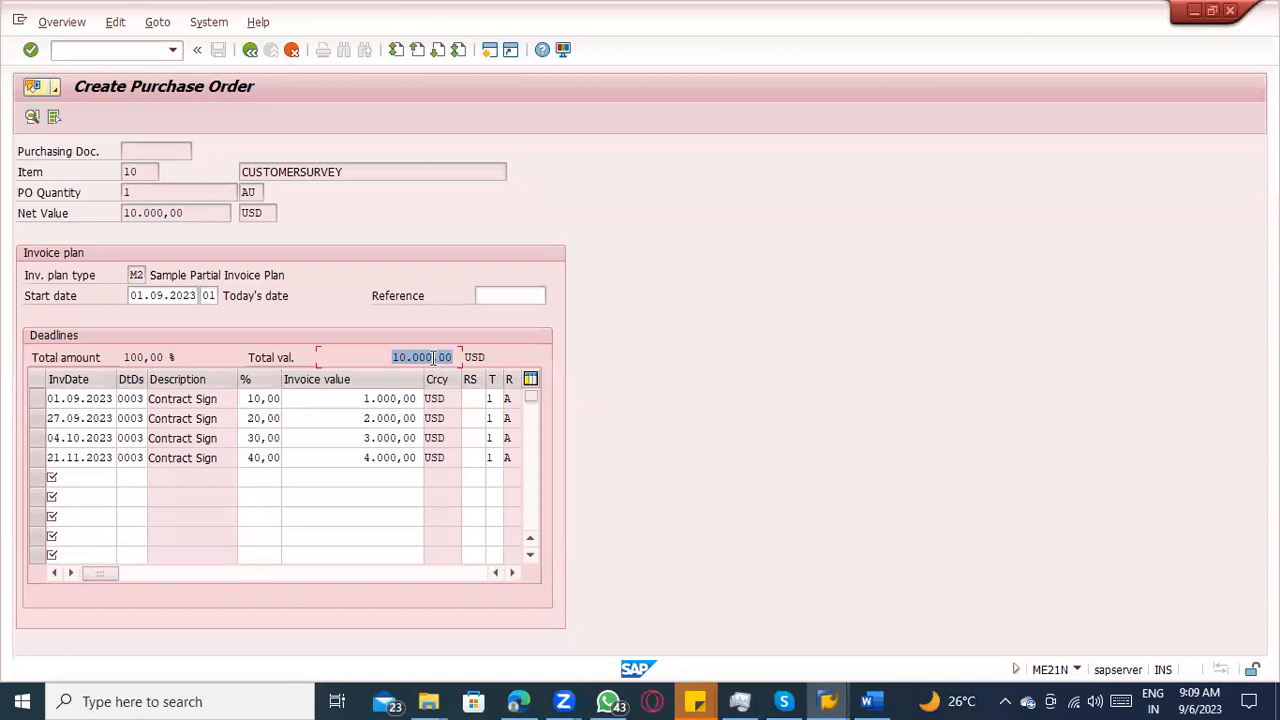
{"action": "left_click", "coordinate": [254, 52]}
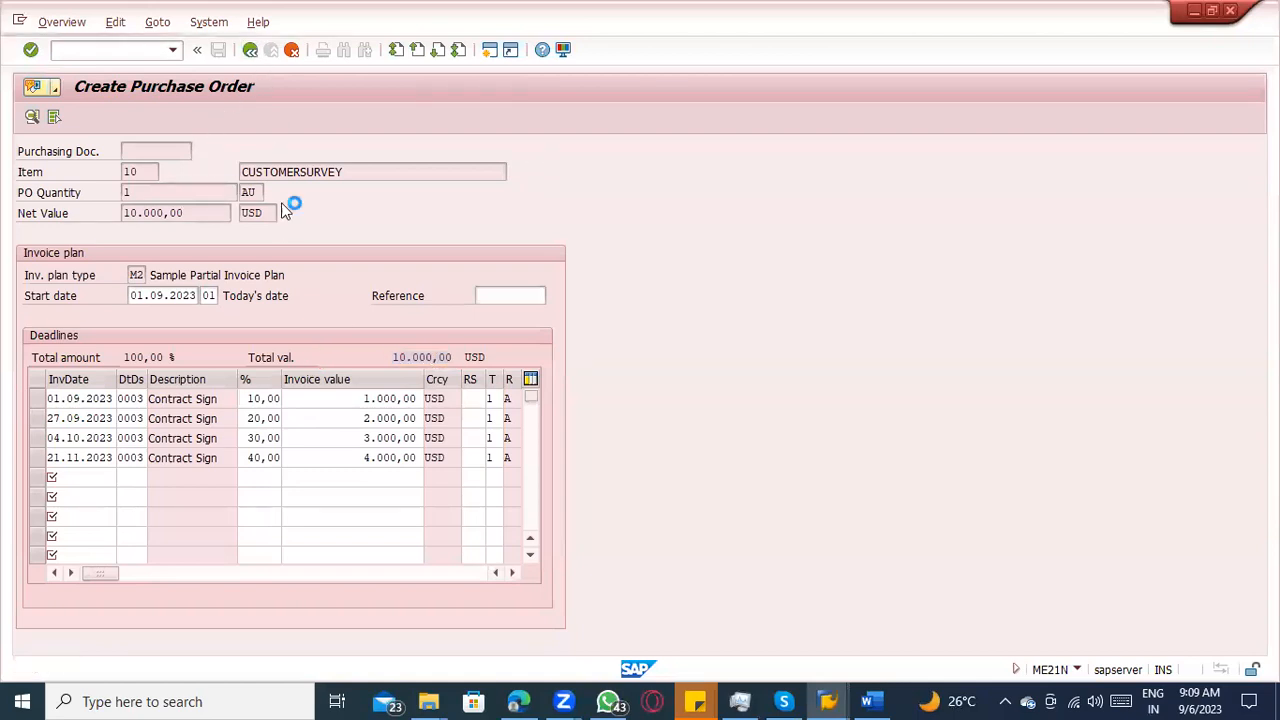
Return to the customer survey framework order, display its header data and save the order.
{"action": "left_click", "coordinate": [448, 525]}
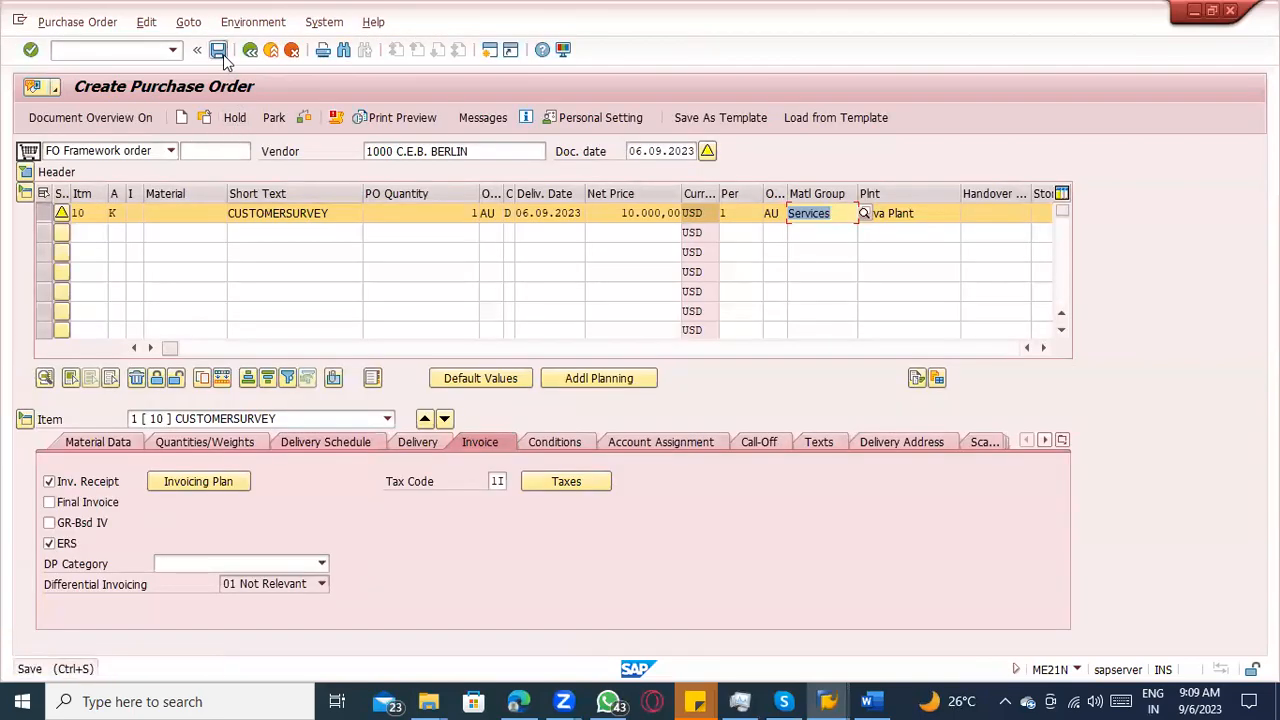
{"action": "left_click", "coordinate": [25, 172]}
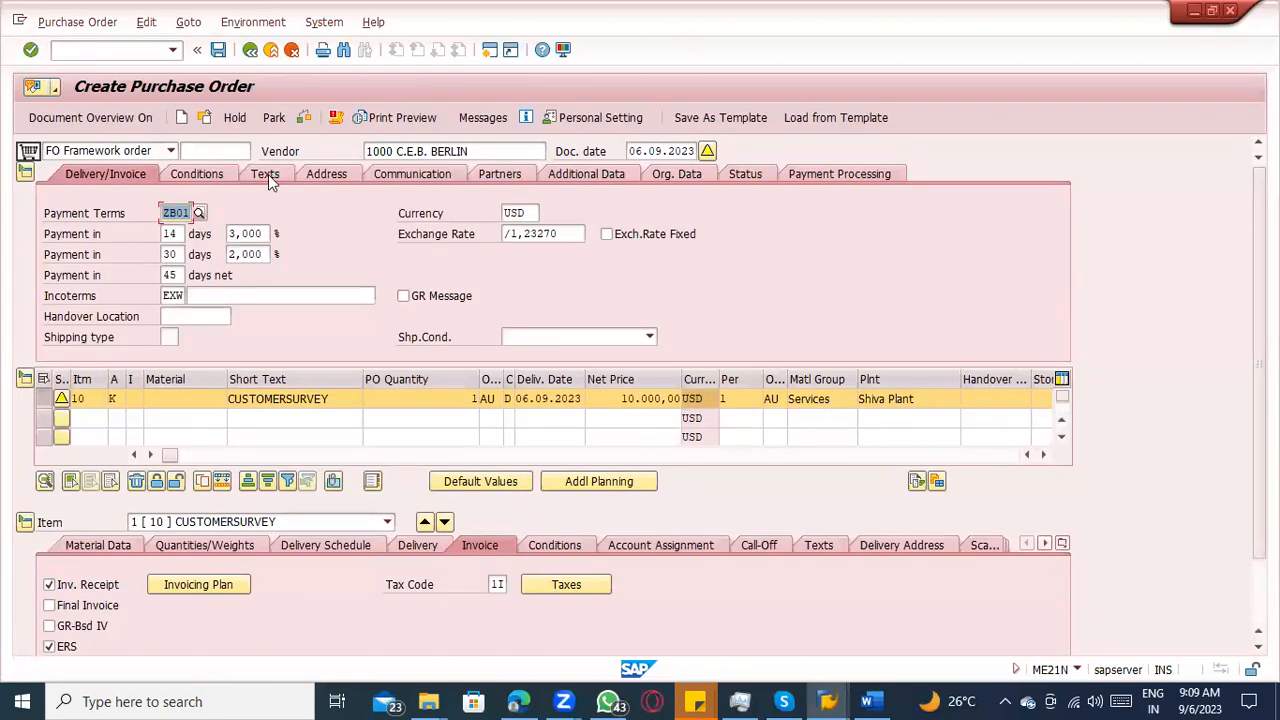
{"action": "left_click", "coordinate": [217, 50]}
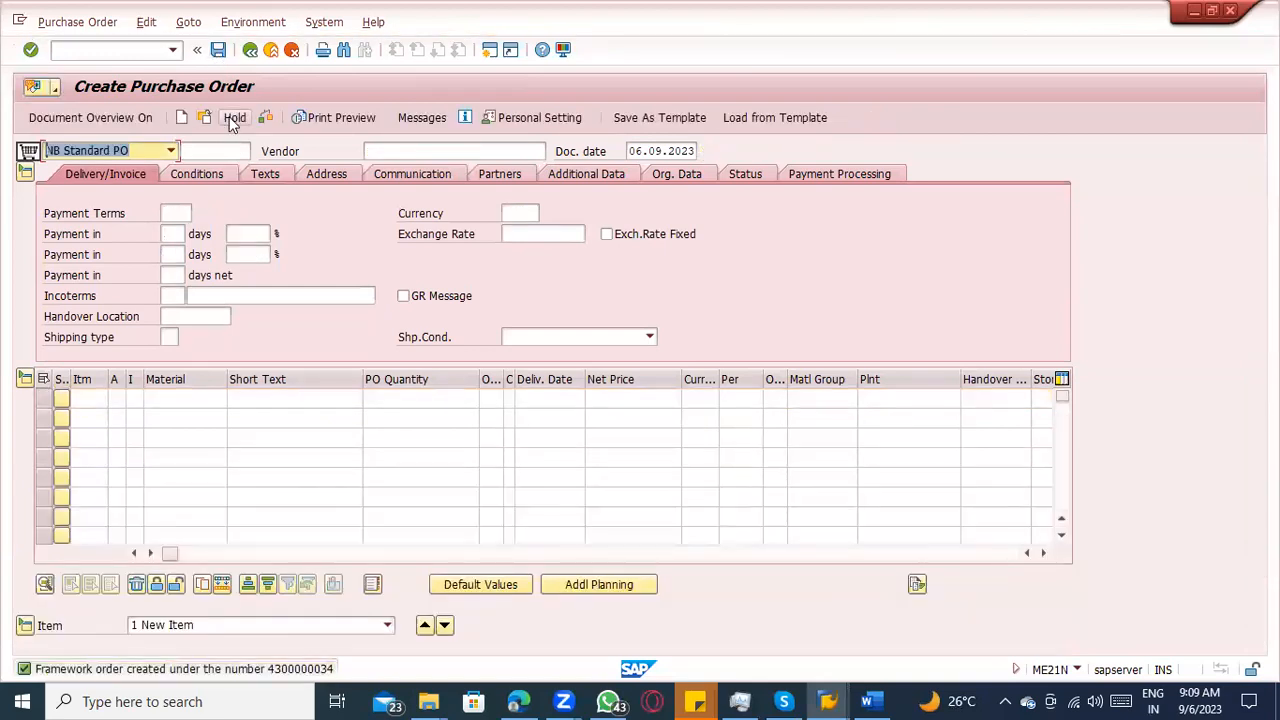
Open the saved framework order in change mode and display its output messages.
{"action": "left_click", "coordinate": [208, 116]}
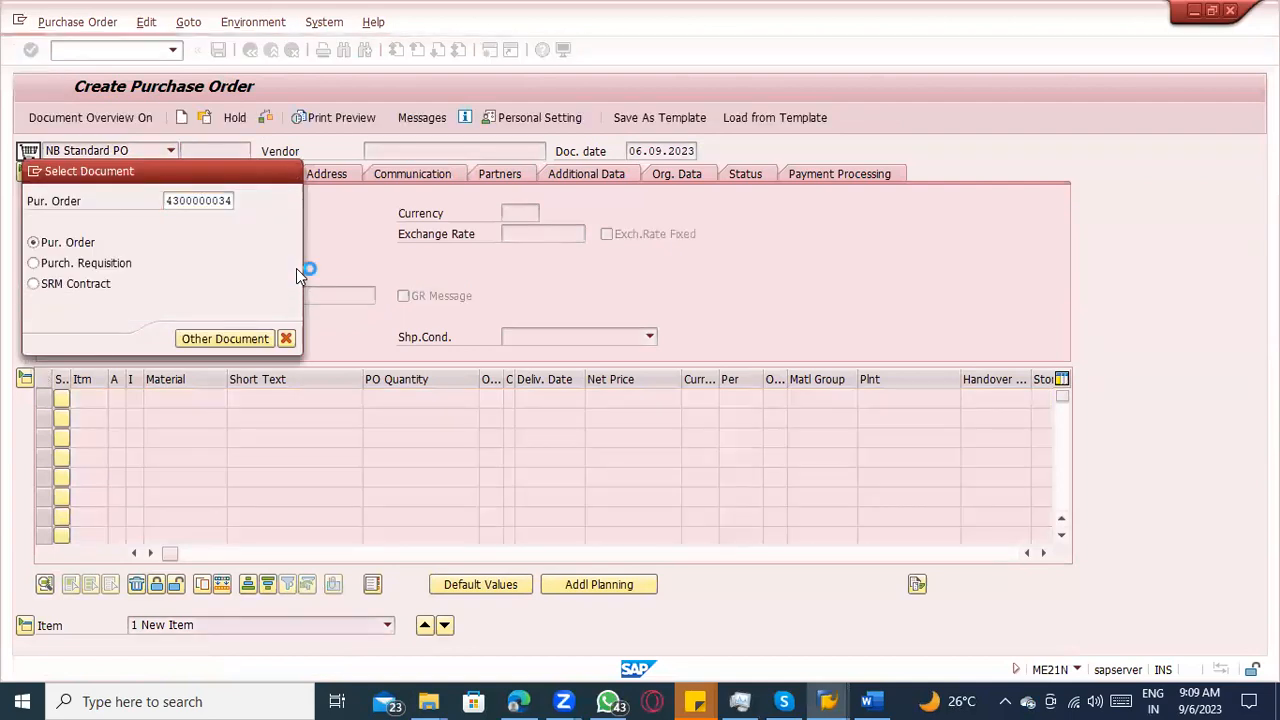
{"action": "key", "text": "Return"}
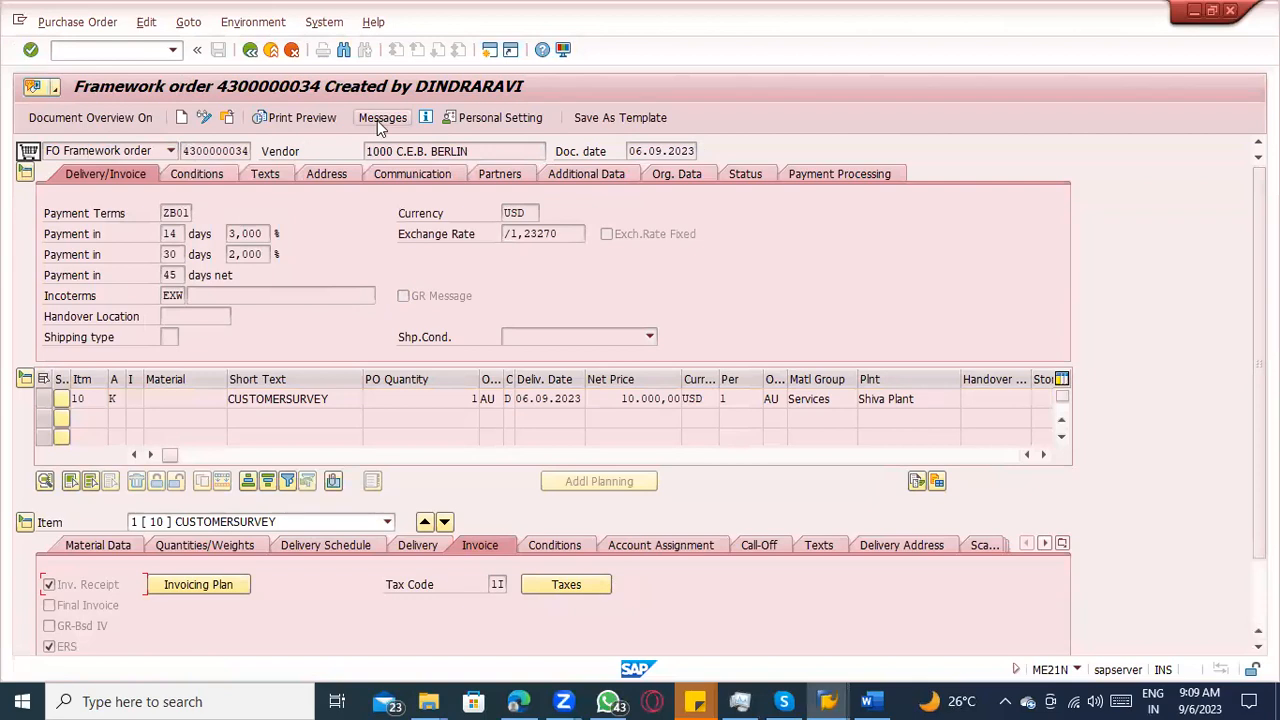
{"action": "left_click", "coordinate": [204, 117]}
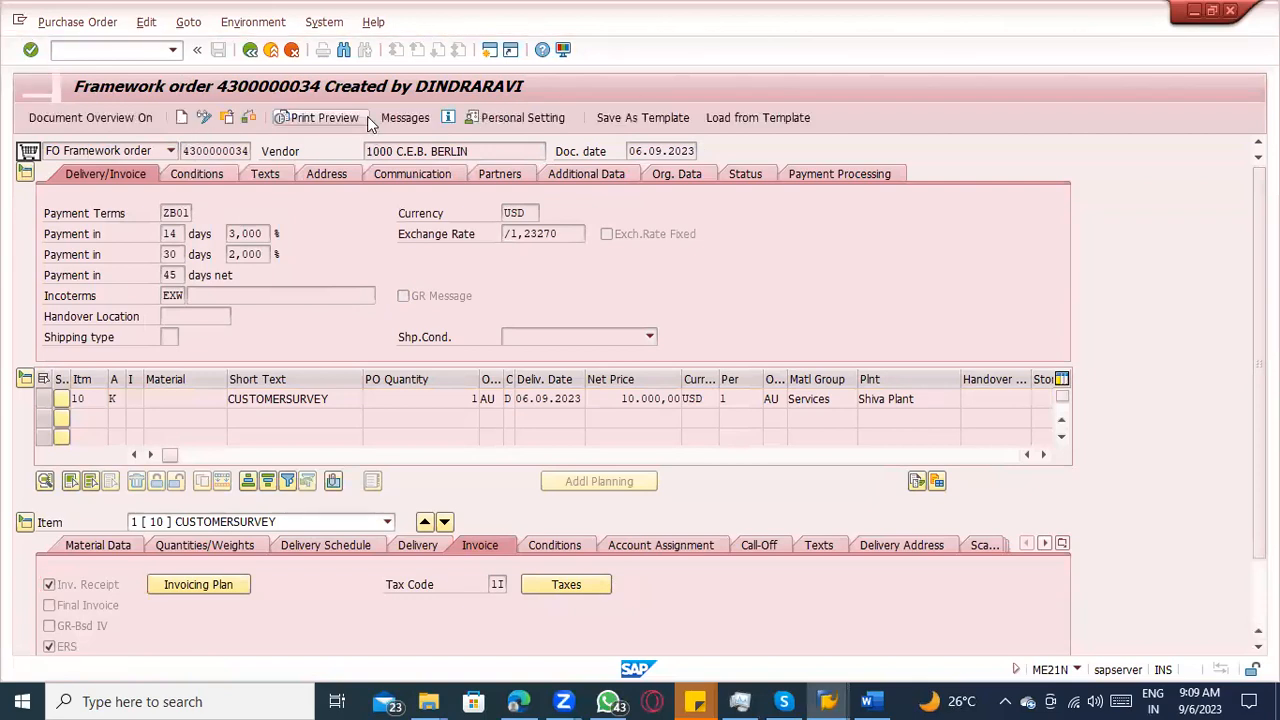
{"action": "left_click", "coordinate": [386, 118]}
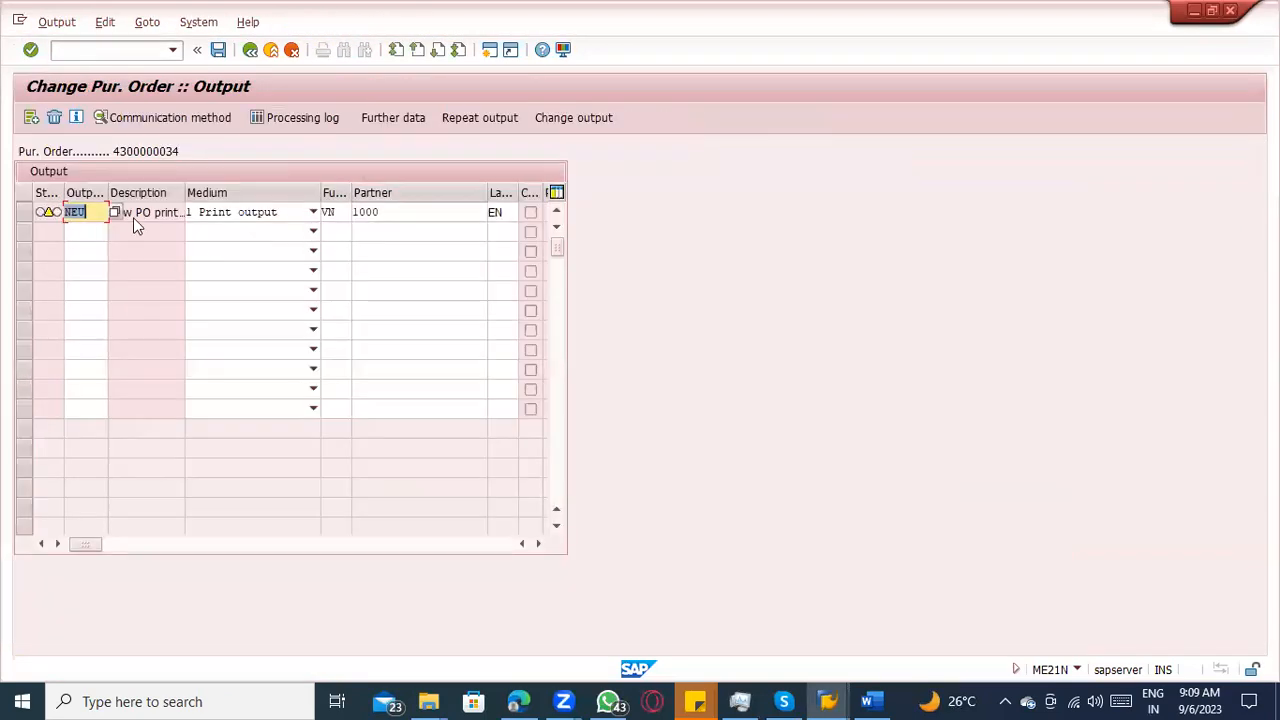
Set the dispatch time of the NEU print output to "4 Send immediately (when saving the application)" and save the order.
{"action": "left_click", "coordinate": [25, 213]}
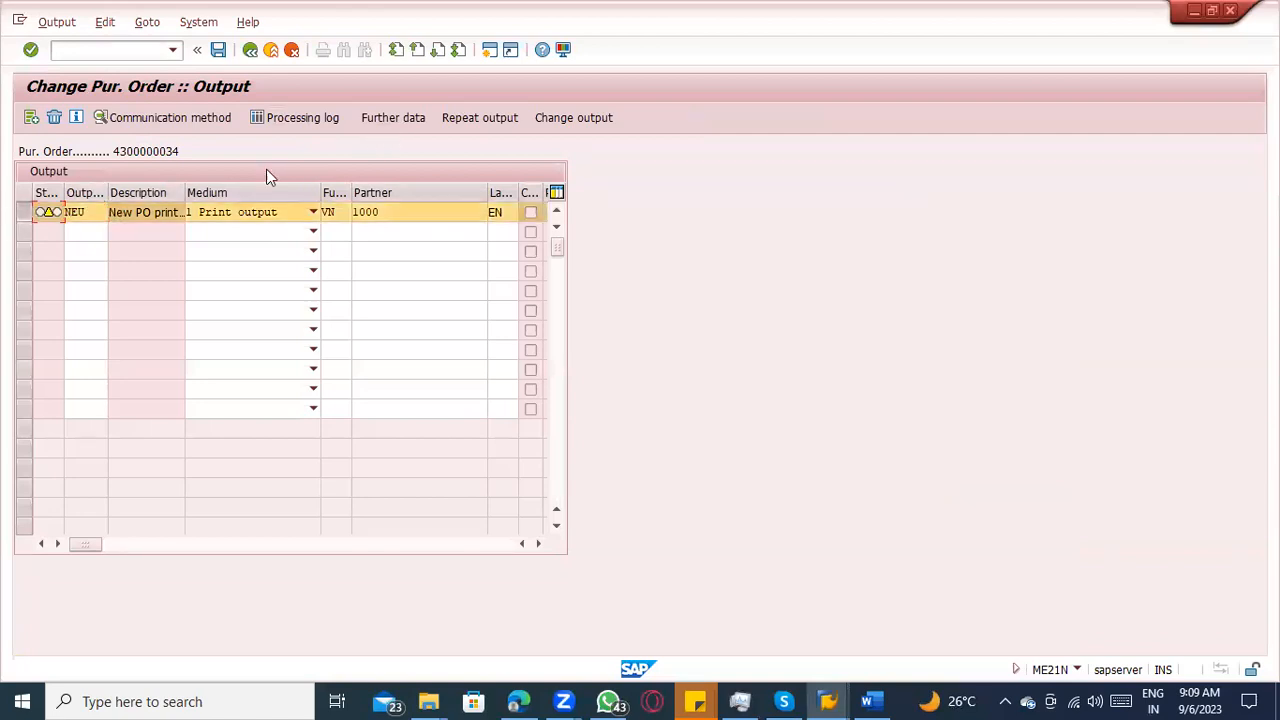
{"action": "left_click", "coordinate": [373, 118]}
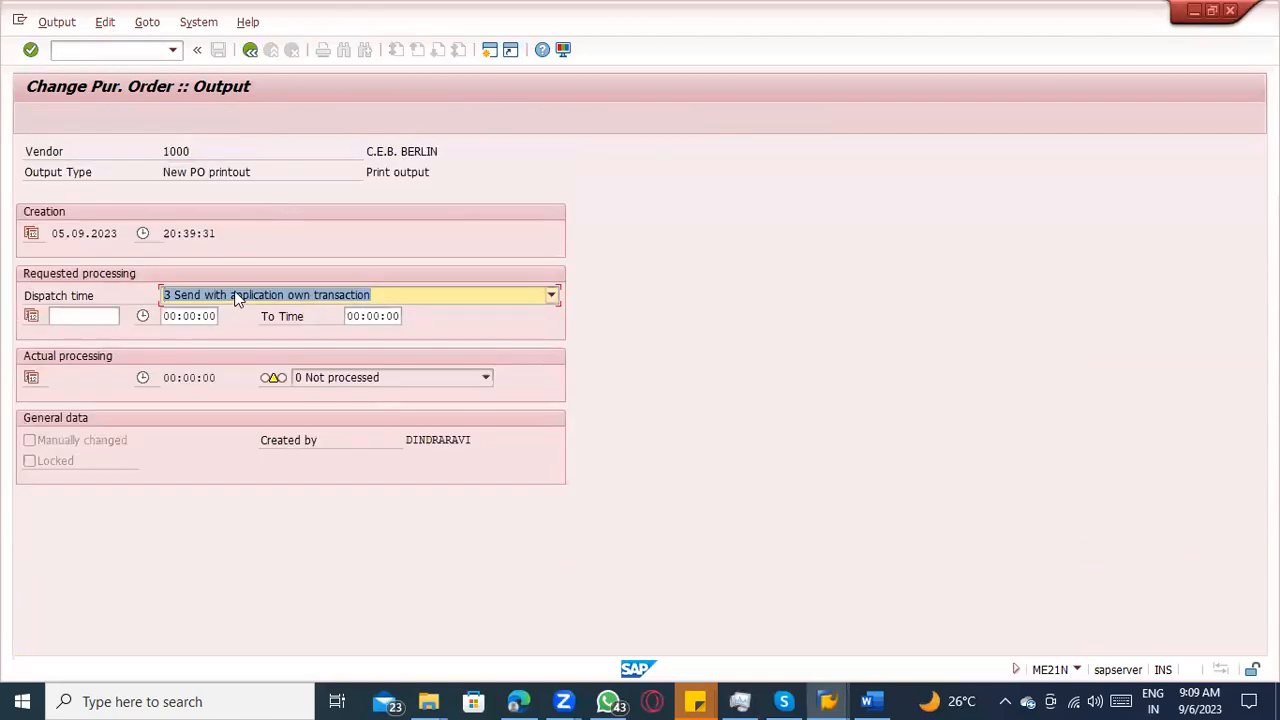
{"action": "left_click", "coordinate": [236, 296]}
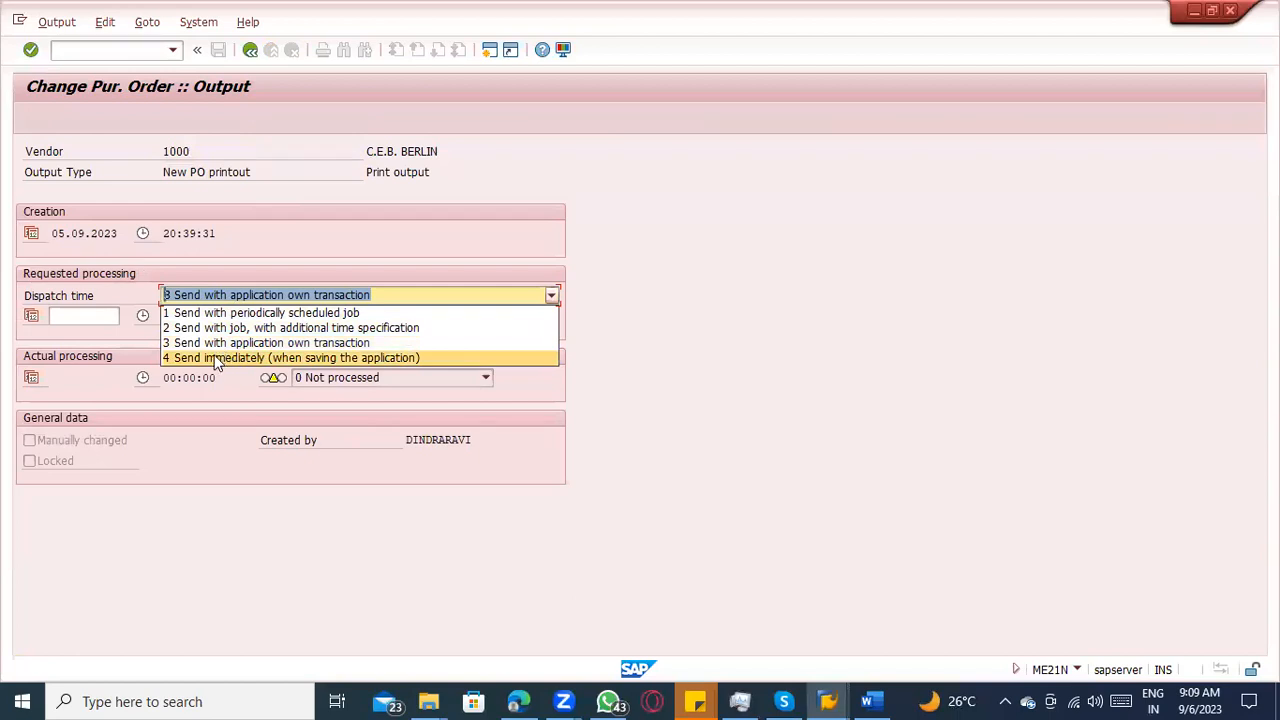
{"action": "left_click", "coordinate": [216, 358]}
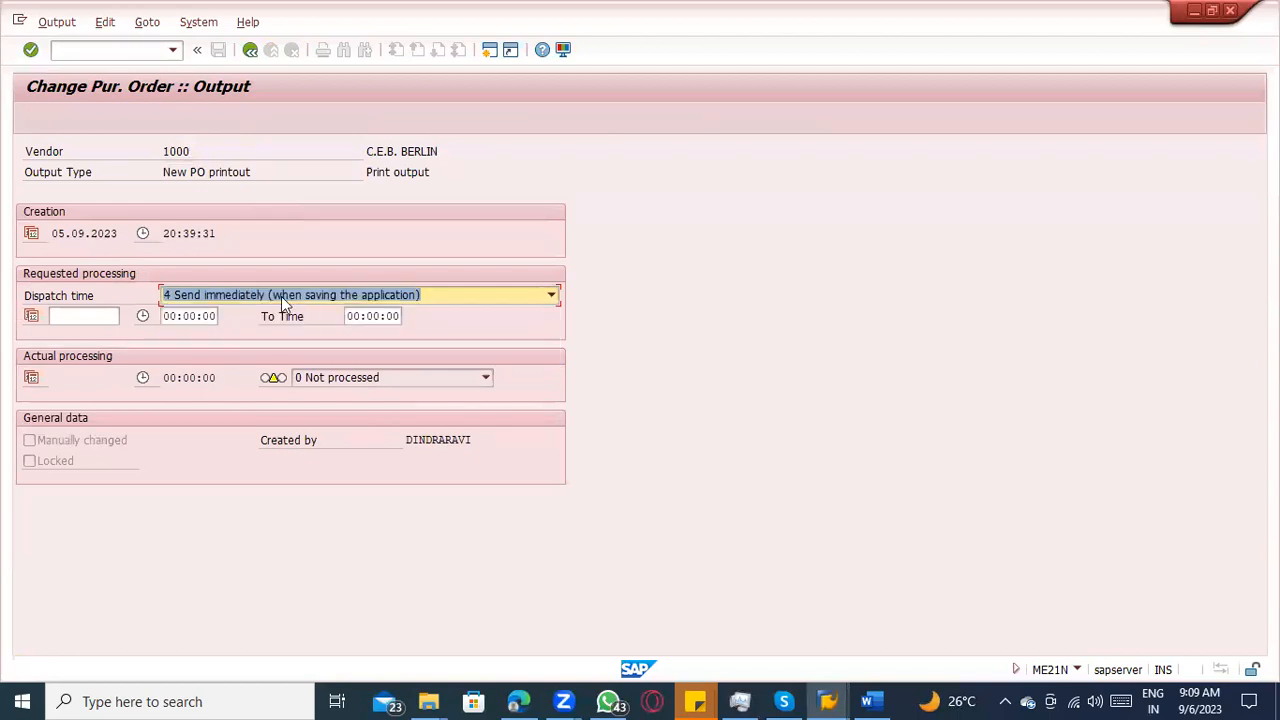
{"action": "left_click", "coordinate": [252, 52]}
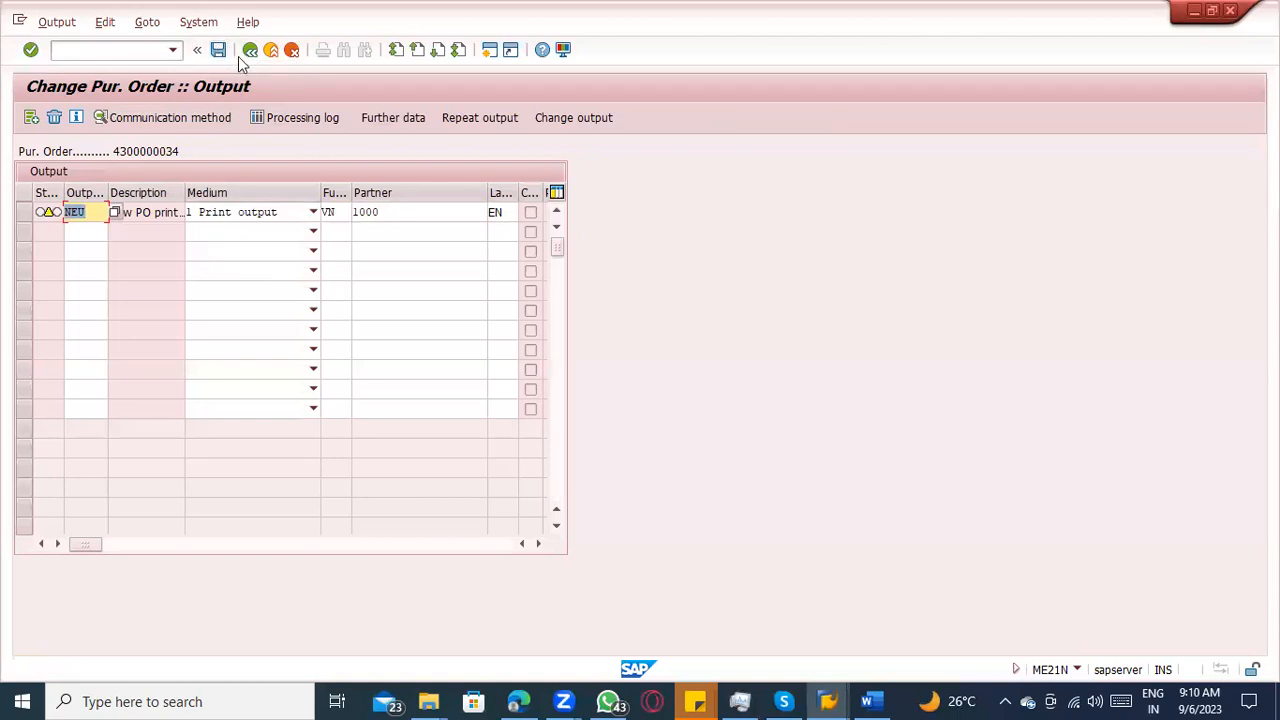
{"action": "left_click", "coordinate": [219, 50]}
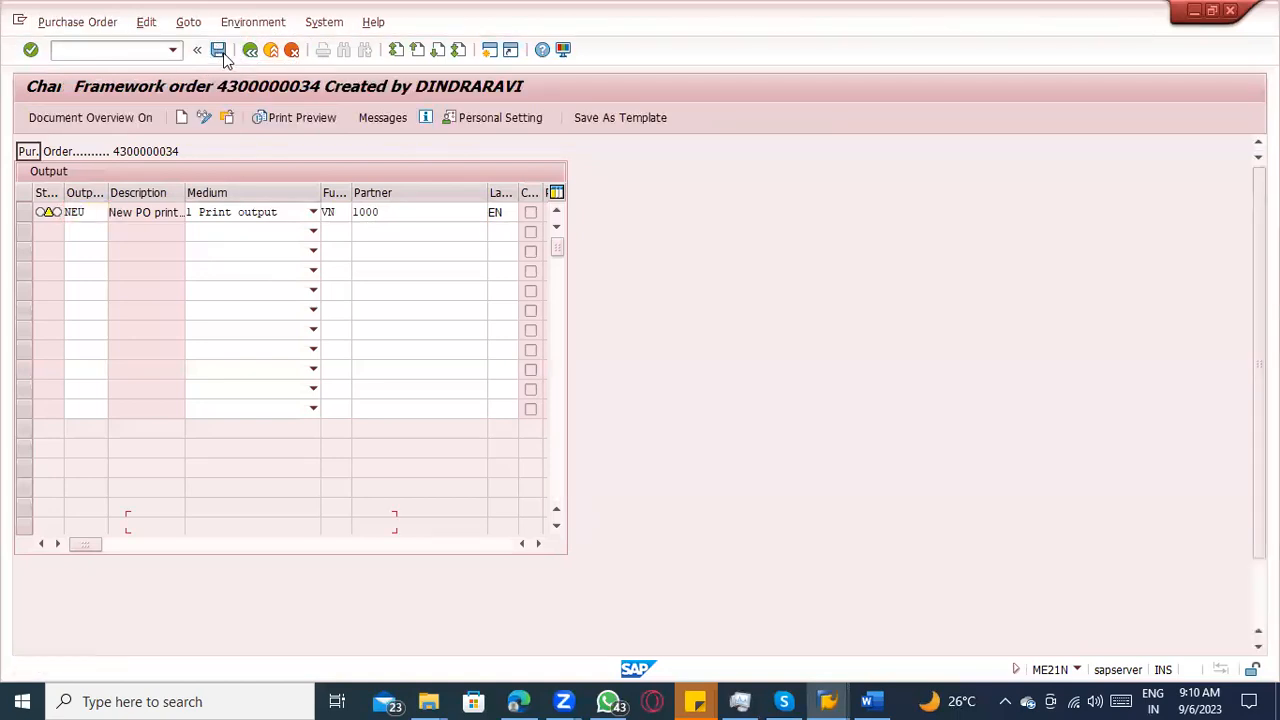
Reopen the saved framework order, check the processing status of its NEU print output and return to the order.
{"action": "left_click", "coordinate": [224, 117]}
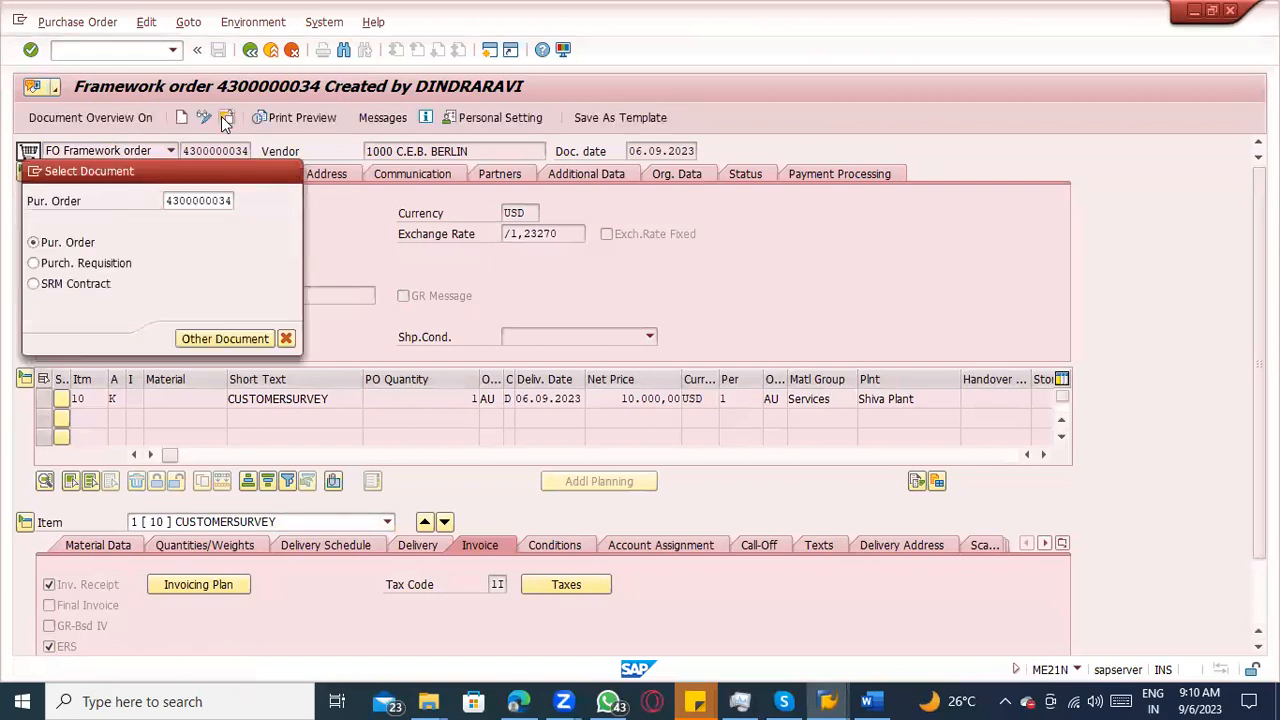
{"action": "key", "text": "Return"}
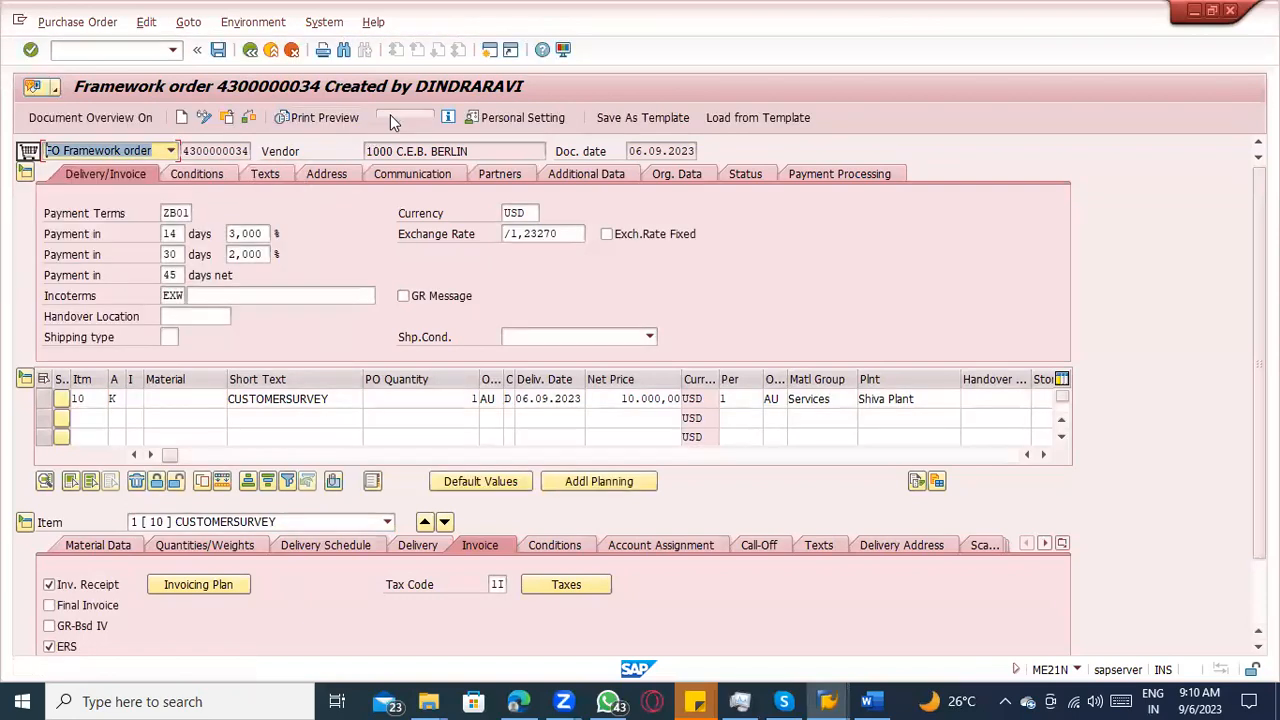
{"action": "left_click", "coordinate": [392, 117]}
{"action": "mouse_move", "coordinate": [55, 220]}
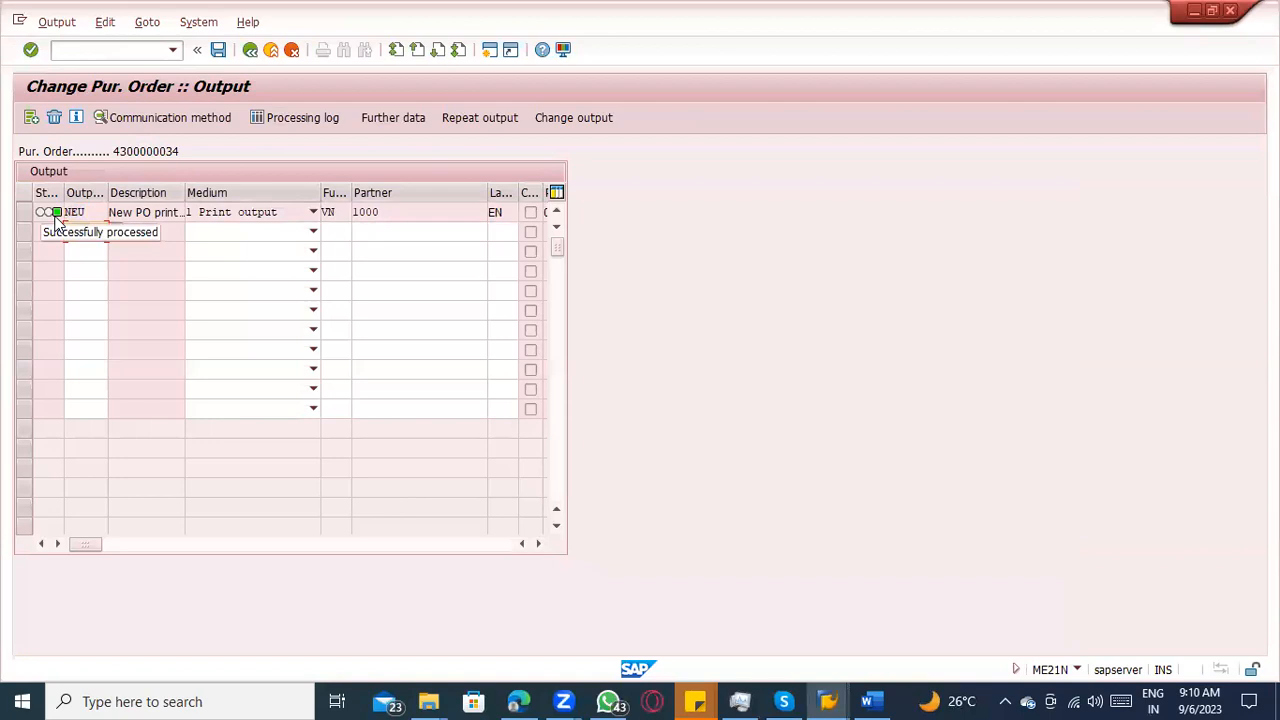
{"action": "left_click", "coordinate": [250, 49]}
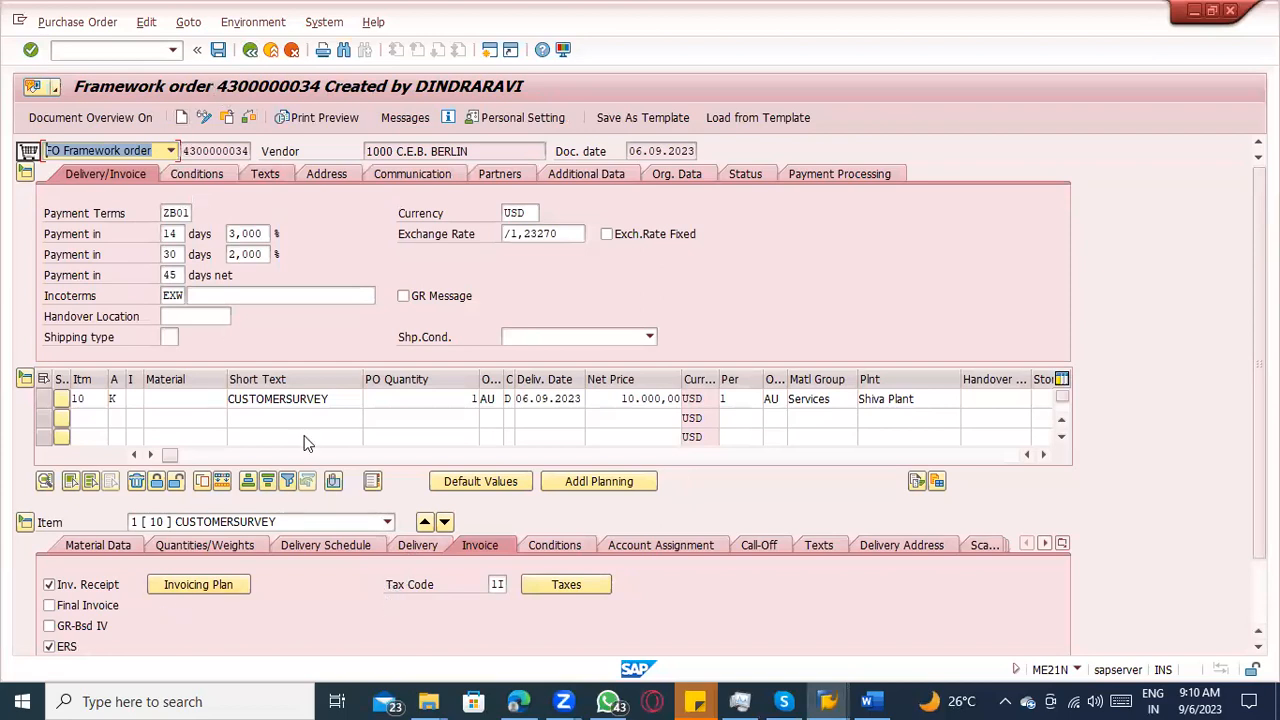
Review the date and invoice value of the first deadline in the order's invoicing plan.
{"action": "left_click", "coordinate": [200, 585]}
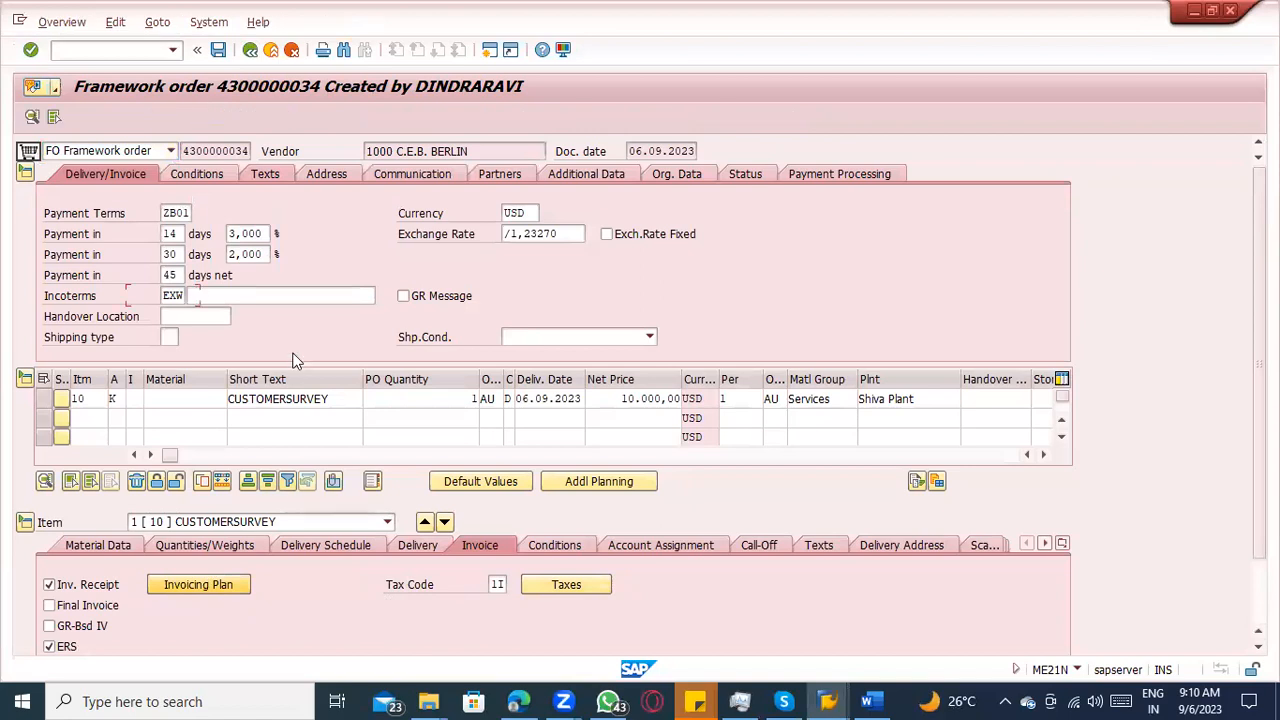
{"action": "left_click", "coordinate": [60, 398]}
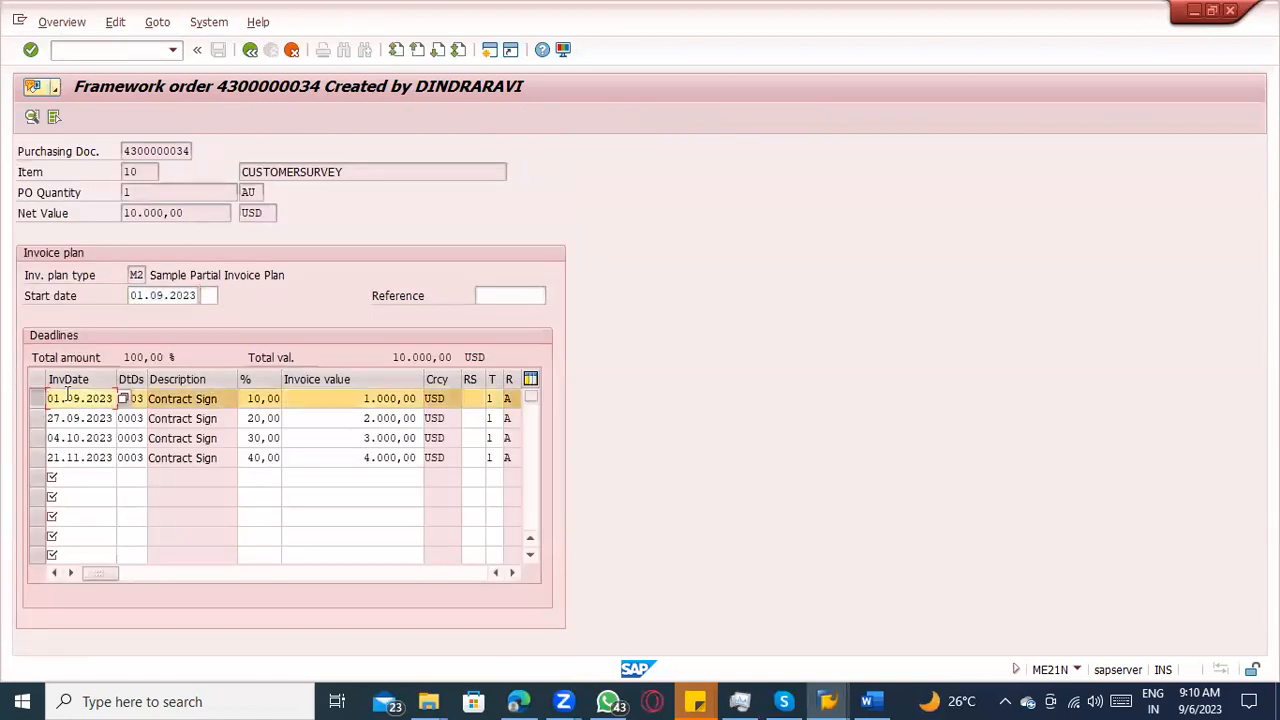
{"action": "left_click_drag", "start_coordinate": [320, 398], "coordinate": [443, 398]}
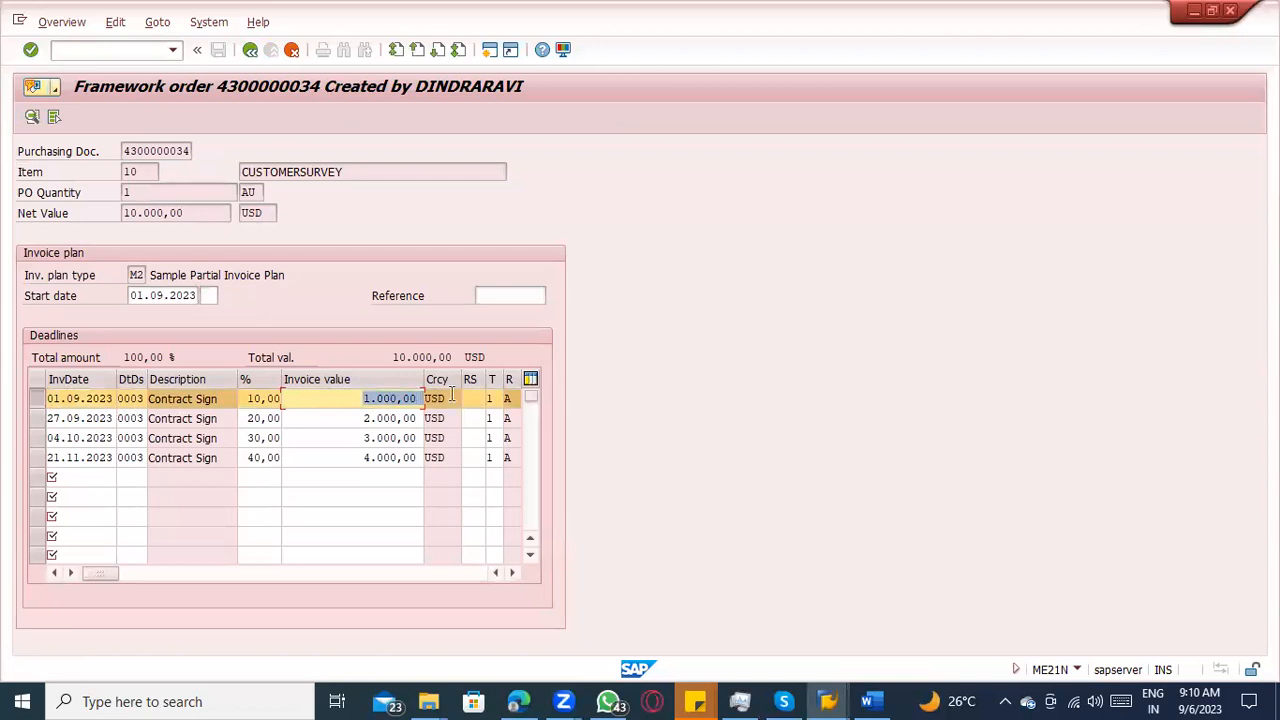
{"action": "left_click", "coordinate": [252, 52]}
Copy the framework order number, open transaction MRIS and execute a test run with that number as the purchasing document.
{"action": "left_click_drag", "start_coordinate": [189, 150], "coordinate": [284, 150]}
{"action": "key", "text": "ctrl+c"}
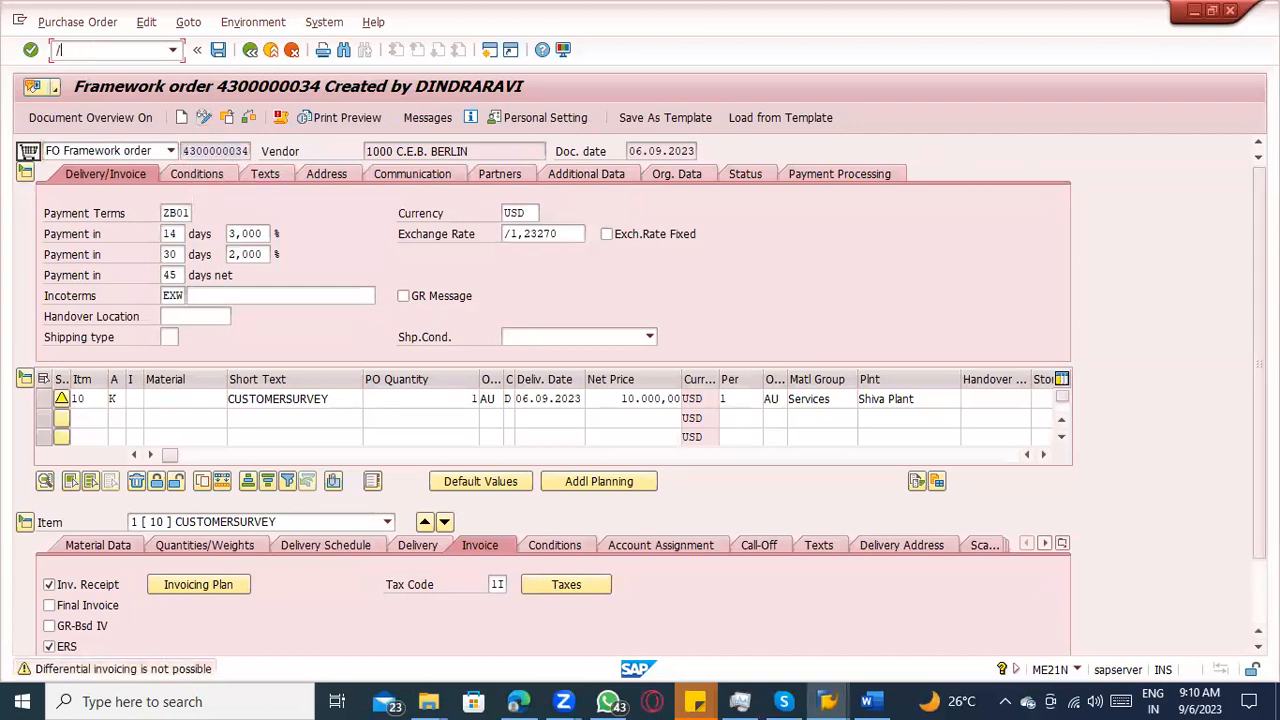
{"action": "key", "text": "Return"}
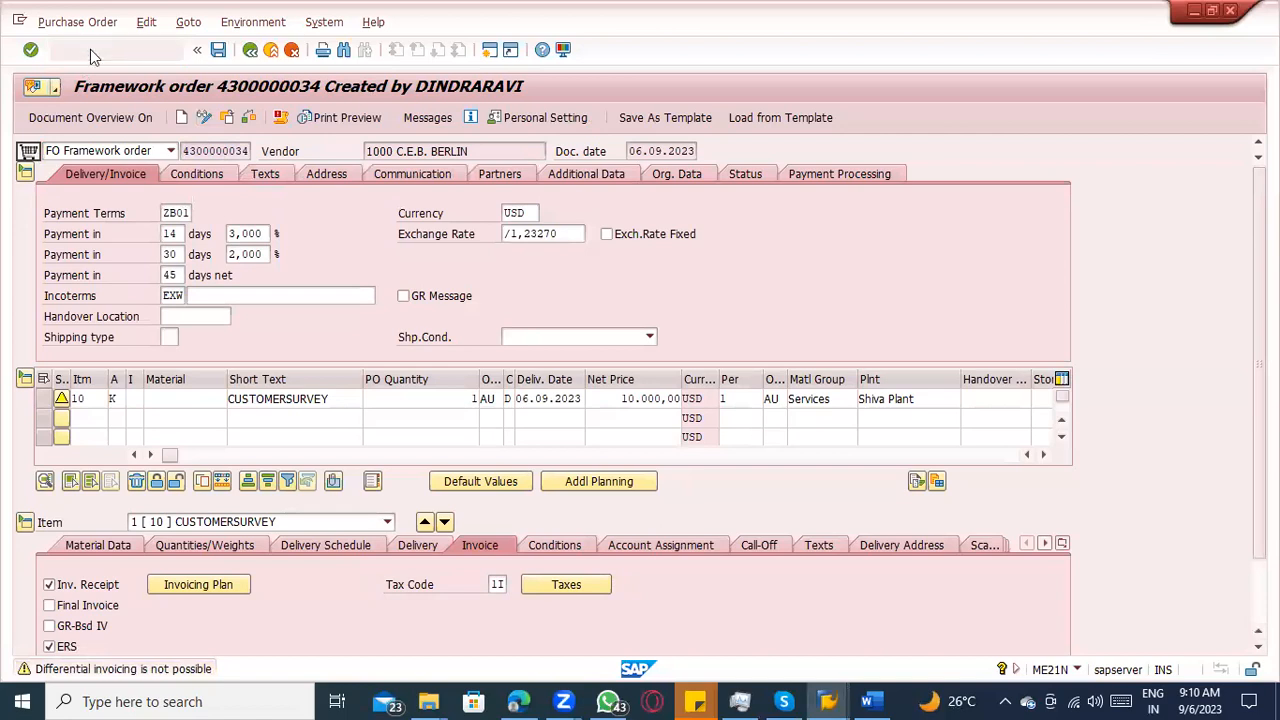
{"action": "left_click", "coordinate": [253, 258]}
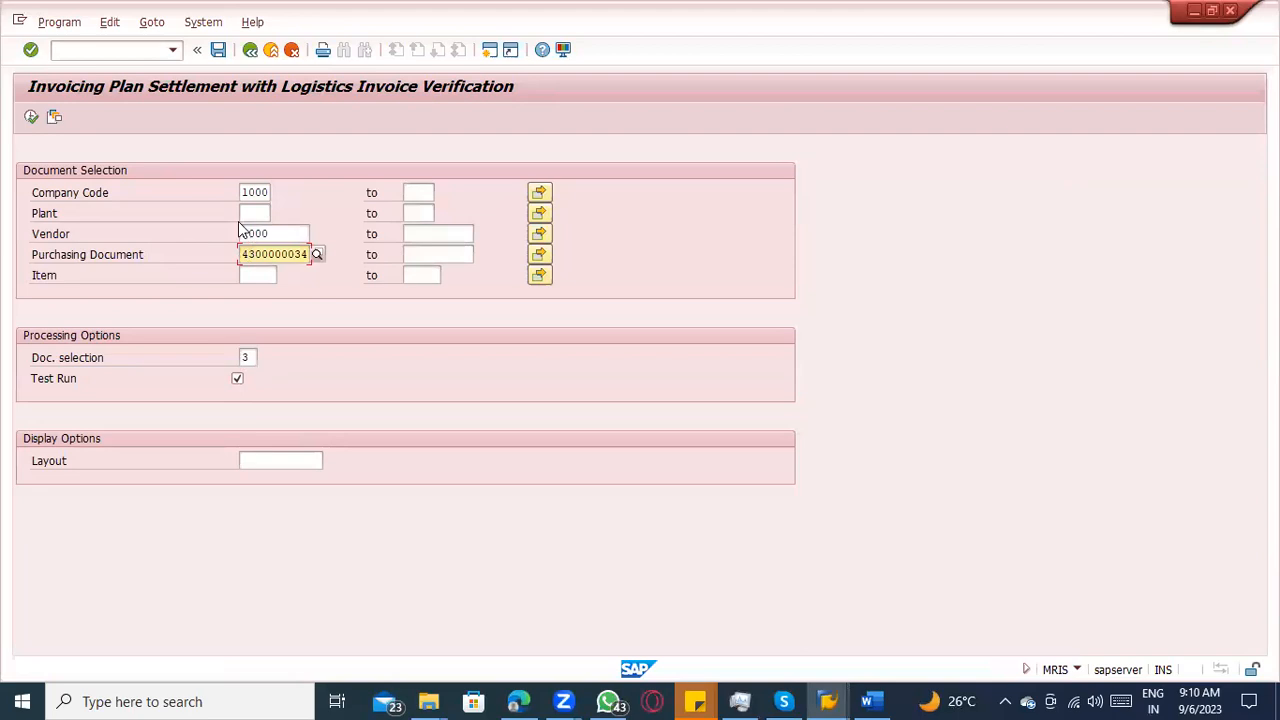
{"action": "left_click", "coordinate": [29, 118]}
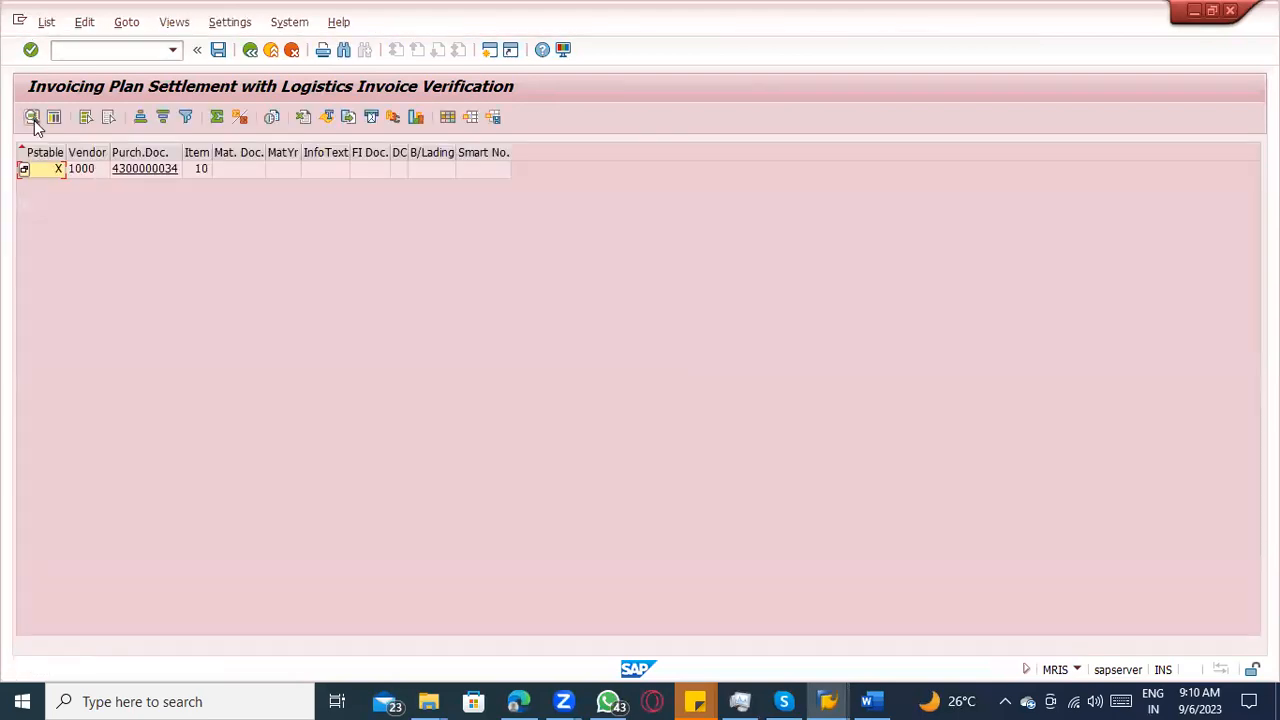
{"action": "left_click", "coordinate": [266, 171]}
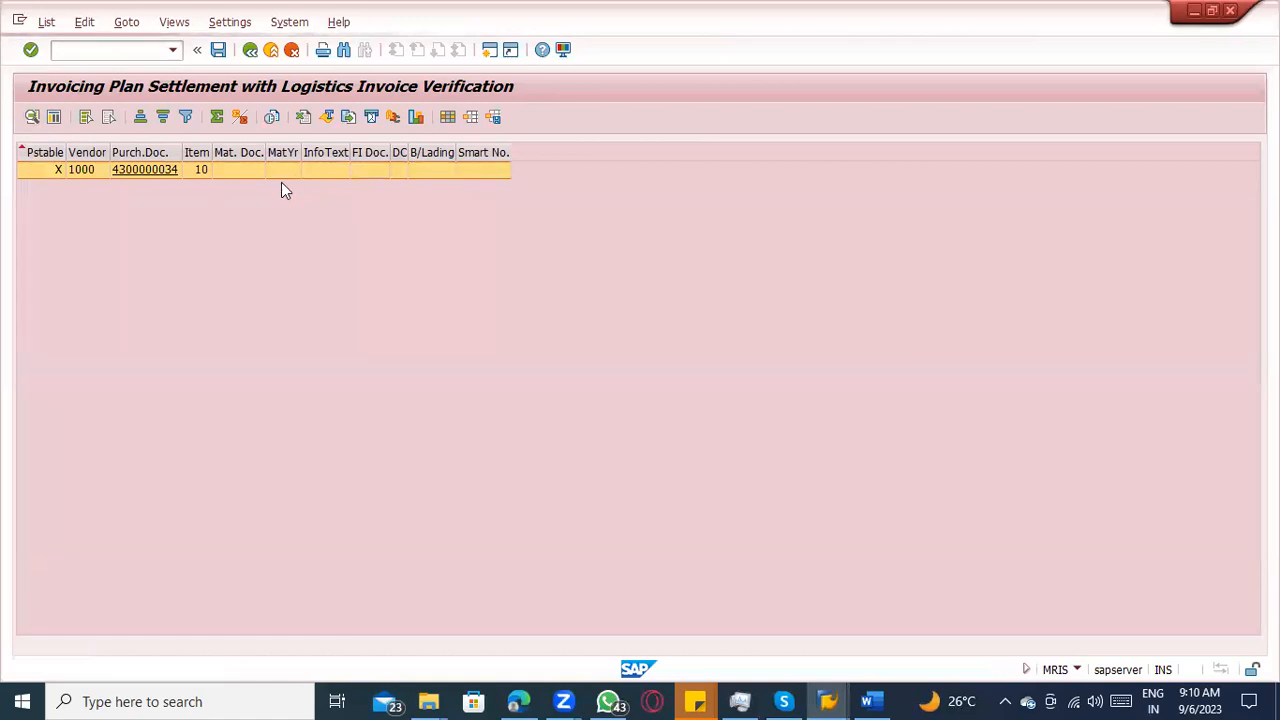
Return to the settlement selection, turn off Test Run and execute the invoicing plan settlement.
{"action": "left_click", "coordinate": [250, 50]}
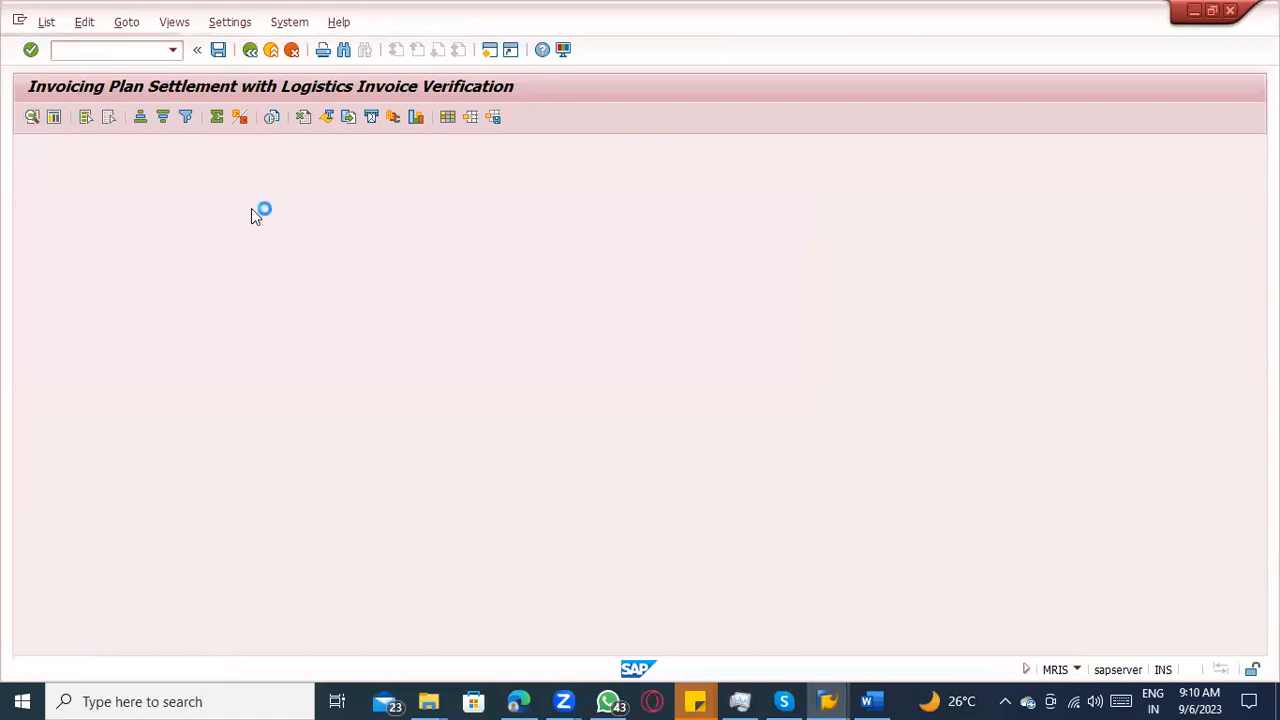
{"action": "left_click", "coordinate": [237, 378]}
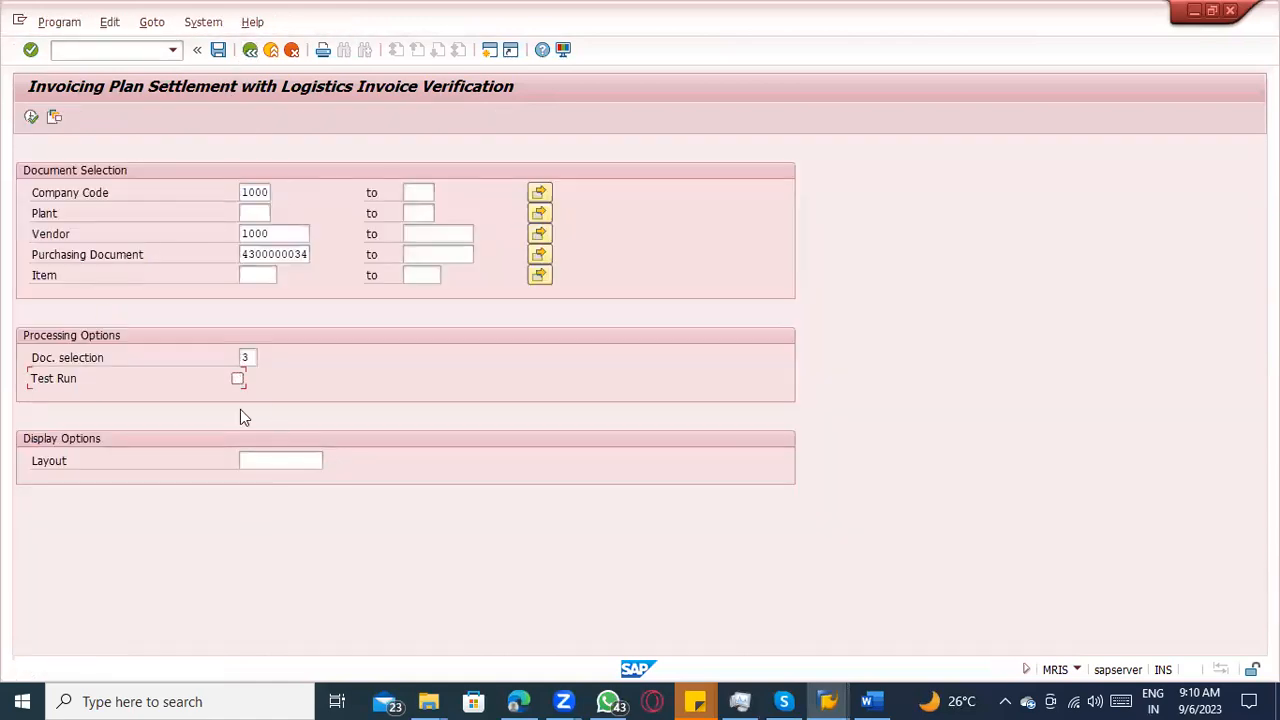
{"action": "left_click", "coordinate": [31, 117]}
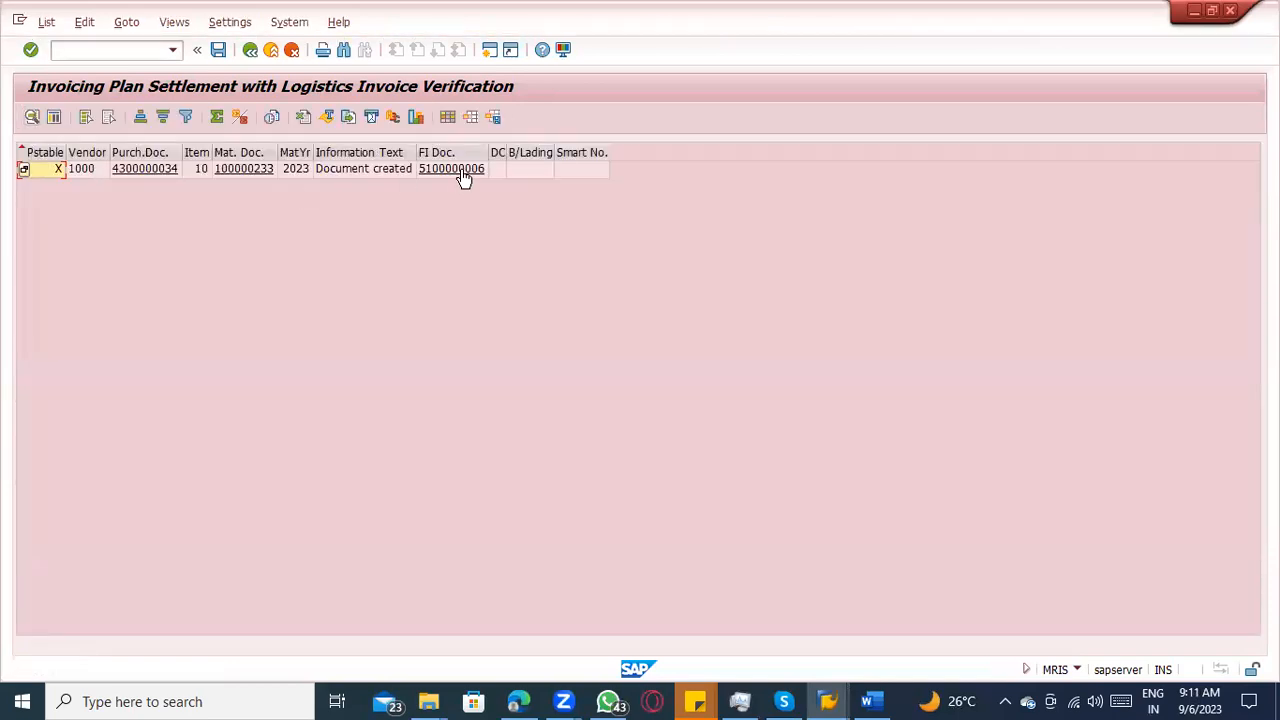
Open the FI document from the settlement and compare the amounts of its vendor, consumption and input tax line items.
{"action": "left_click", "coordinate": [461, 170]}
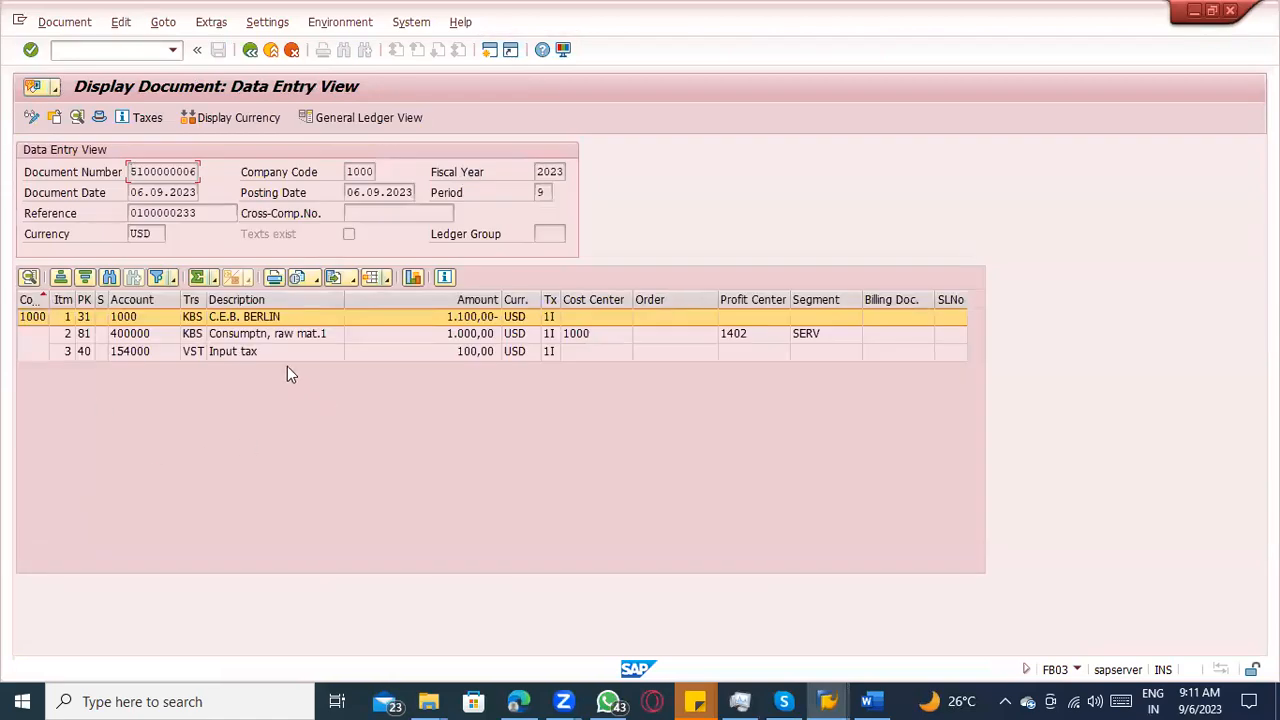
{"action": "left_click", "coordinate": [455, 338]}
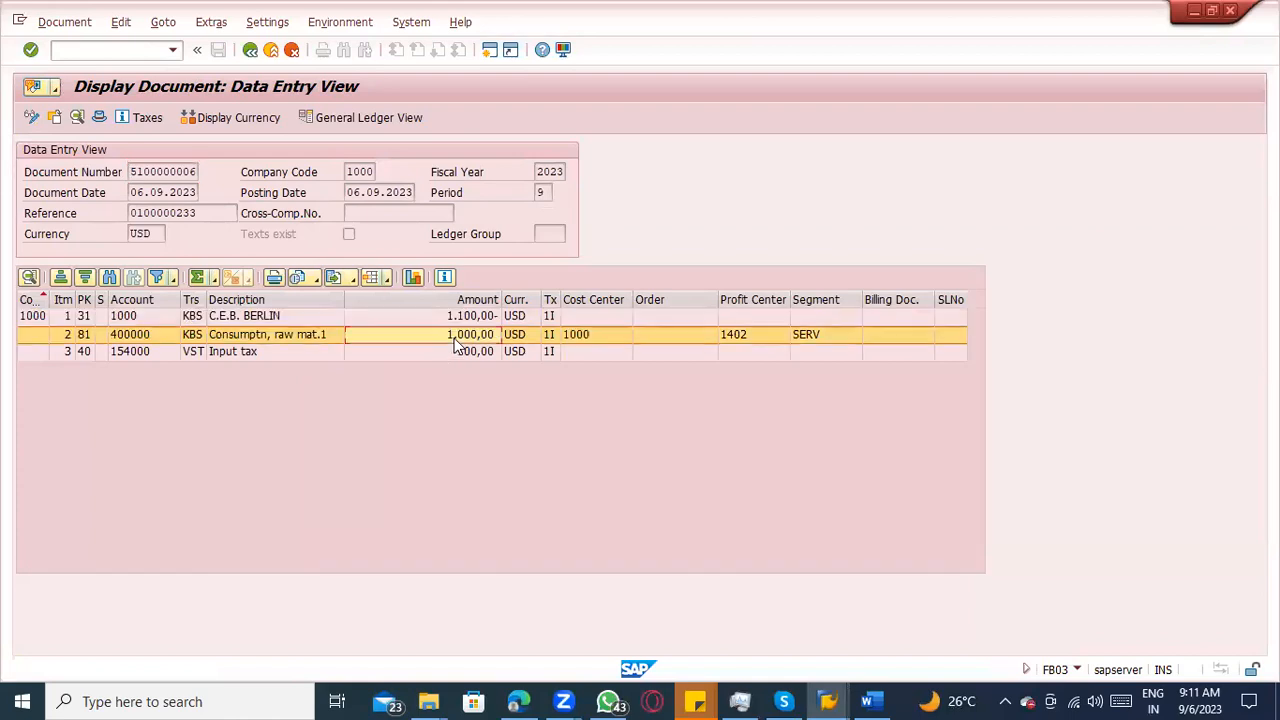
{"action": "left_click", "coordinate": [446, 353]}
{"action": "left_click", "coordinate": [431, 333]}
{"action": "left_click", "coordinate": [435, 316]}
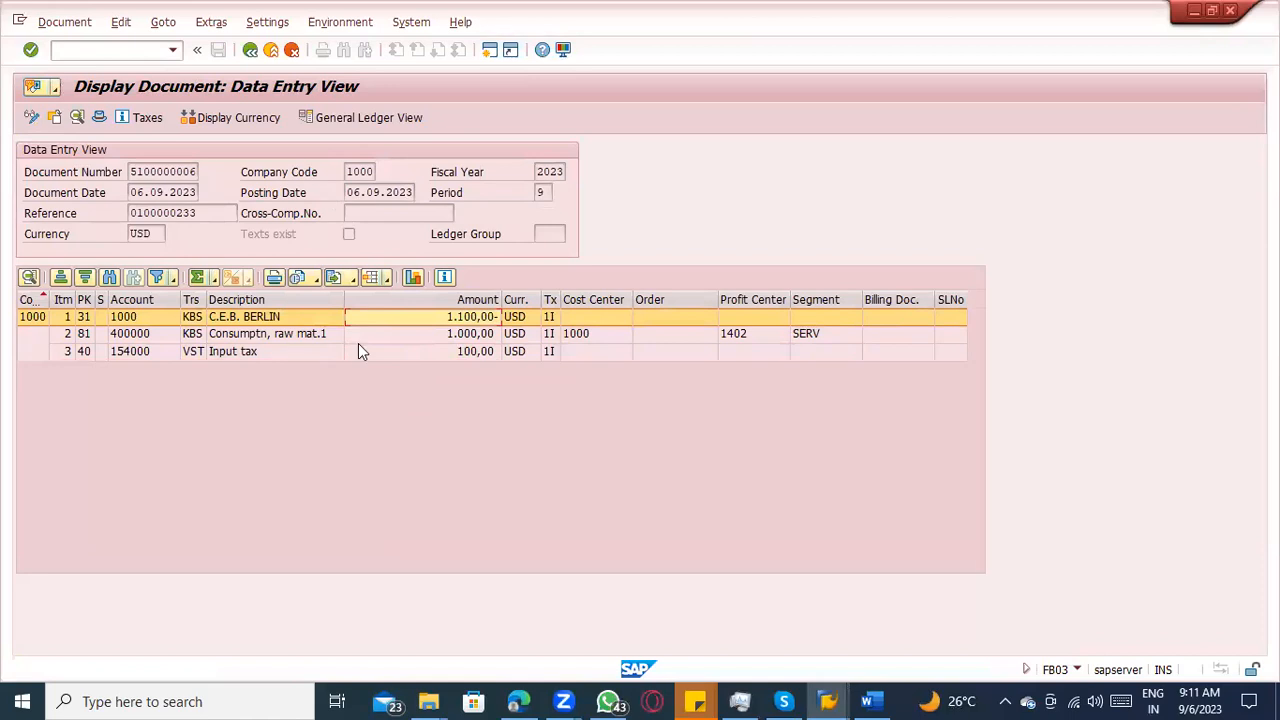
{"action": "left_click", "coordinate": [250, 50]}
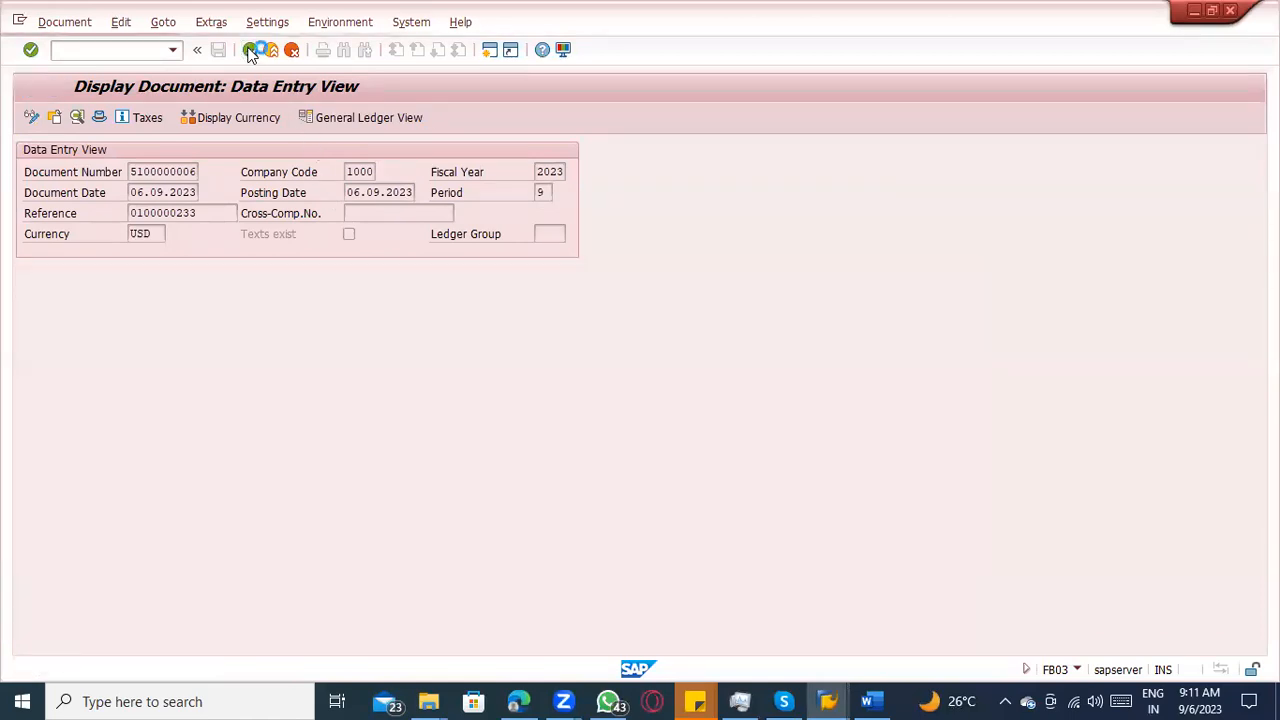
Display the invoice document created by the settlement and return to the MRIS selection.
{"action": "left_click", "coordinate": [223, 171]}
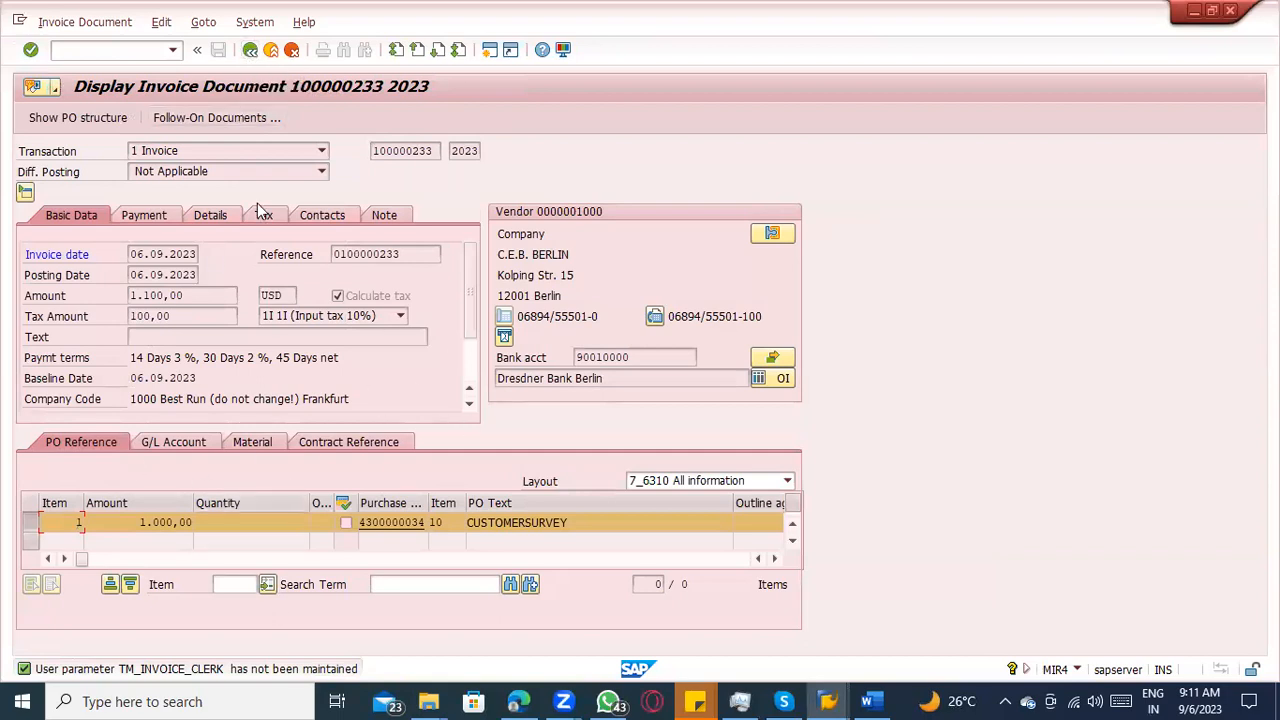
{"action": "left_click", "coordinate": [251, 52]}
{"action": "left_click", "coordinate": [251, 50]}
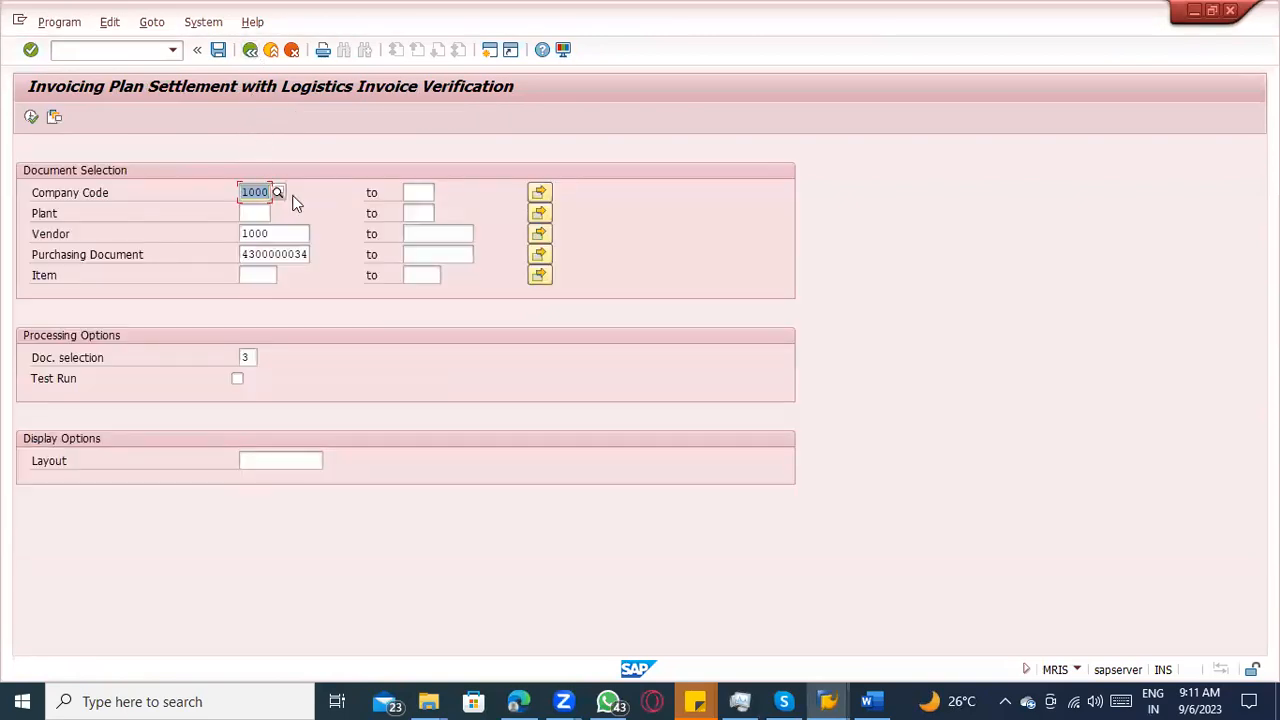
Open transaction MR91 for messages from invoice verification.
{"action": "left_click", "coordinate": [114, 48]}
{"action": "type", "text": "/nmr91"}
{"action": "key", "text": "Return"}
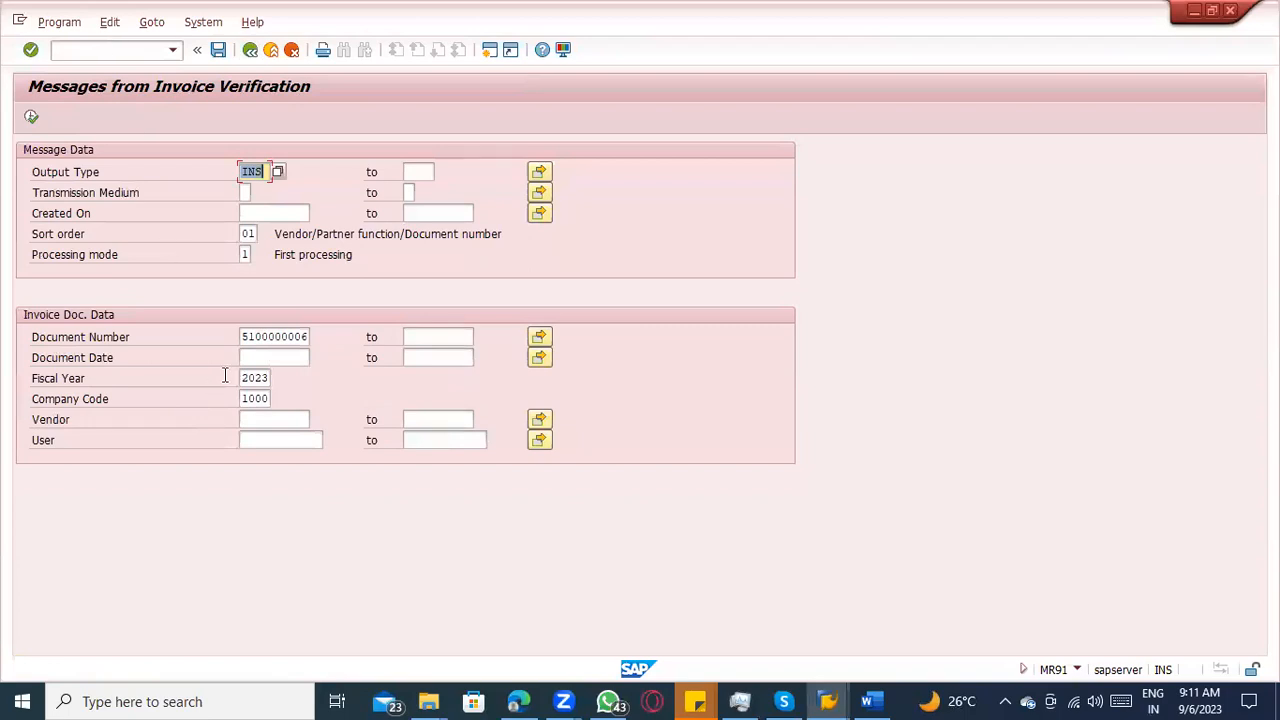
Clear the document number in the invoice verification message selection, then exit to the SAP Easy Access screen.
{"action": "double_click", "coordinate": [240, 338]}
{"action": "key", "text": "Delete"}
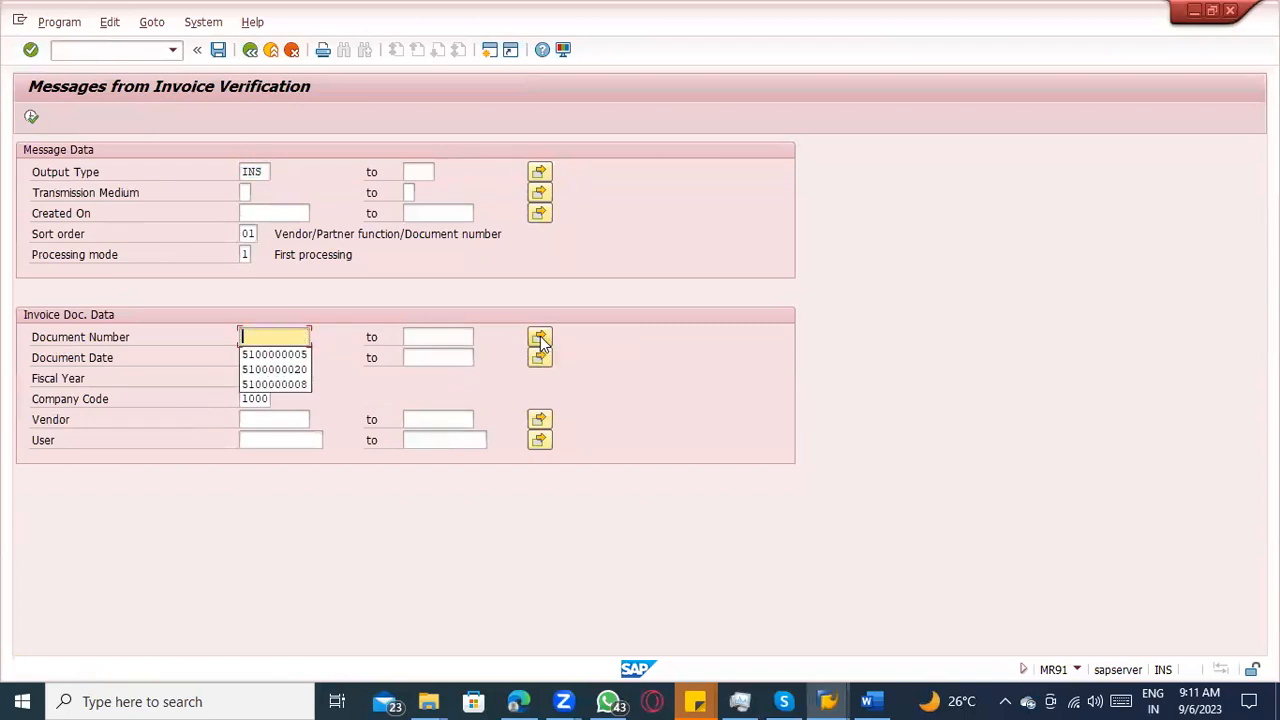
{"action": "left_click", "coordinate": [251, 169]}
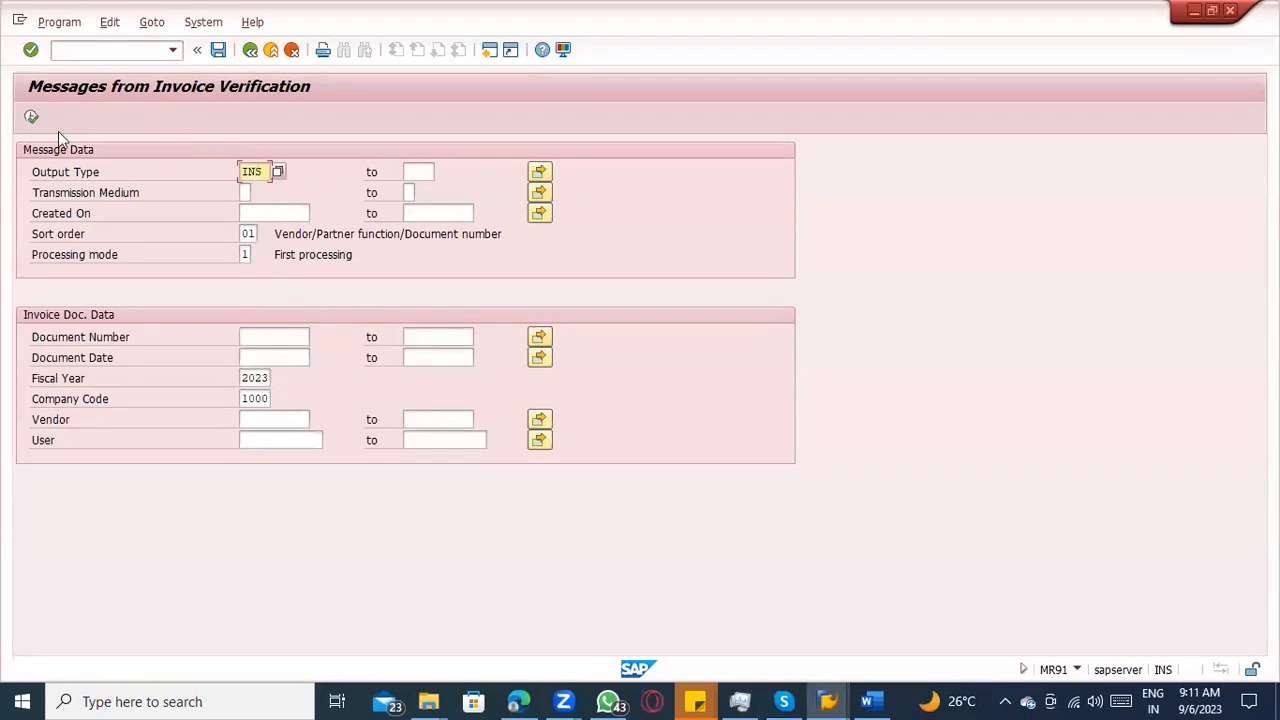
{"action": "left_click", "coordinate": [180, 465]}
{"action": "left_click", "coordinate": [270, 50]}
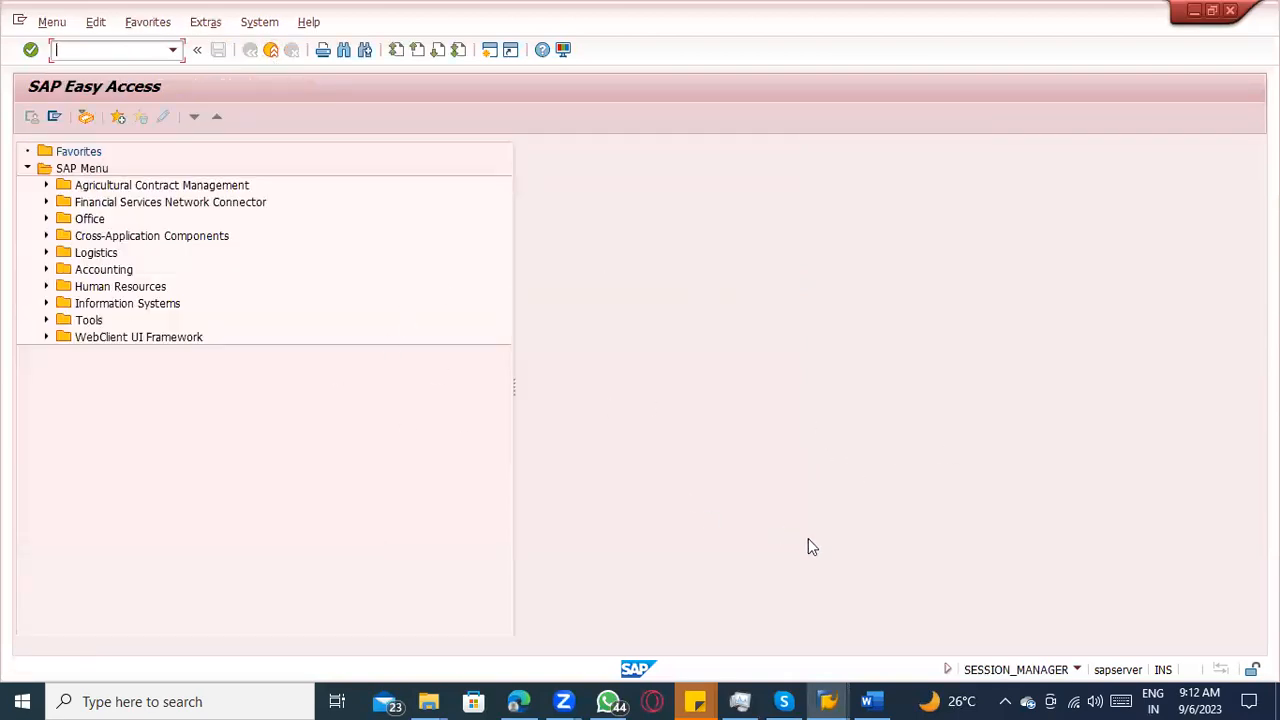
Switch to the Word document ERP_8.45 and add the line "ERS" below the MRIS – Invoice plan settlement note.
{"action": "left_click", "coordinate": [869, 699]}
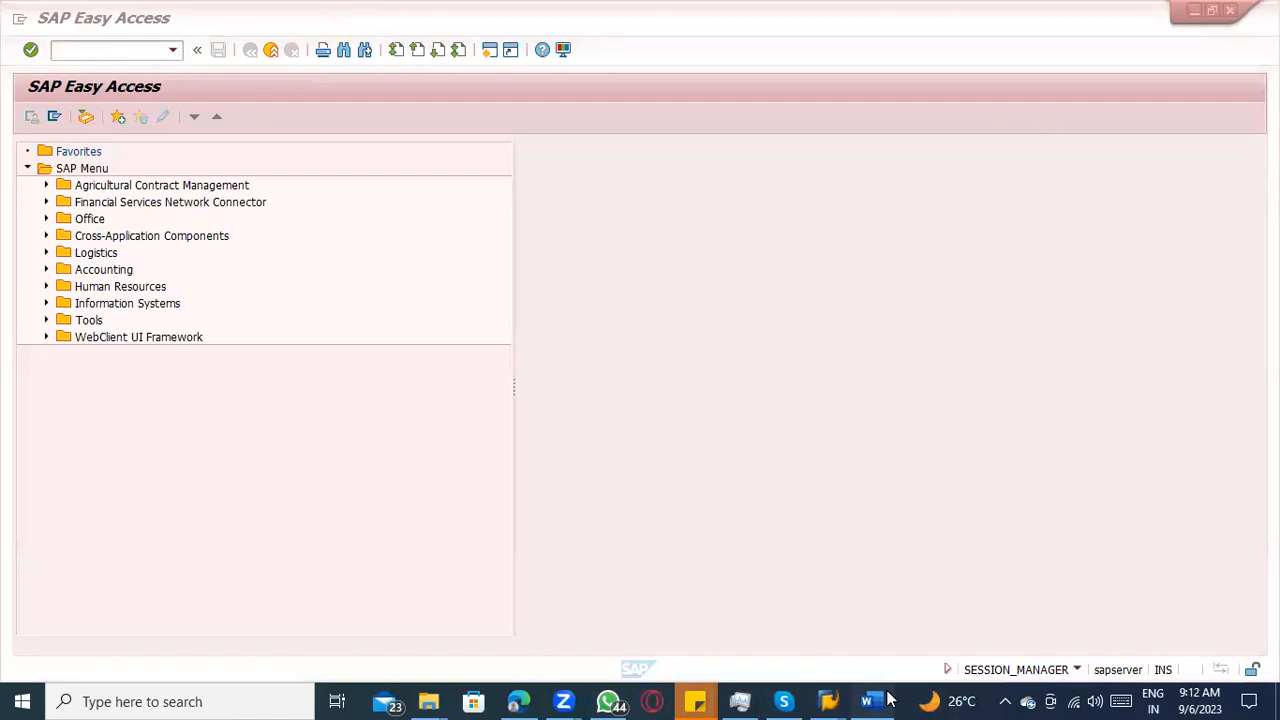
{"action": "key", "text": "Return"}
{"action": "key", "text": "Return"}
{"action": "key", "text": "Return"}
{"action": "key", "text": "Return"}
{"action": "key", "text": "Return"}
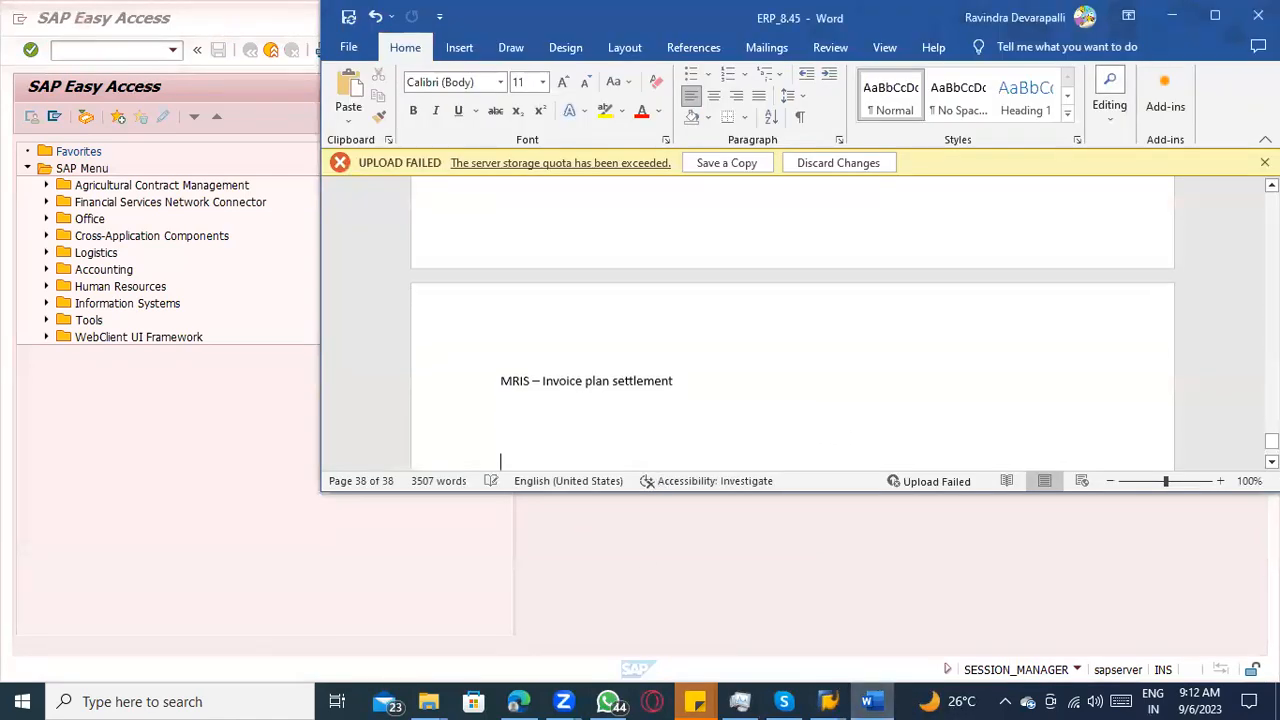
{"action": "left_click", "coordinate": [557, 388]}
{"action": "type", "text": "ERS"}
{"action": "key", "text": "Return"}
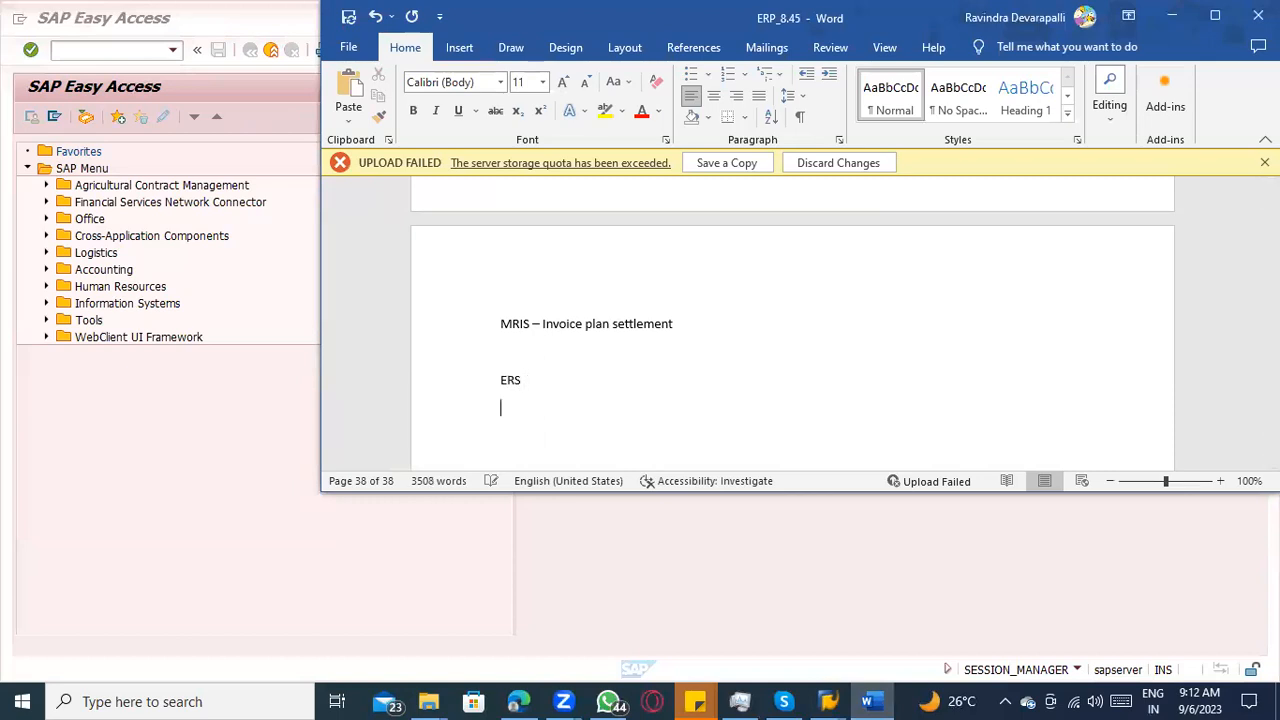
Add the line "Invoice plan" beneath ERS in the notes.
{"action": "type", "text": "Invoice pla"}
{"action": "key", "text": "BackSpace"}
{"action": "key", "text": "BackSpace"}
{"action": "key", "text": "BackSpace"}
{"action": "key", "text": "BackSpace"}
{"action": "key", "text": "BackSpace"}
{"action": "key", "text": "BackSpace"}
{"action": "key", "text": "BackSpace"}
{"action": "type", "text": "ice plan"}
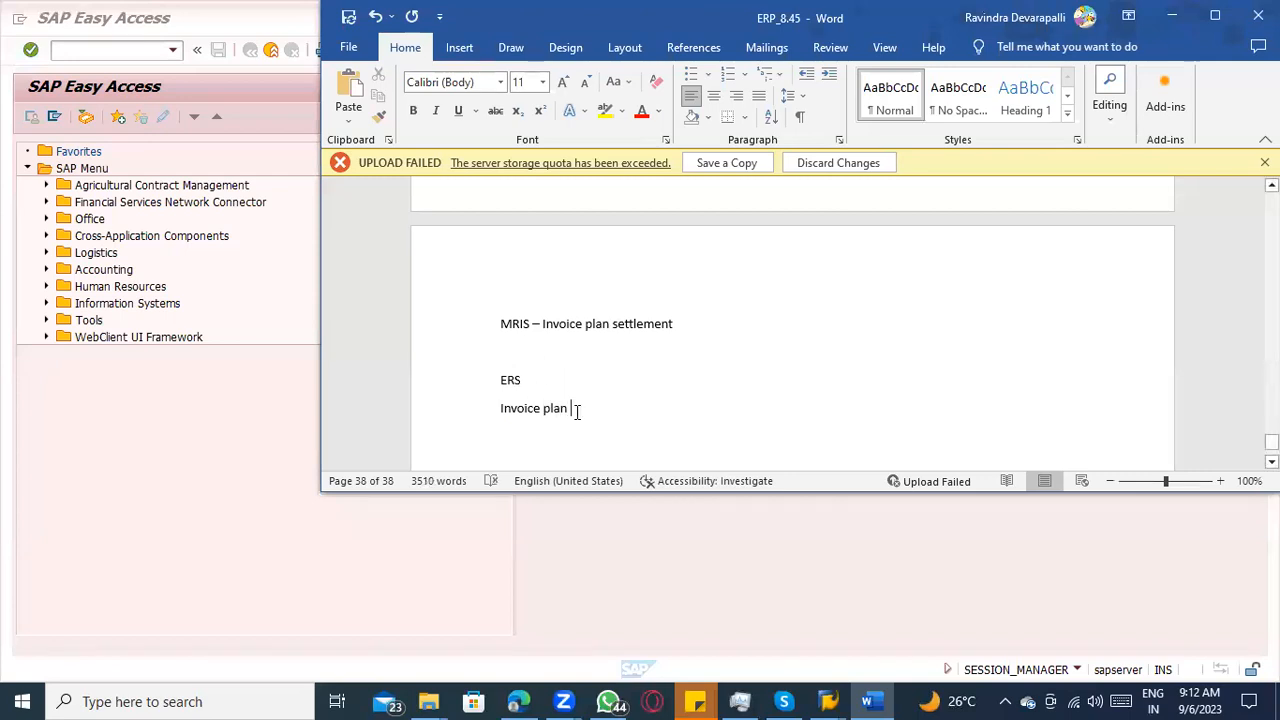
Insert a horizontal separator line between the MRIS – Invoice plan settlement note and ERS.
{"action": "left_click", "coordinate": [498, 357]}
{"action": "type", "text": "----------------------------------------------"}
{"action": "key", "text": "Return"}
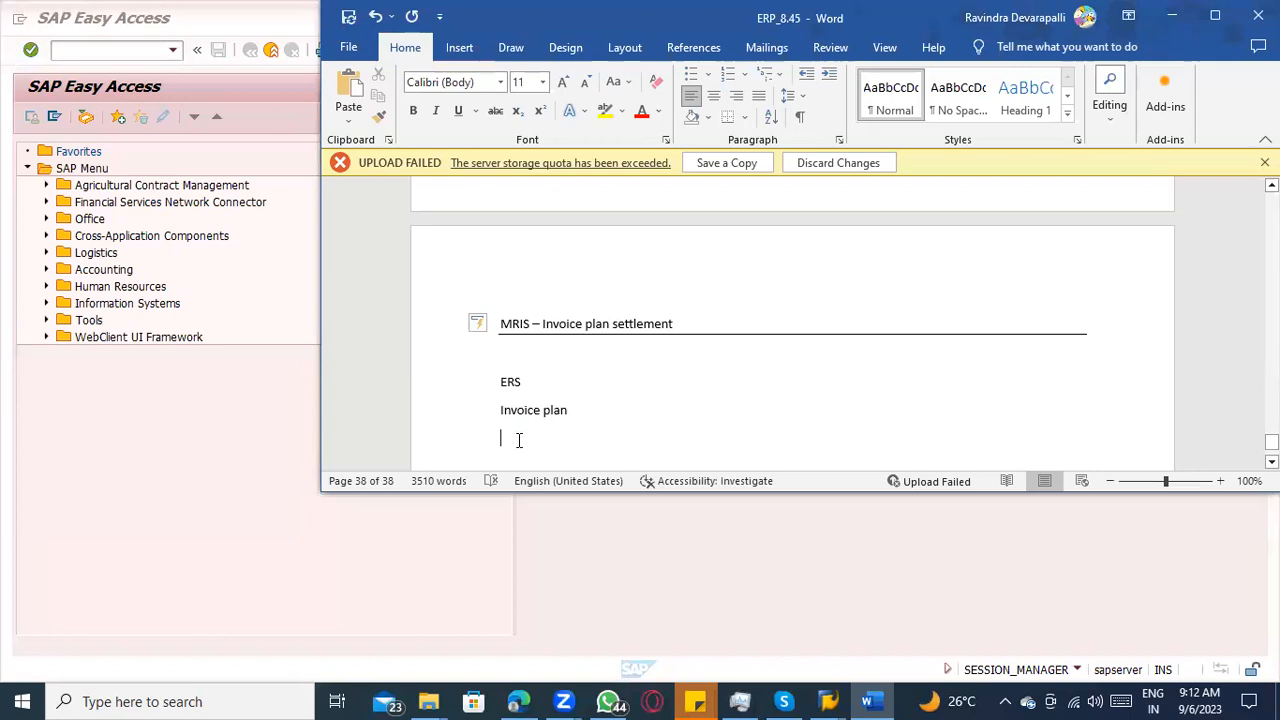
Switch back to SAP and open transaction MRRL for Evaluated Receipt Settlement.
{"action": "left_click", "coordinate": [114, 50]}
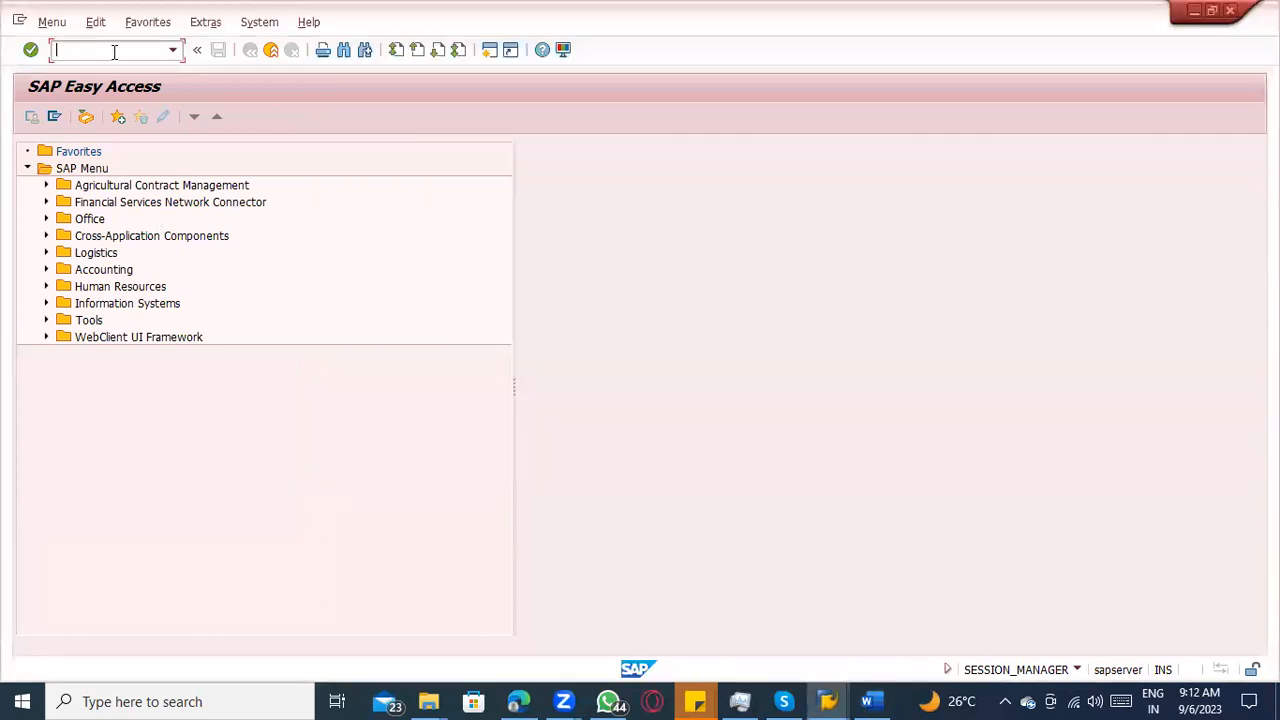
{"action": "type", "text": "MRRL"}
{"action": "key", "text": "Return"}
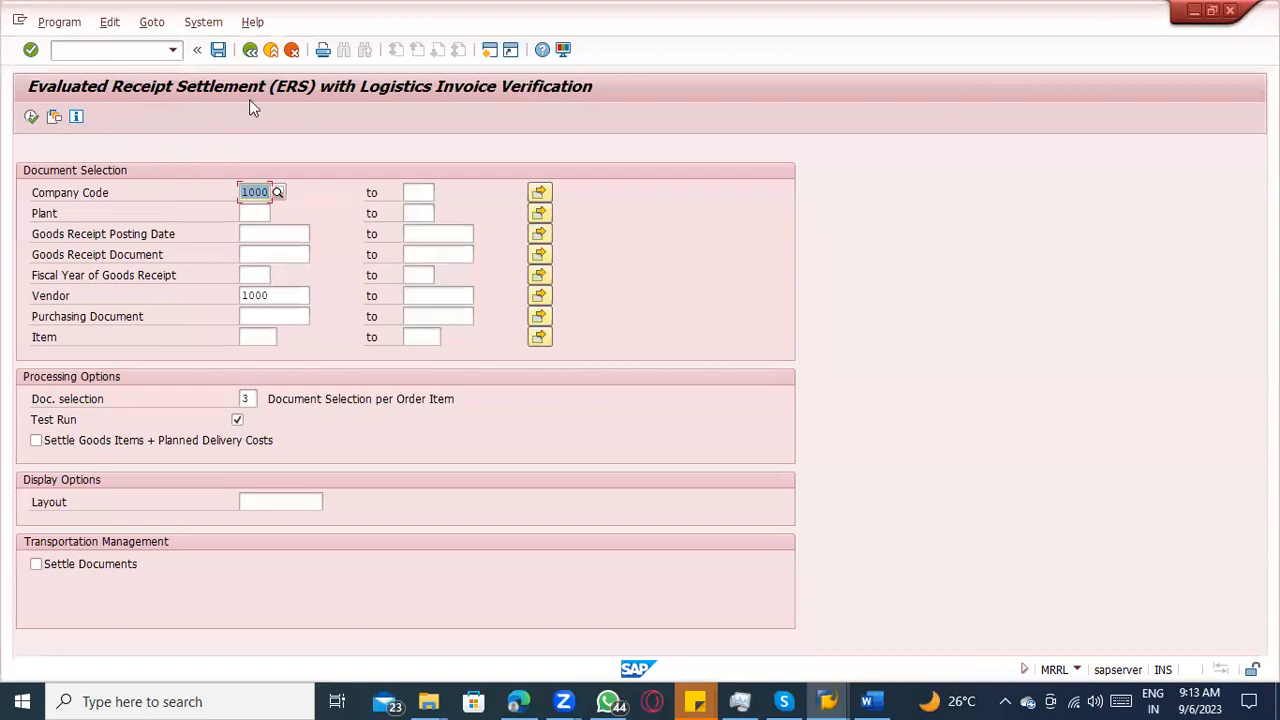
Return to SAP Easy Access and expand the Logistics folder in the SAP Menu.
{"action": "left_click", "coordinate": [250, 49]}
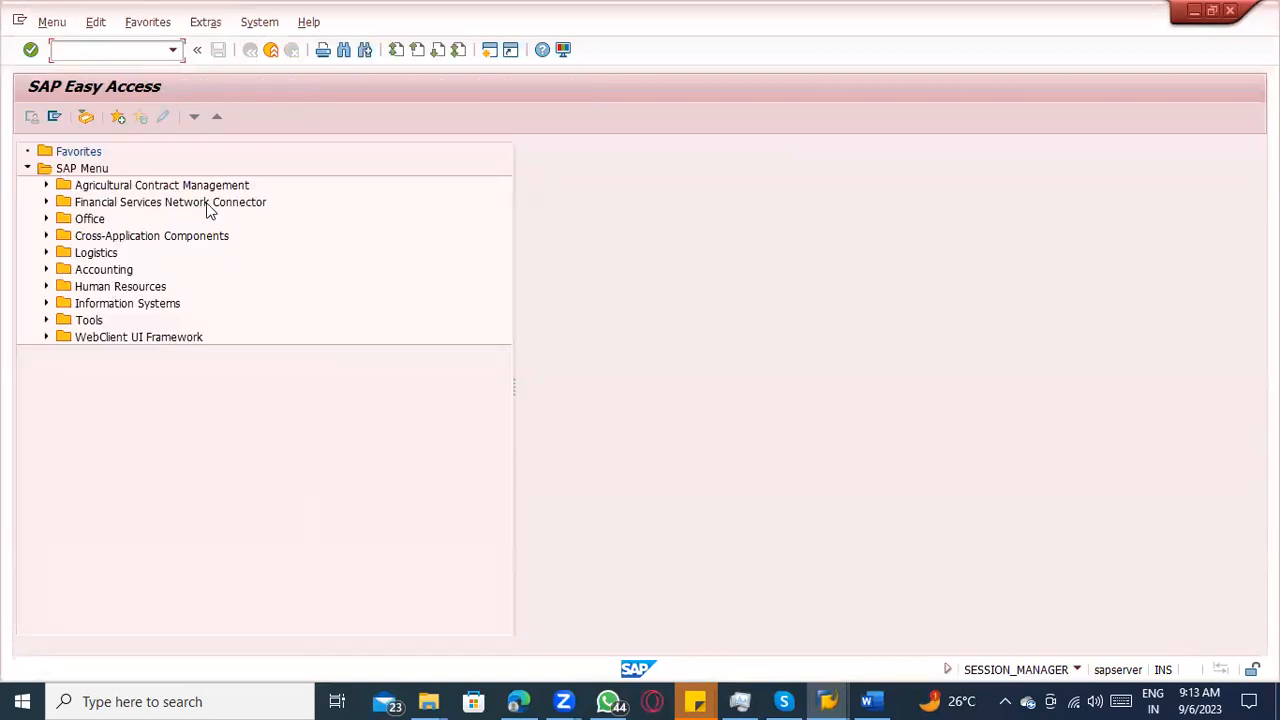
{"action": "left_click", "coordinate": [46, 253]}
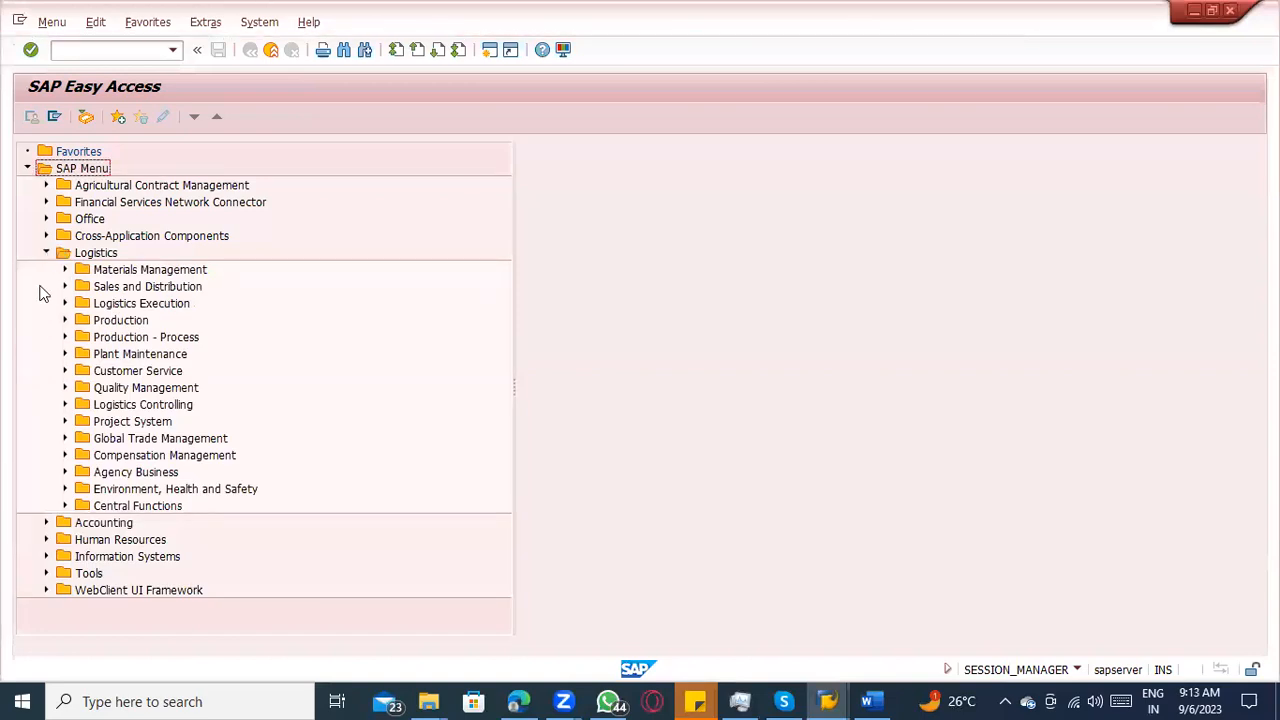